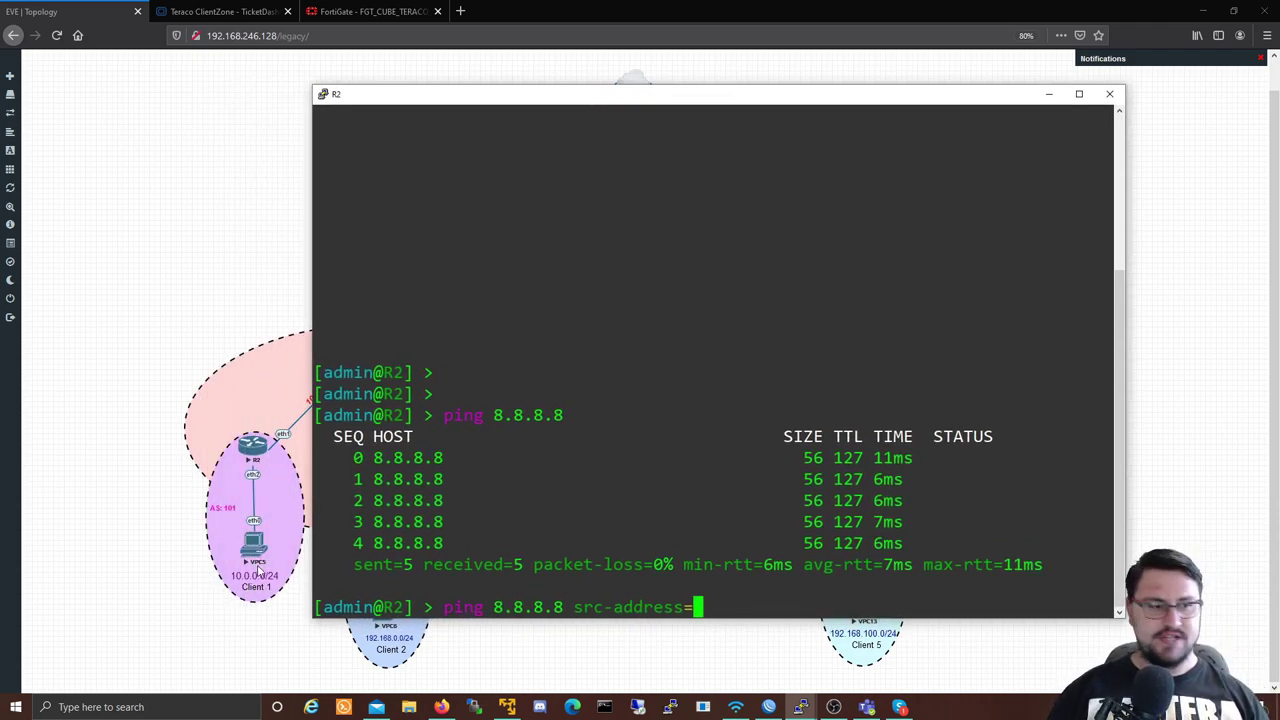
- Ping 8.8.8.8 from router R2 using source address 10.0.0.1
text(10.0)
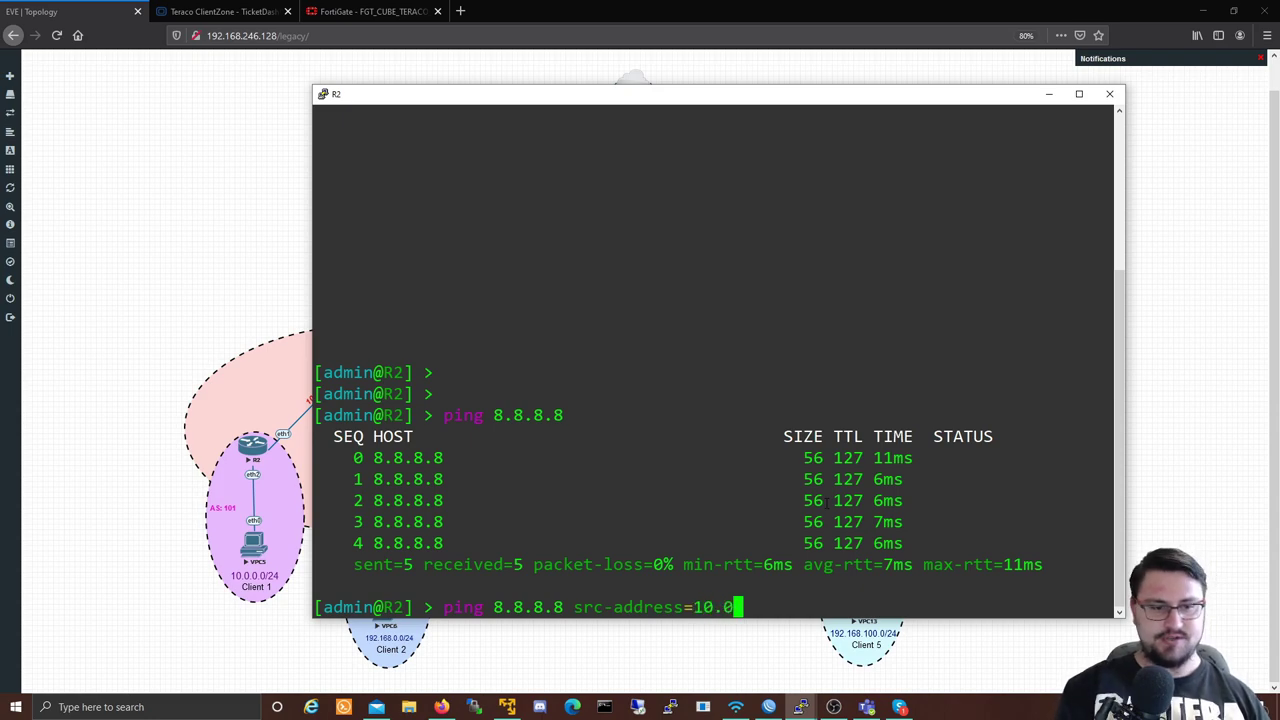
text(.0.1)
key(Return)
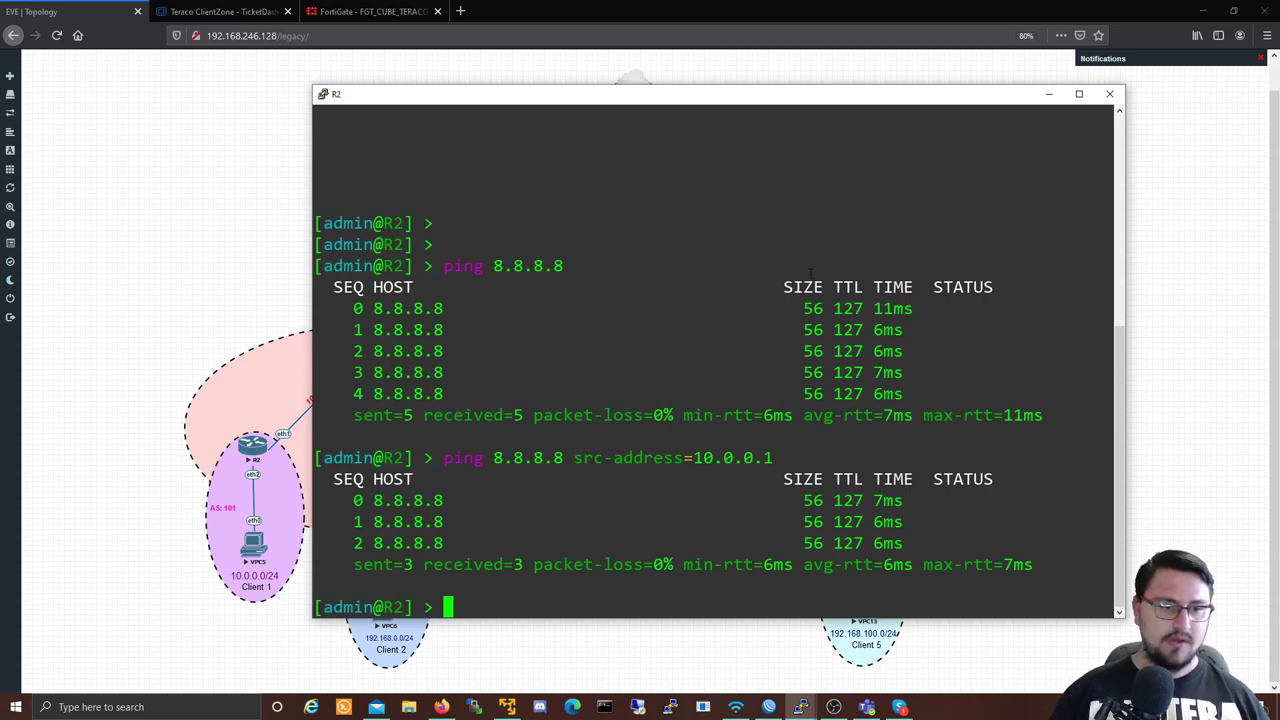
- List the ping options and ping 8.8.8.8 from source address 10.0.0.1 with packet size 1472
key(Up)
key(question)
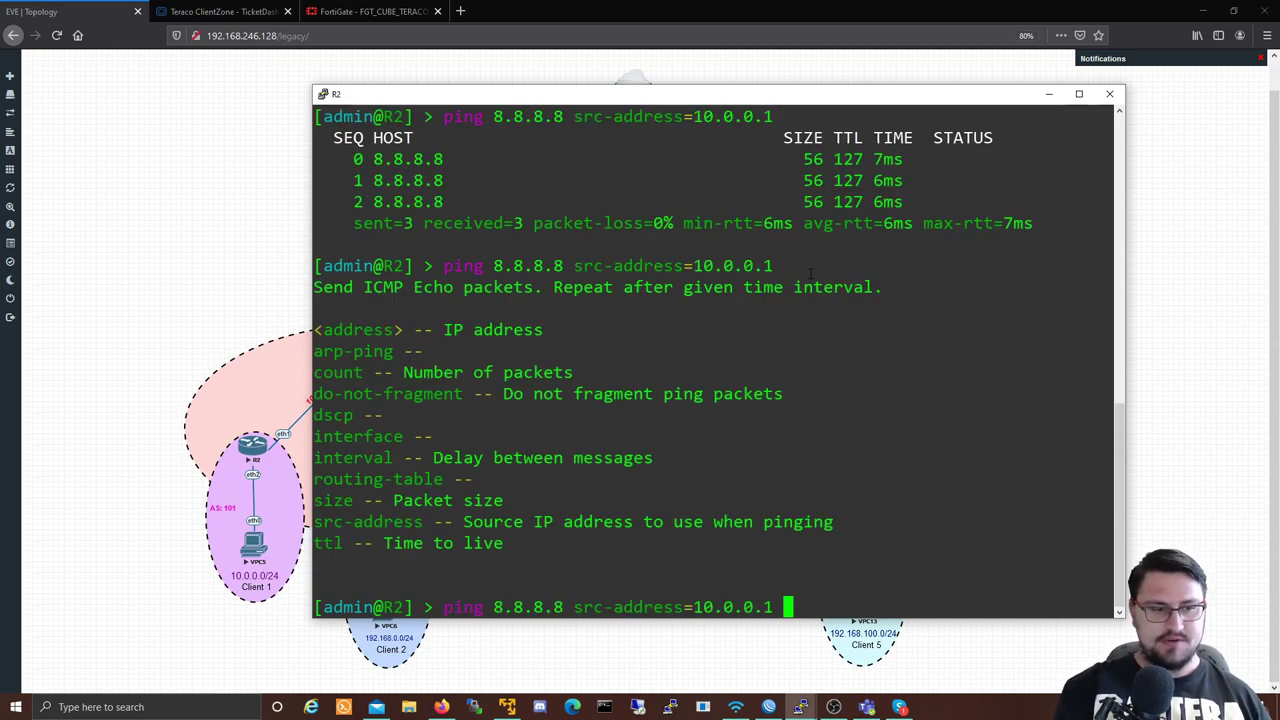
text(size=)
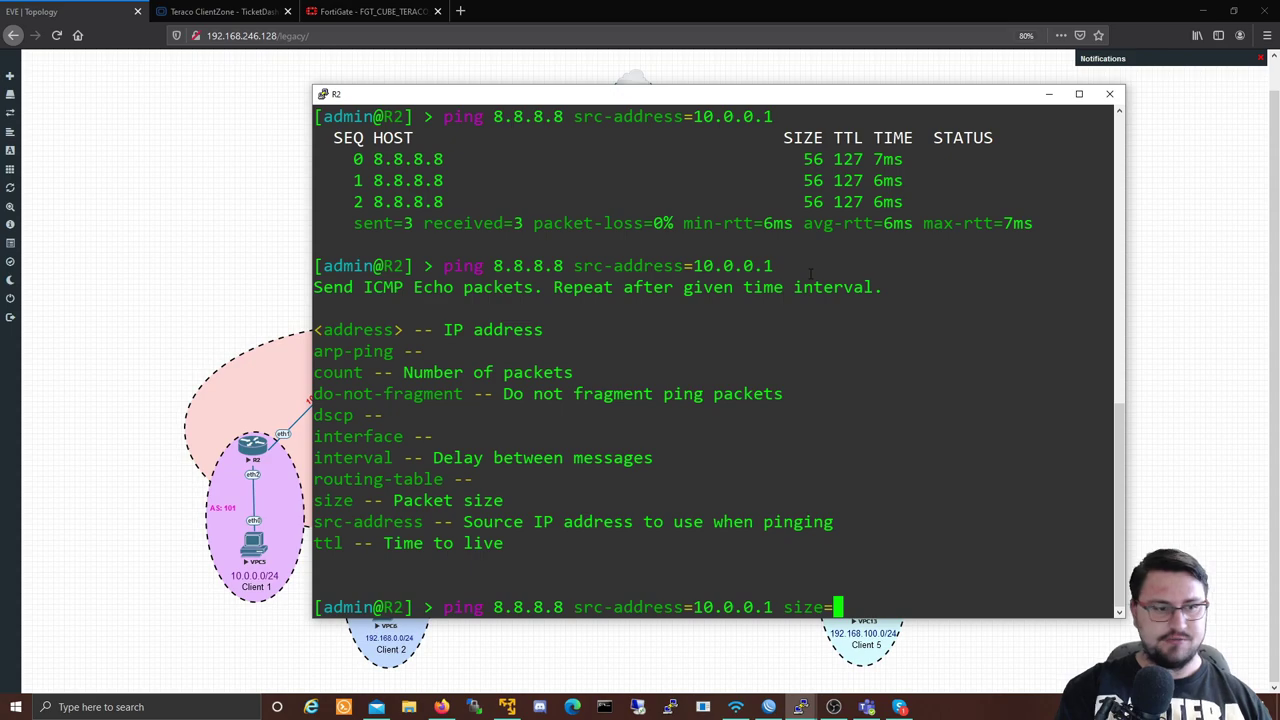
text(1472)
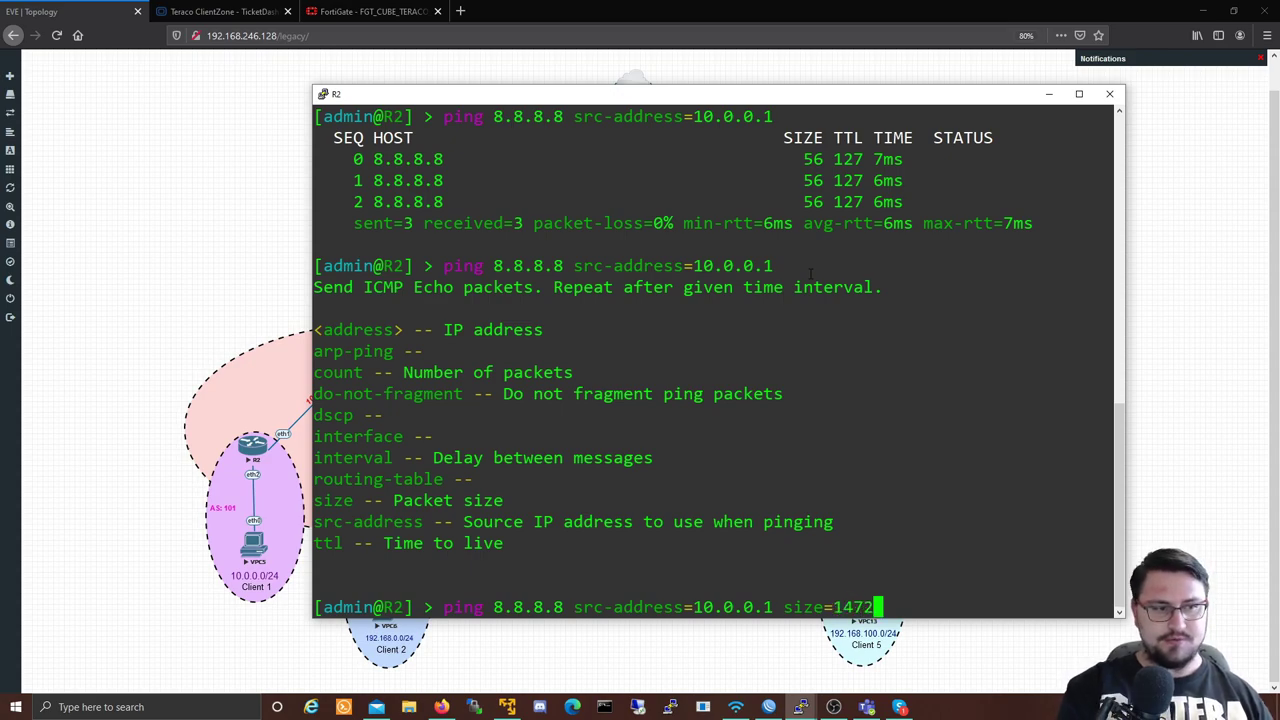
key(Return)
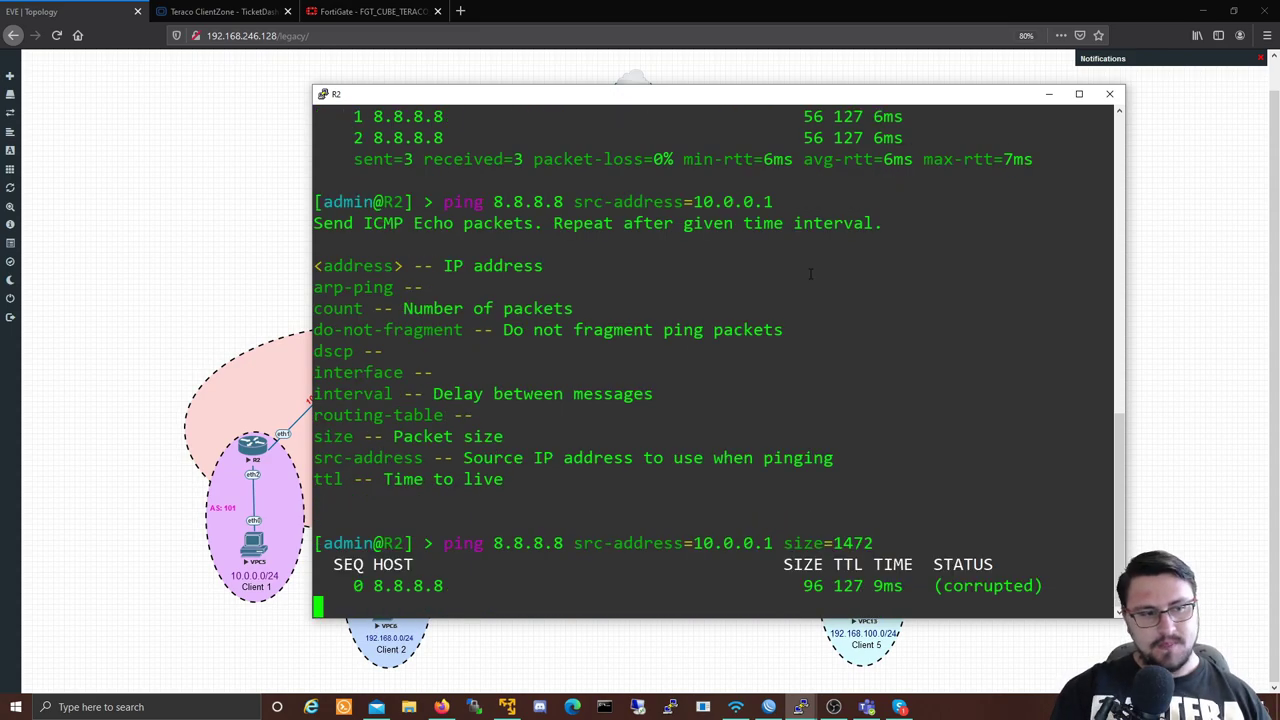
key(ctrl+c)
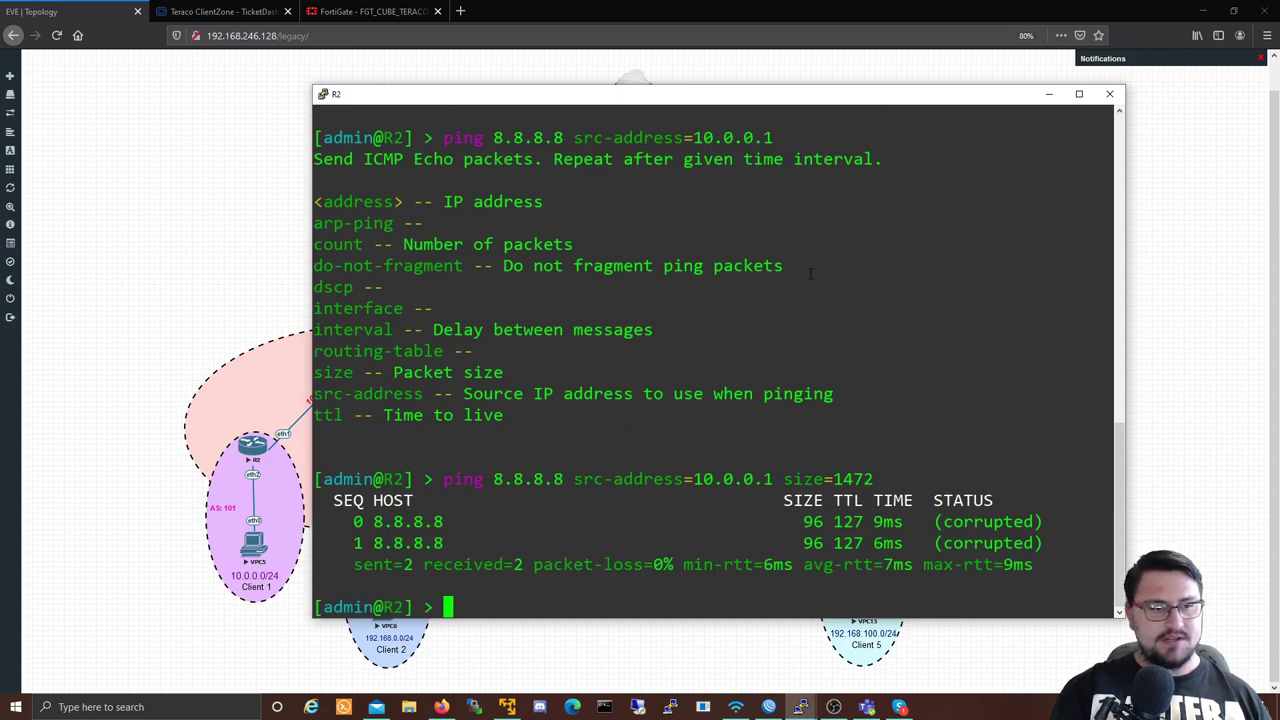
key(Up)
key(BackSpace)
key(BackSpace)
key(BackSpace)
key(BackSpace)
key(BackSpace)
key(BackSpace)
key(BackSpace)
key(BackSpace)
key(BackSpace)
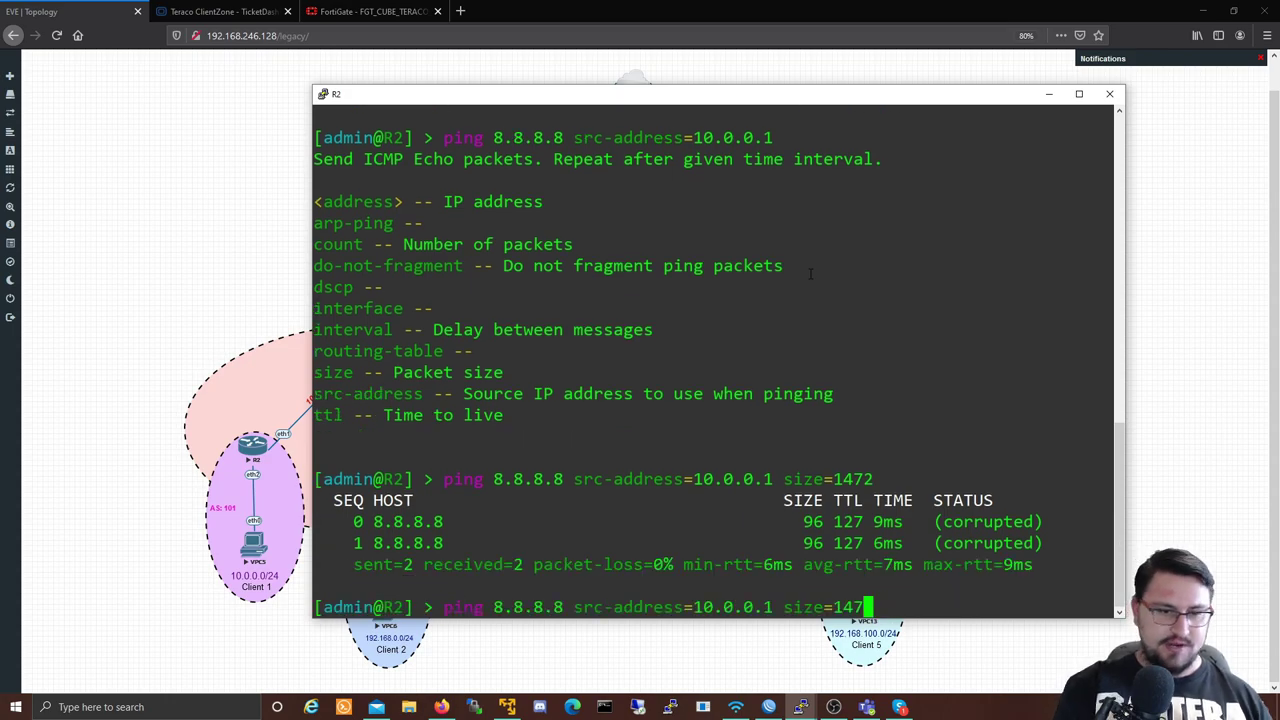
text(vr)
key(BackSpace)
key(BackSpace)
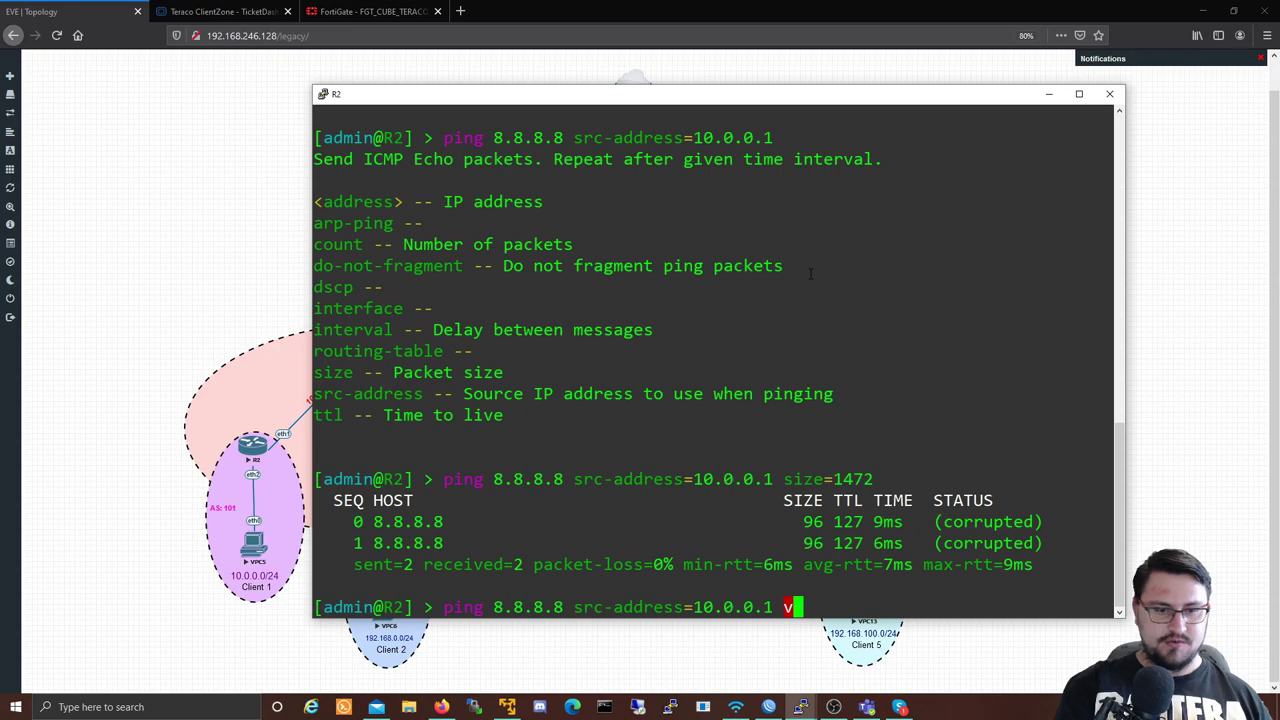
text(r)
key(Tab)
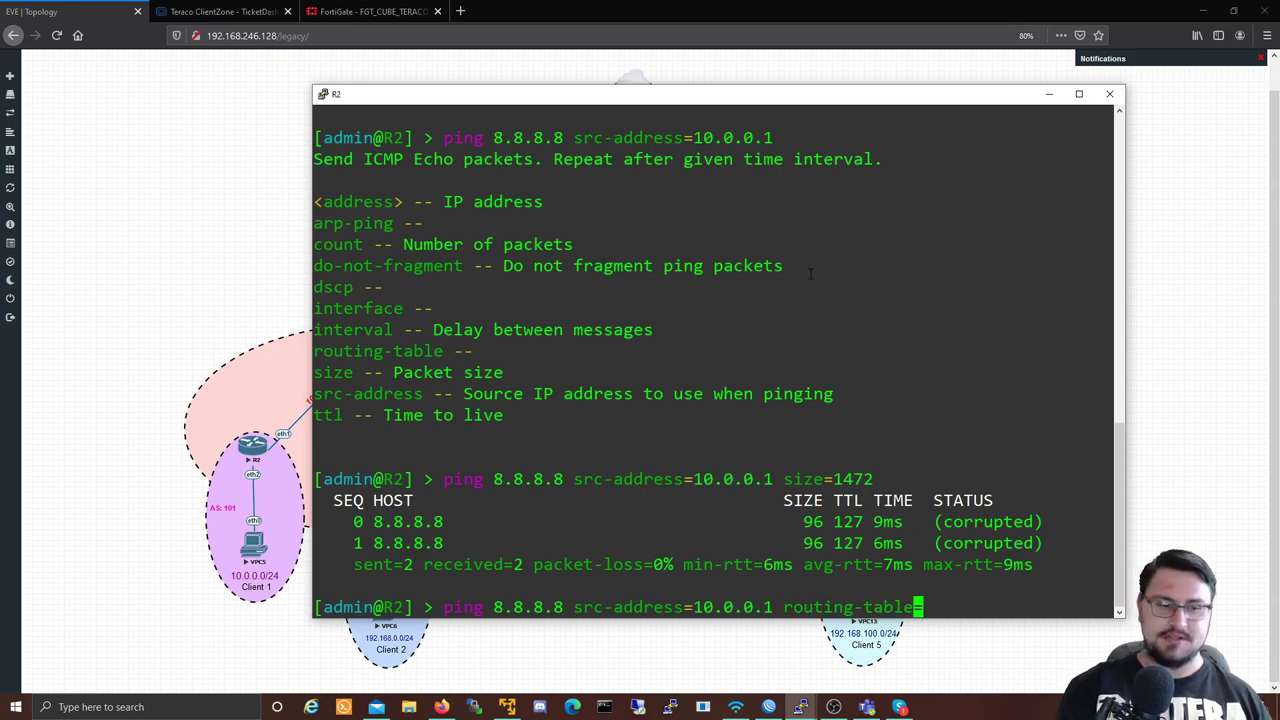
key(BackSpace)
key(BackSpace)
key(BackSpace)
key(BackSpace)
key(BackSpace)
key(BackSpace)
key(BackSpace)
key(BackSpace)
key(BackSpace)
key(BackSpace)
key(BackSpace)
key(BackSpace)
key(BackSpace)
key(BackSpace)
key(BackSpace)
key(BackSpace)
key(BackSpace)
key(BackSpace)
key(BackSpace)
key(BackSpace)
key(BackSpace)
key(BackSpace)
key(BackSpace)
key(BackSpace)
key(BackSpace)
key(BackSpace)
key(BackSpace)
key(BackSpace)
key(BackSpace)
key(BackSpace)
key(BackSpace)
key(BackSpace)
key(BackSpace)
key(BackSpace)
key(BackSpace)
key(BackSpace)
key(BackSpace)
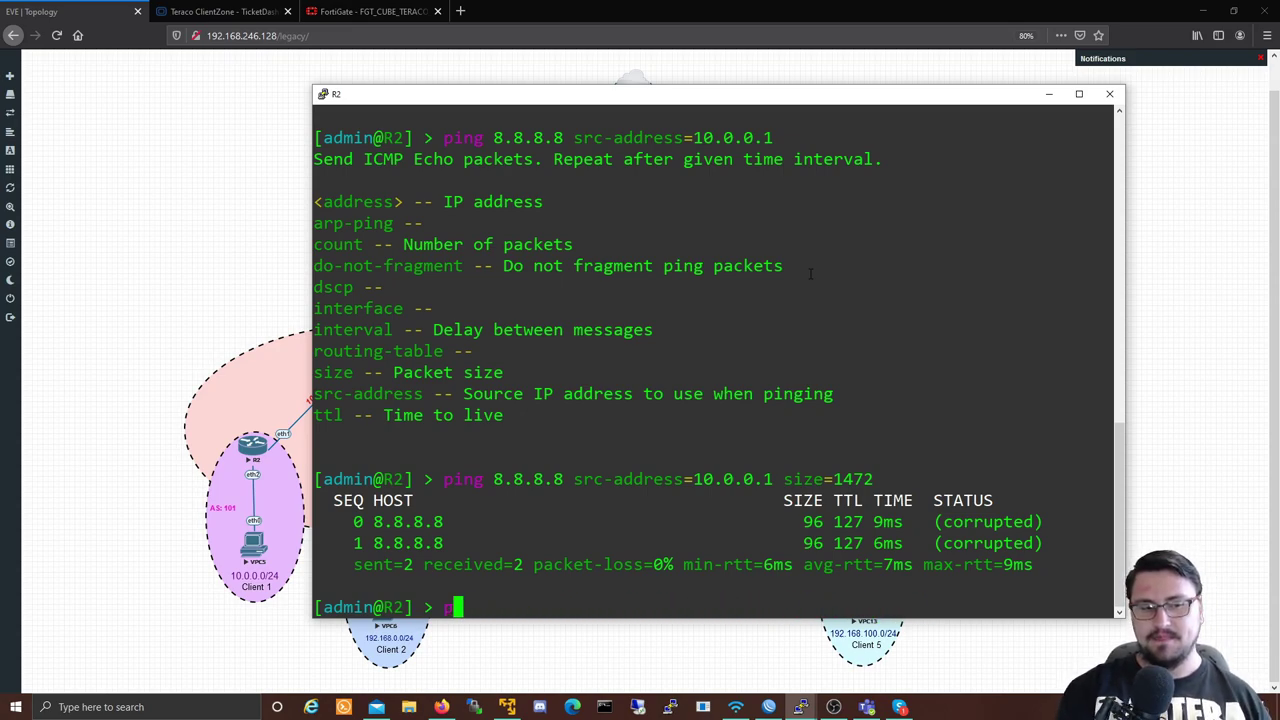
- Close the R2 console, switch to the WinBox session of PE1 and close its leftover Traceroute window
key(alt+F4)
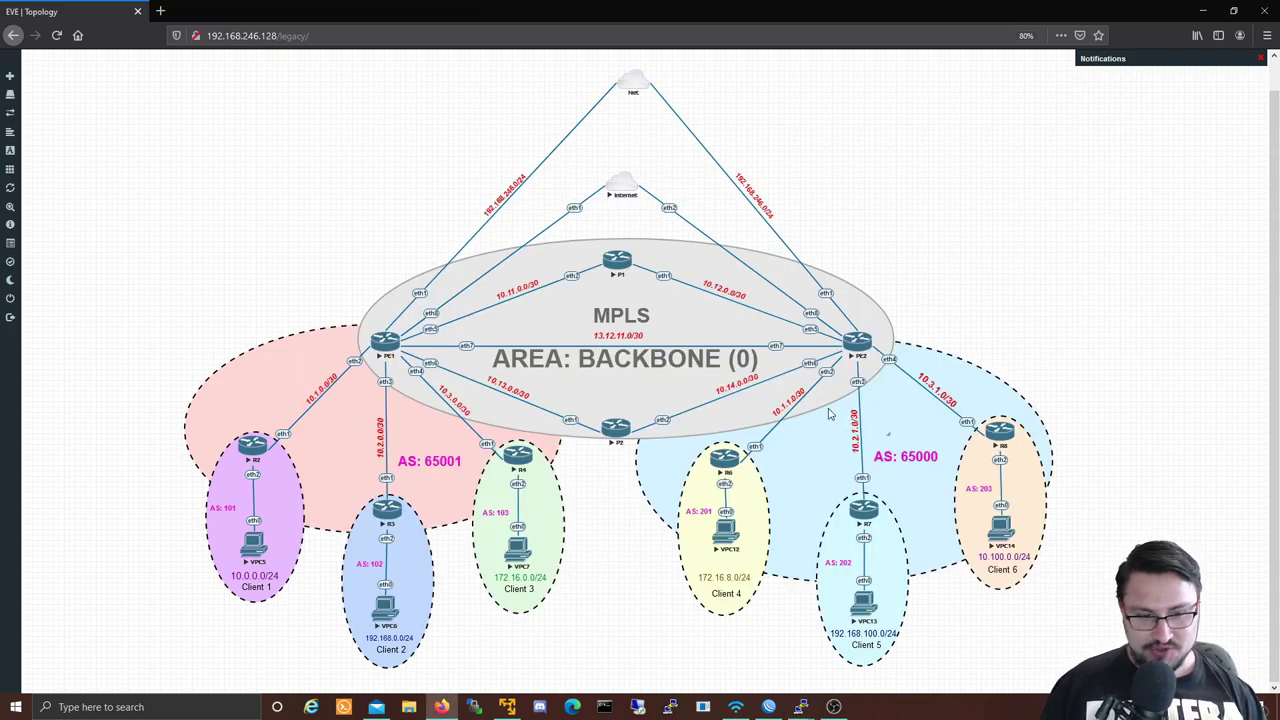
click(770, 706)
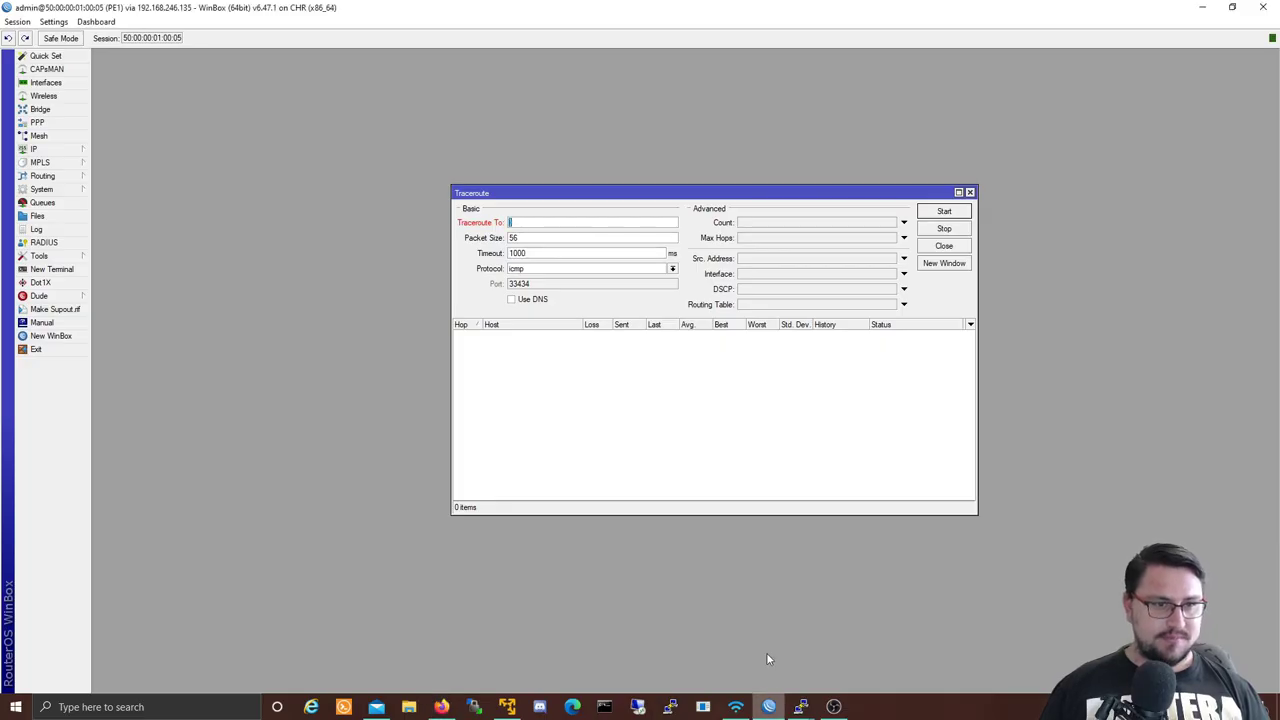
click(969, 192)
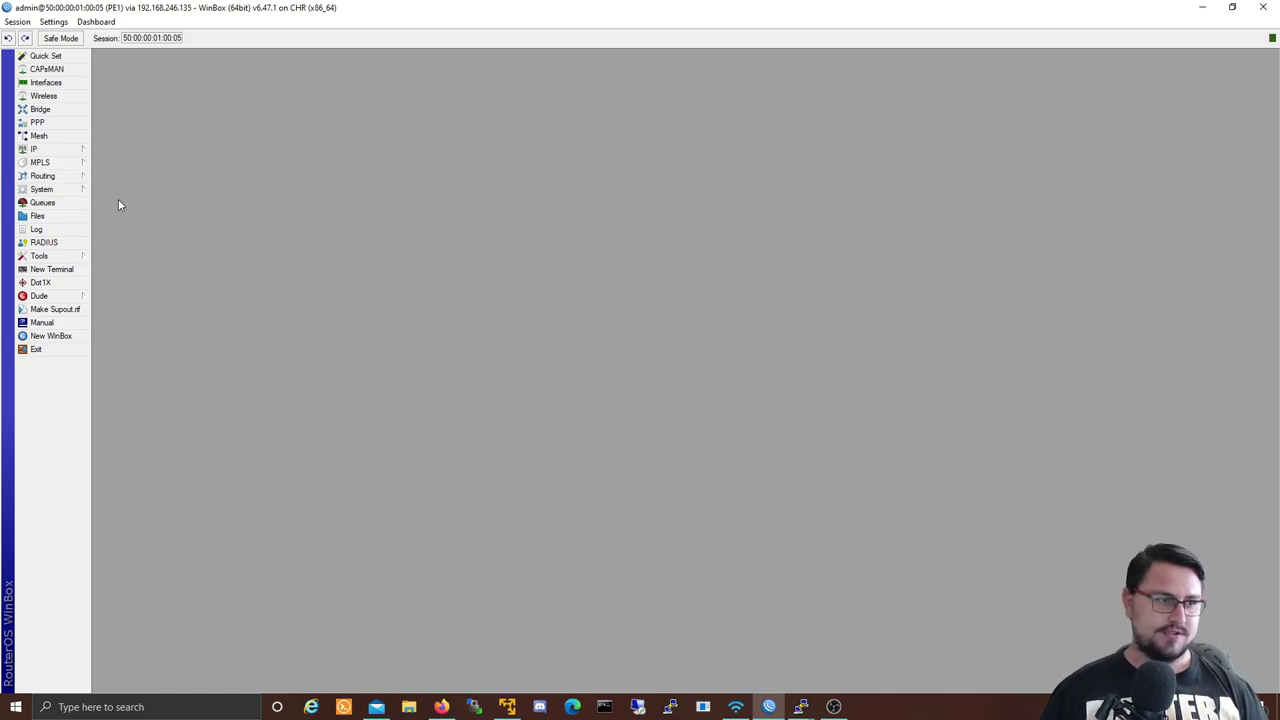
- Open the Traceroute tool on PE1 and run a traceroute to 8.8.8.8
click(78, 257)
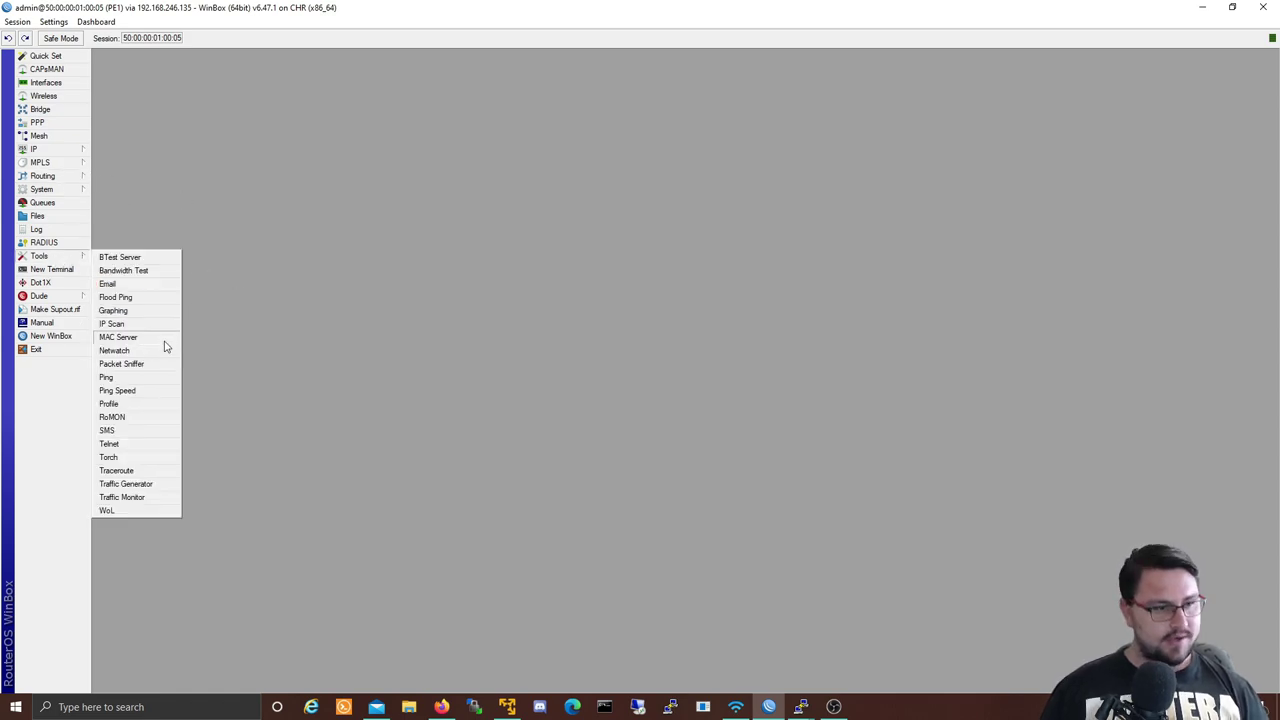
click(165, 470)
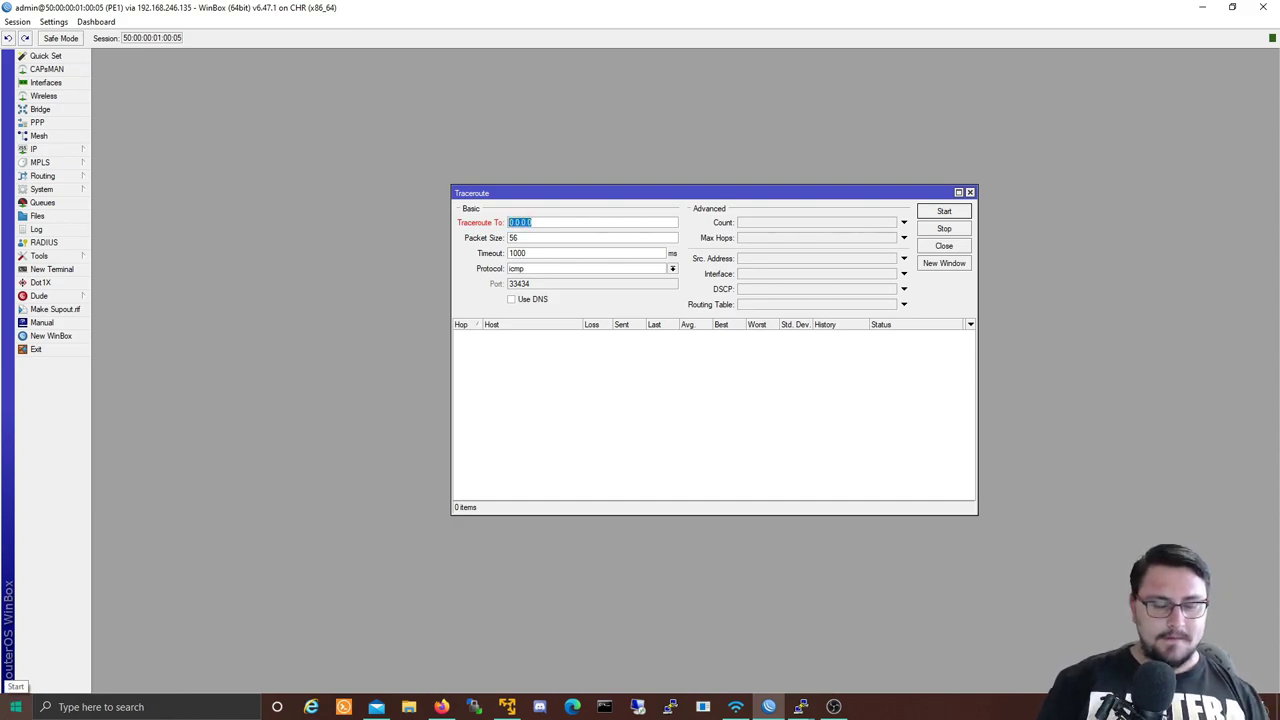
text(8.8.8.8)
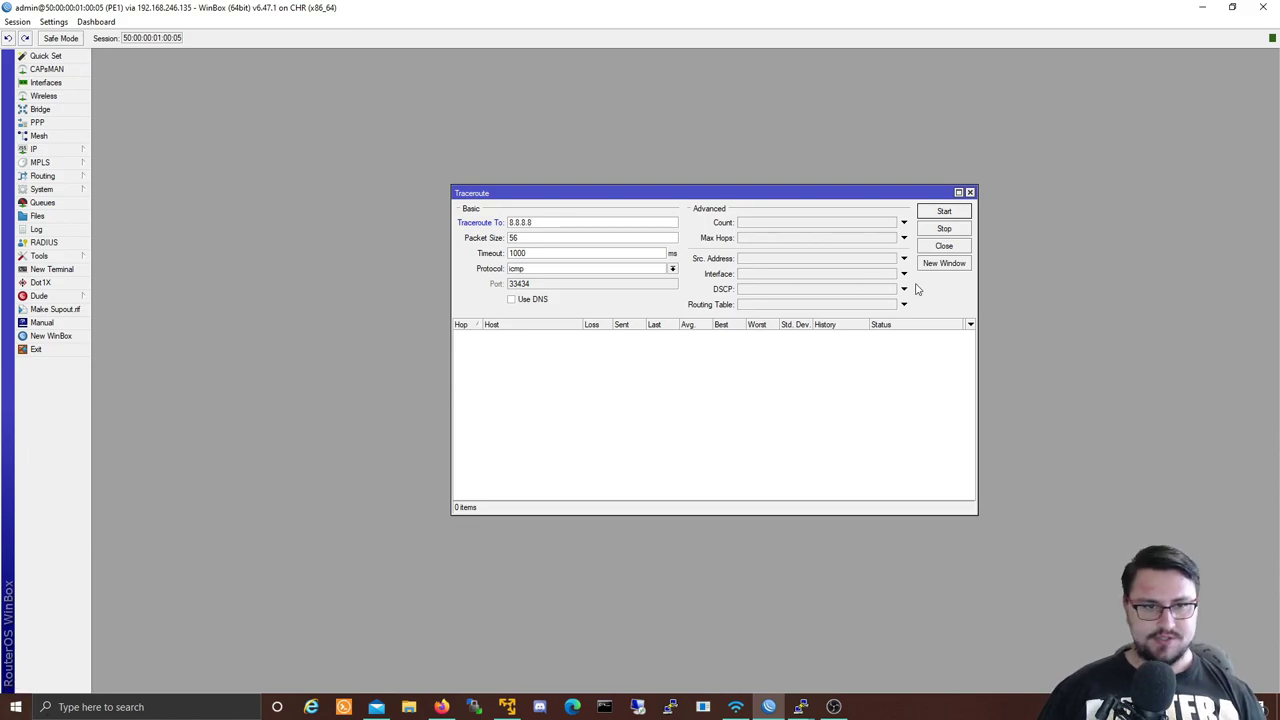
click(966, 214)
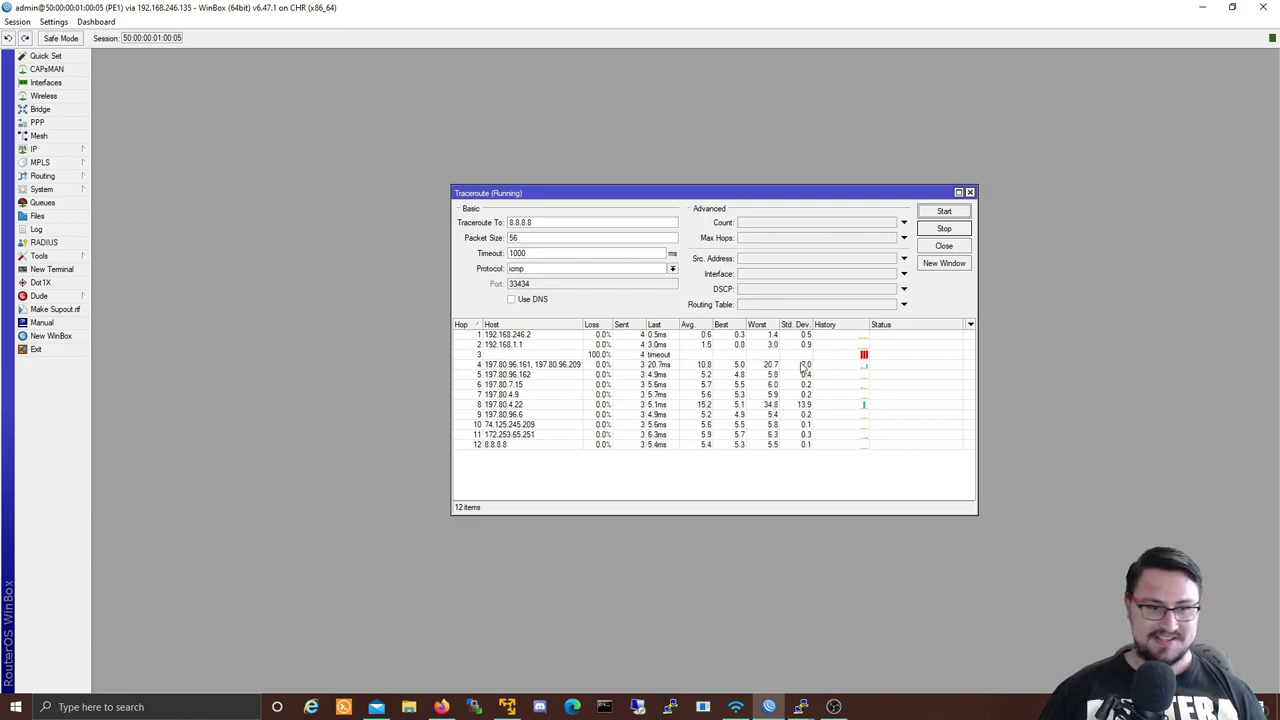
- Examine the traceroute results hop by hop, from the first gateway and the unanswered hop through to 8.8.8.8
click(616, 356)
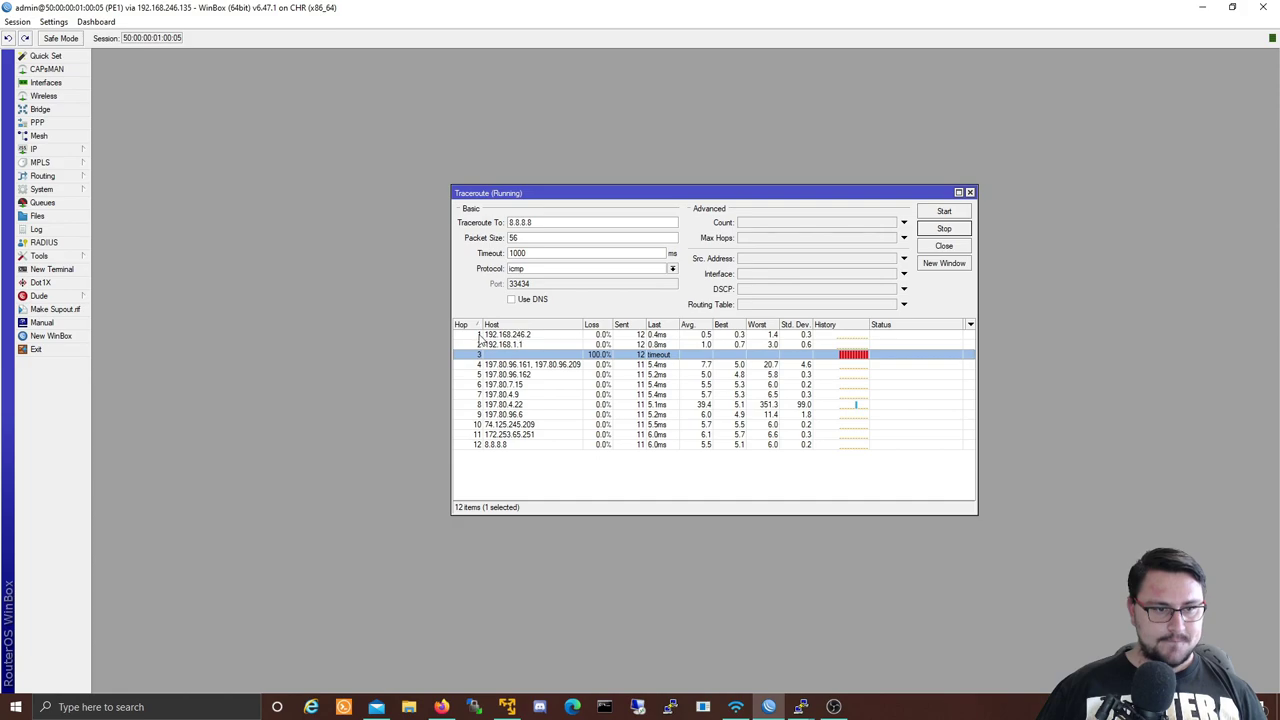
click(545, 337)
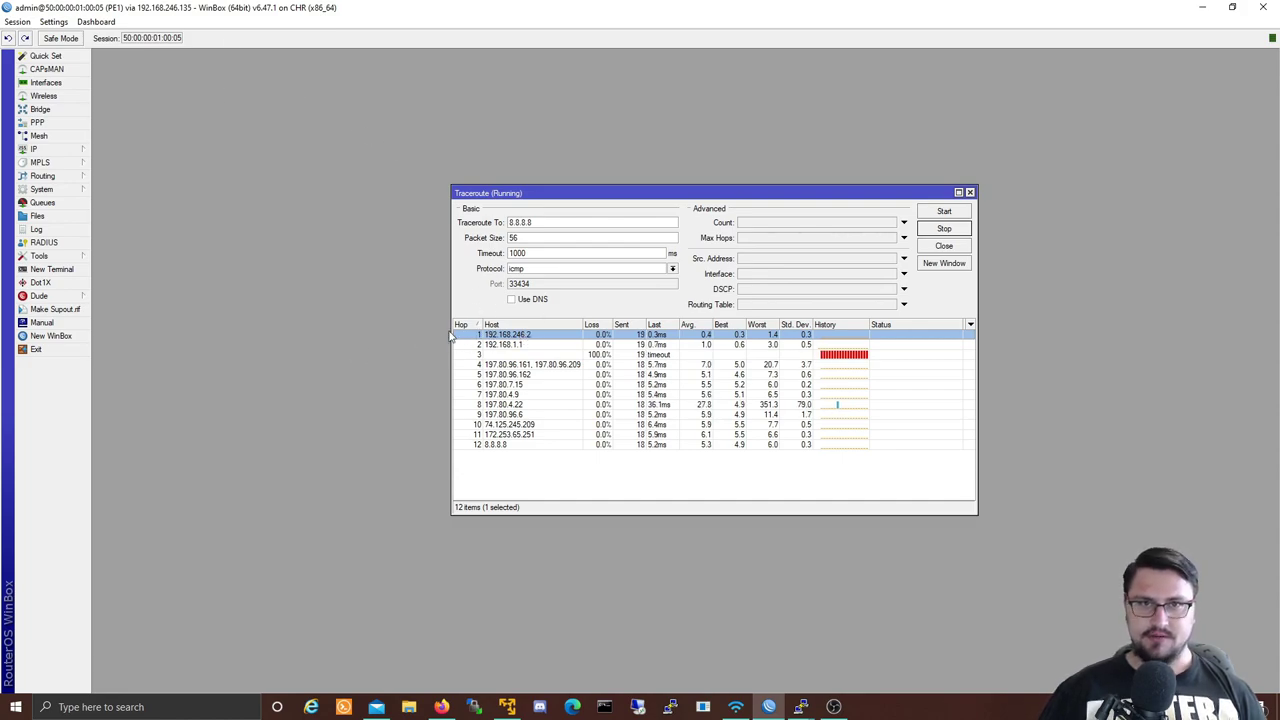
click(514, 346)
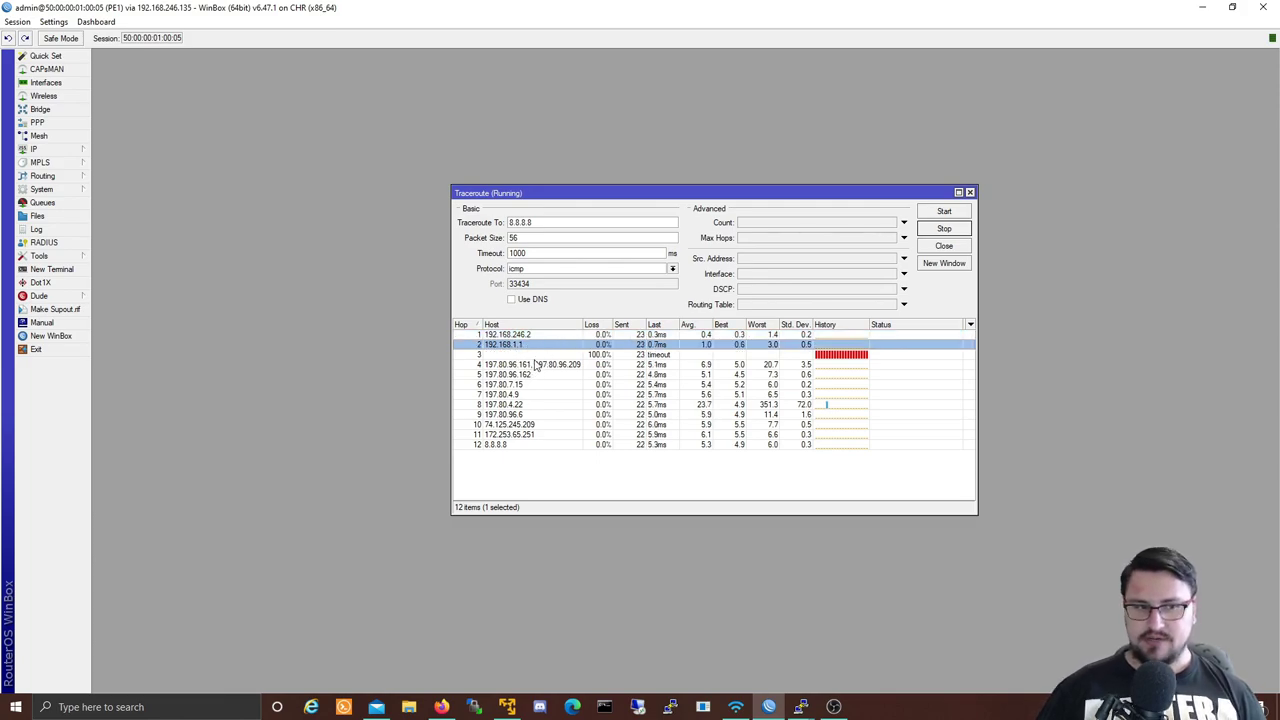
click(528, 356)
click(530, 376)
click(532, 366)
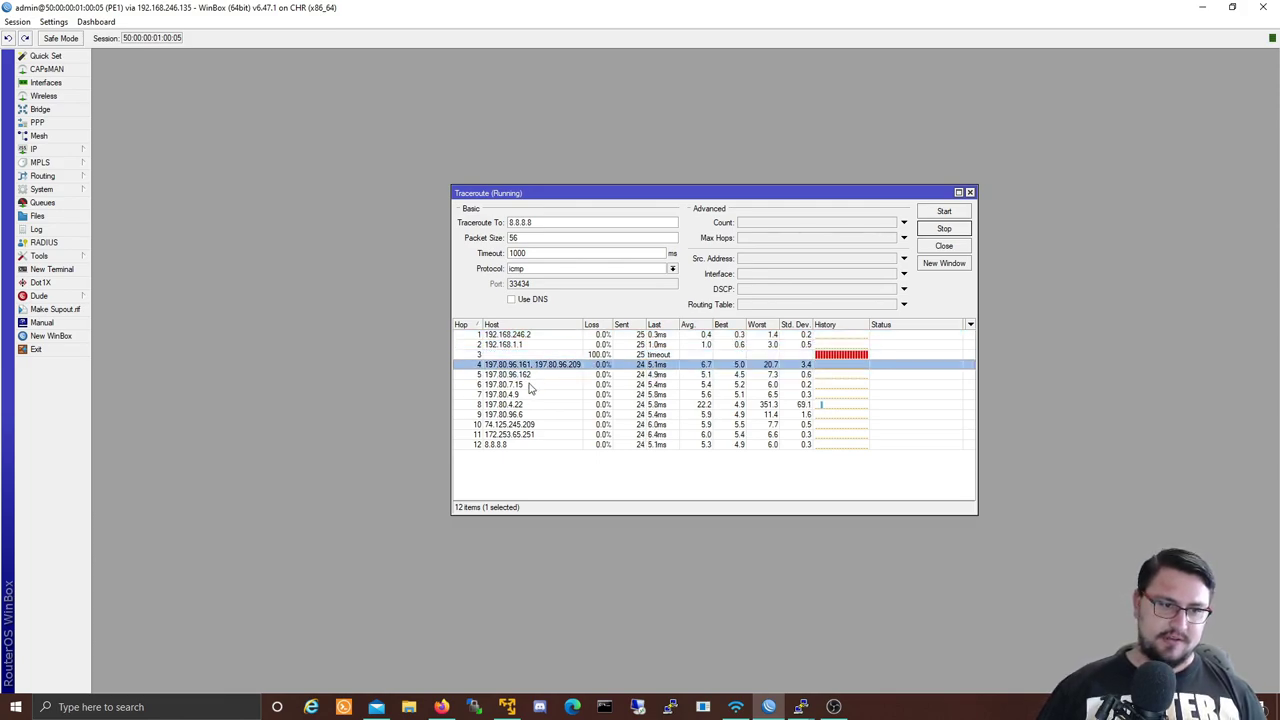
click(530, 394)
click(526, 405)
click(527, 414)
click(520, 425)
click(517, 435)
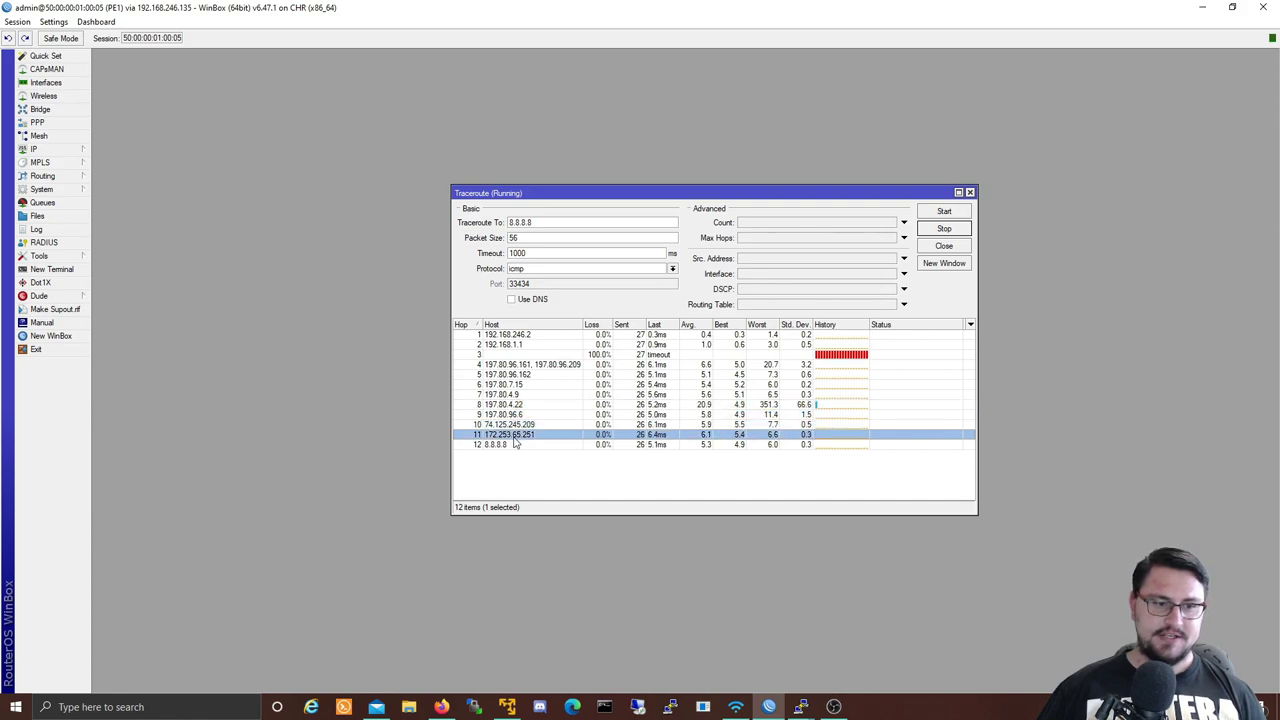
click(514, 445)
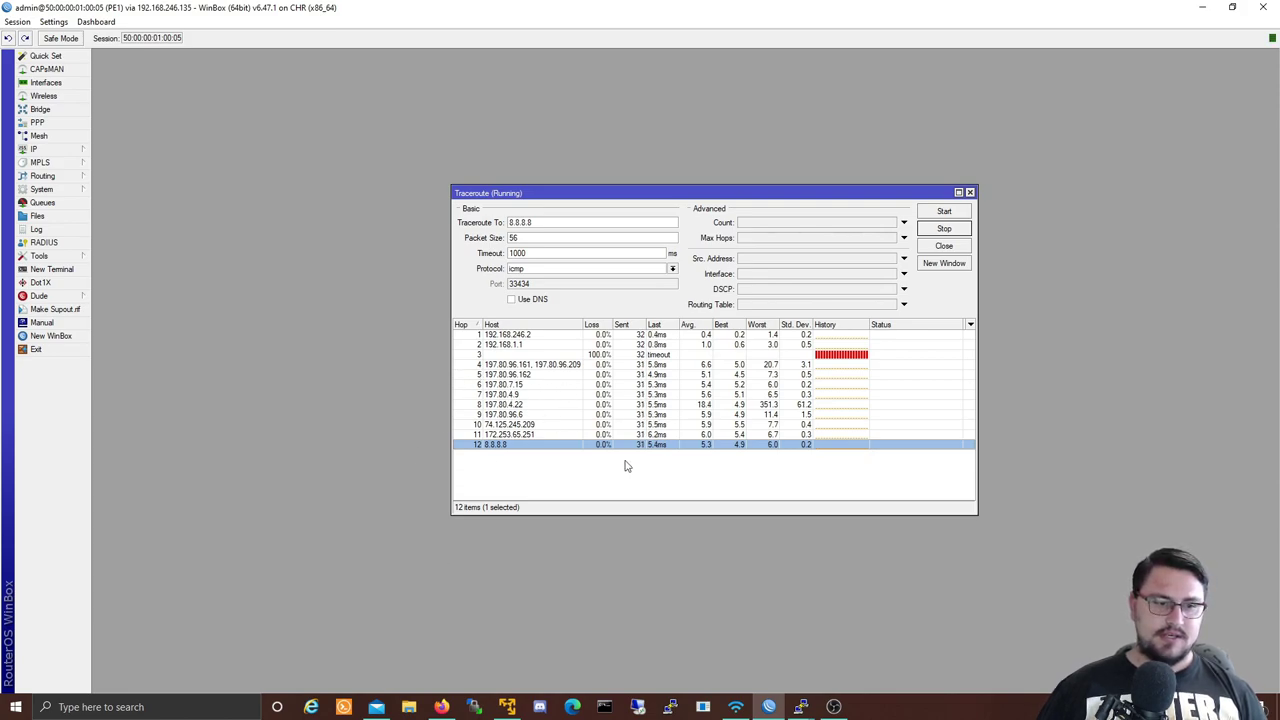
- Compare the loss and latency of hops 7 and 8 with the hops that follow up to 8.8.8.8
click(478, 397)
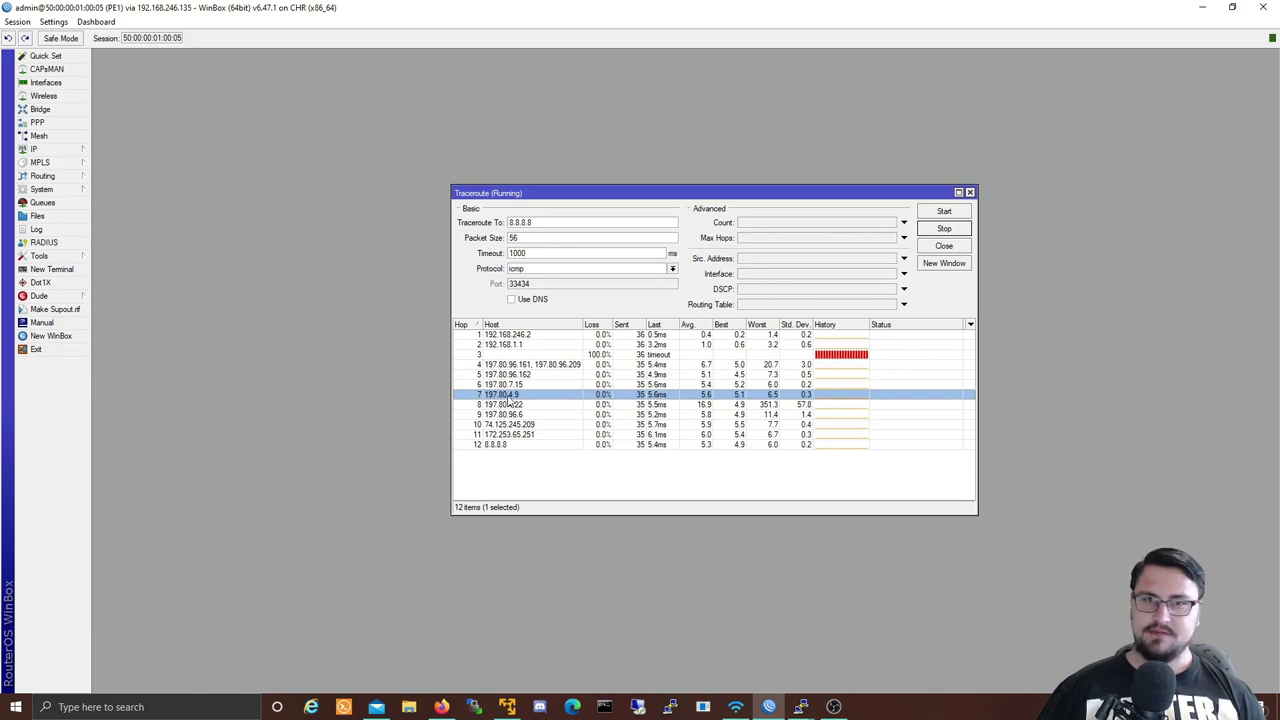
drag(520, 404, 512, 450)
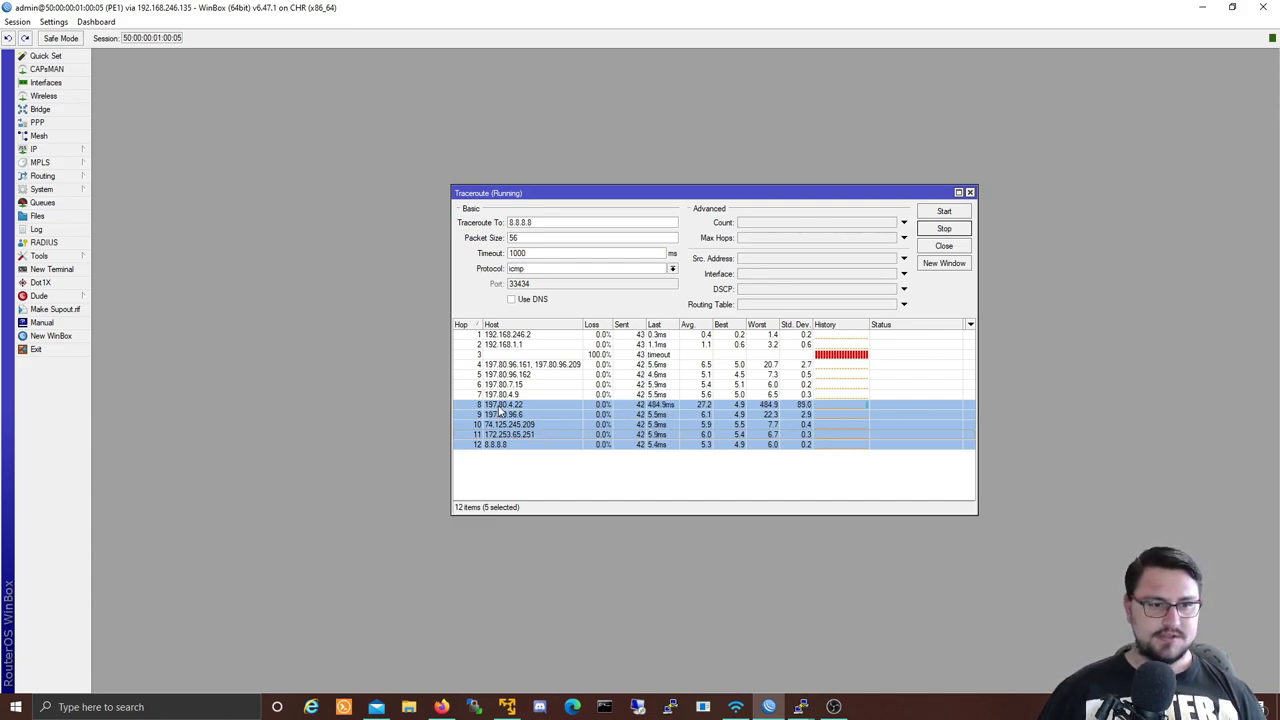
click(540, 396)
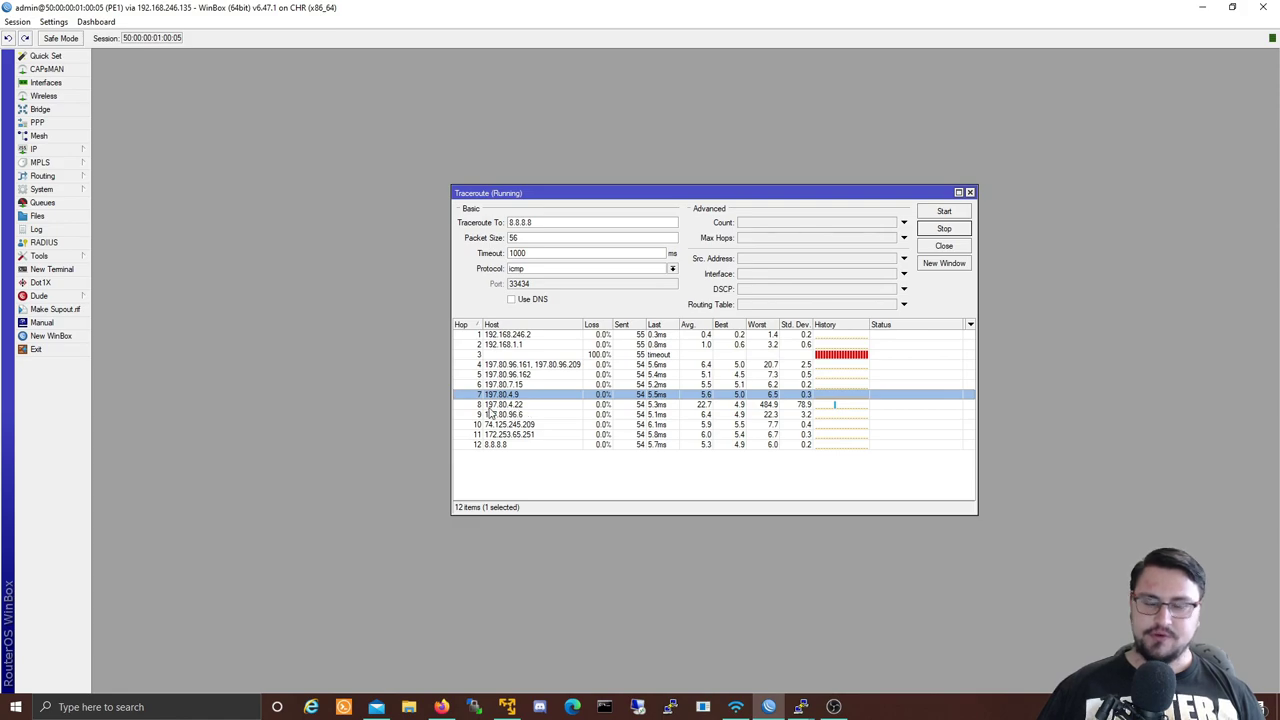
click(516, 405)
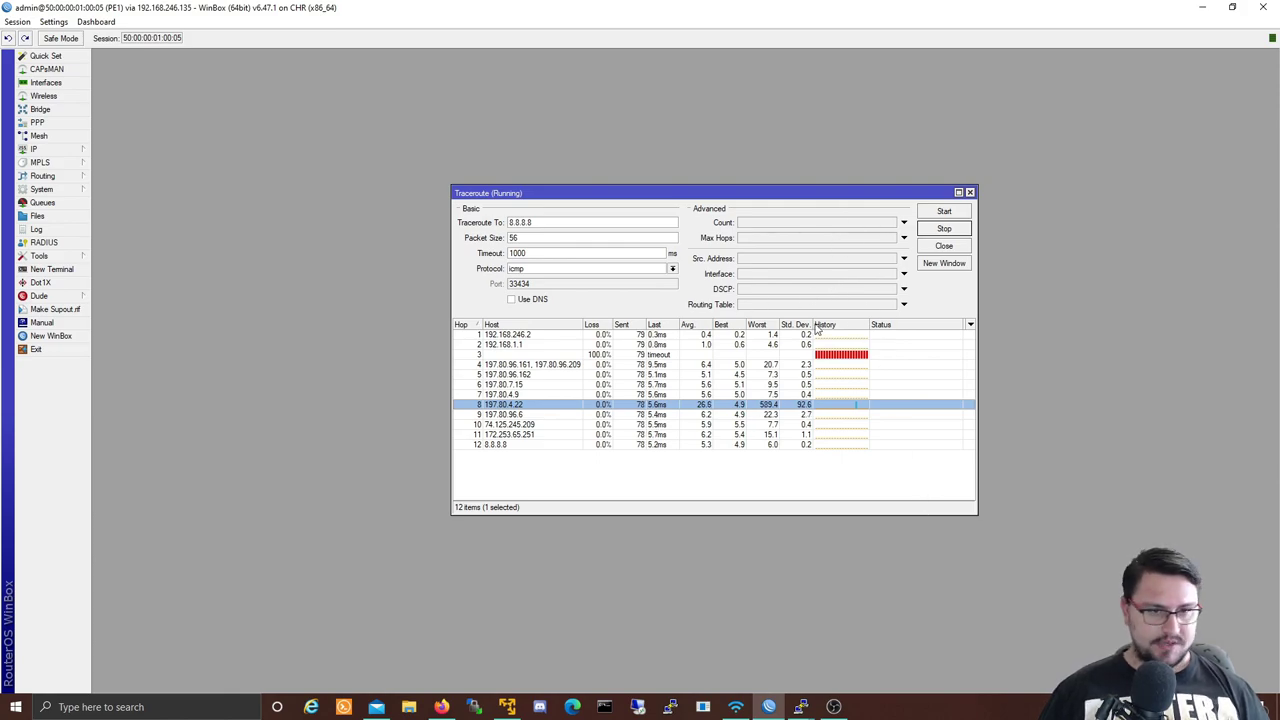
- Set the traceroute's interface to ether1, source address to 0.0.0.0 and routing table to main
click(788, 275)
click(788, 275)
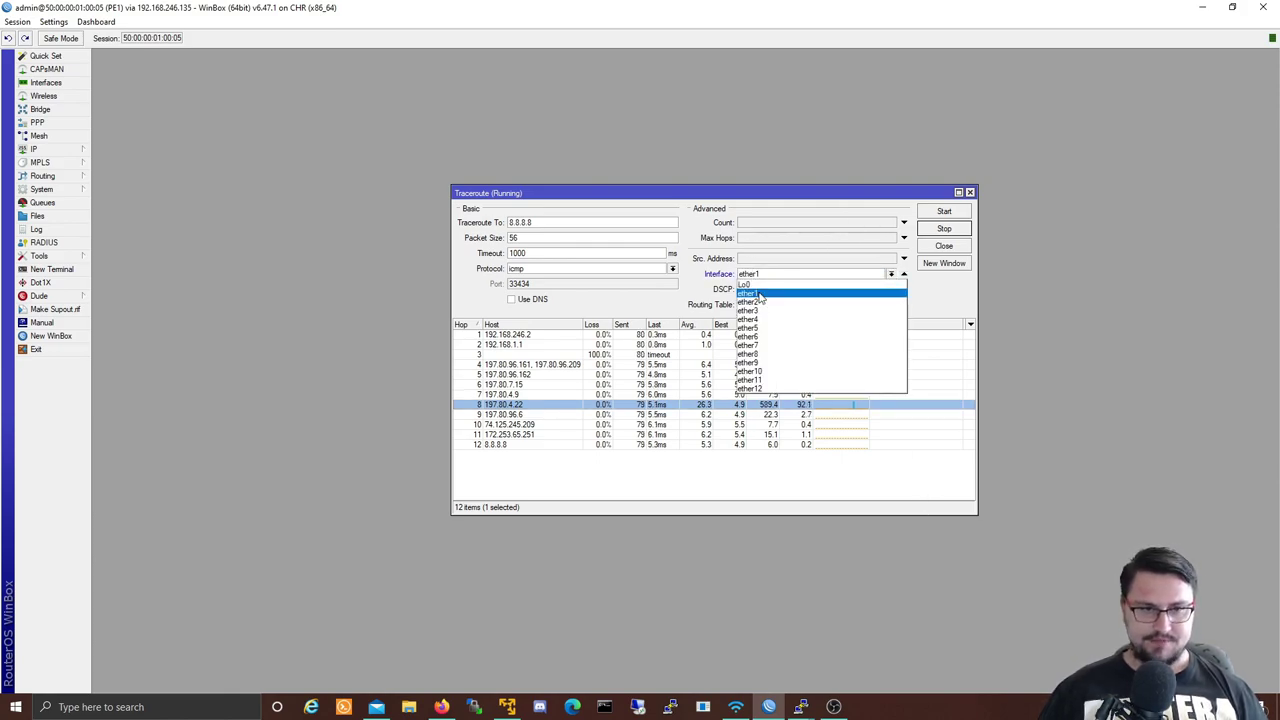
click(766, 274)
click(766, 274)
click(760, 292)
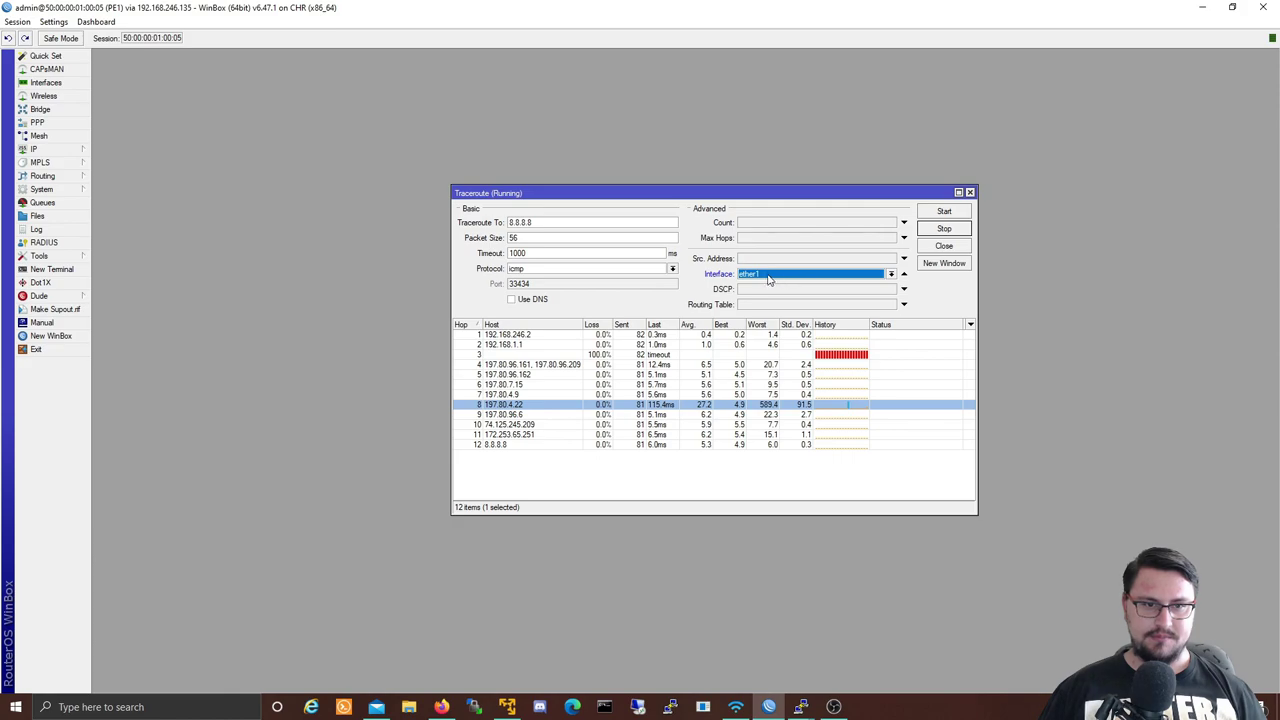
click(769, 280)
click(762, 285)
click(752, 258)
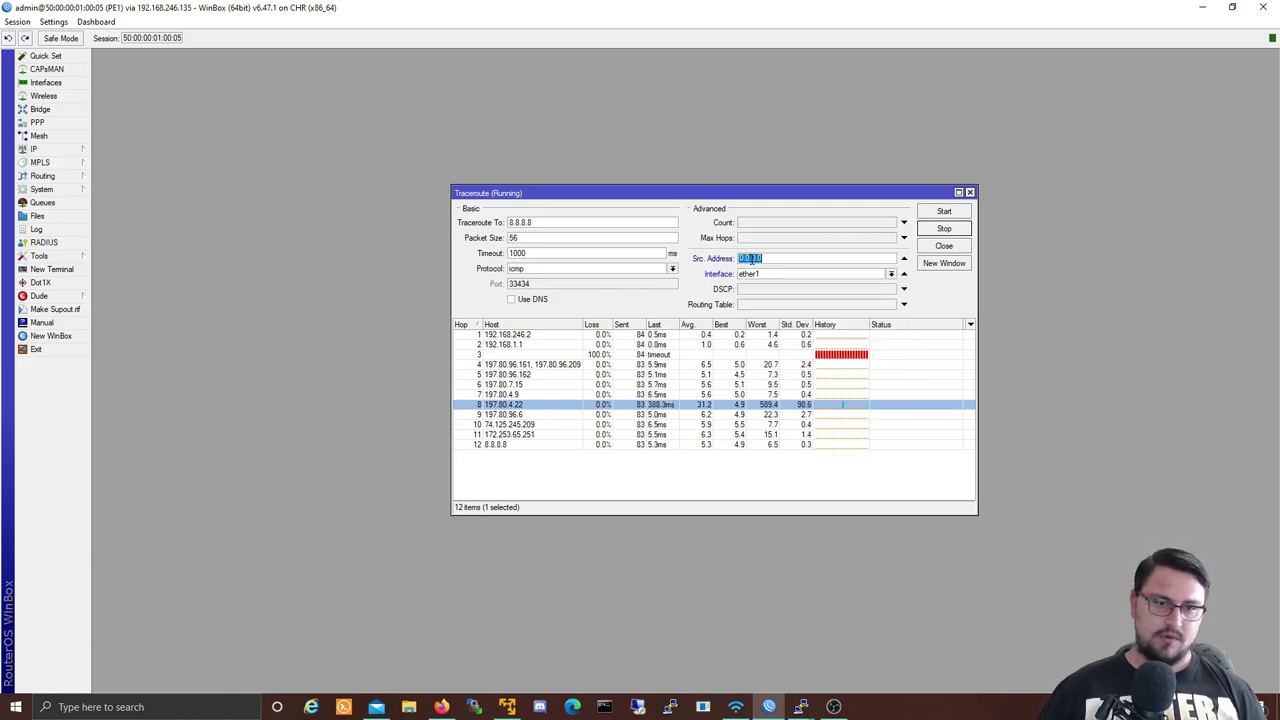
click(770, 305)
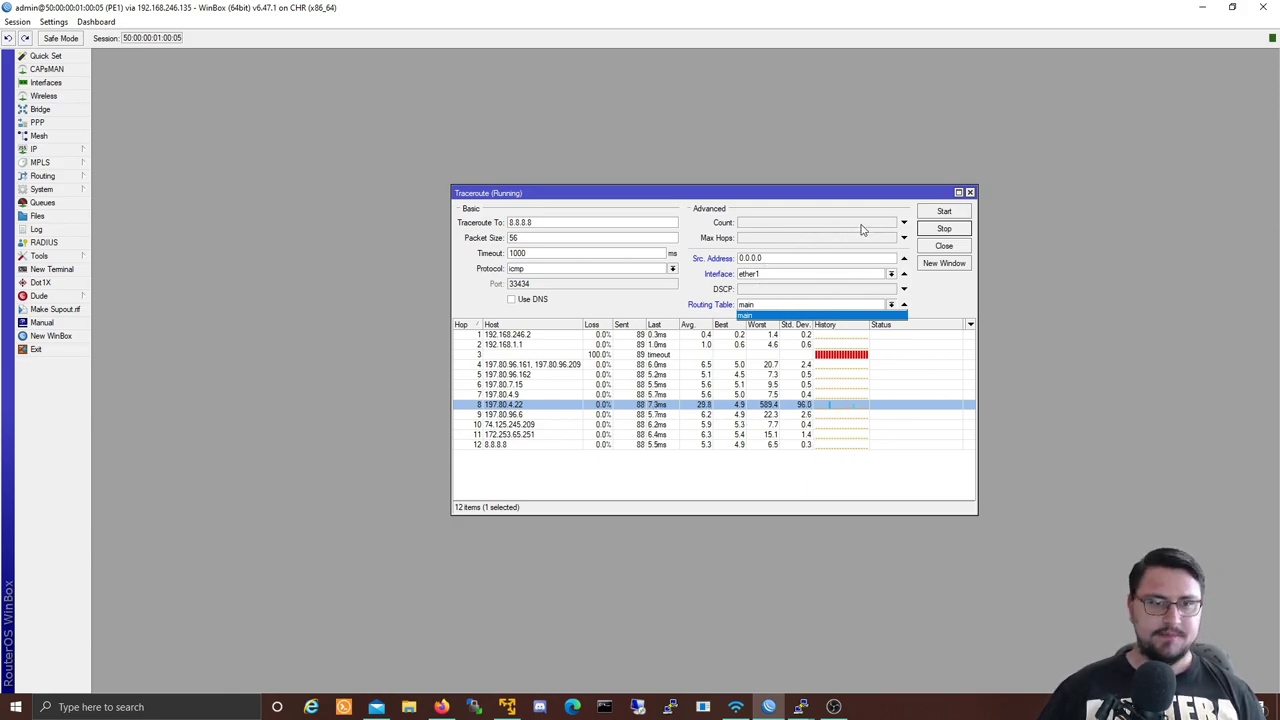
- Stop and close the traceroute, and open the console of router R2 from the EVE topology
click(944, 230)
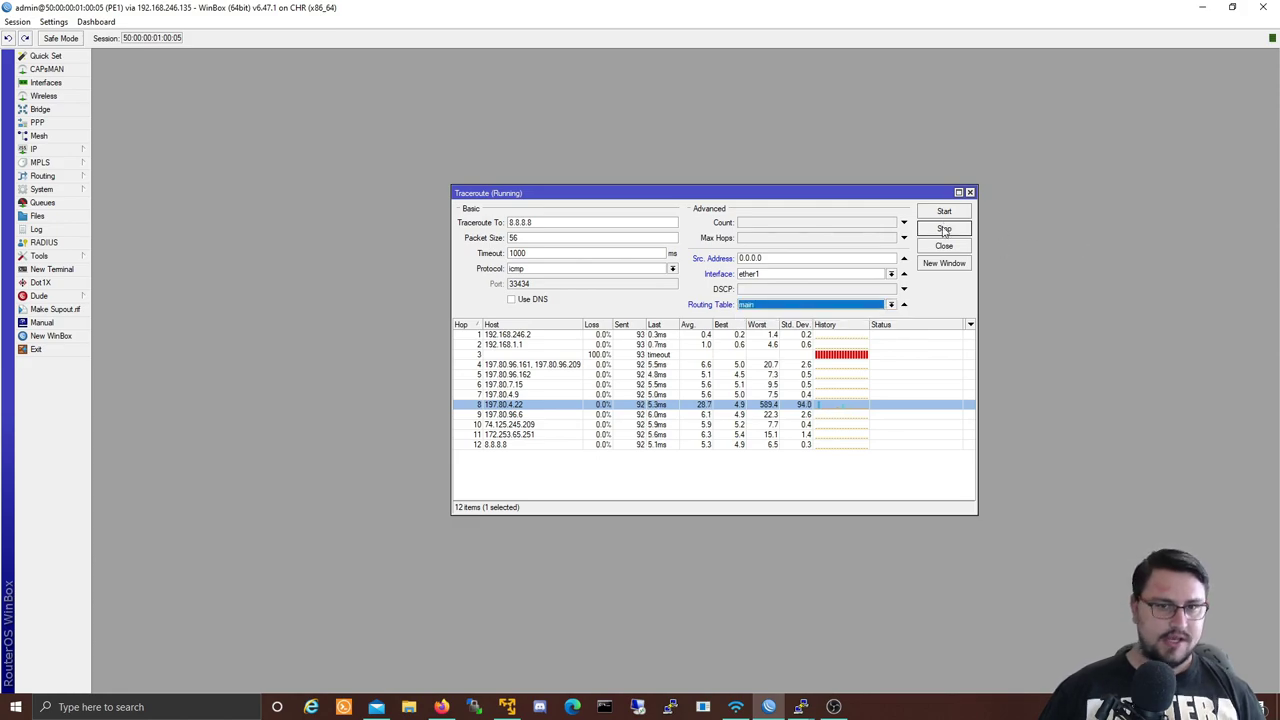
click(970, 192)
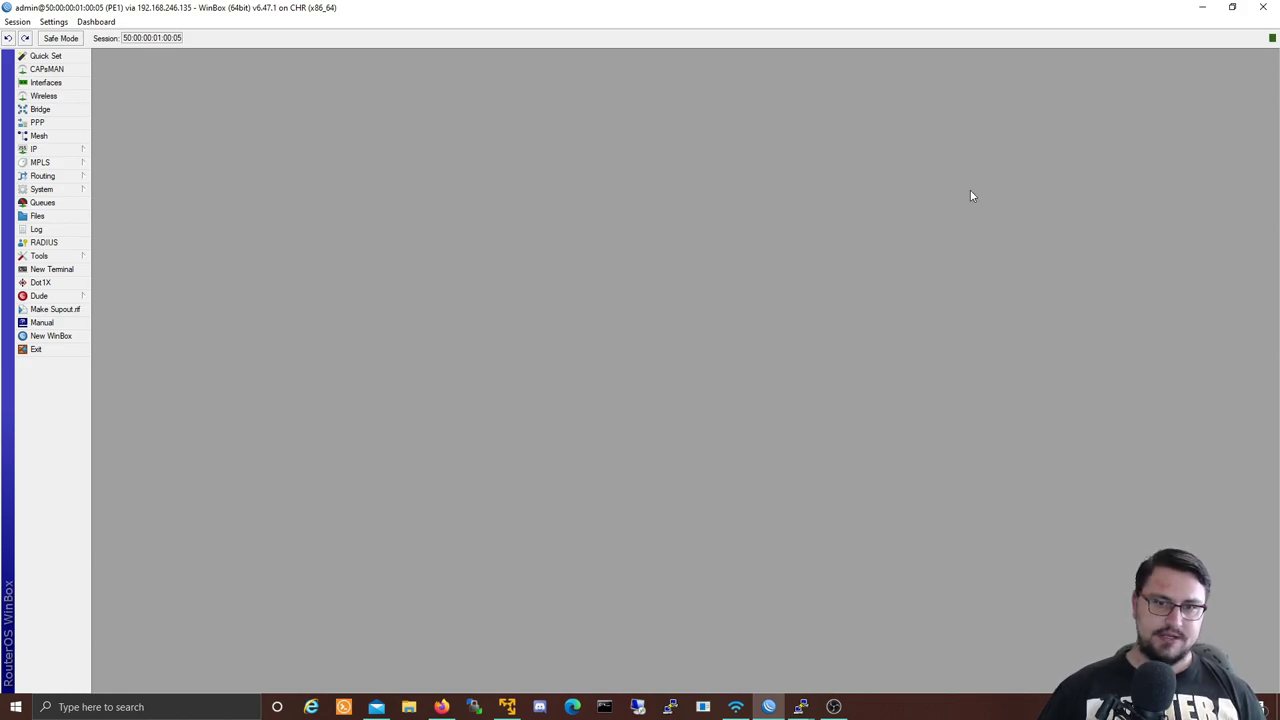
click(1202, 7)
click(258, 443)
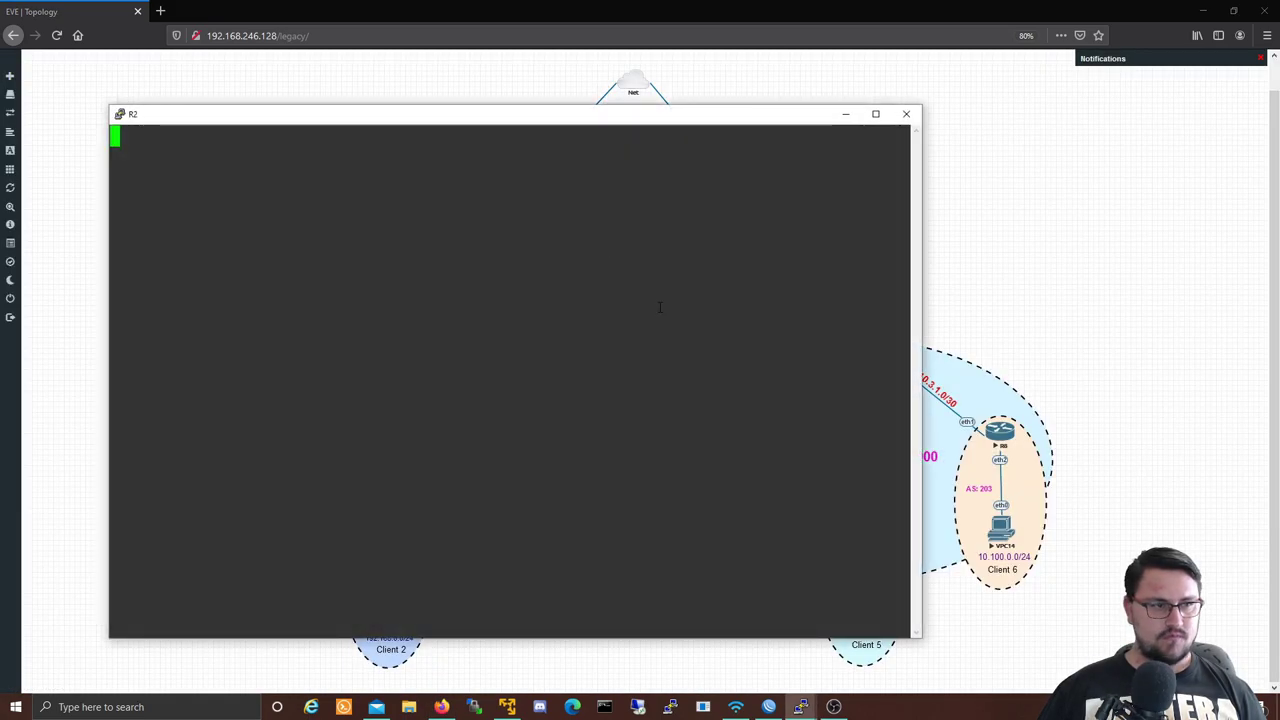
- Bring up the command prompt in R2's console
key(Return)
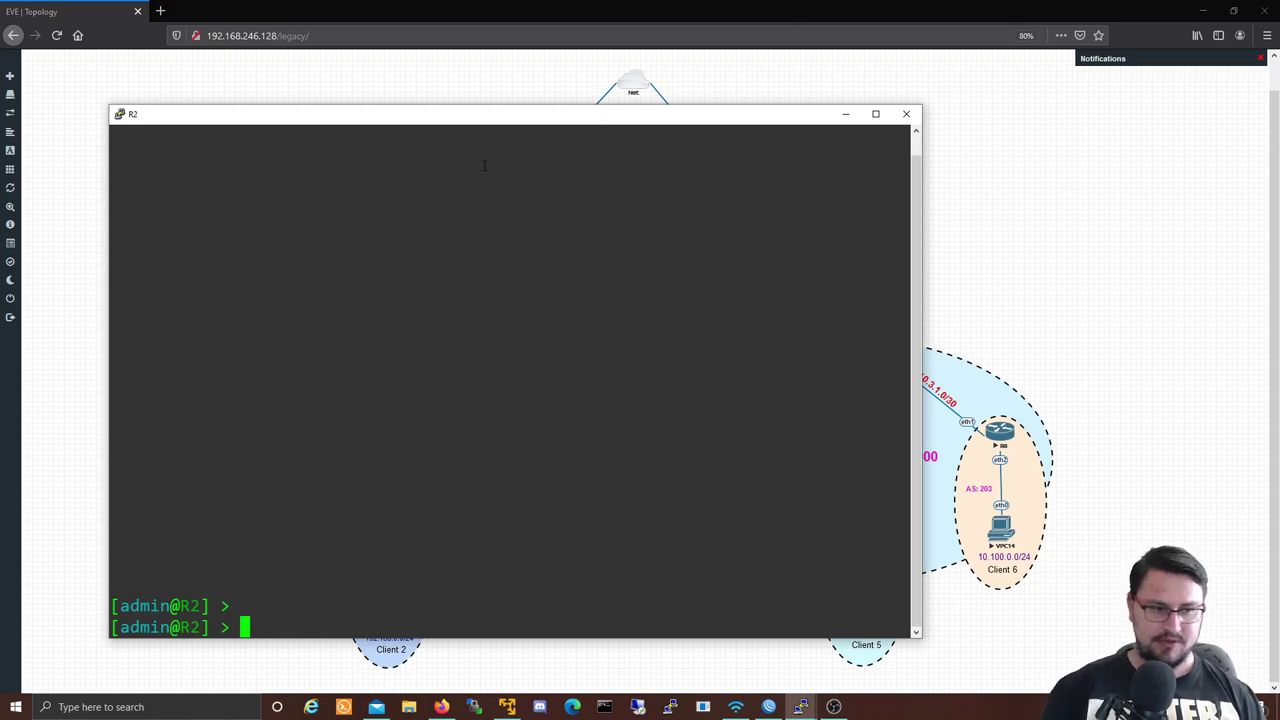
key(Return)
key(Return)
text(routi)
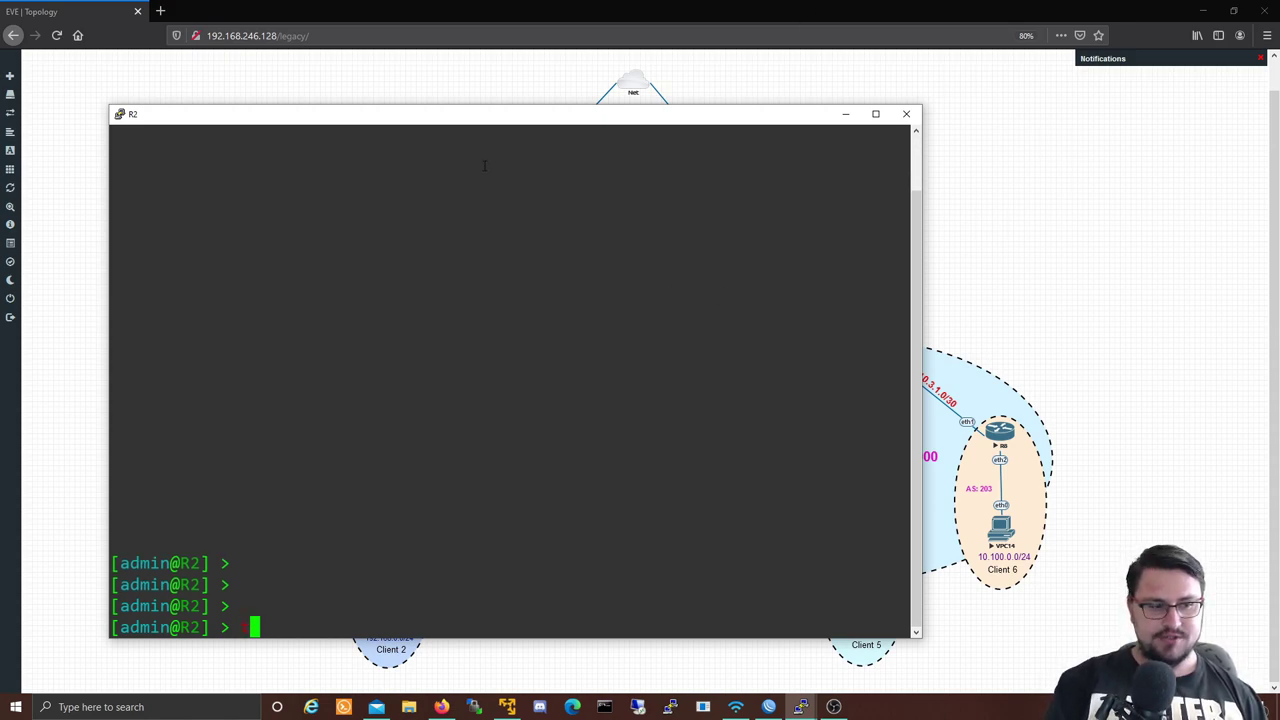
key(BackSpace)
key(BackSpace)
key(BackSpace)
key(BackSpace)
key(BackSpace)
text(tool )
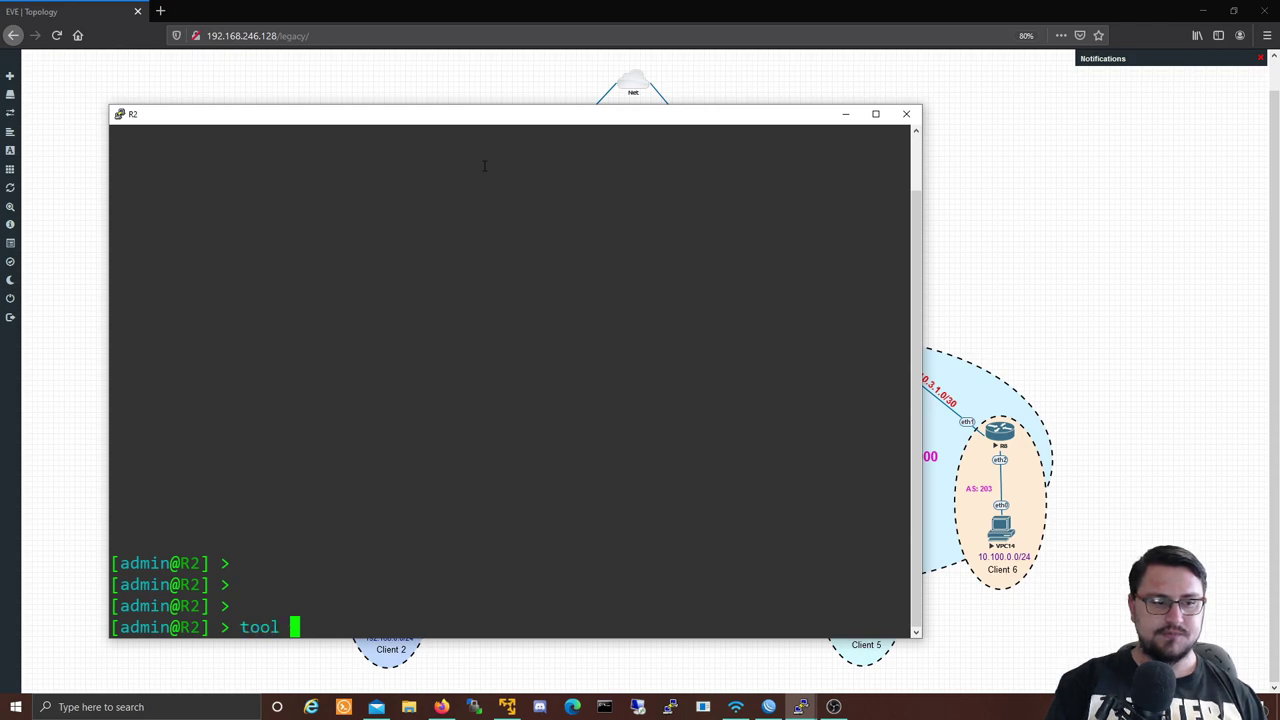
text(trac)
key(Tab)
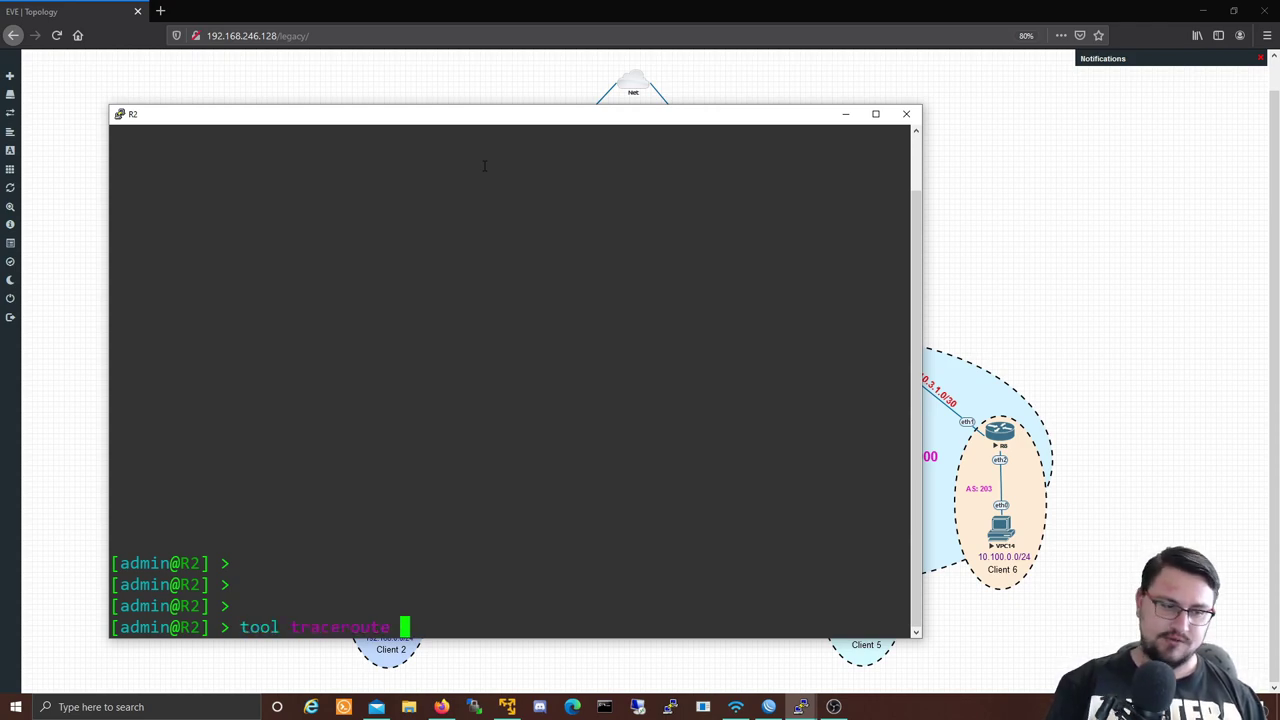
text(address=)
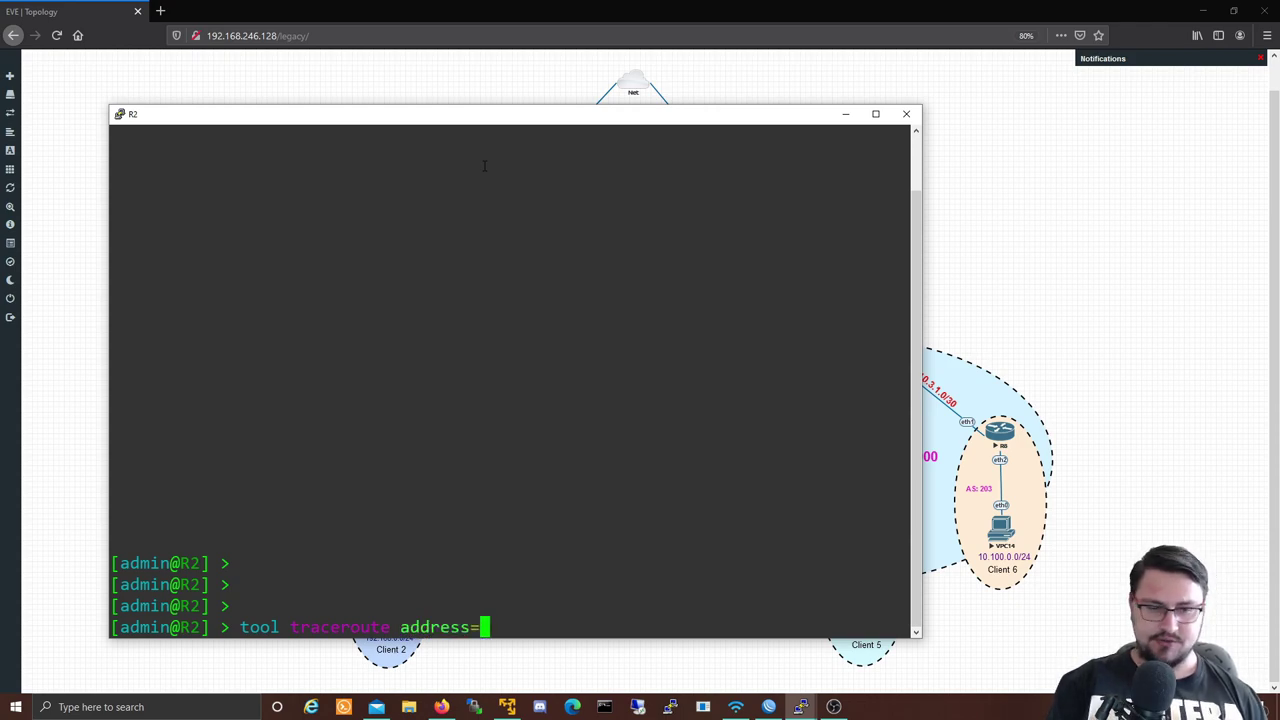
text(www.googl)
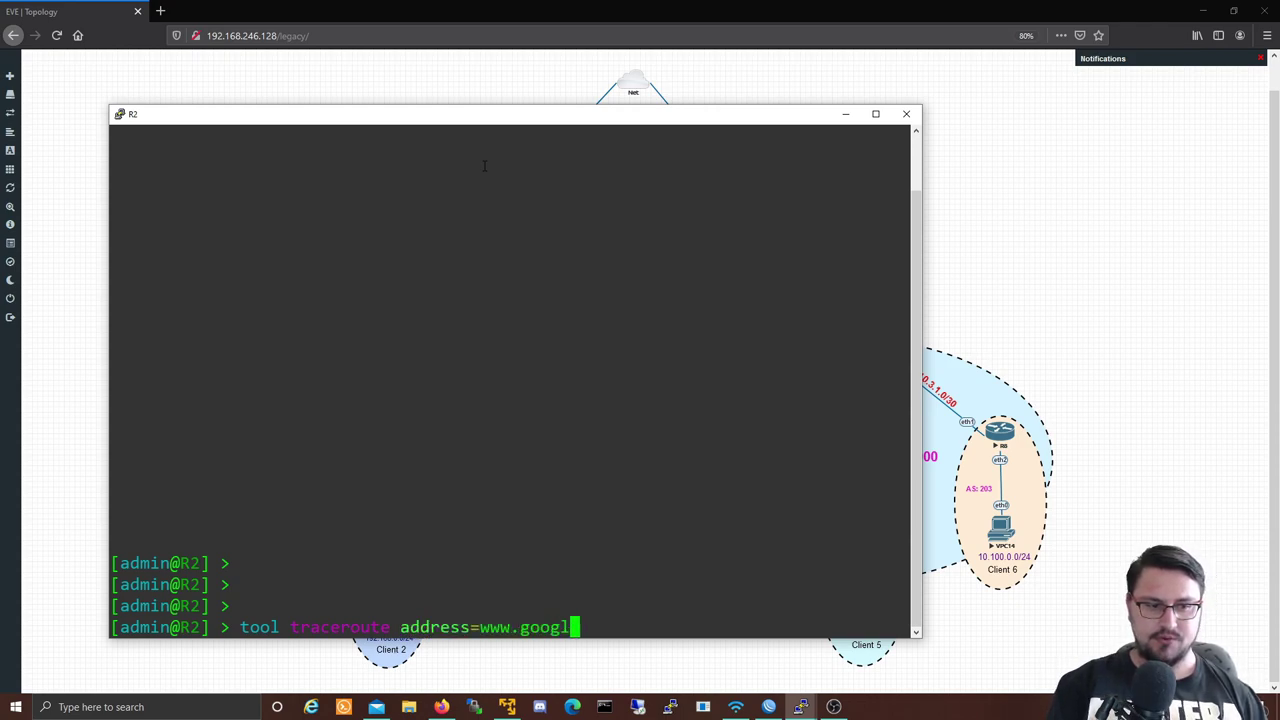
text(e.com src-address=10.)
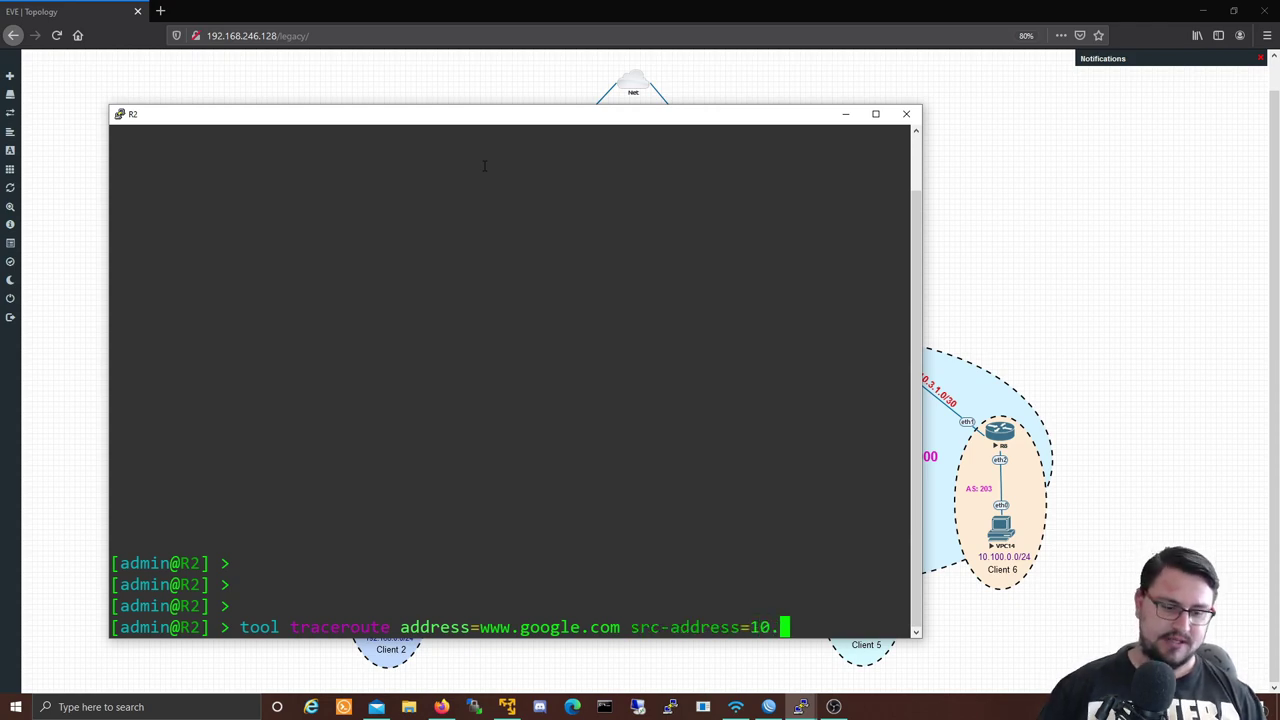
text(0.0.1)
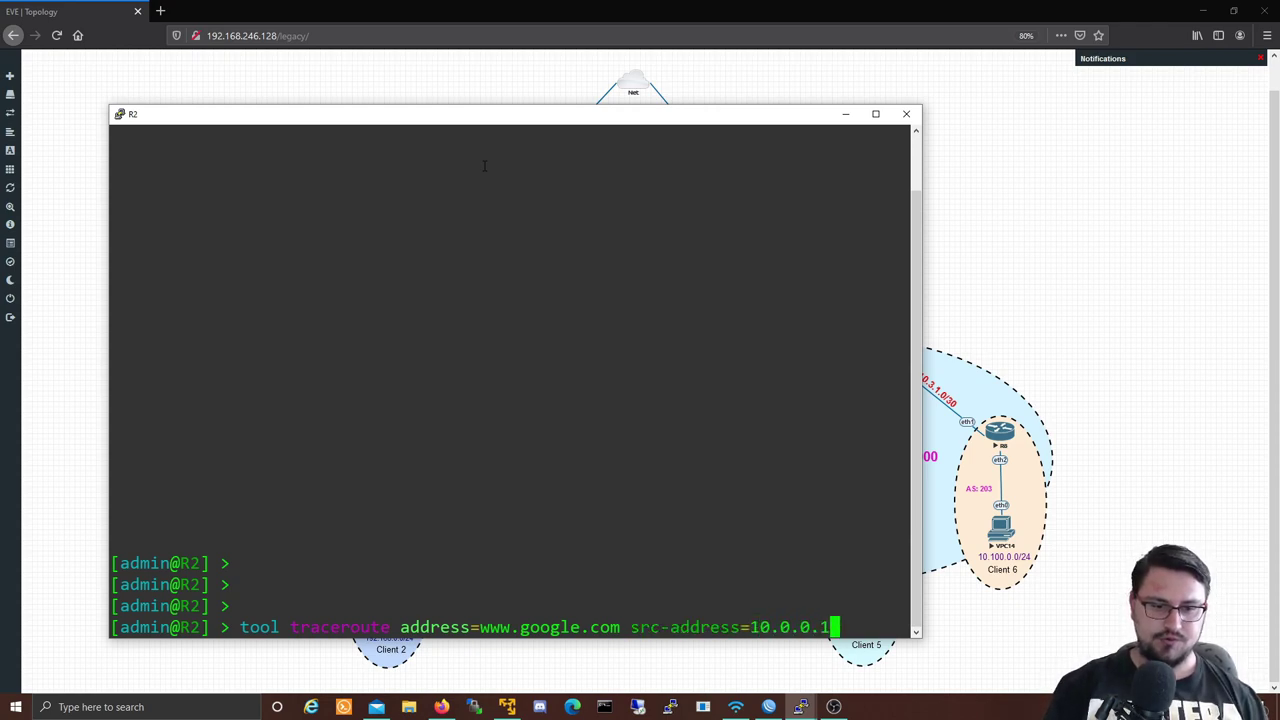
key(Return)
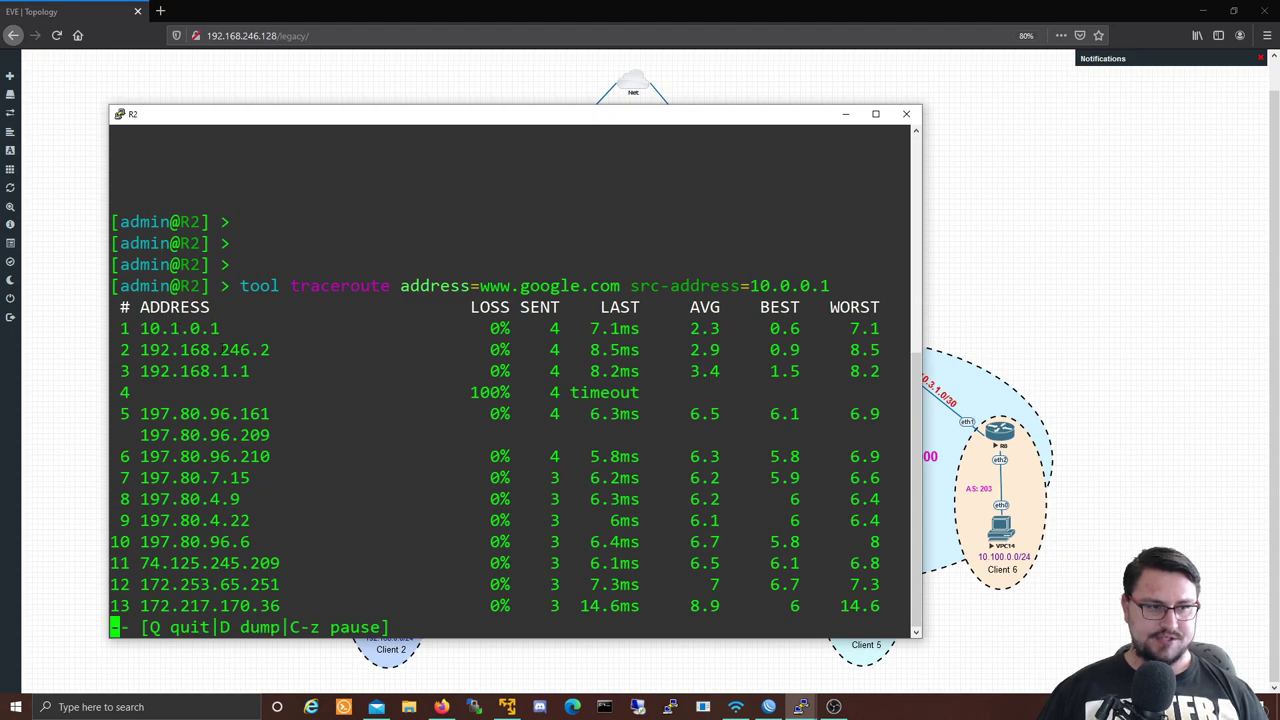
- Examine the traceroute's hops and latencies, and compare the first hop with R2's link to PE1 in the topology
drag(170, 328, 190, 328)
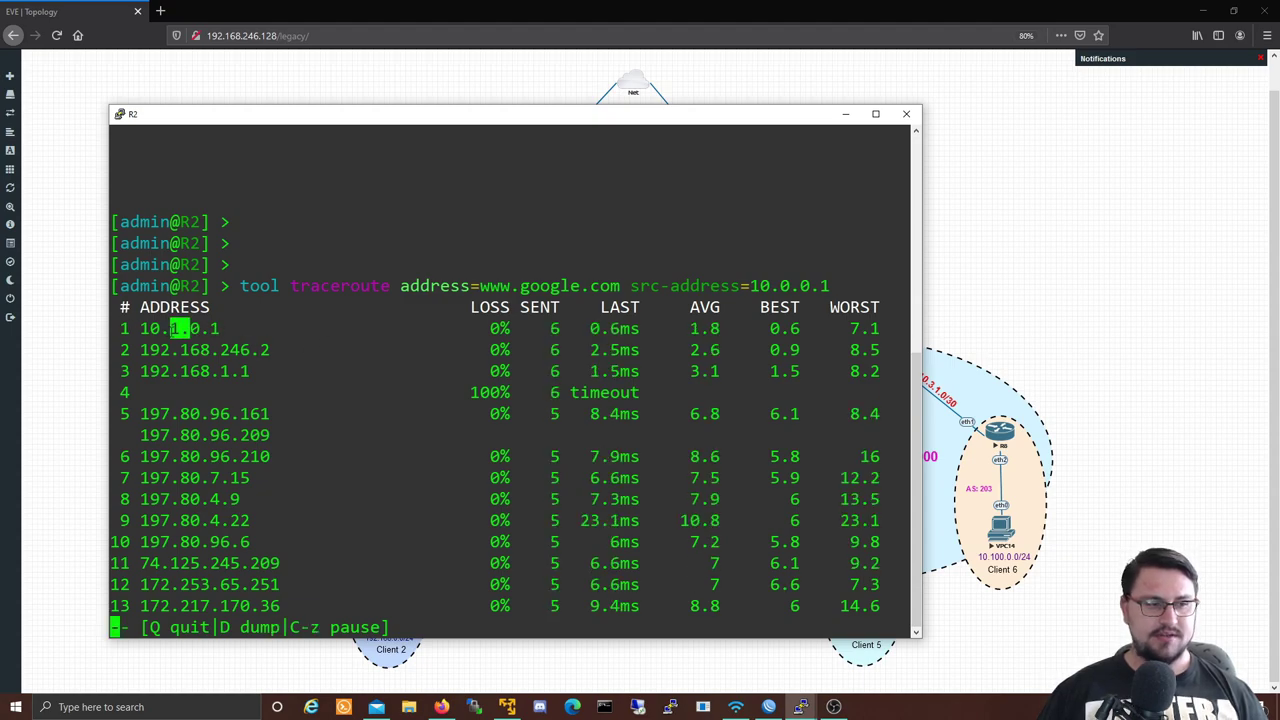
drag(303, 120, 737, 147)
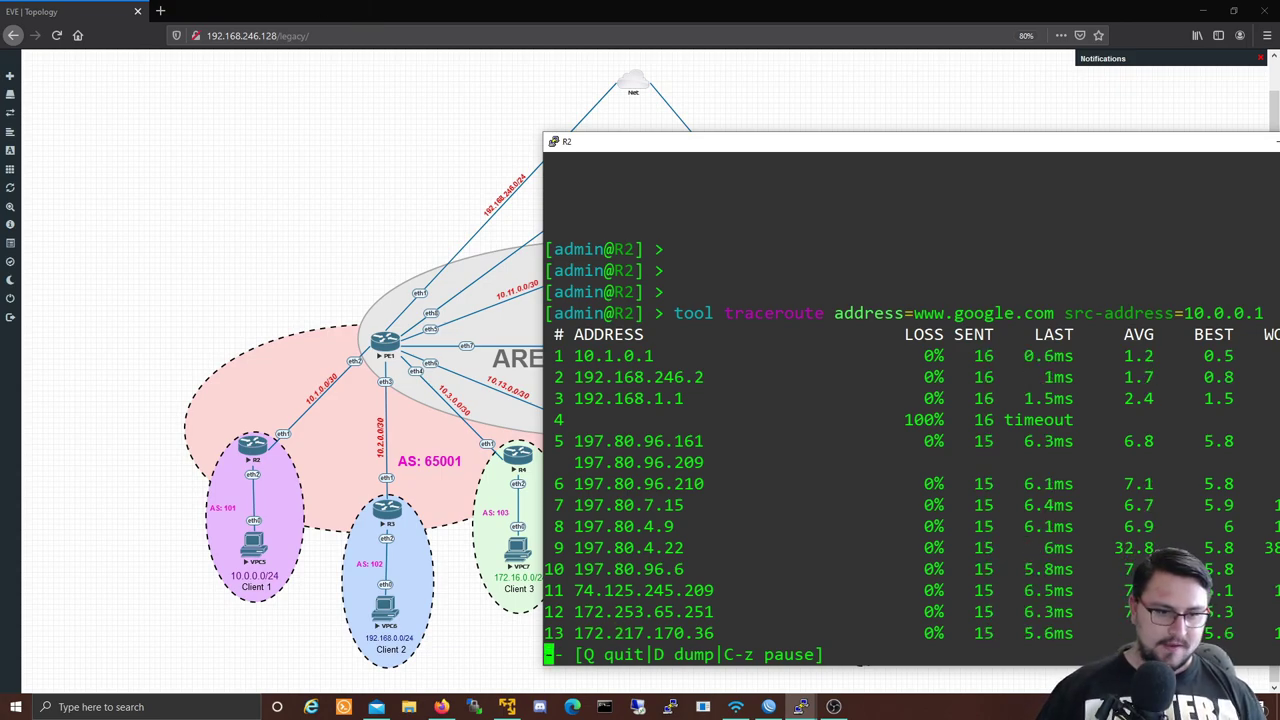
drag(692, 141, 453, 102)
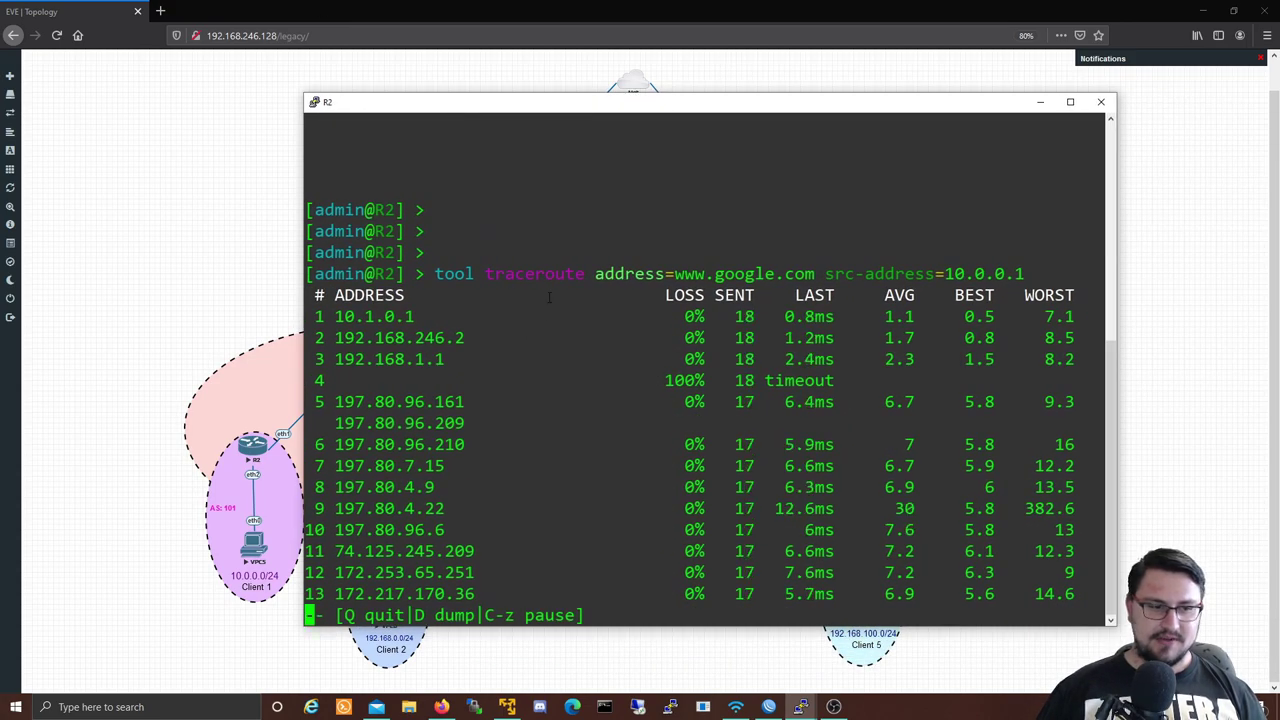
drag(348, 190, 1040, 594)
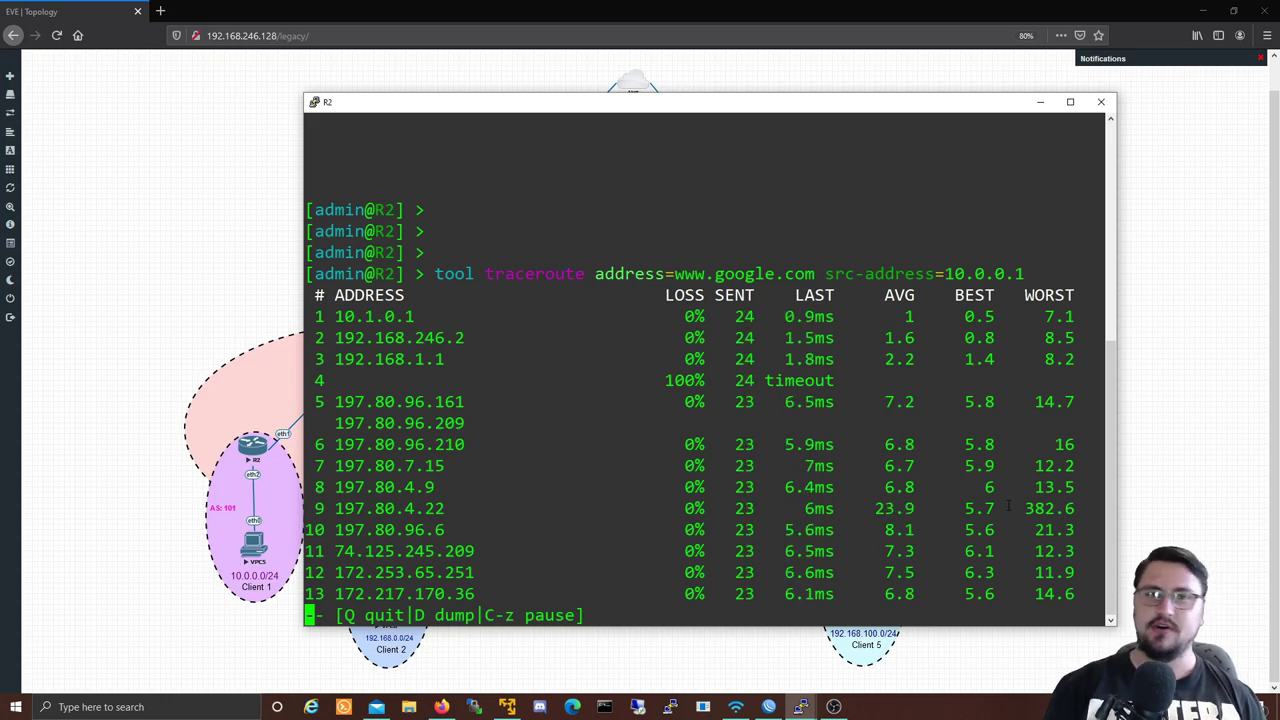
key(alt+Tab)
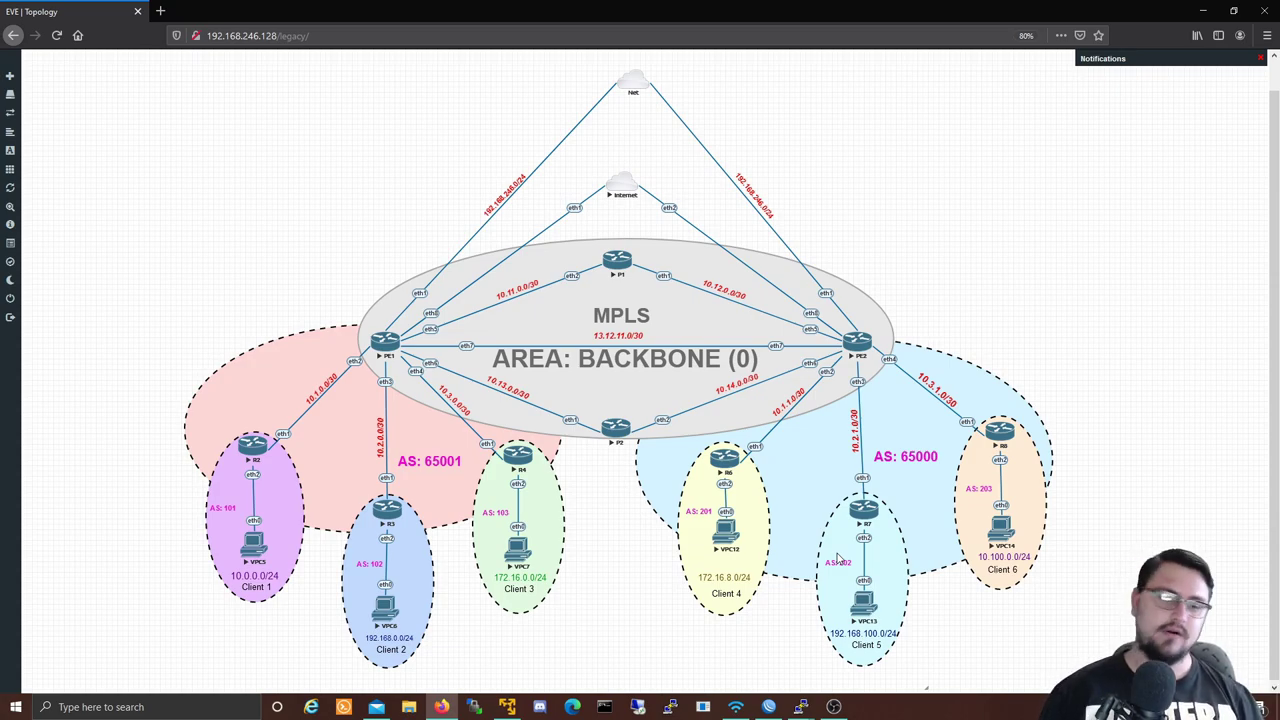
- Switch to PE1's WinBox session, open the log and read through its times, topics and messages back to the first entry
click(766, 704)
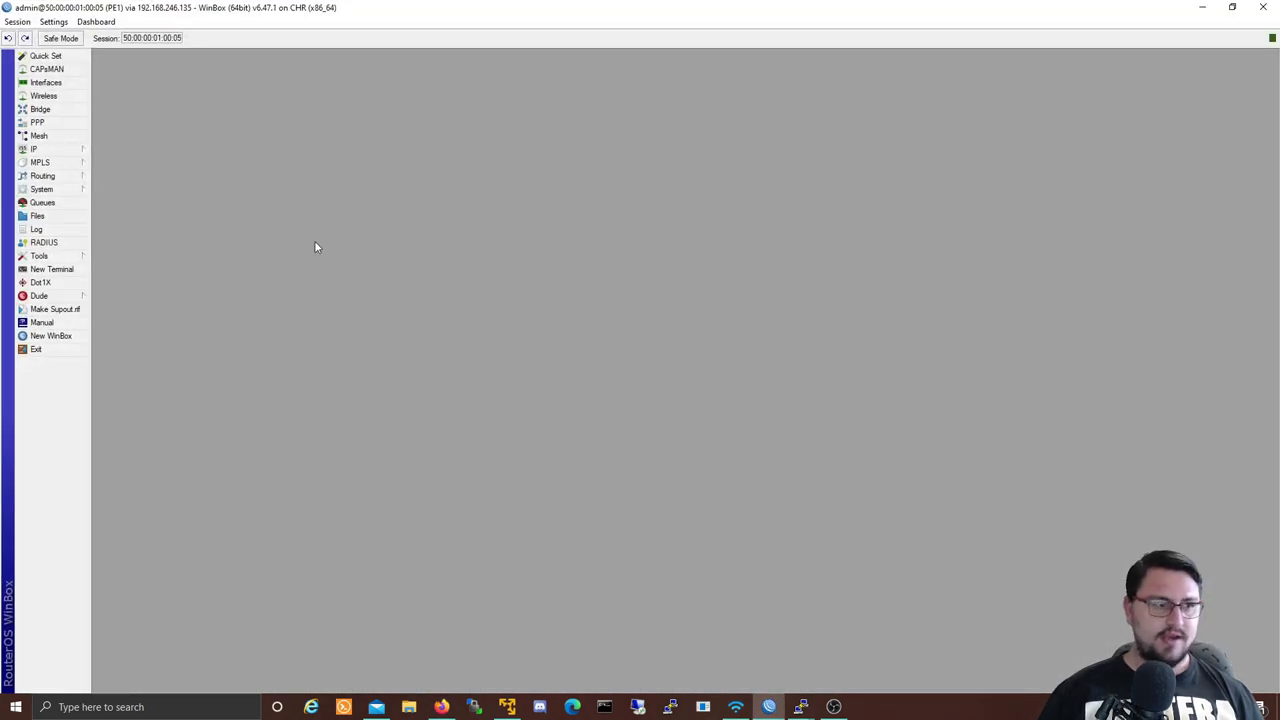
click(37, 230)
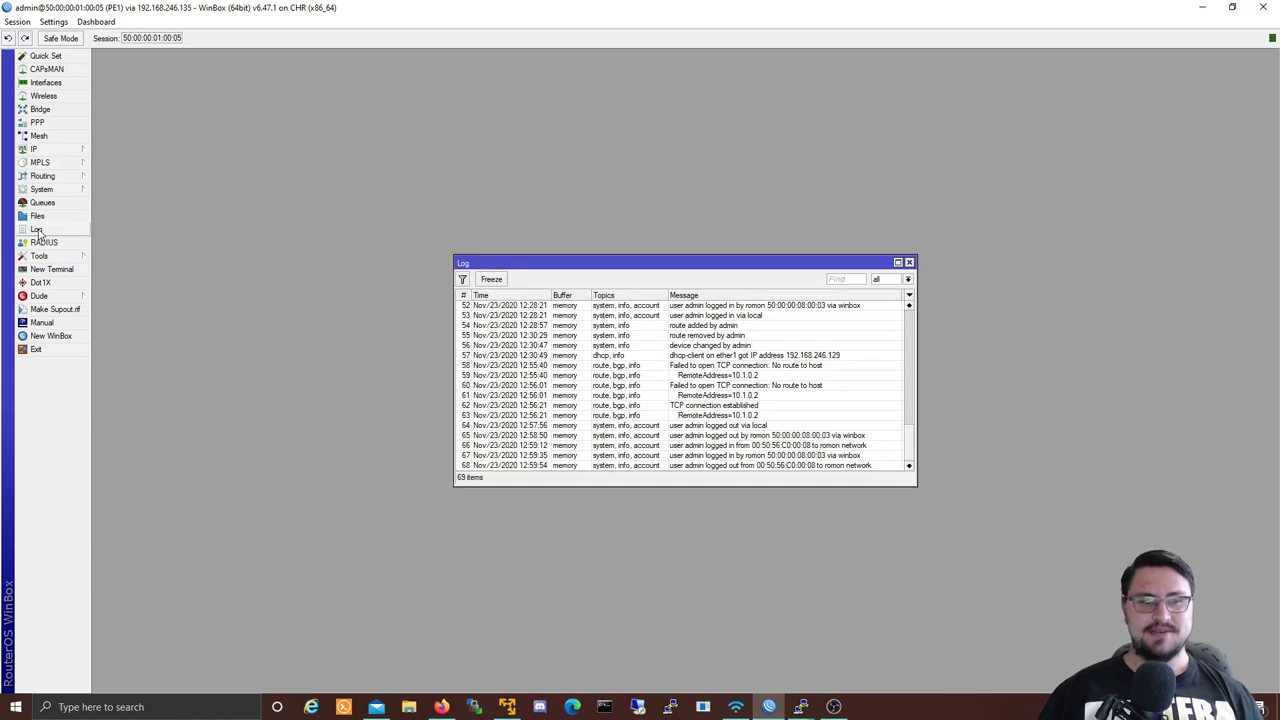
scroll(793, 381, up, 14)
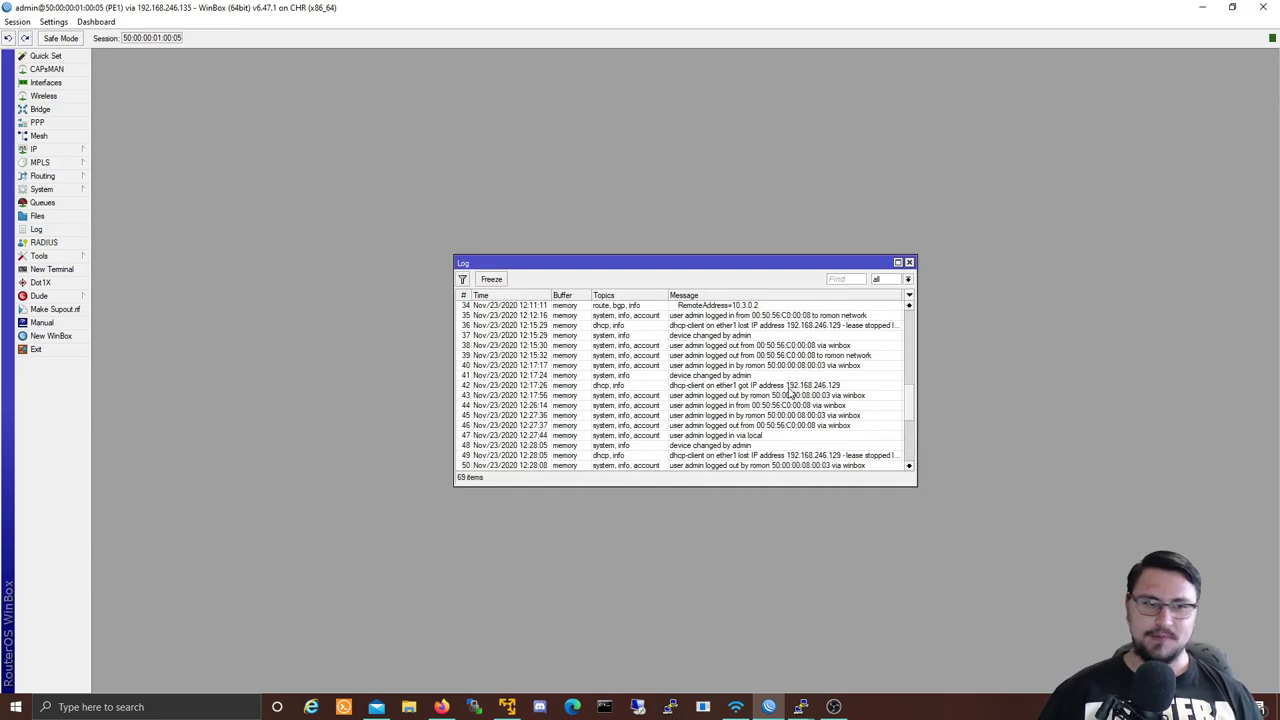
scroll(790, 383, down, 16)
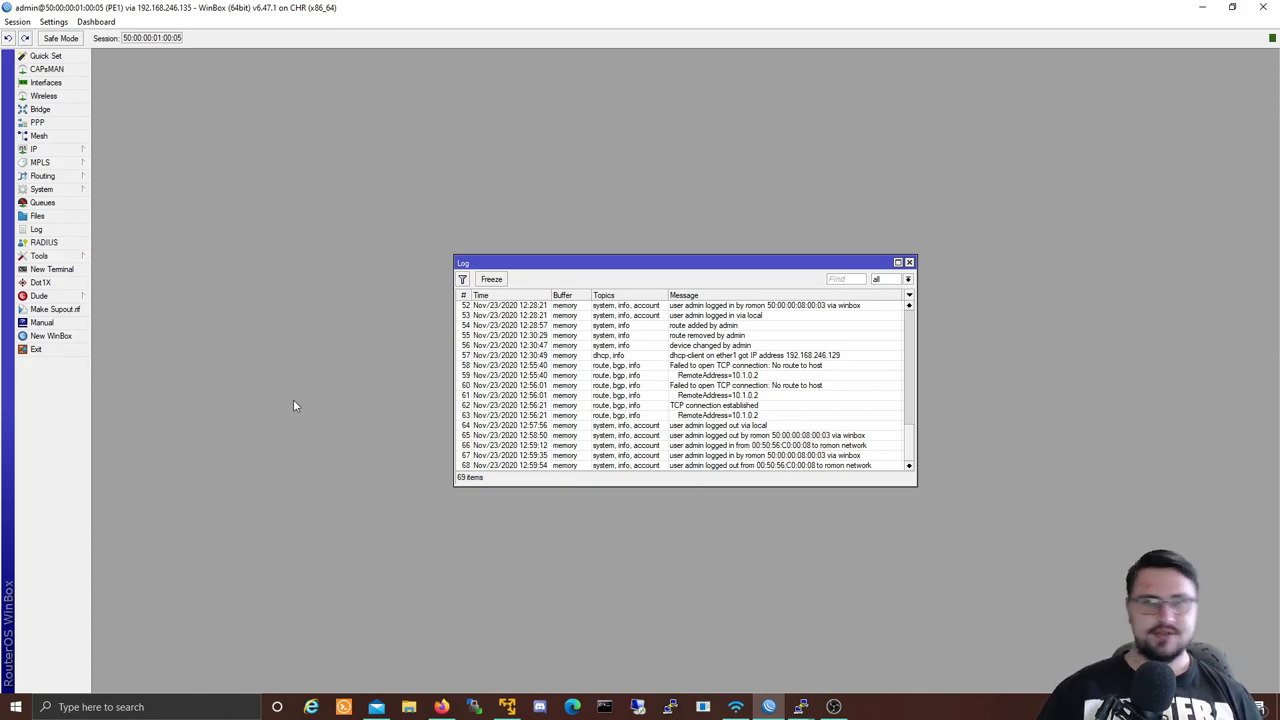
scroll(517, 424, up, 11)
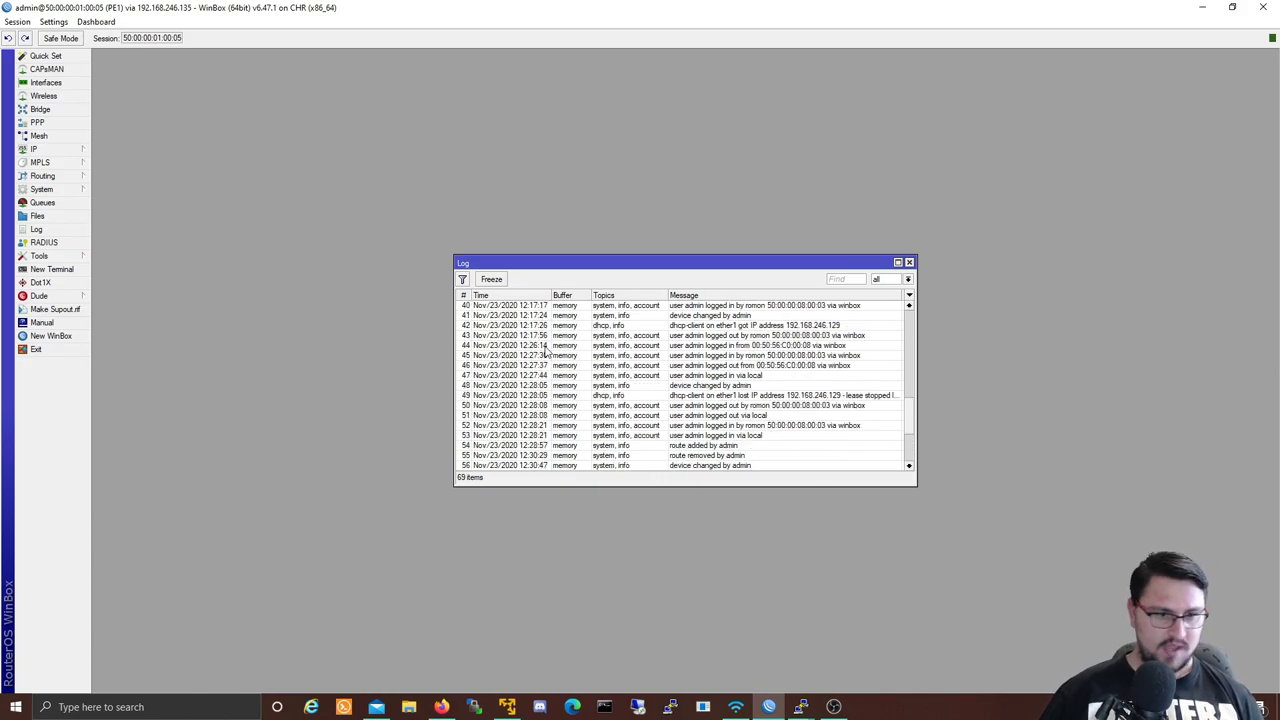
scroll(543, 365, up, 7)
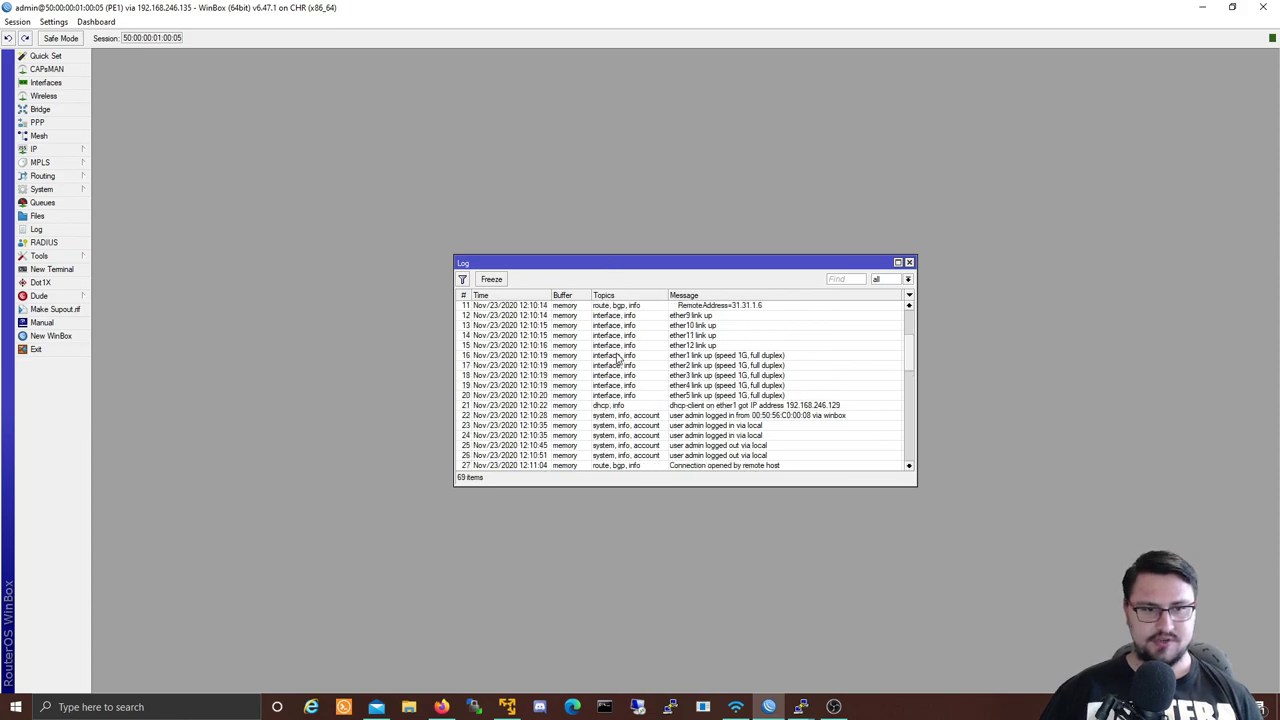
scroll(617, 357, down, 17)
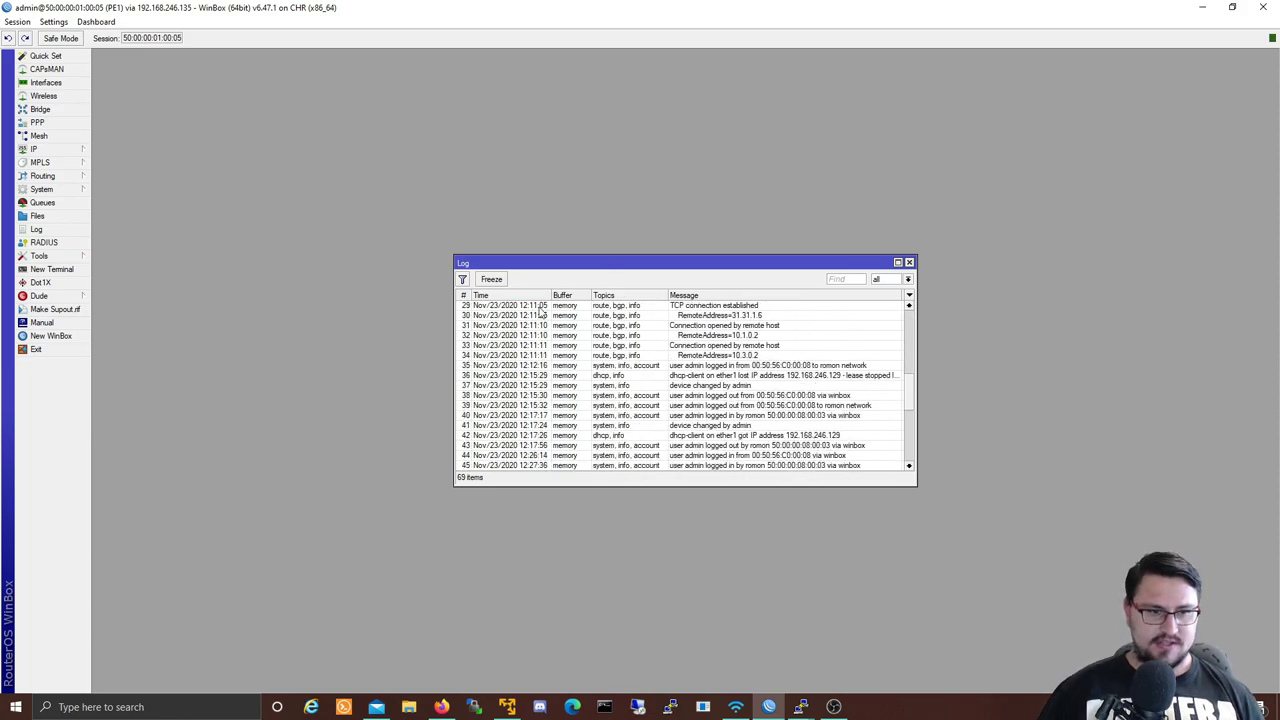
scroll(533, 369, up, 5)
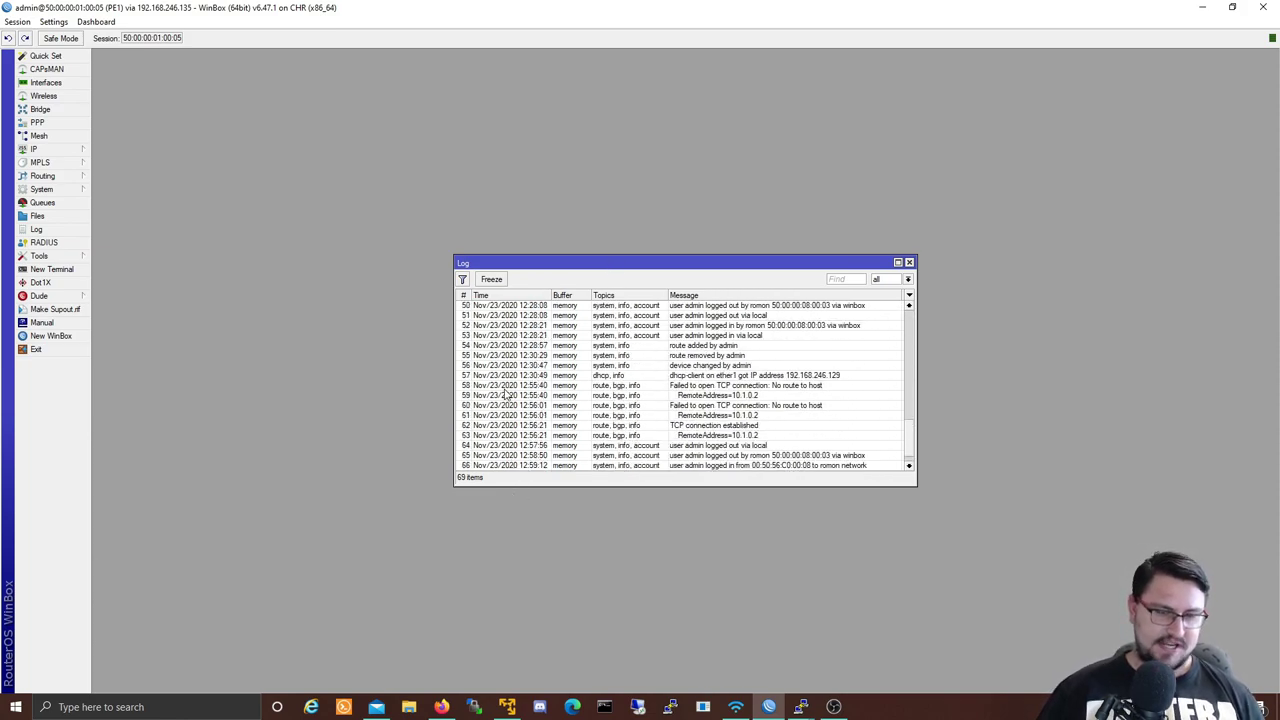
scroll(557, 393, up, 11)
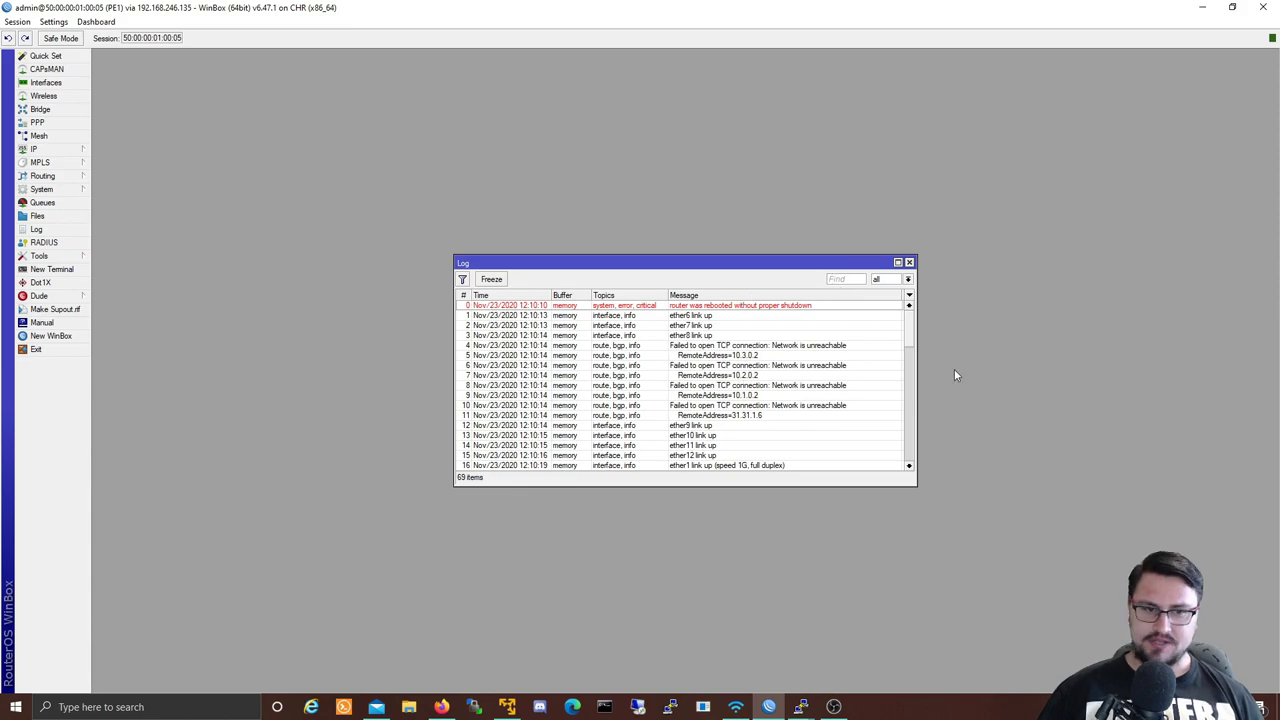
- Examine the log's early interface and BGP entries, including the one for remote address 10.2.0.2, and the DHCP and login entries after them
click(605, 315)
scroll(630, 360, down, 3)
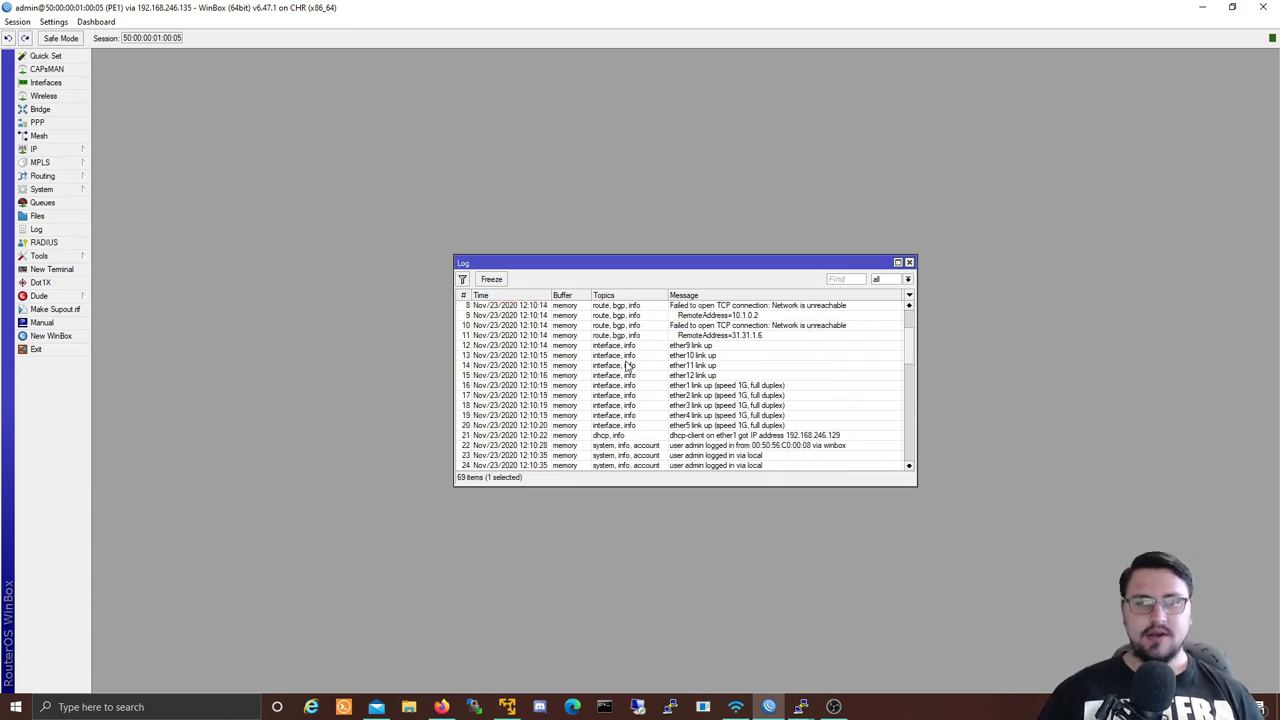
scroll(628, 367, up, 2)
click(695, 335)
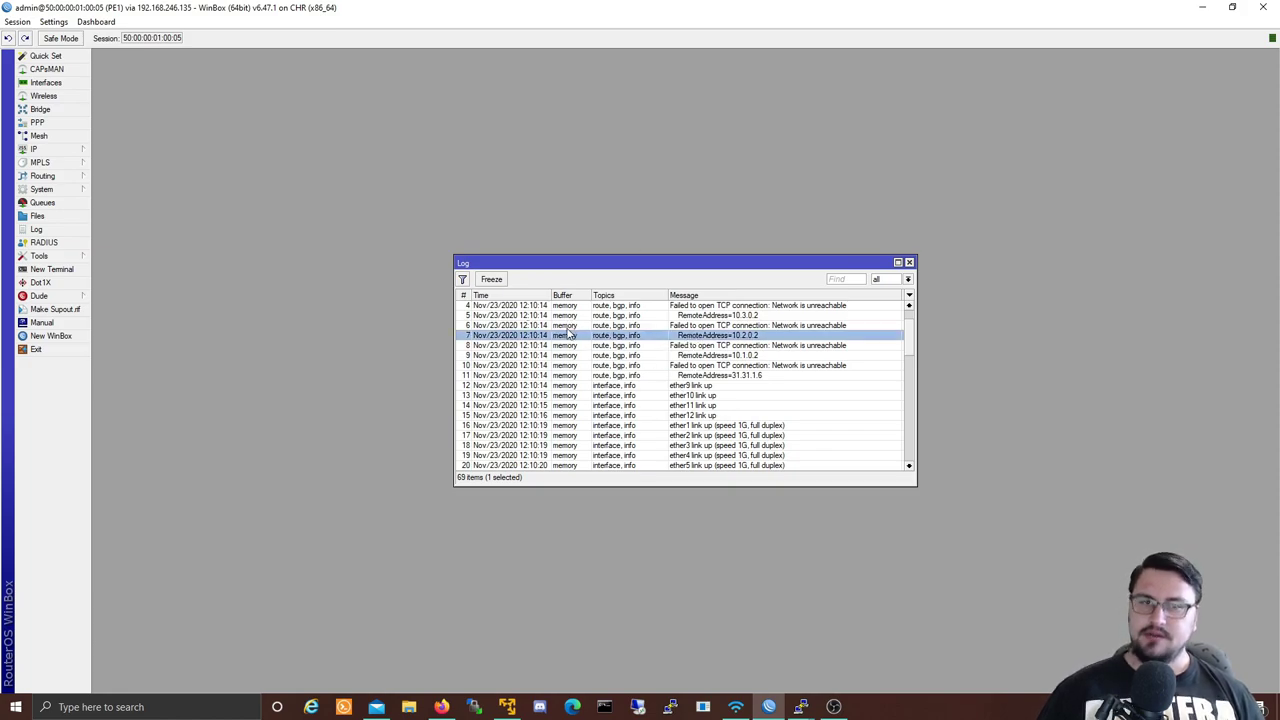
scroll(760, 345, down, 5)
scroll(900, 197, down, 5)
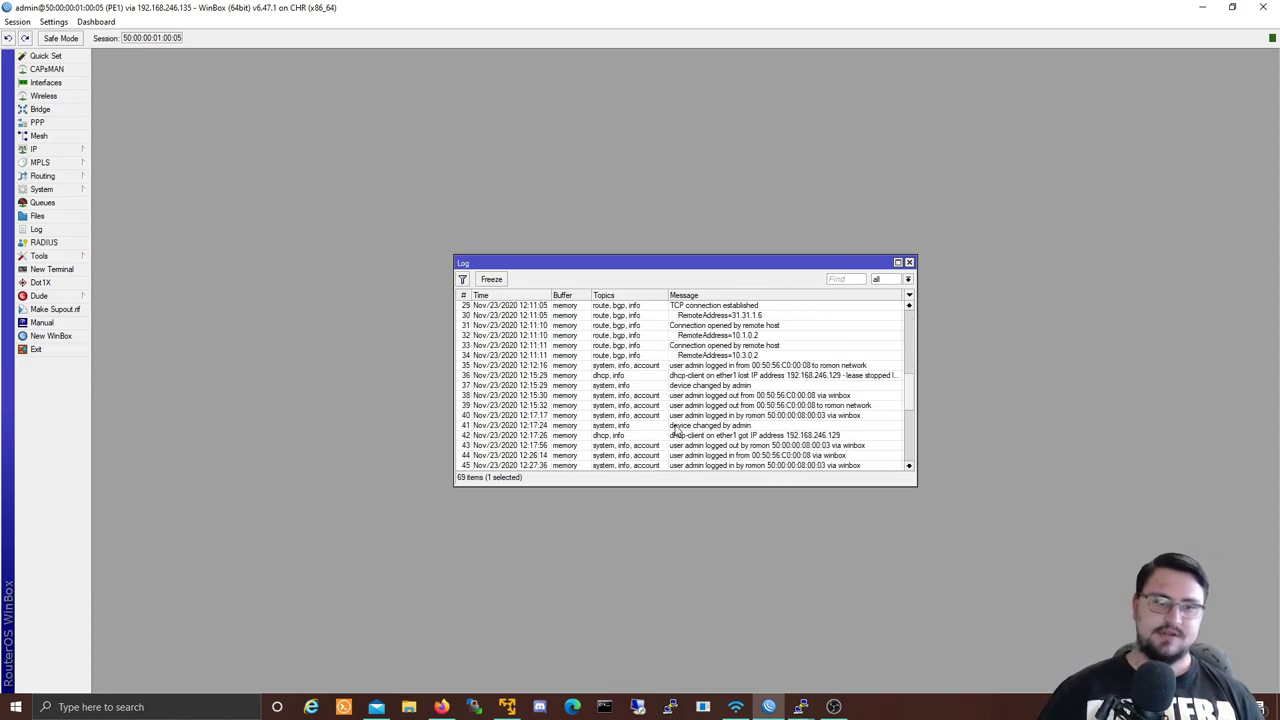
scroll(688, 388, down, 2)
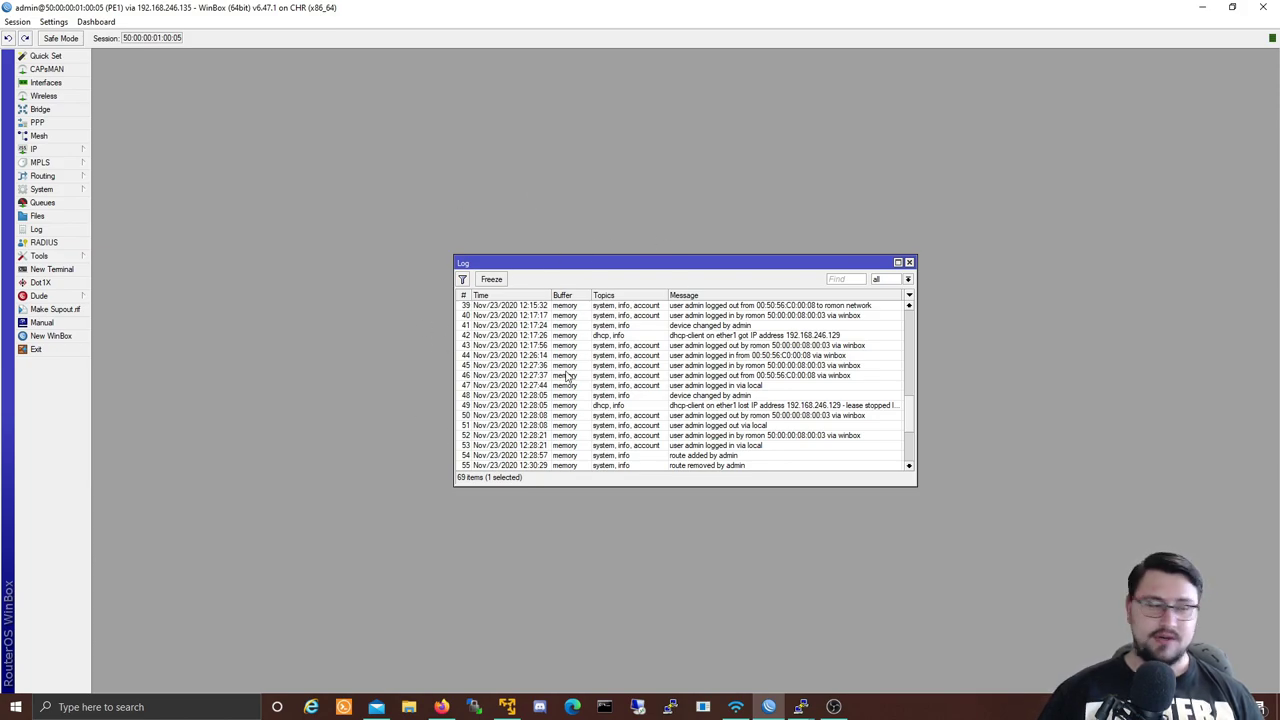
- Open the system logging rules and review the critical, error, info and warning topics with their actions
click(62, 190)
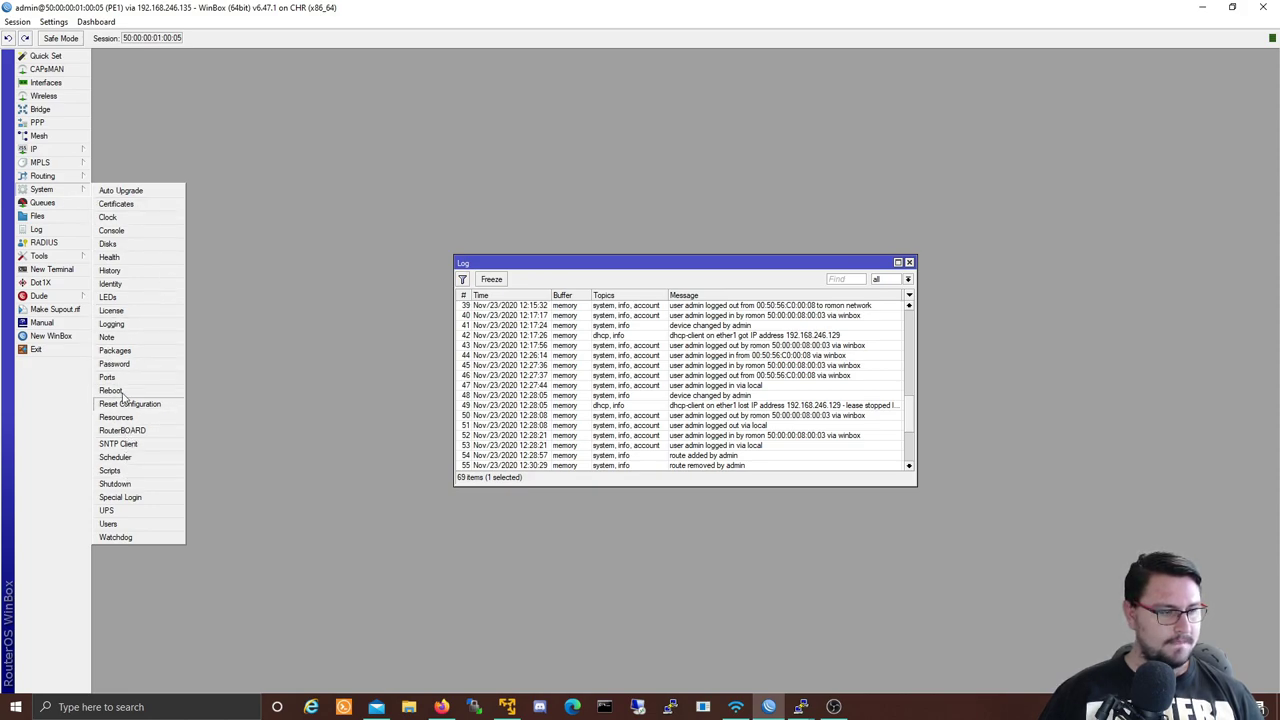
click(114, 323)
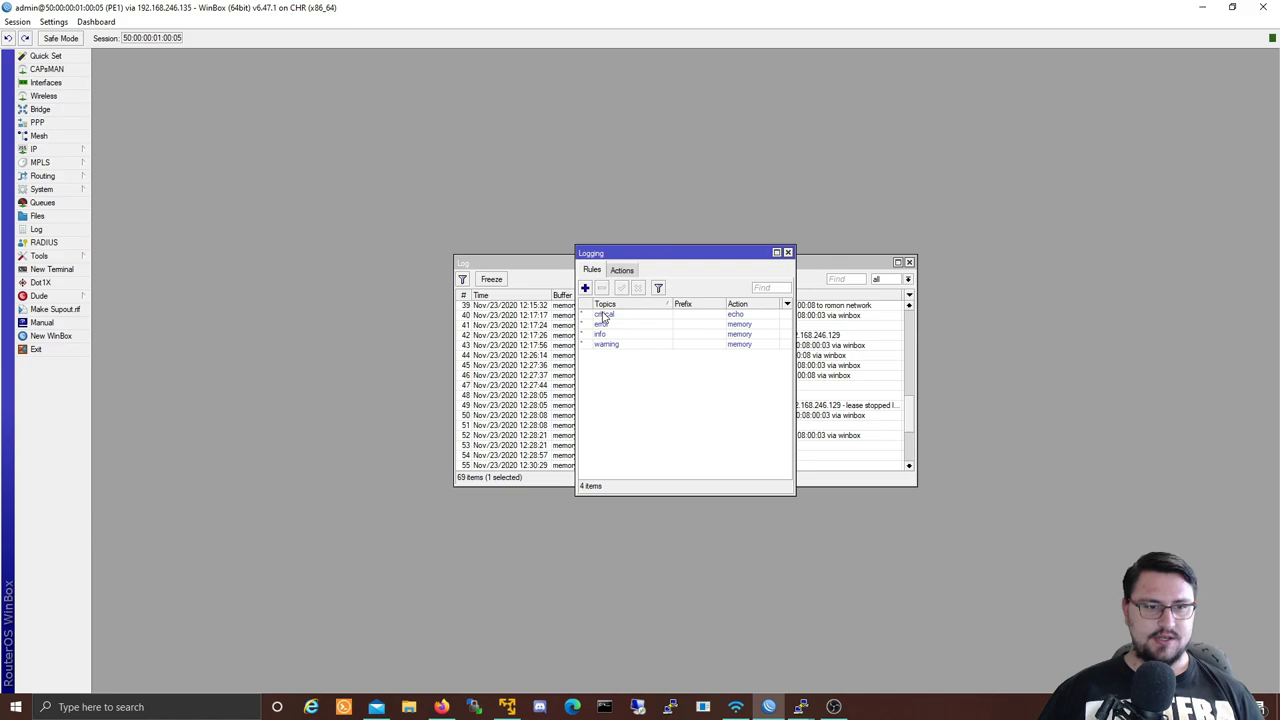
click(600, 324)
click(600, 334)
click(606, 345)
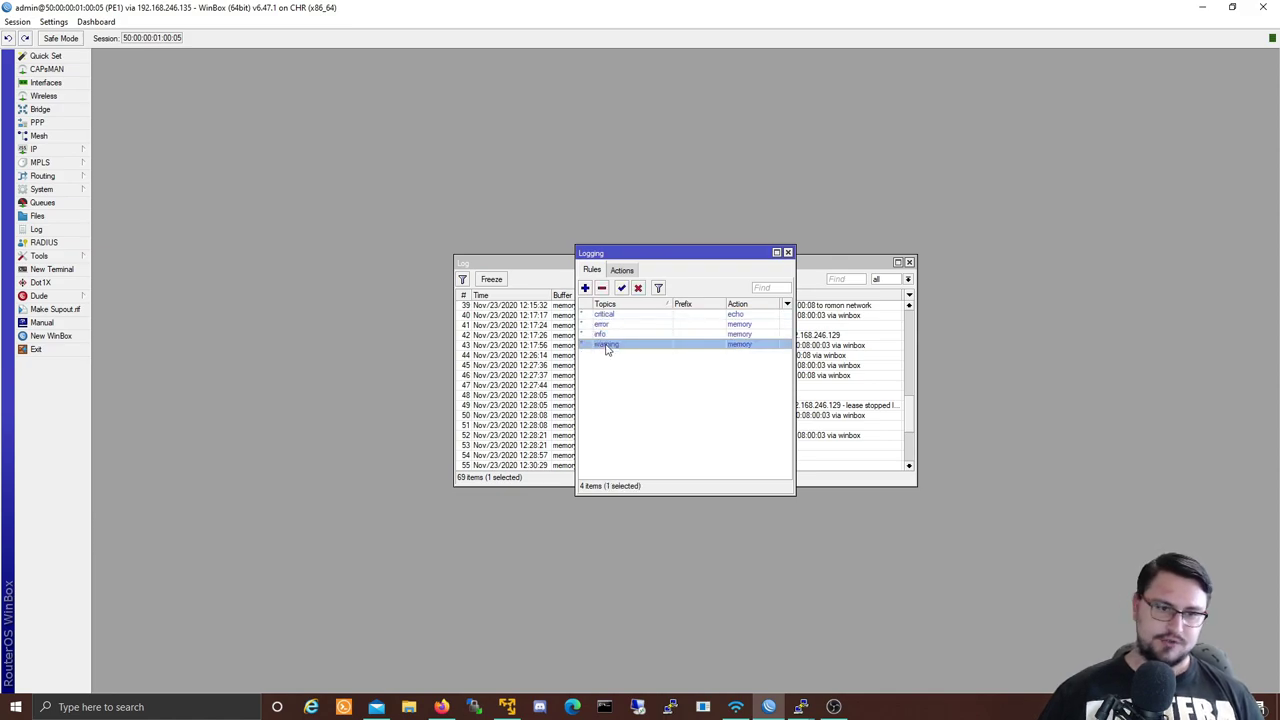
click(607, 335)
key(Up)
key(Up)
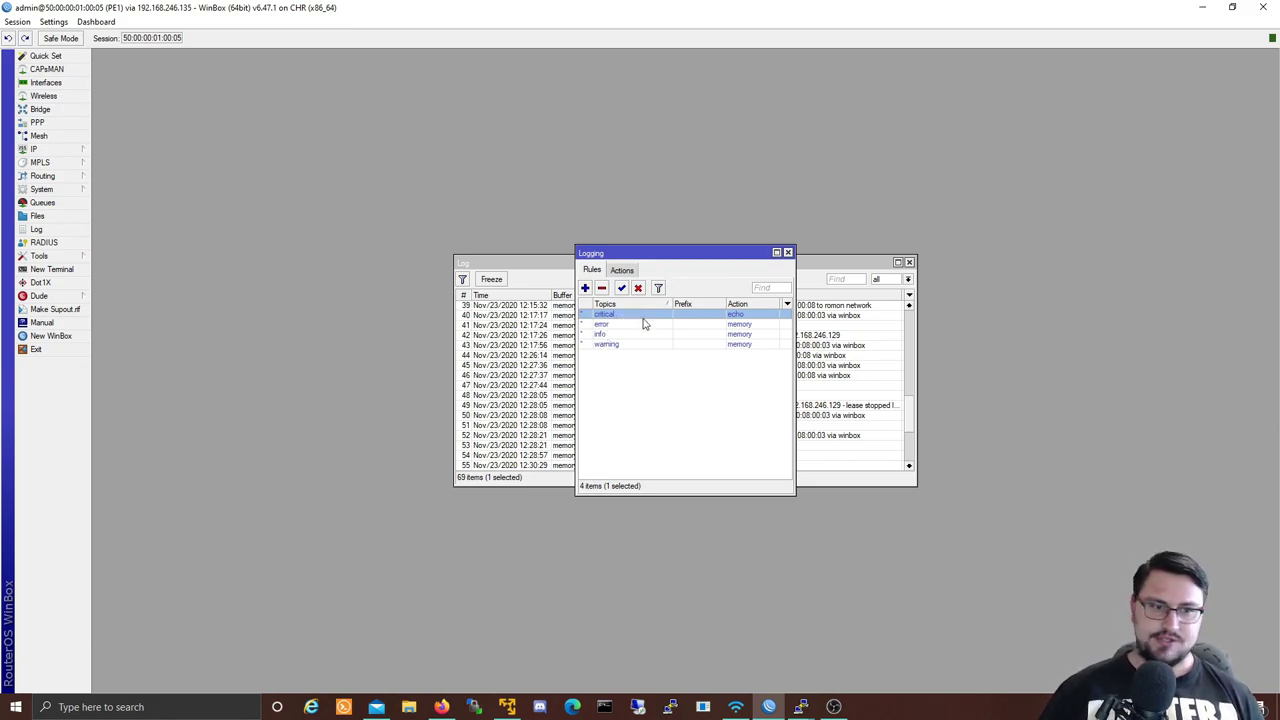
click(602, 326)
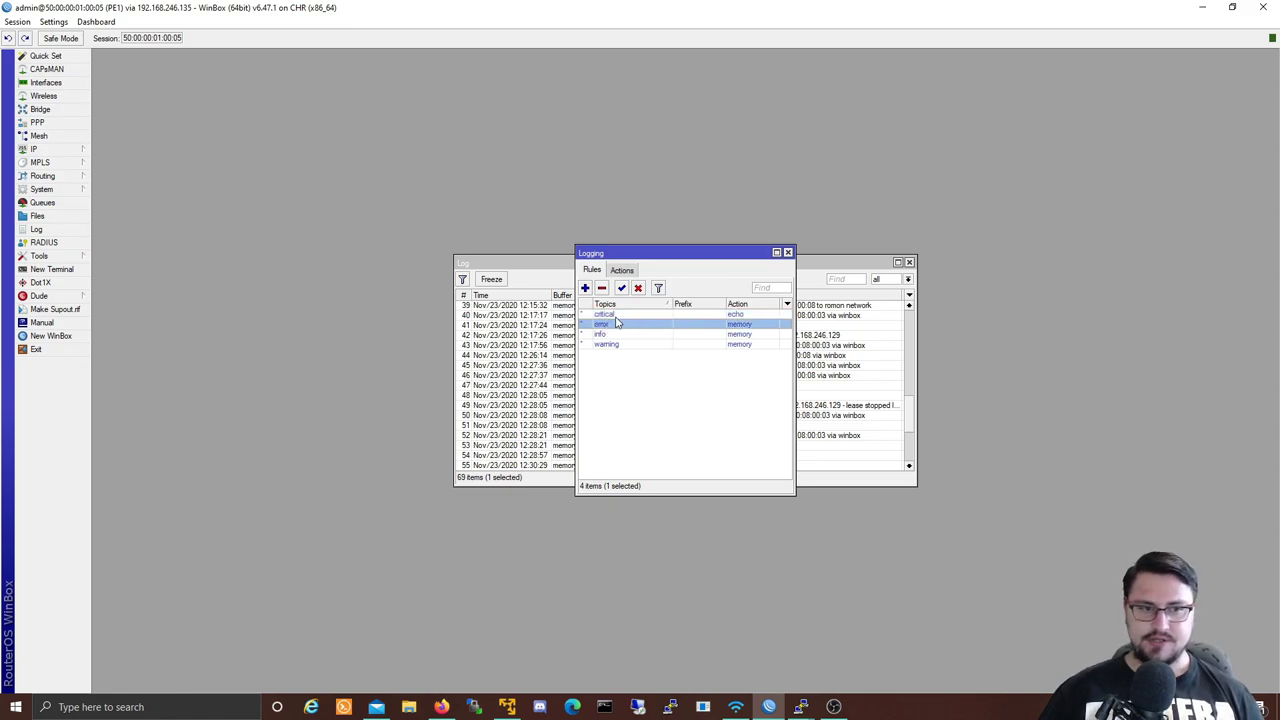
click(610, 335)
click(640, 345)
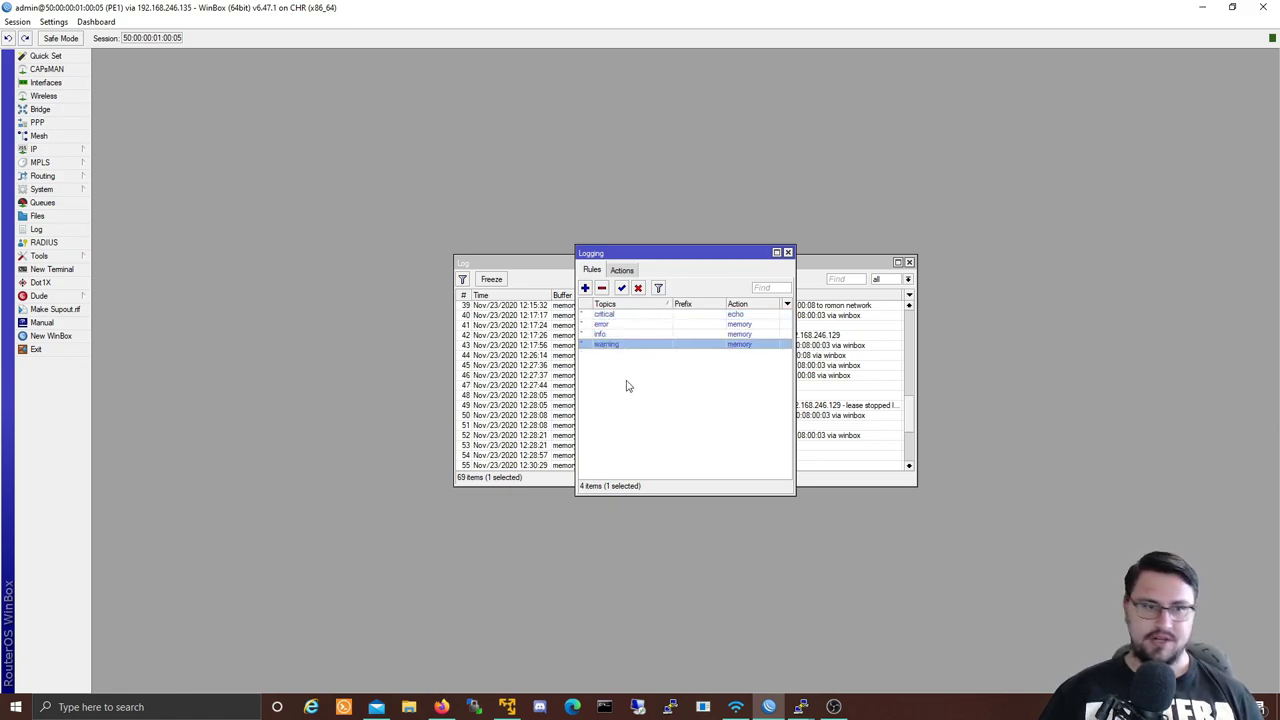
click(614, 325)
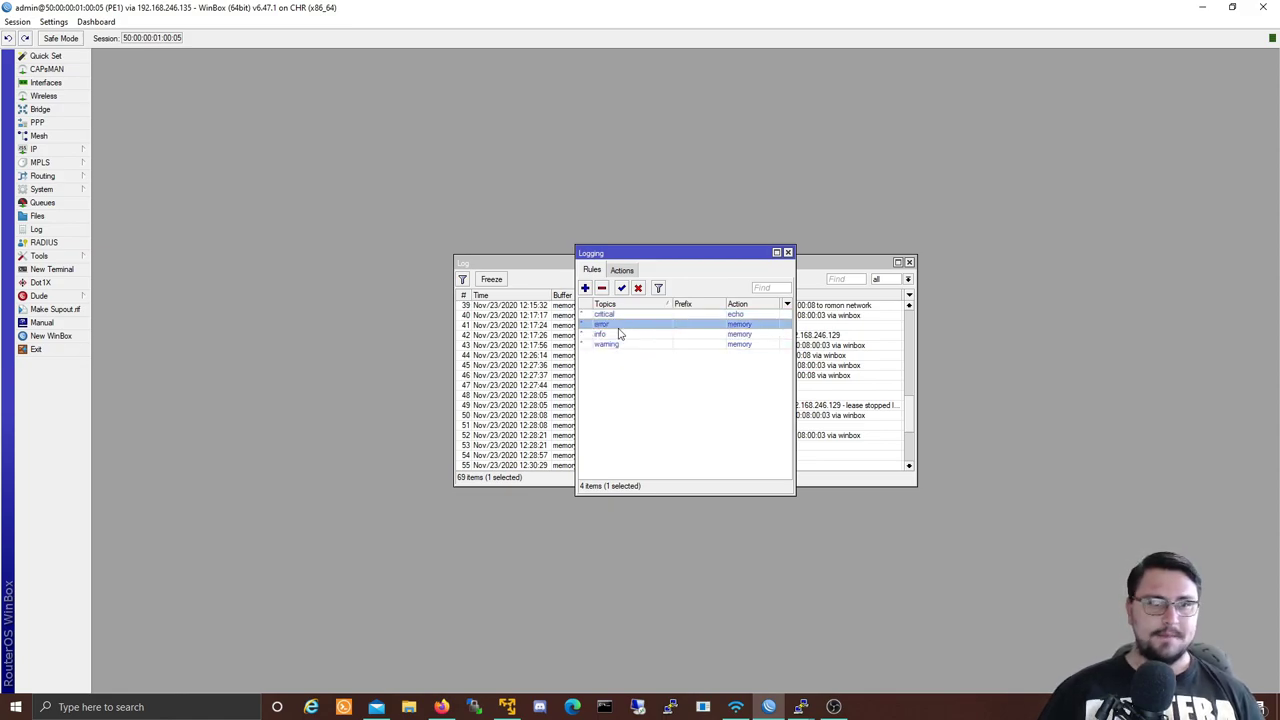
- Start a new log rule, browse the available topics from account through store, and cancel the rule
click(585, 288)
click(648, 326)
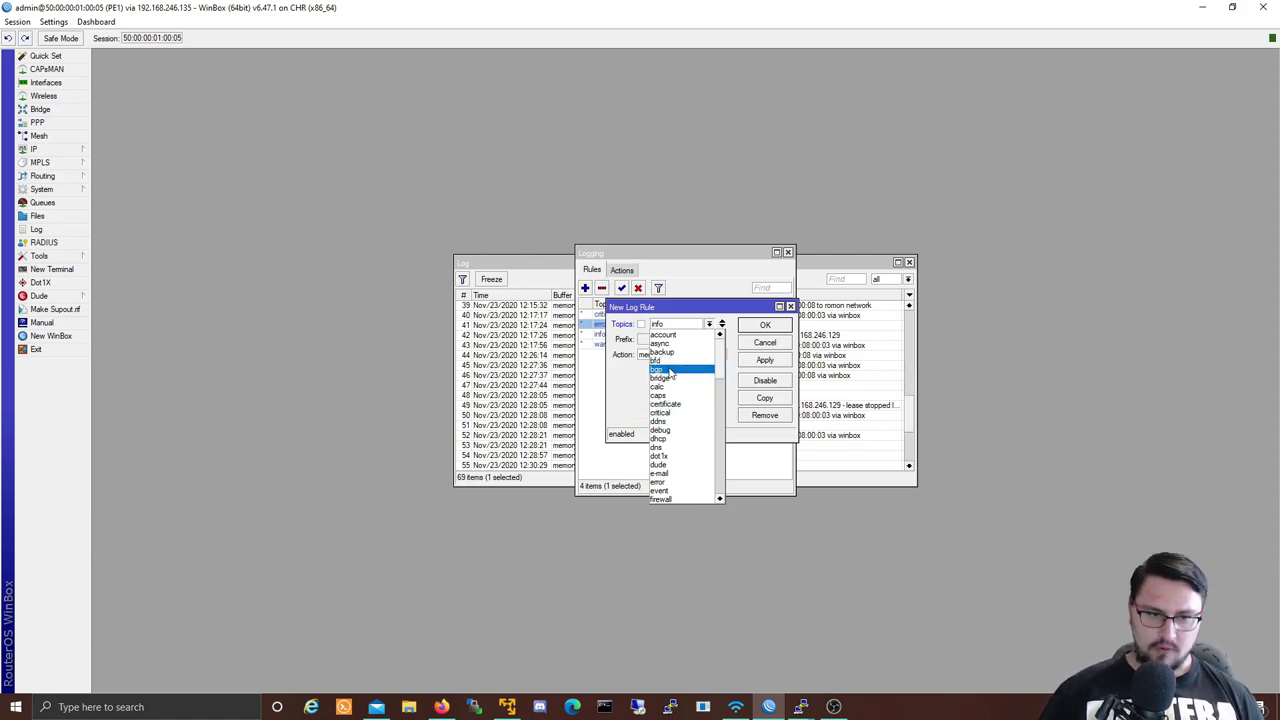
scroll(670, 376, down, 8)
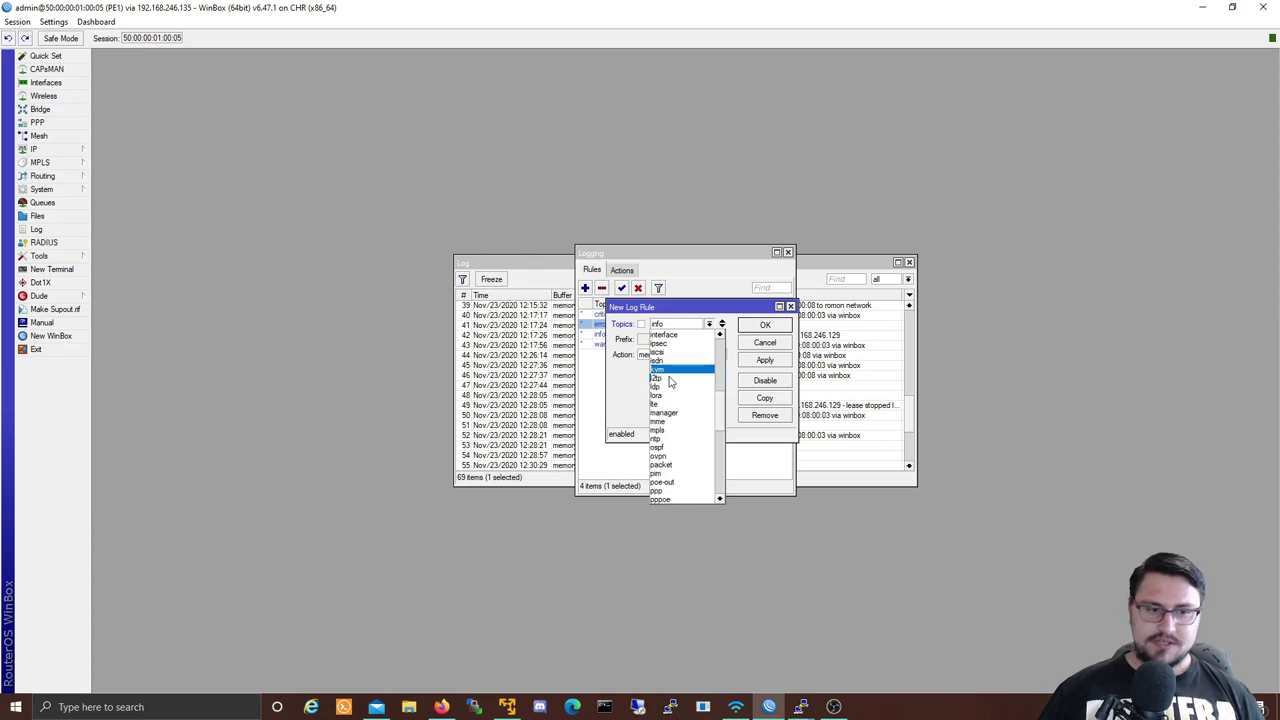
scroll(670, 382, down, 4)
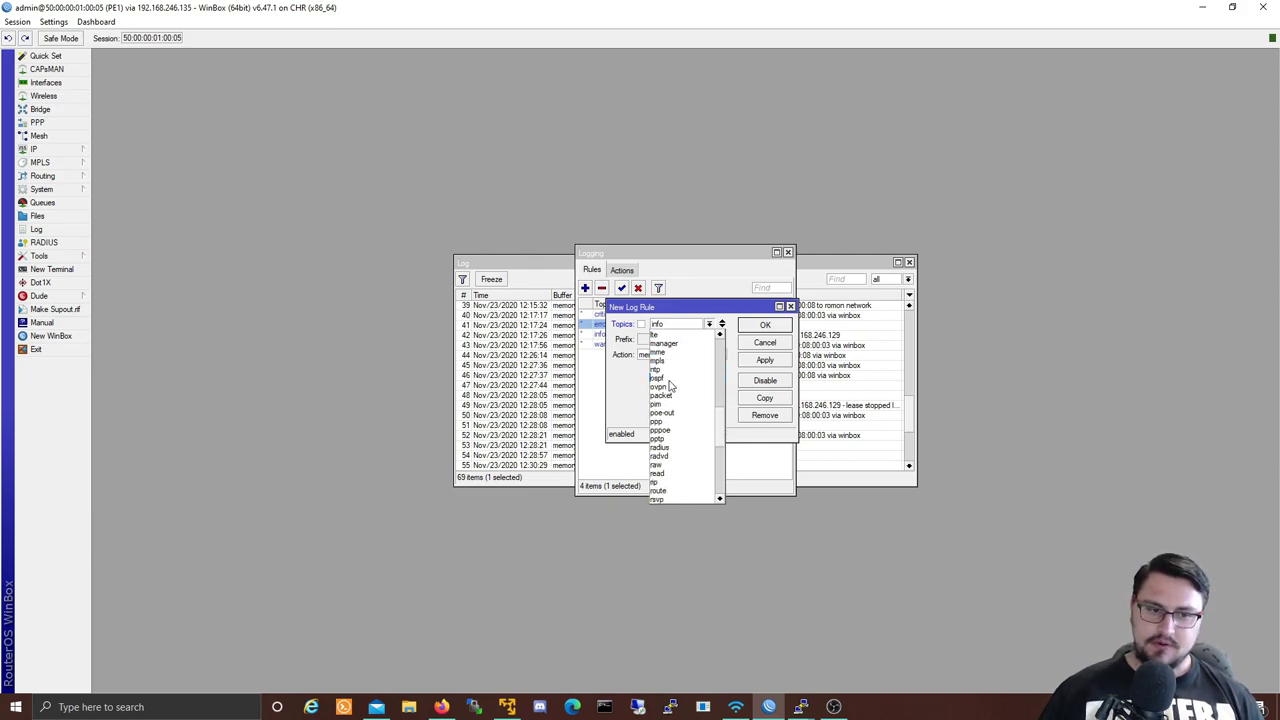
scroll(668, 388, down, 3)
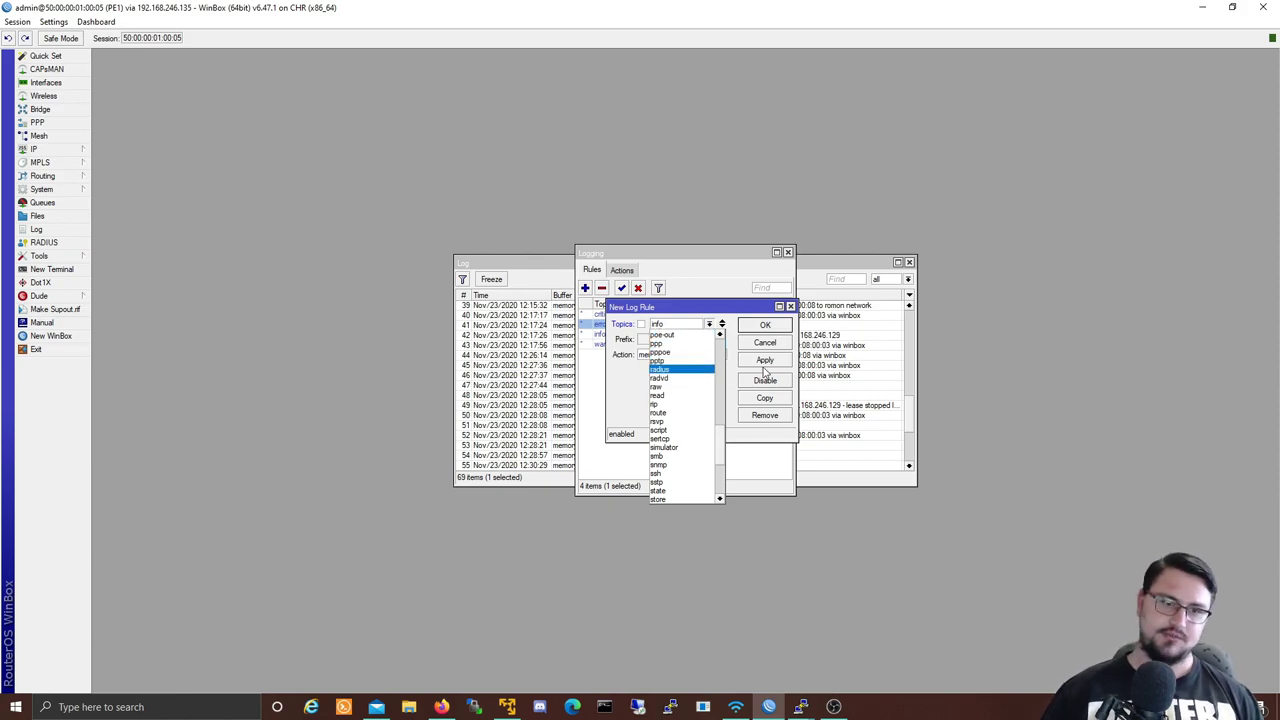
click(845, 387)
click(770, 342)
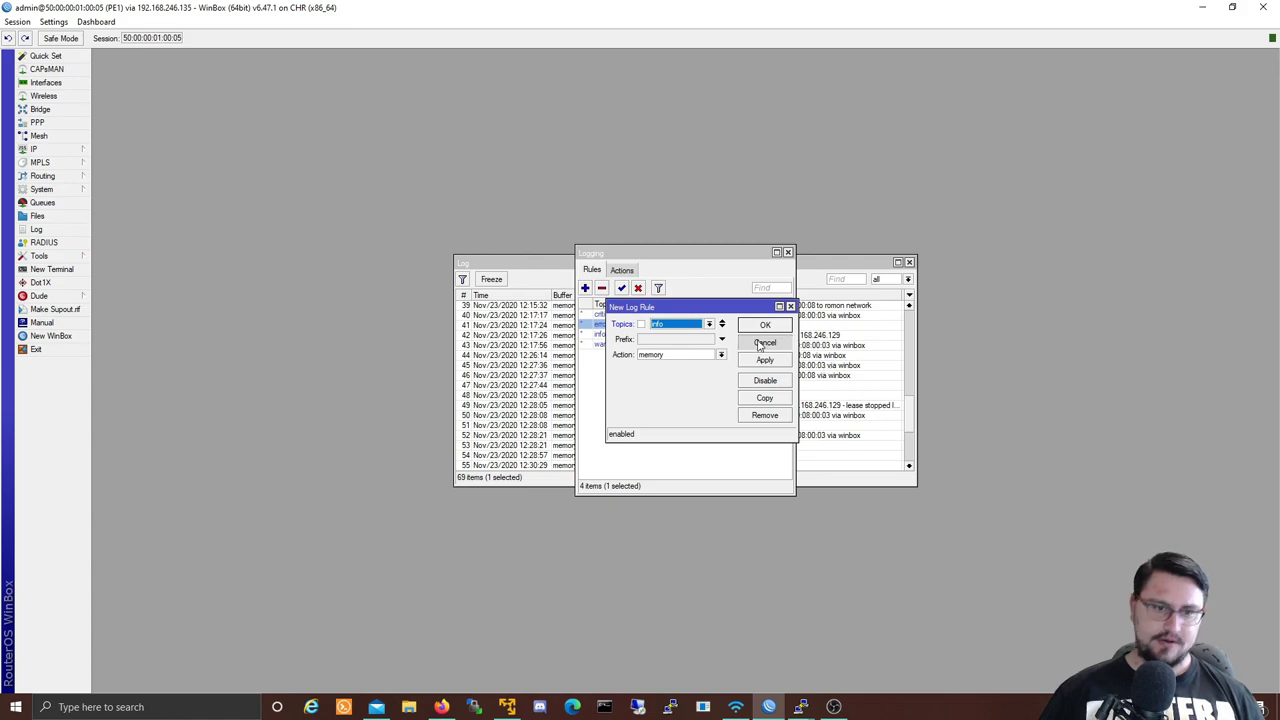
- Move the Logging window clear of the log, maximize the log and examine its interface, BGP and system entries
drag(690, 253, 1036, 255)
scroll(812, 307, down, 3)
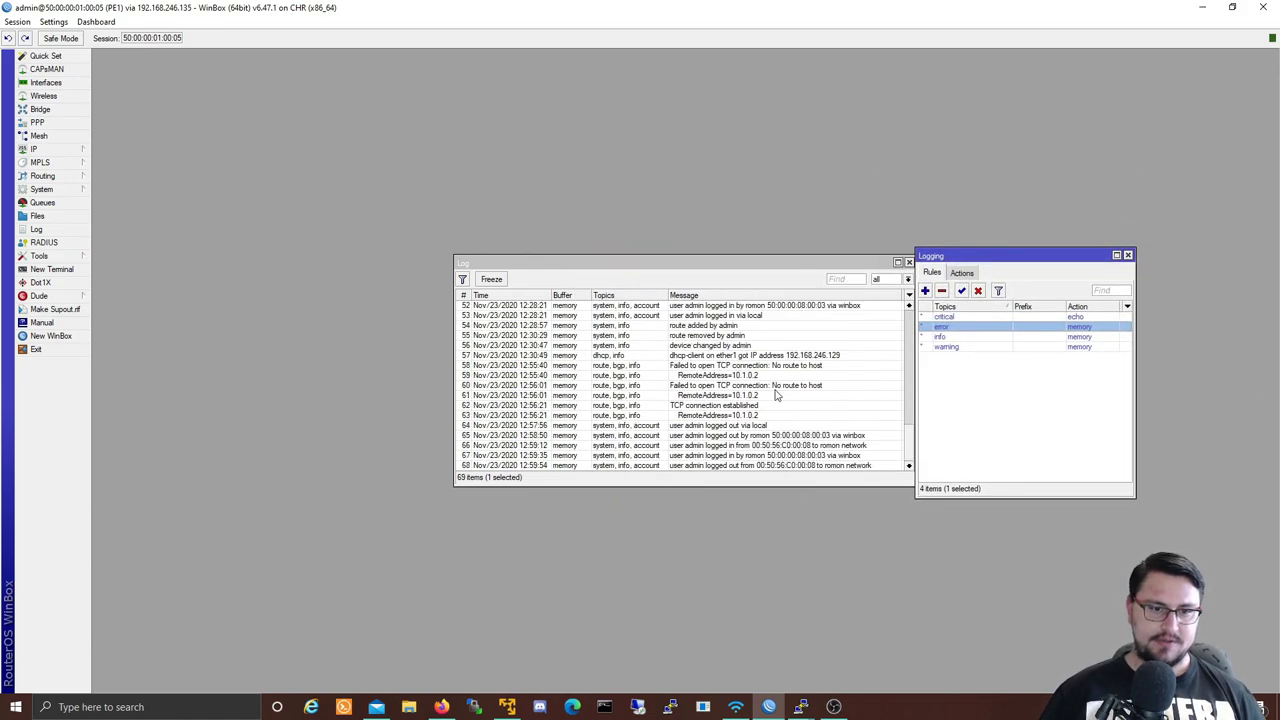
click(581, 263)
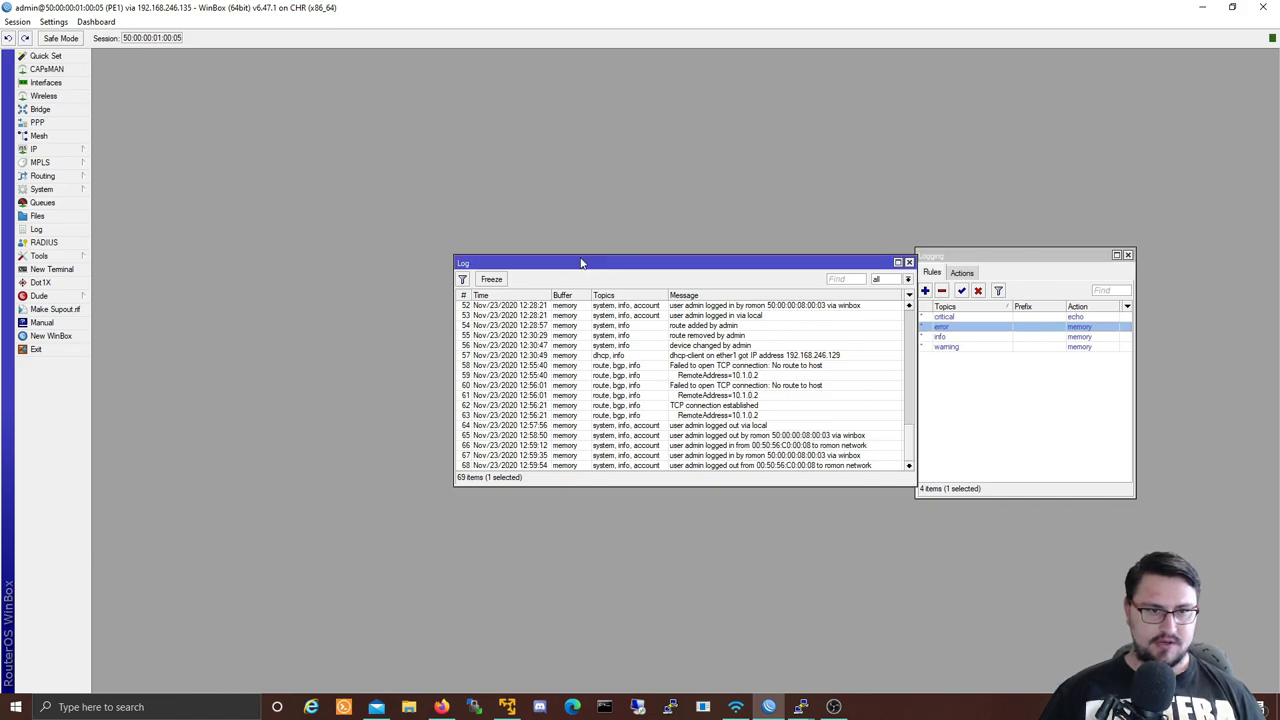
double_click(581, 263)
click(391, 128)
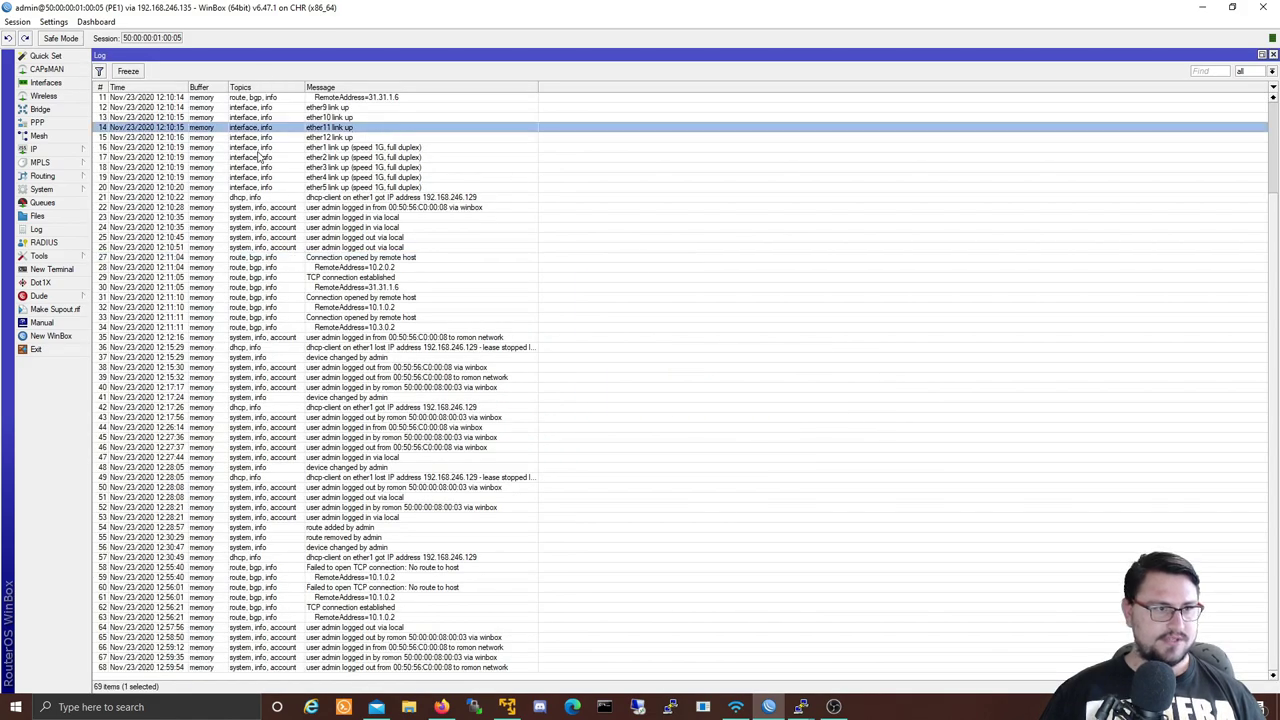
click(356, 468)
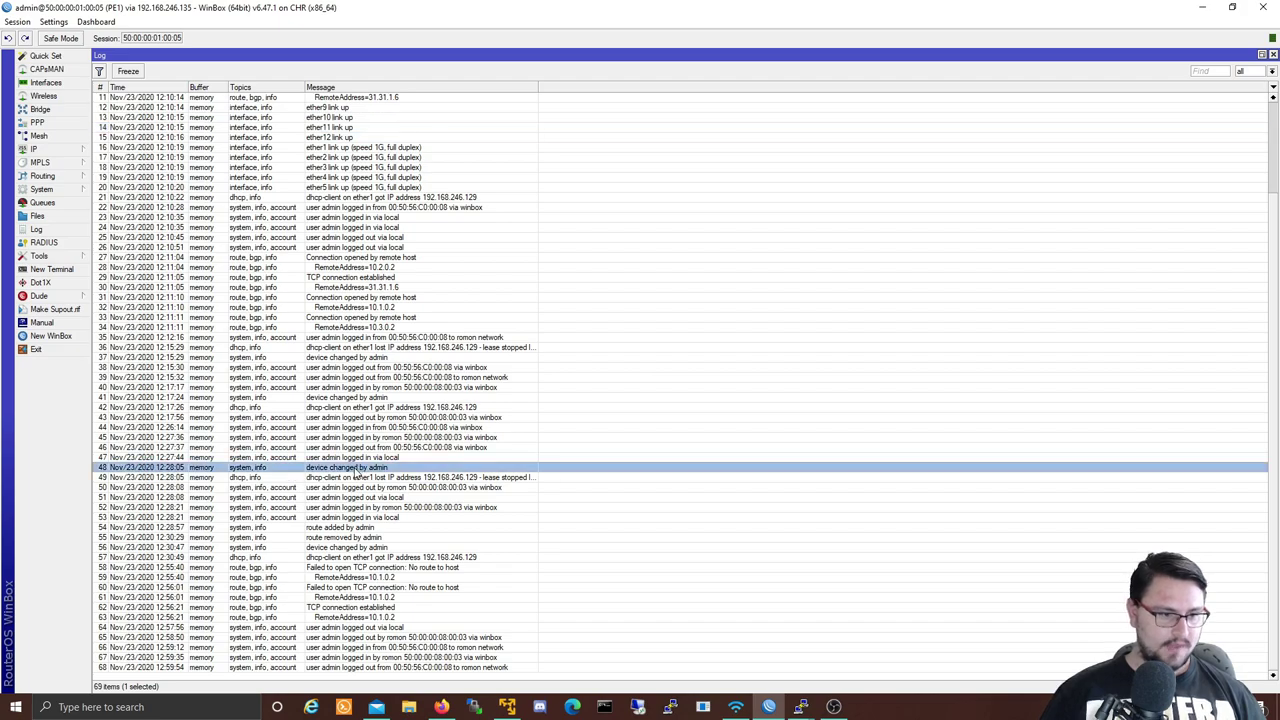
click(224, 117)
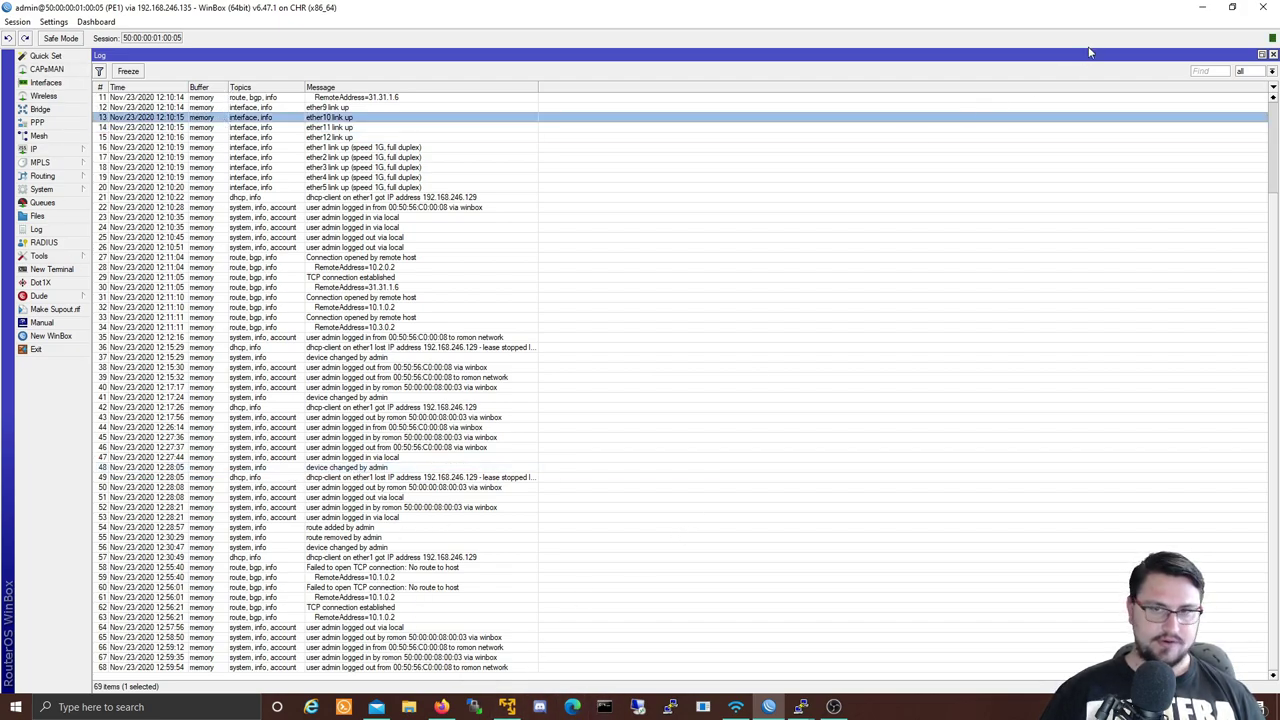
- Switch to the EVE topology in the browser, open R2's telnet console and quit the running traceroute
key(alt+Tab)
click(252, 450)
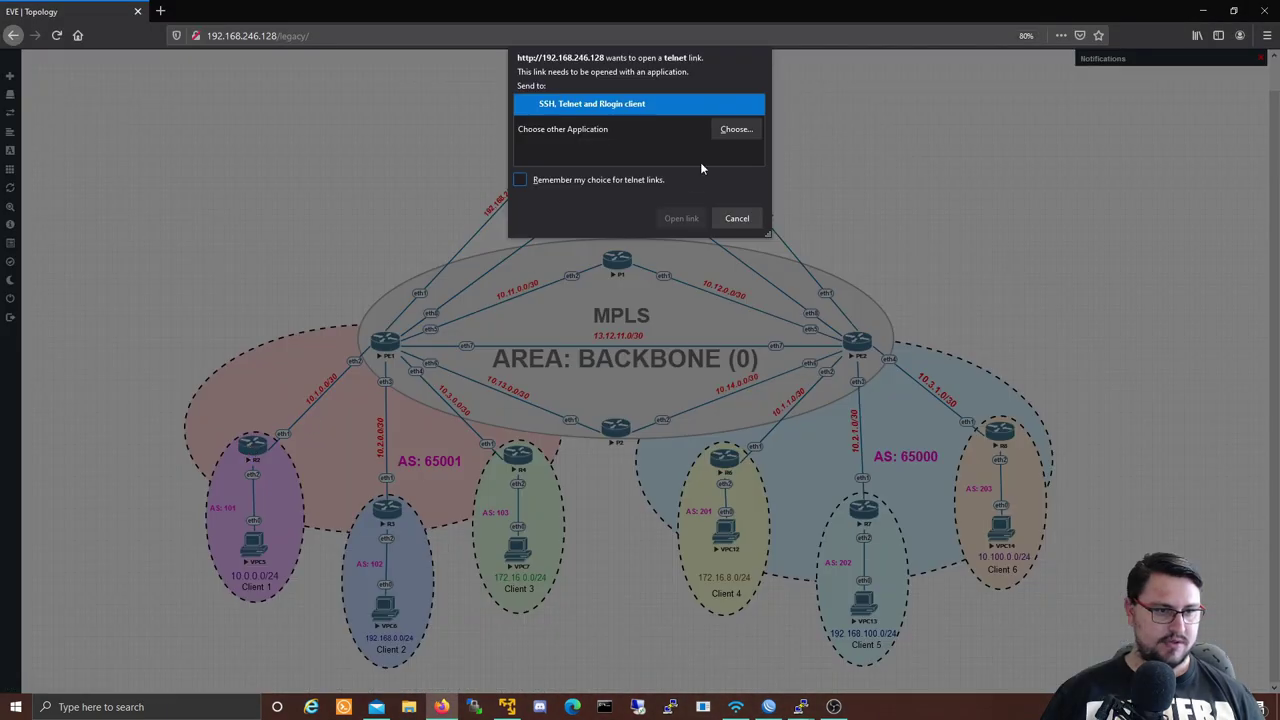
click(694, 213)
drag(435, 145, 638, 170)
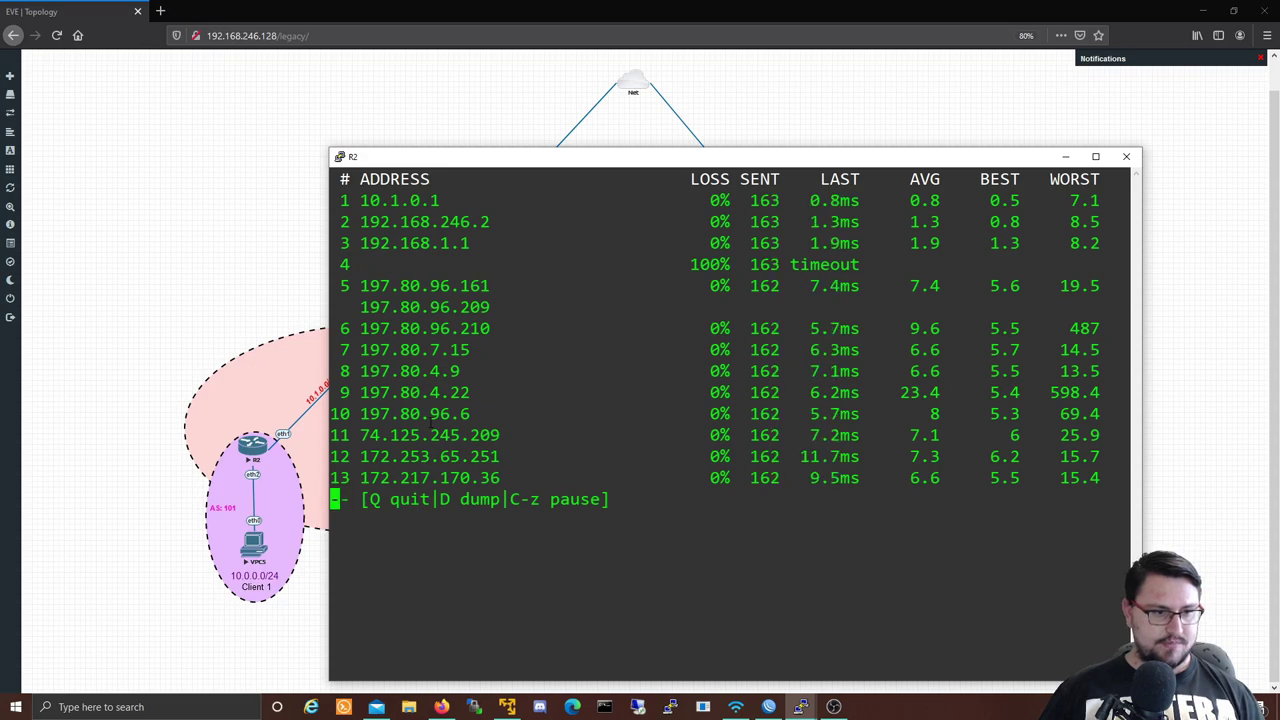
key(q)
key(Return)
key(Return)
key(Return)
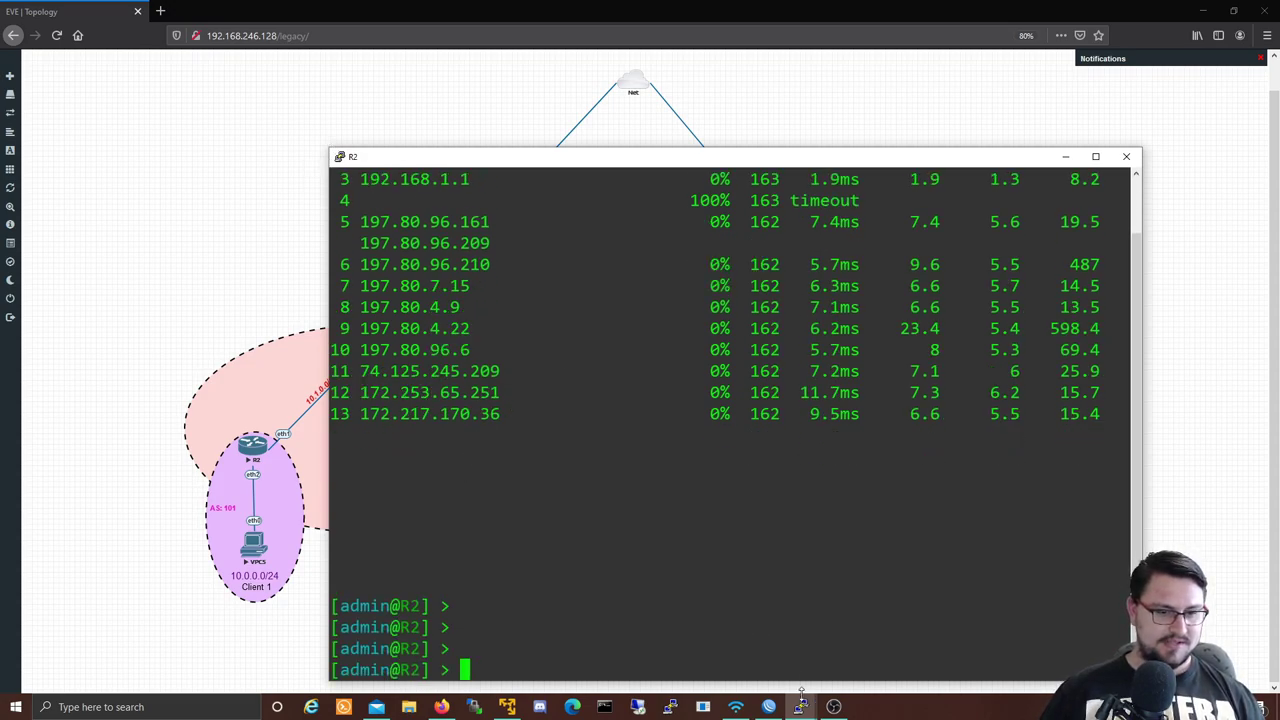
- Check PE1's log in WinBox, return to R2's console and disable interface 0
click(758, 675)
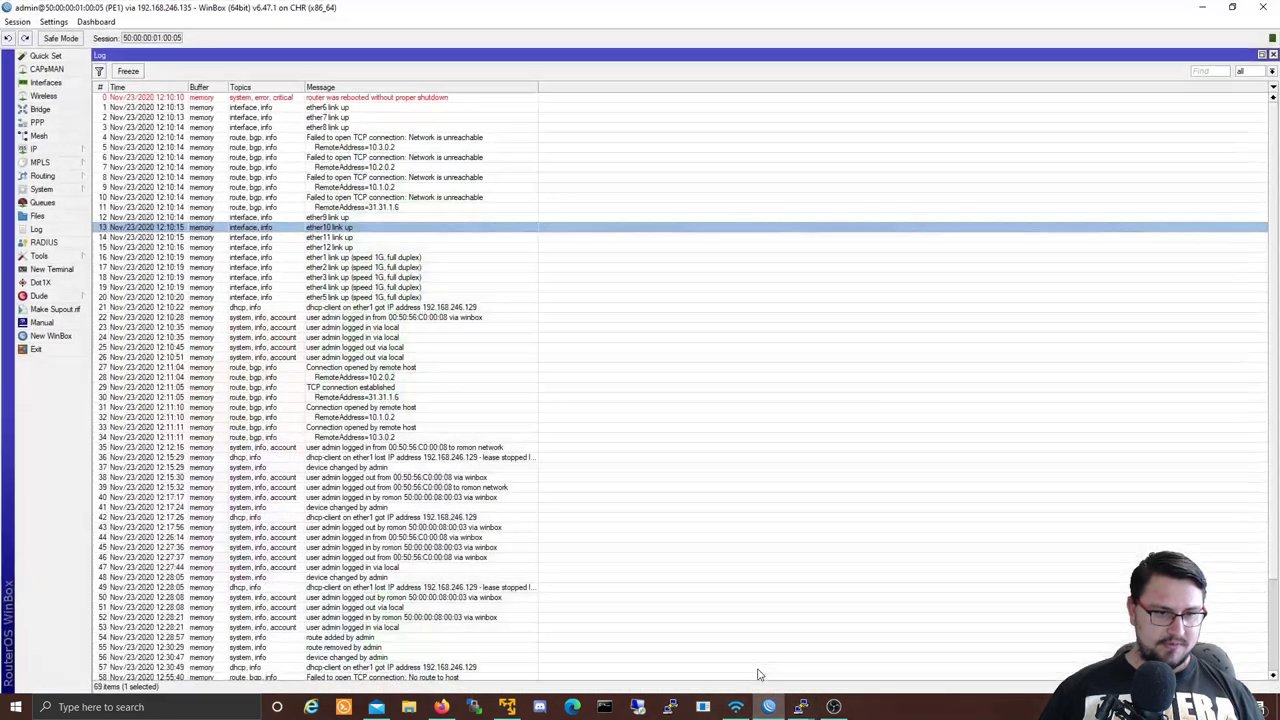
mouse_move(801, 707)
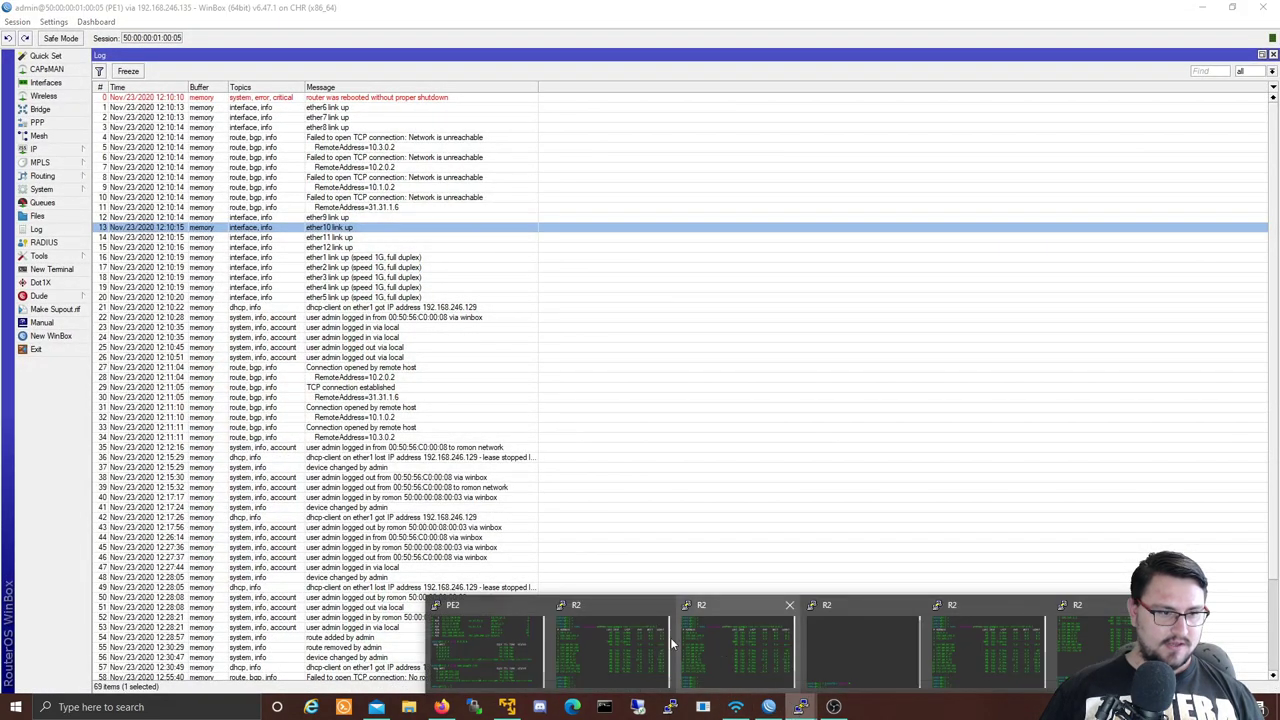
mouse_move(1056, 640)
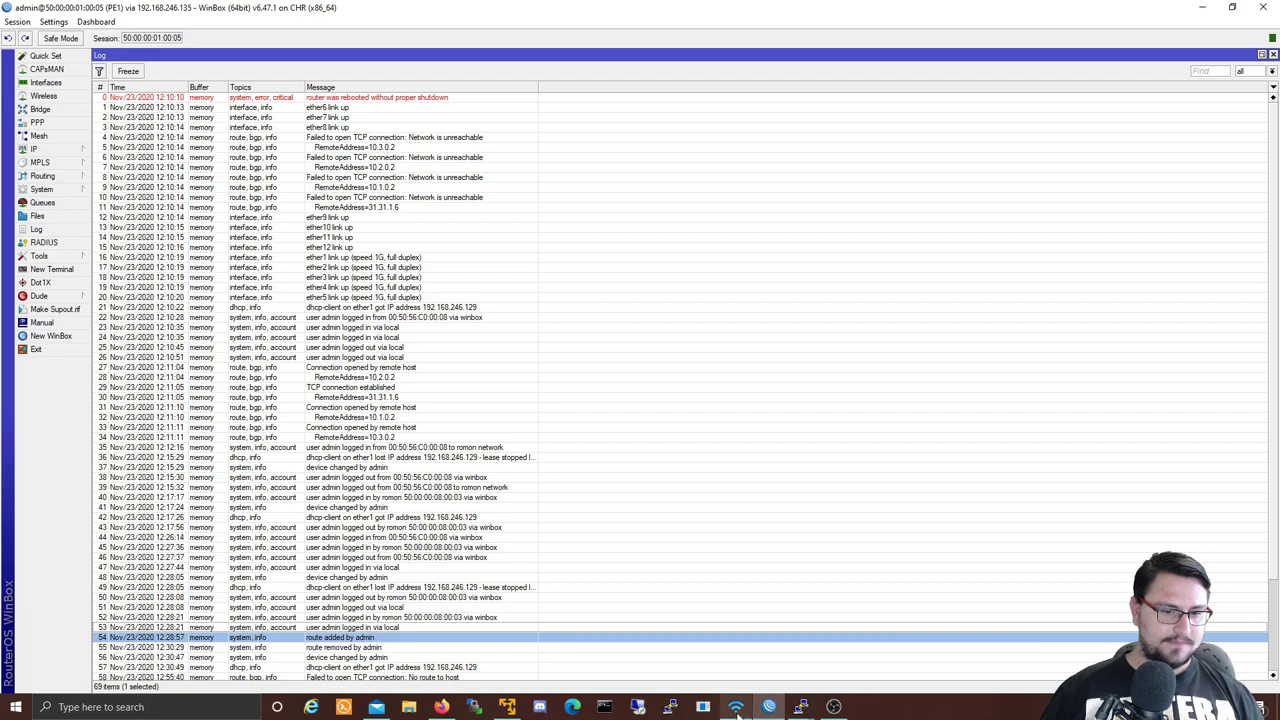
mouse_move(801, 707)
click(1045, 641)
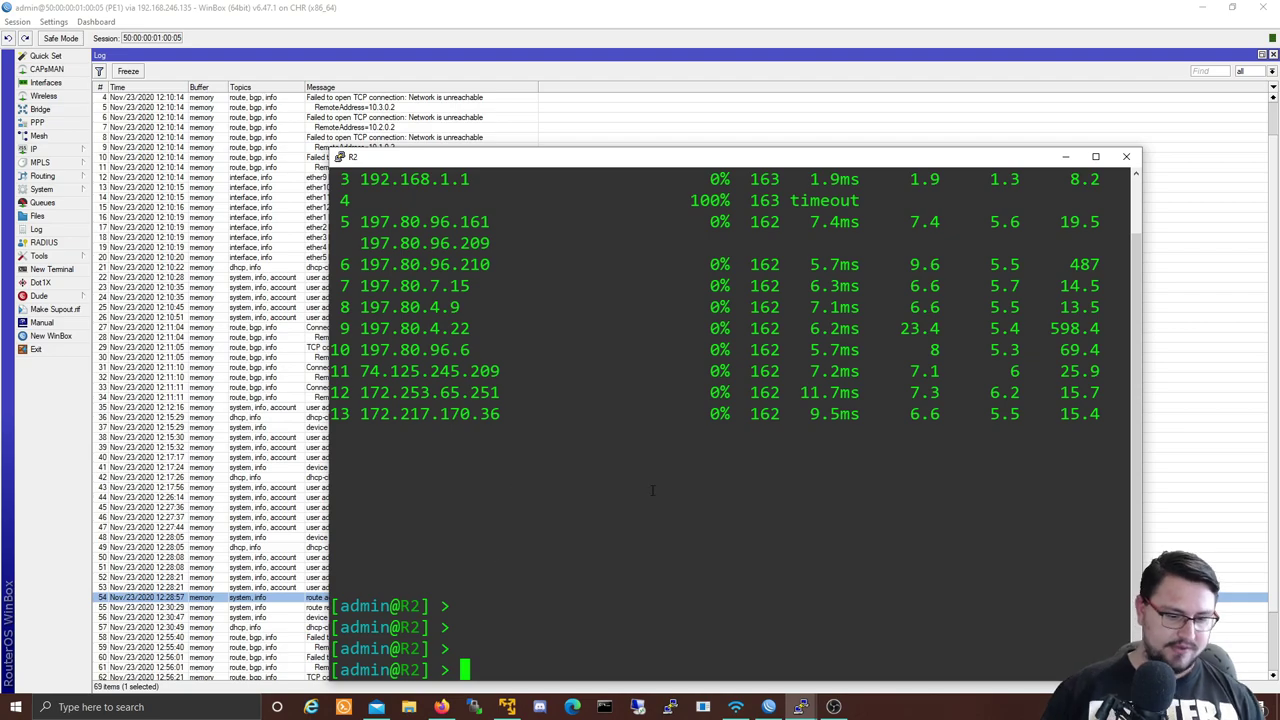
text(int)
key(Tab)
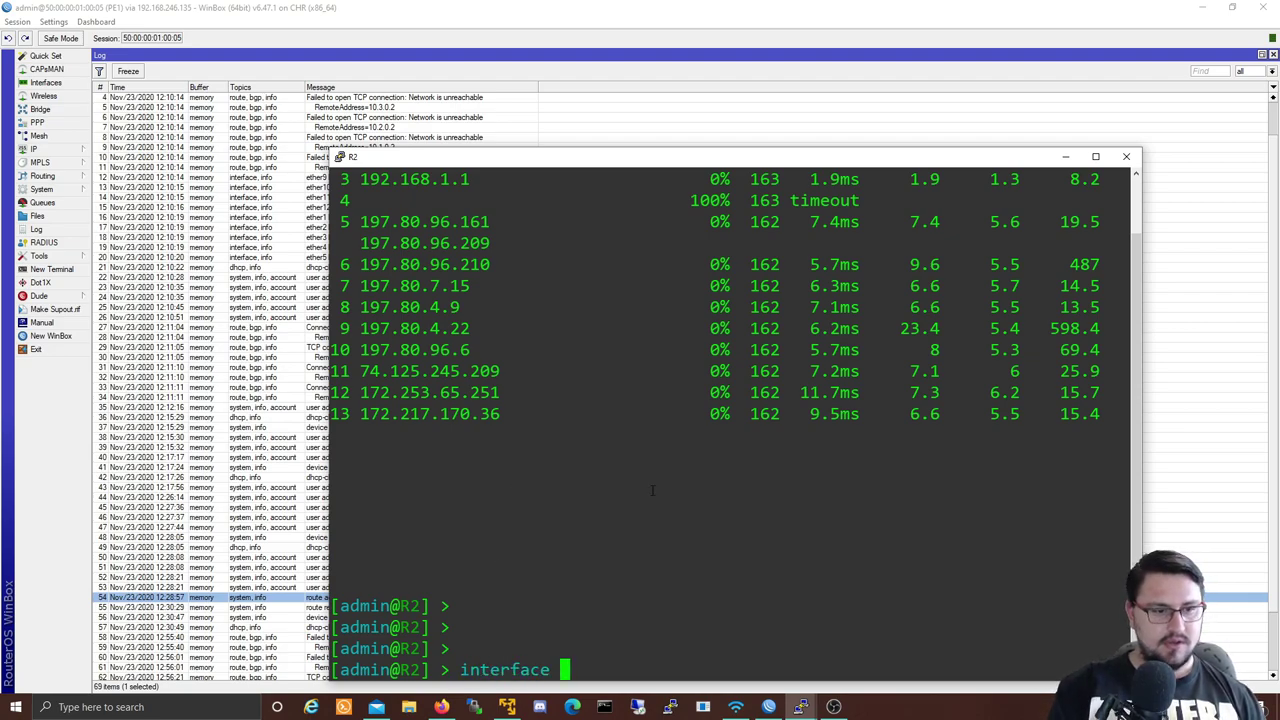
text(dis)
key(Tab)
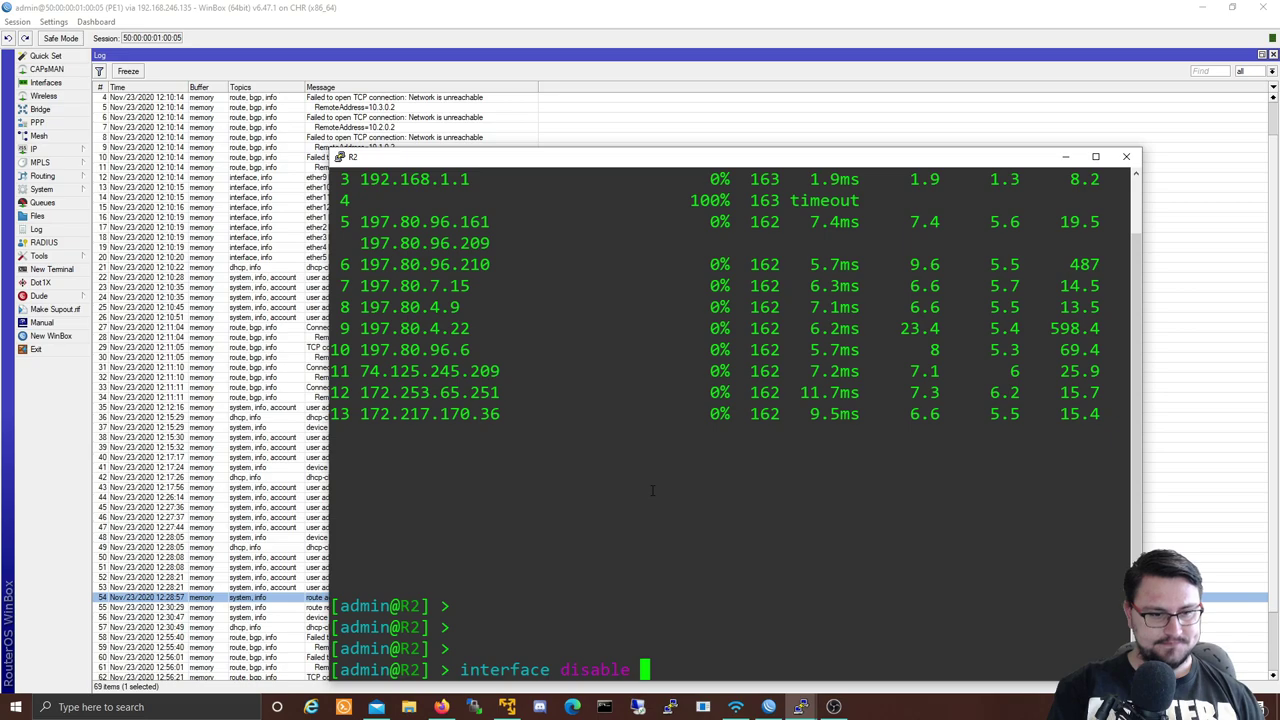
text(0)
key(Return)
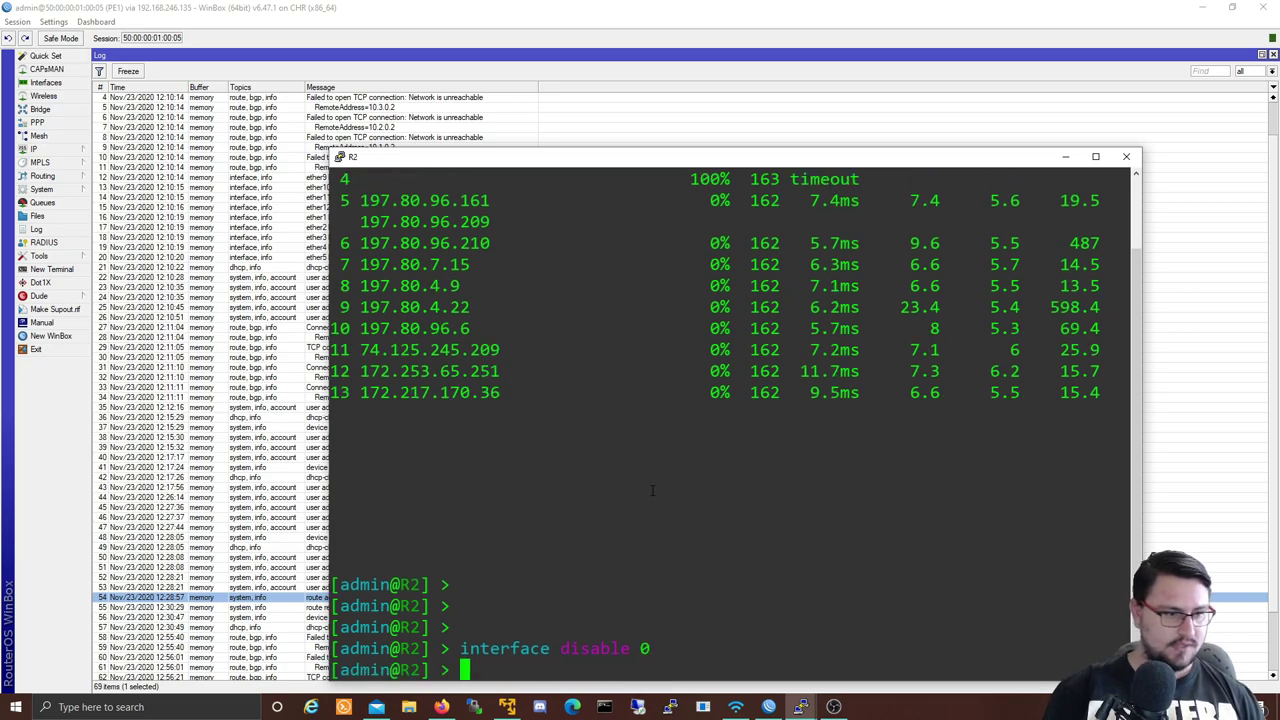
- Switch to PE1's WinBox session, open the interface list and disable ether2
click(185, 619)
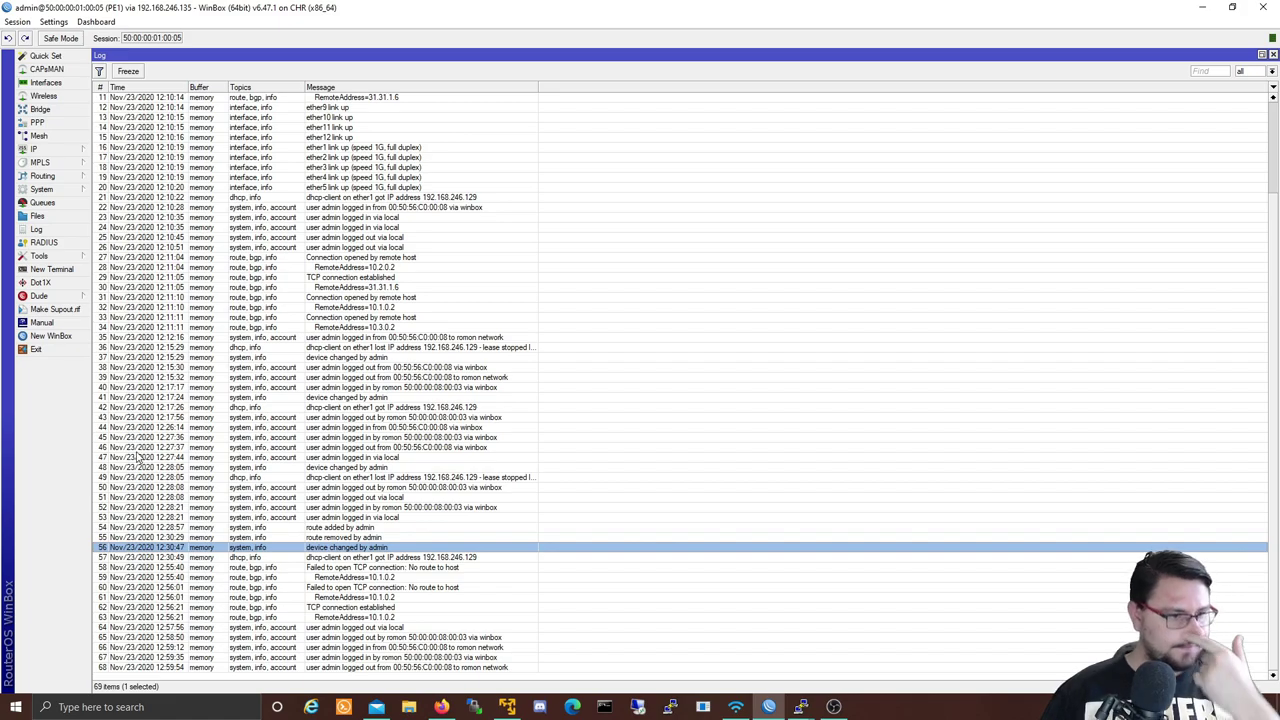
click(260, 440)
click(45, 82)
click(157, 154)
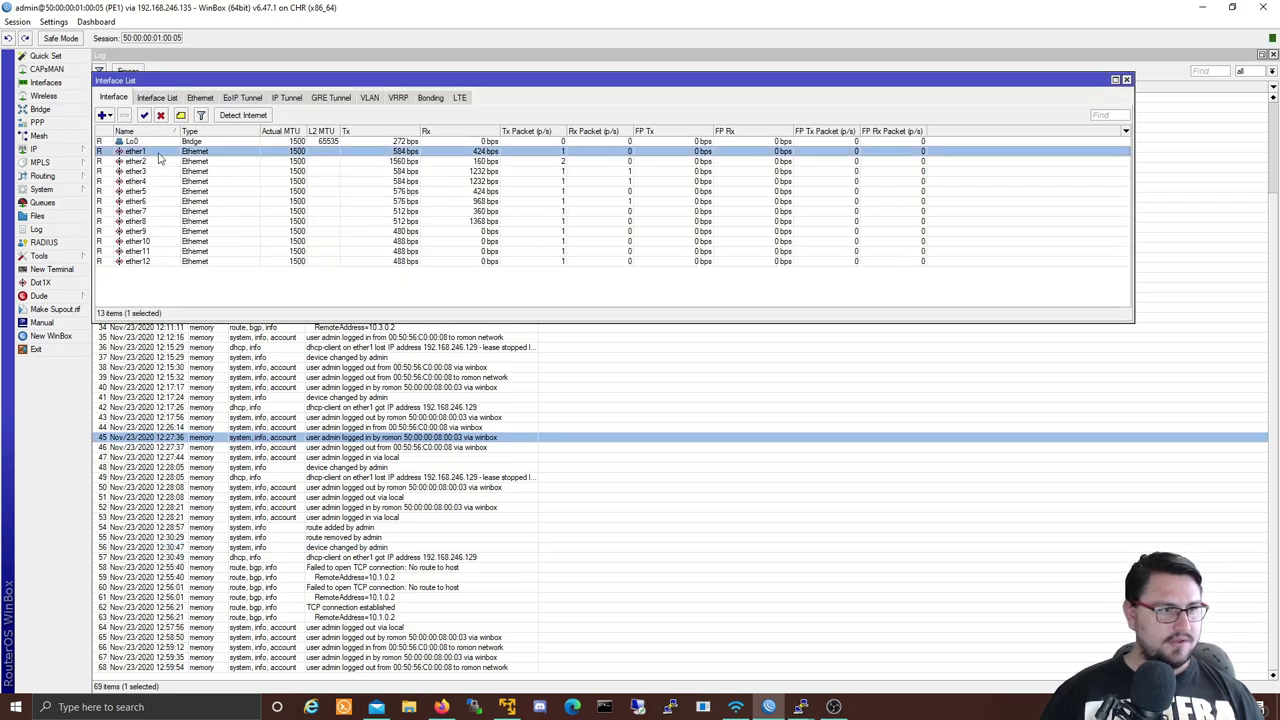
click(194, 171)
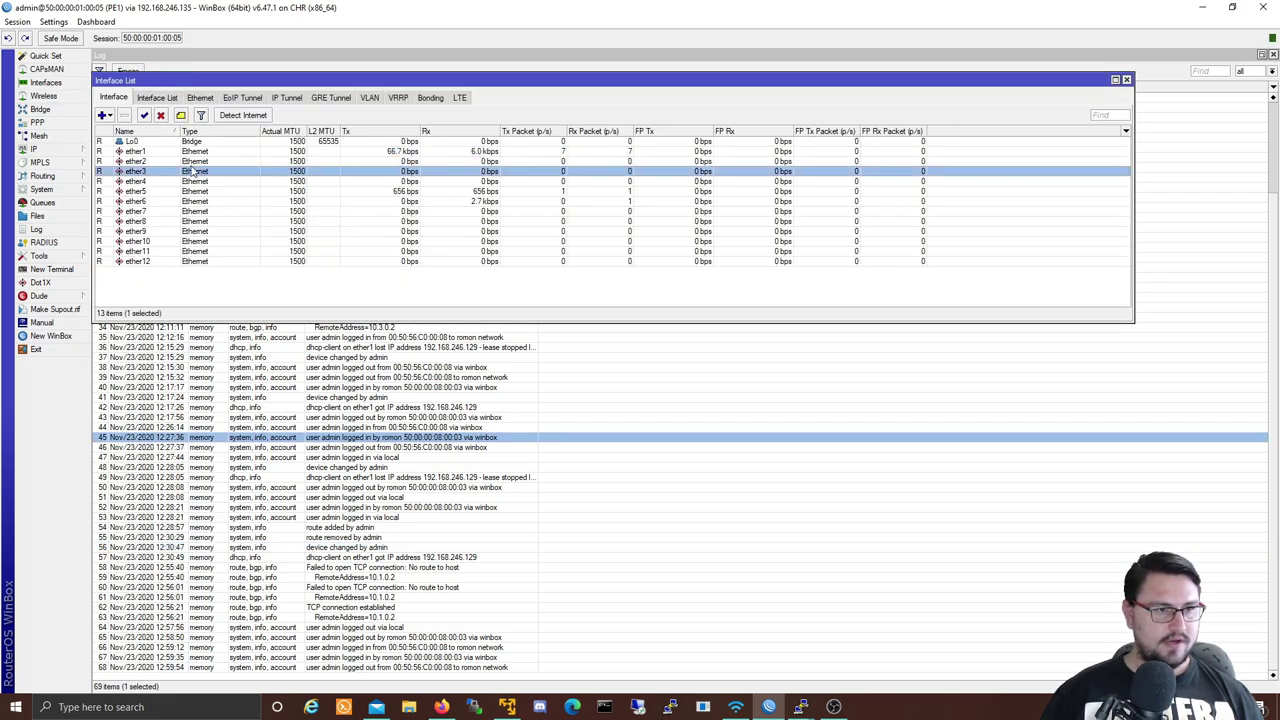
key(Up)
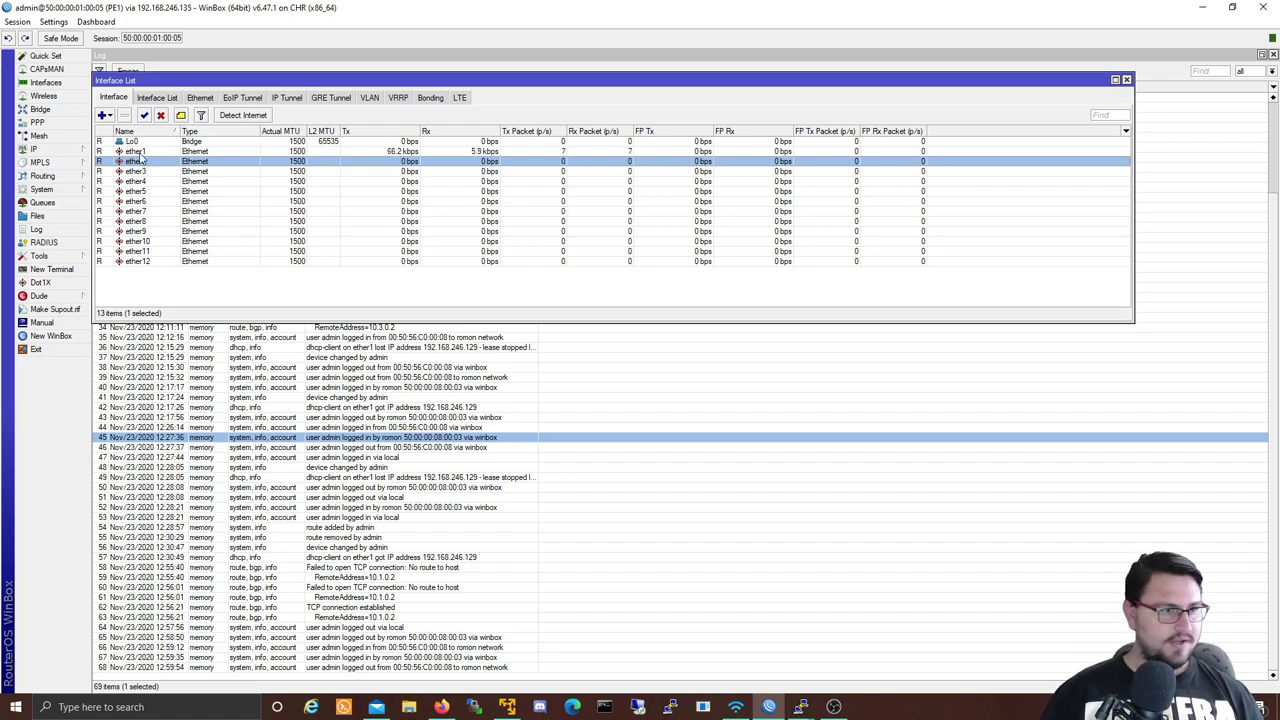
click(160, 115)
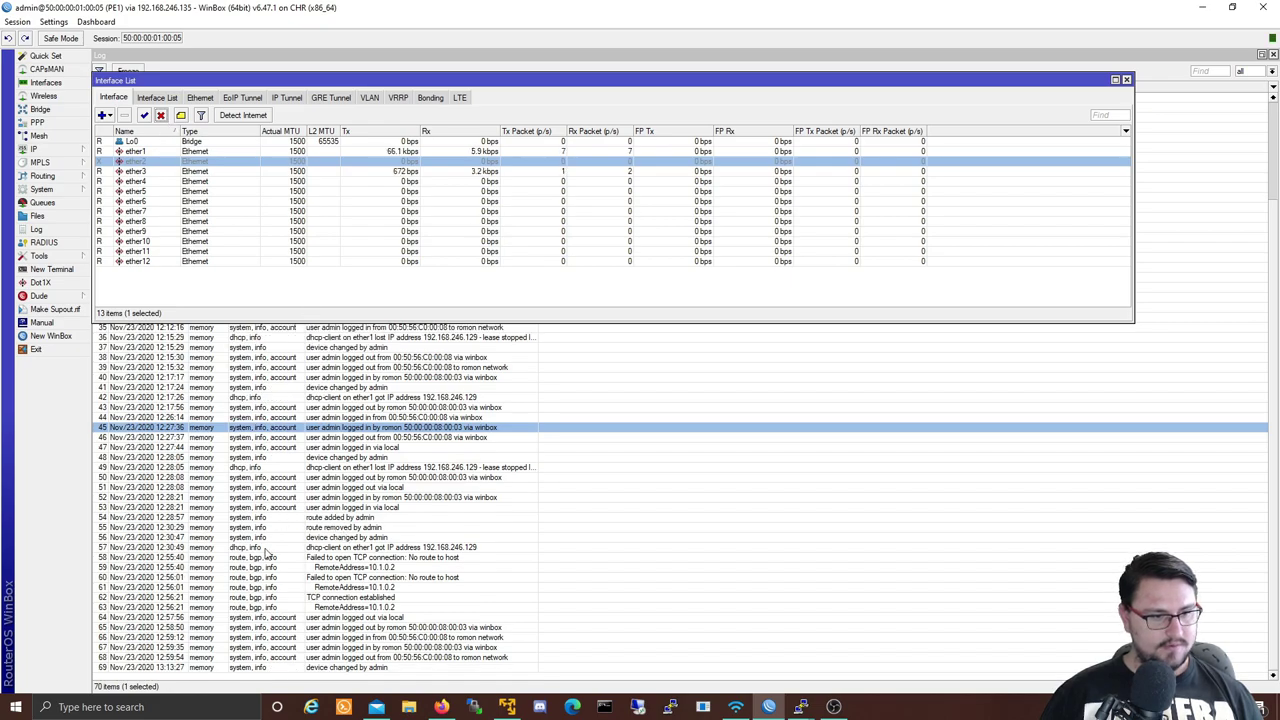
- Examine the log's newest entry and its earlier link-up entries, and re-enable ether2 in the interface list
click(175, 667)
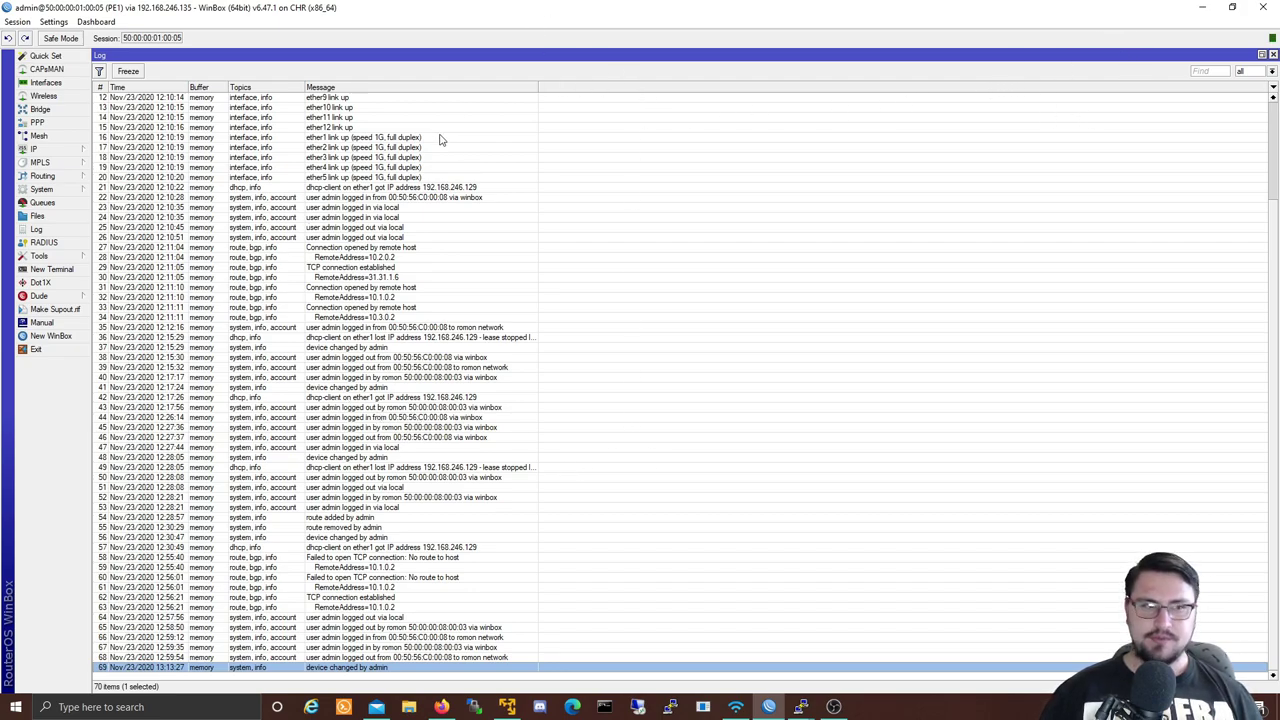
click(315, 128)
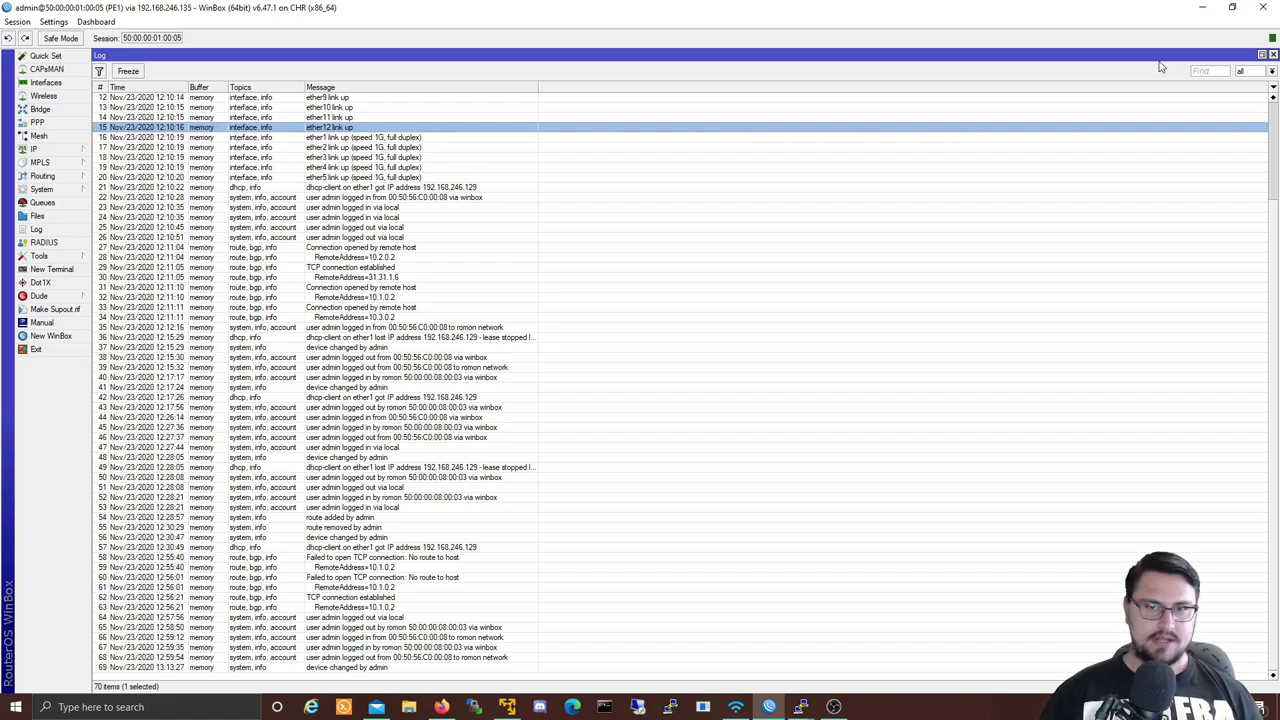
click(30, 83)
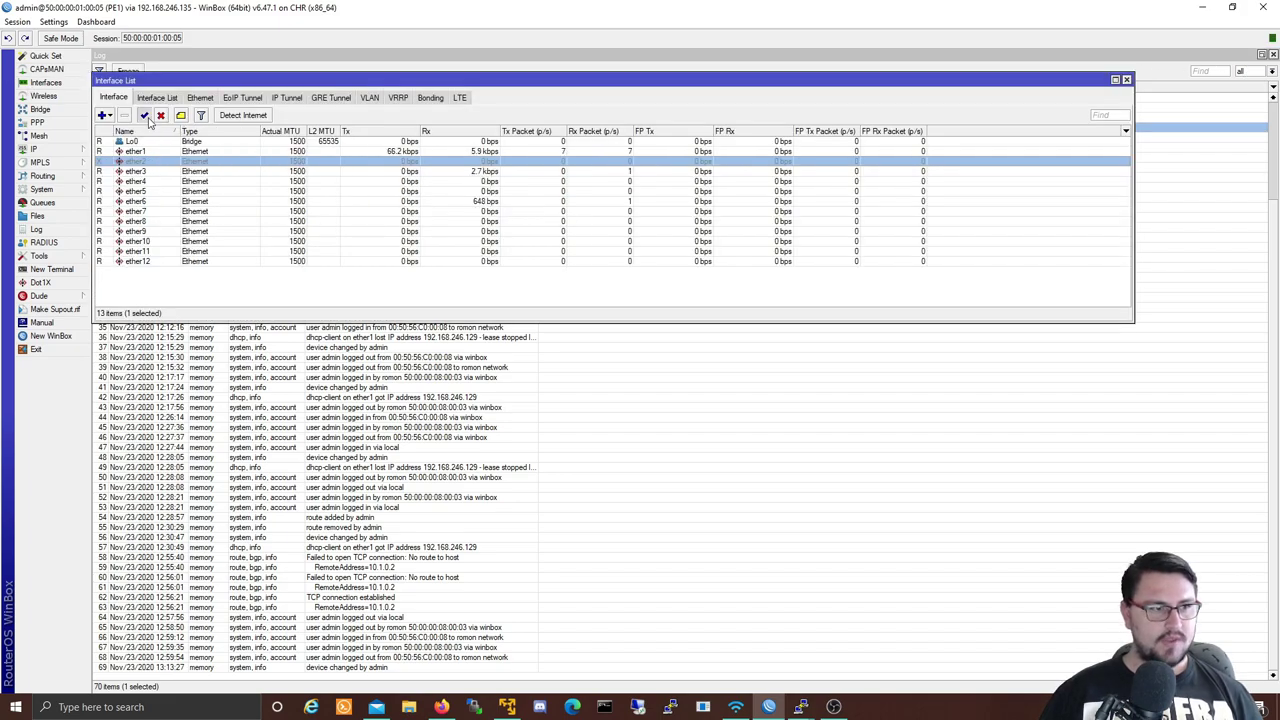
click(146, 117)
- Return to R2's console and run the command interface enable 0
click(802, 707)
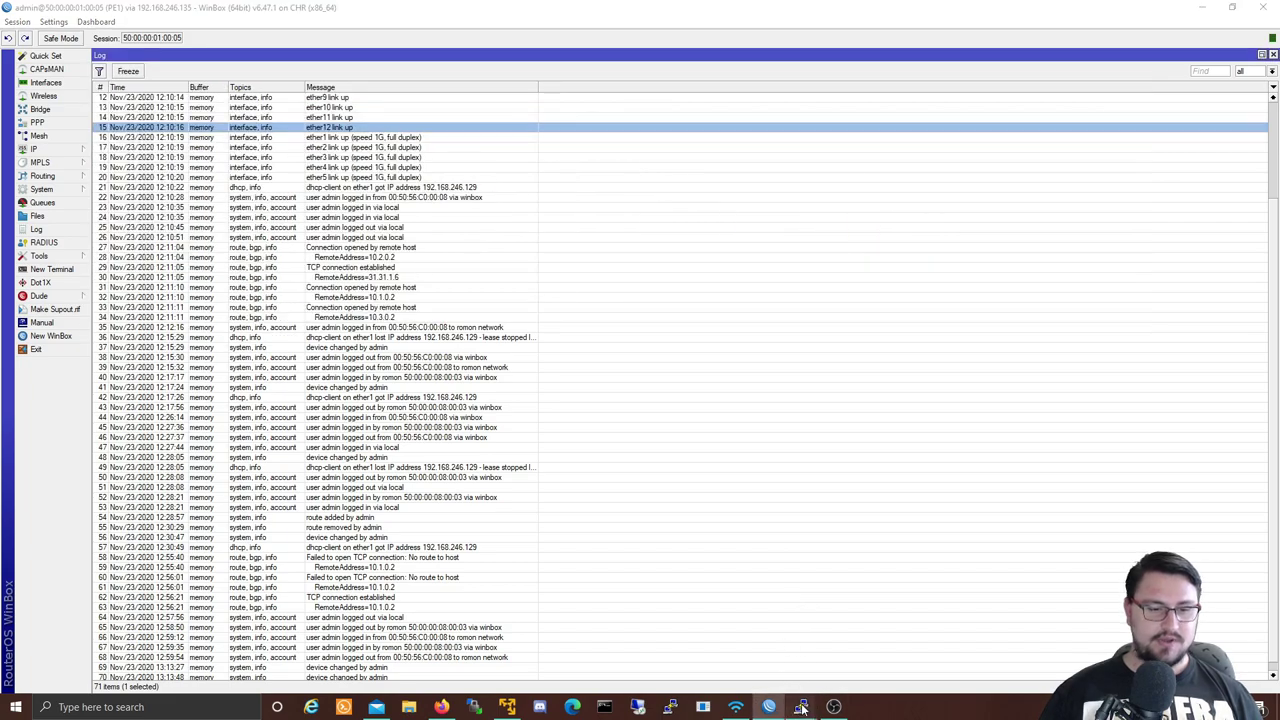
click(1030, 645)
key(Up)
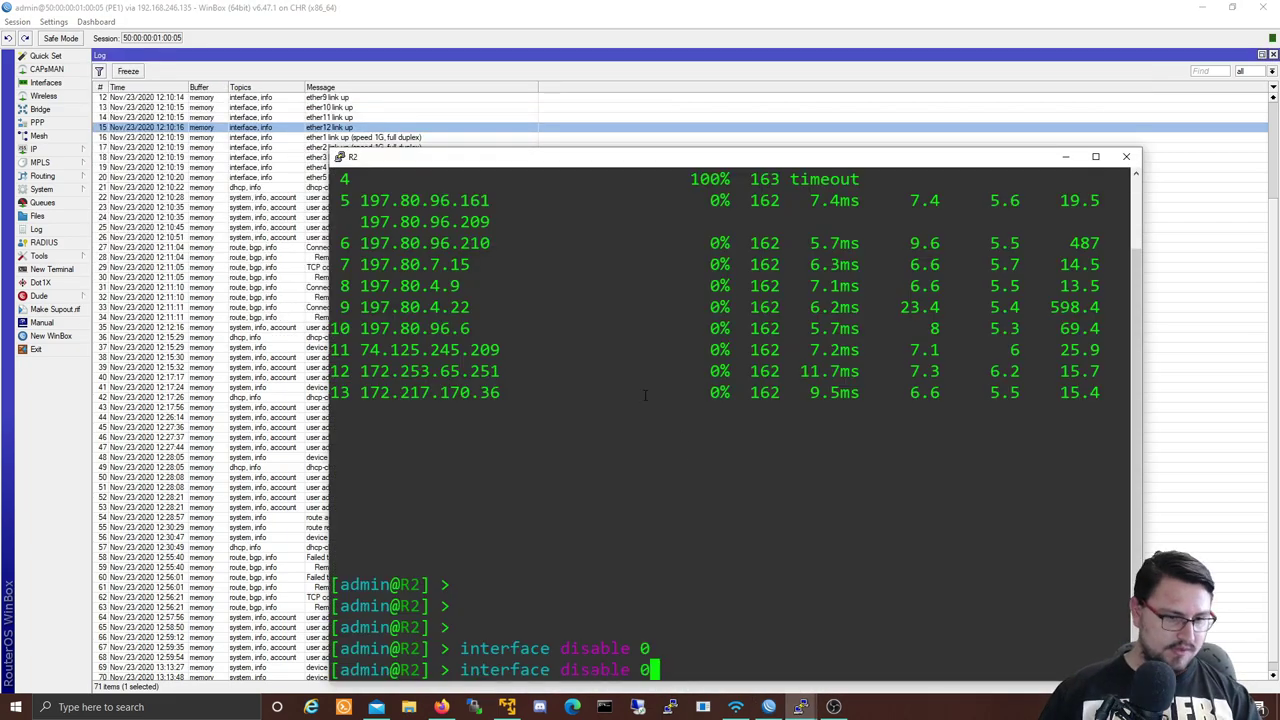
key(Left)
key(Left)
key(BackSpace)
key(BackSpace)
key(BackSpace)
key(BackSpace)
key(BackSpace)
key(BackSpace)
key(BackSpace)
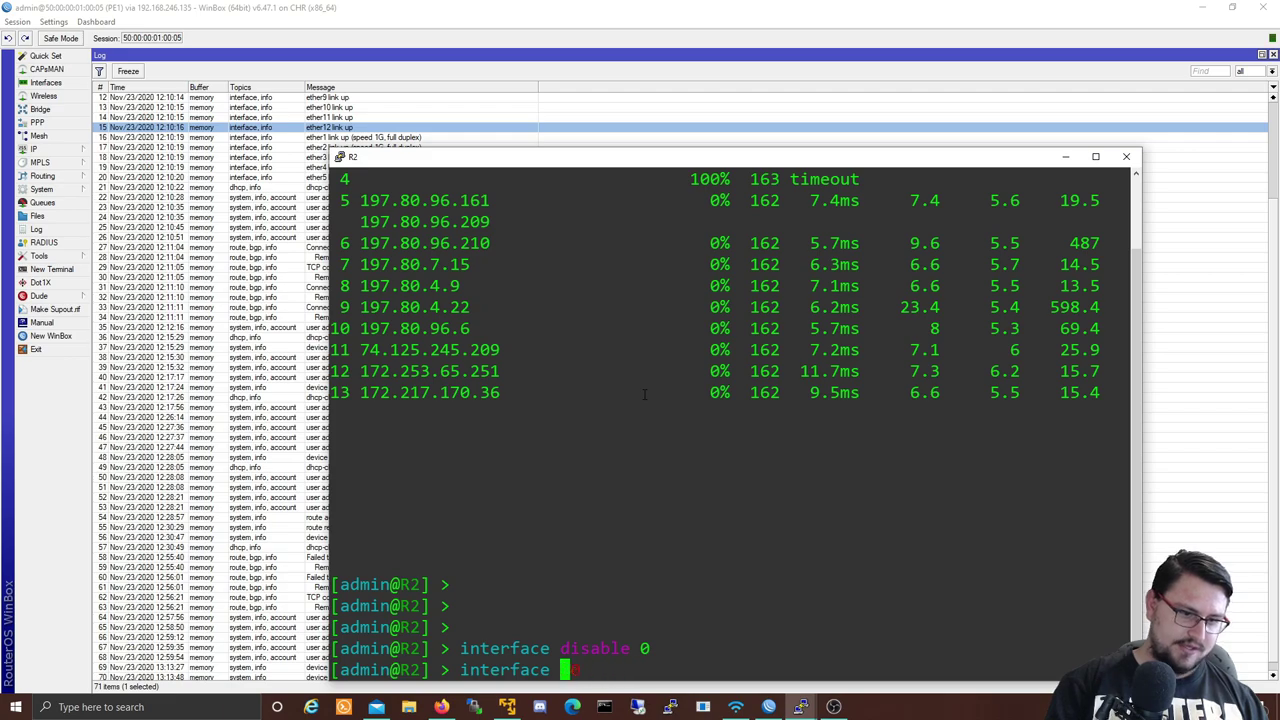
text(enable 0)
key(Return)
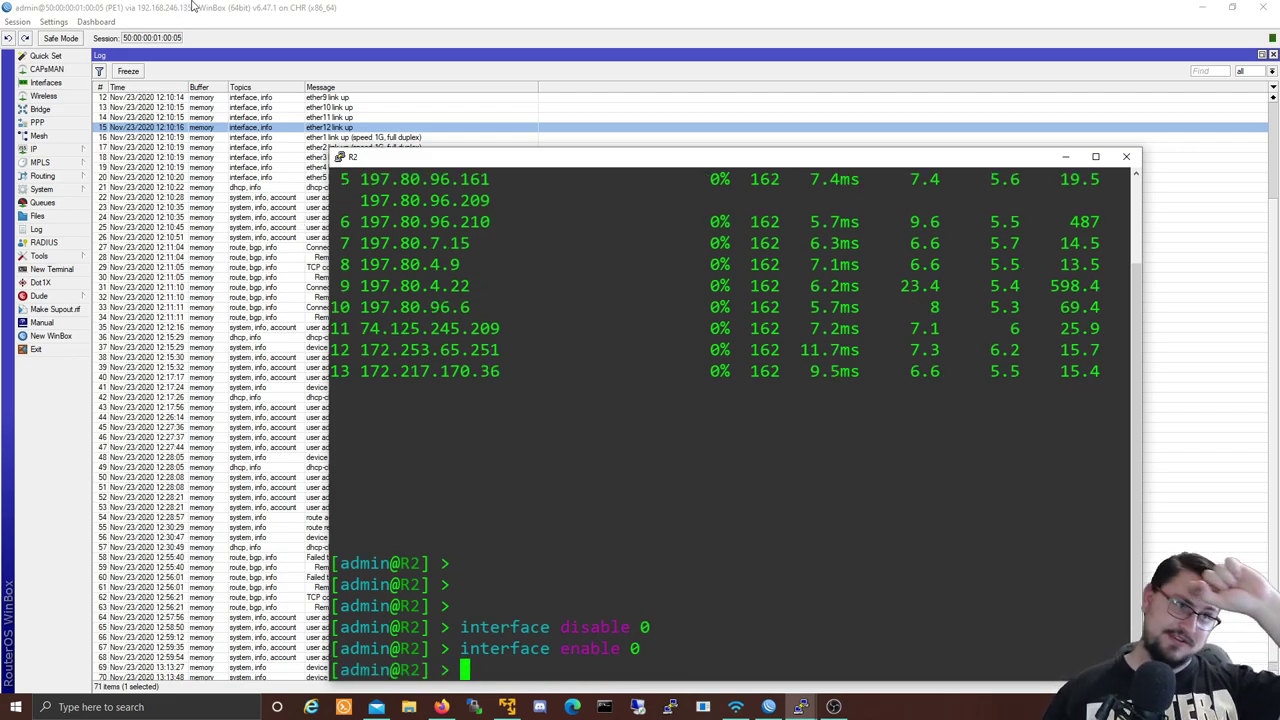
- Switch back to PE1's WinBox session and examine the newest log entries following the interface changes
click(193, 7)
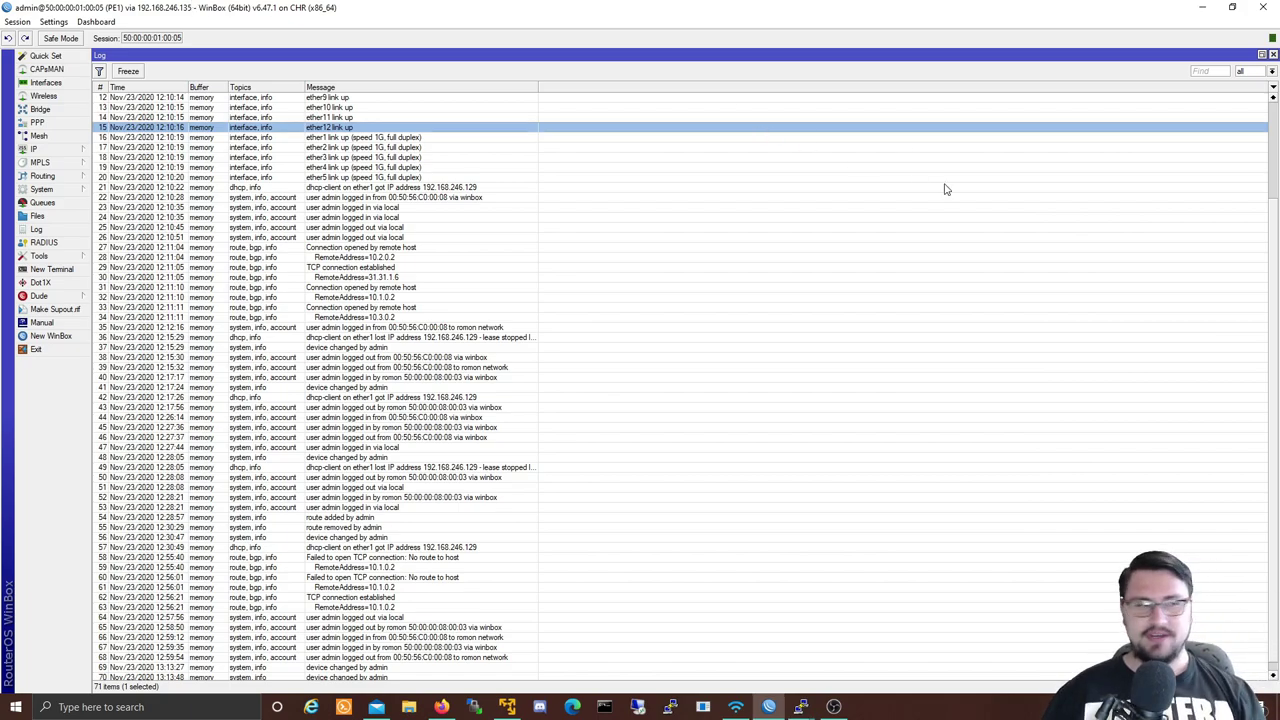
click(525, 207)
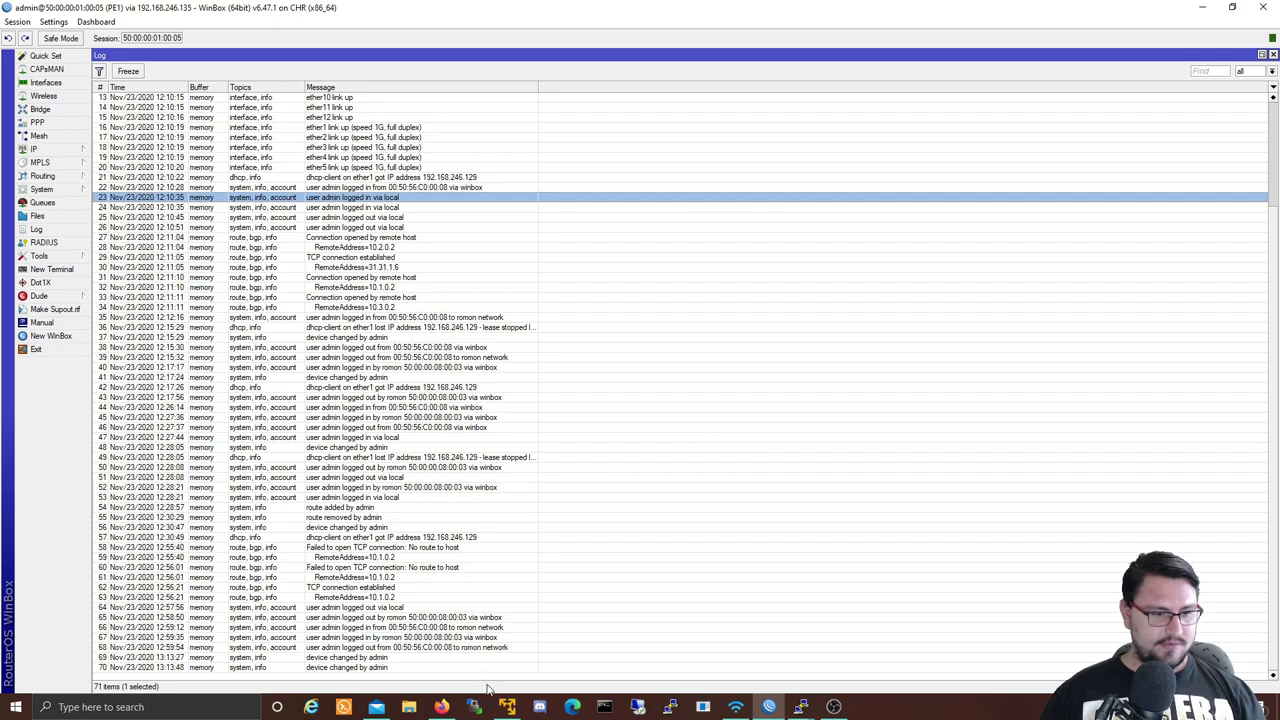
click(60, 175)
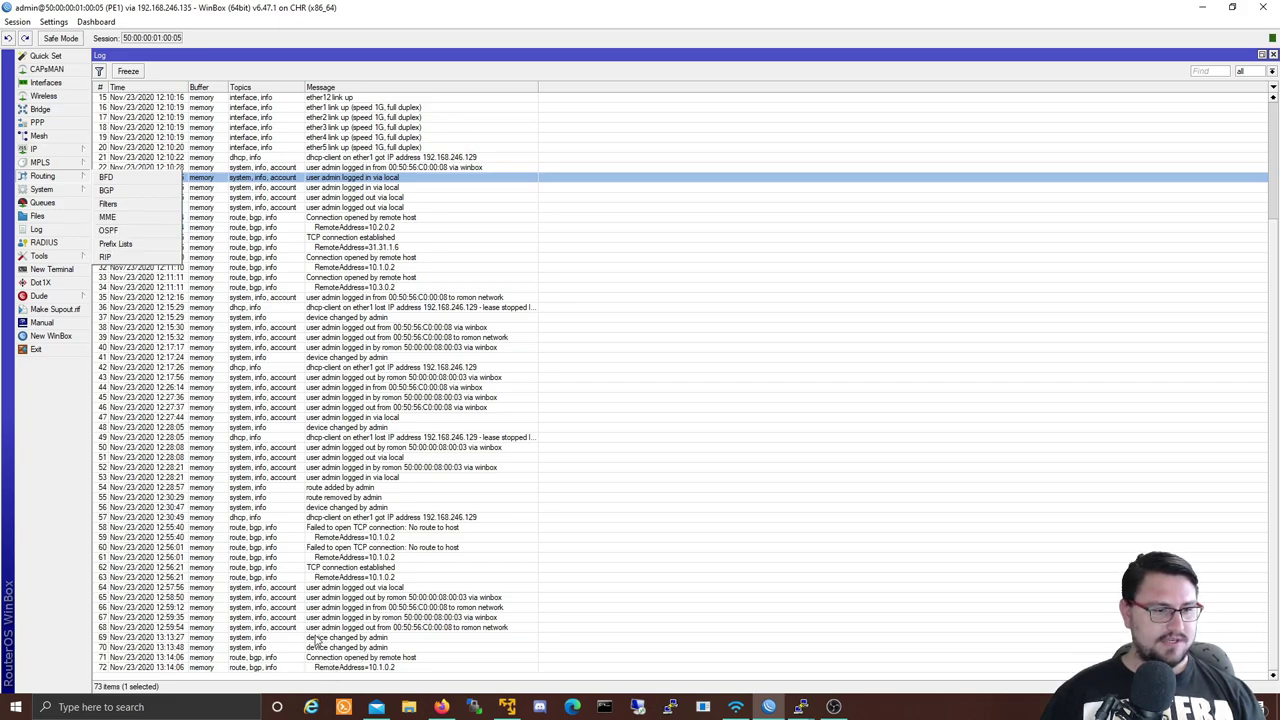
- Open PE1's OSPF instances, check the lab topology in the browser, and return to PE1's WinBox session
click(108, 230)
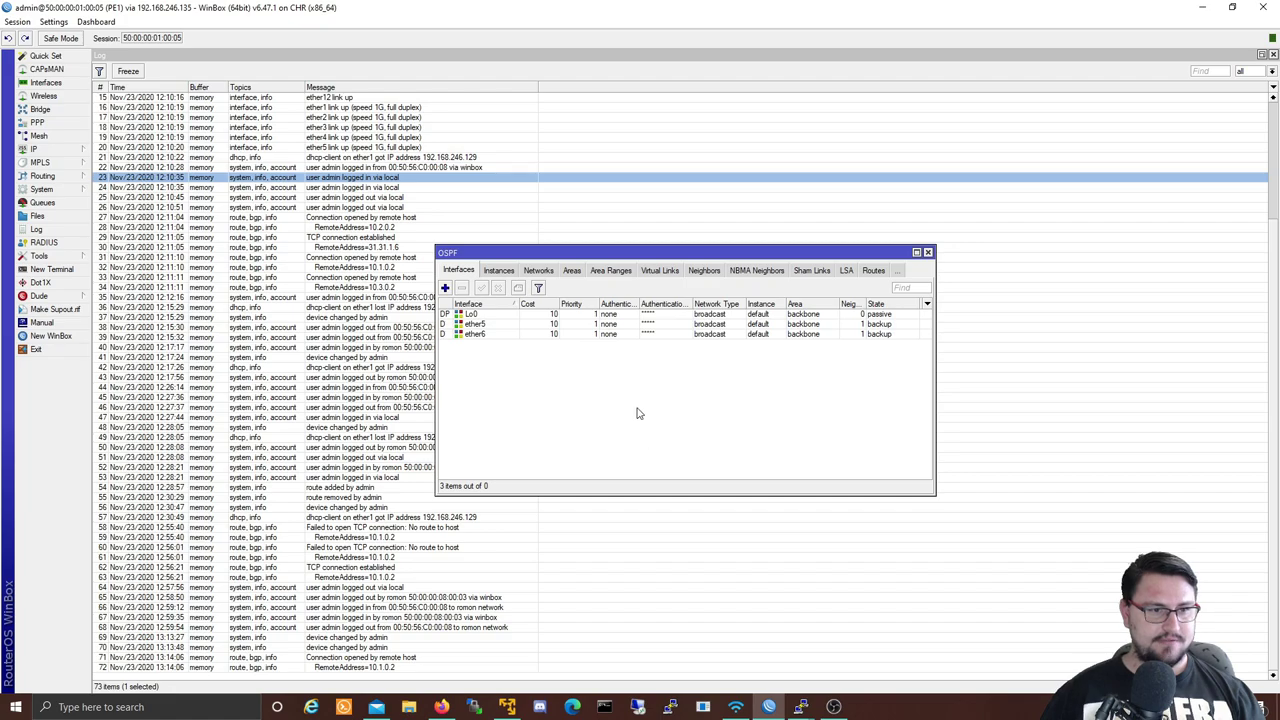
click(503, 271)
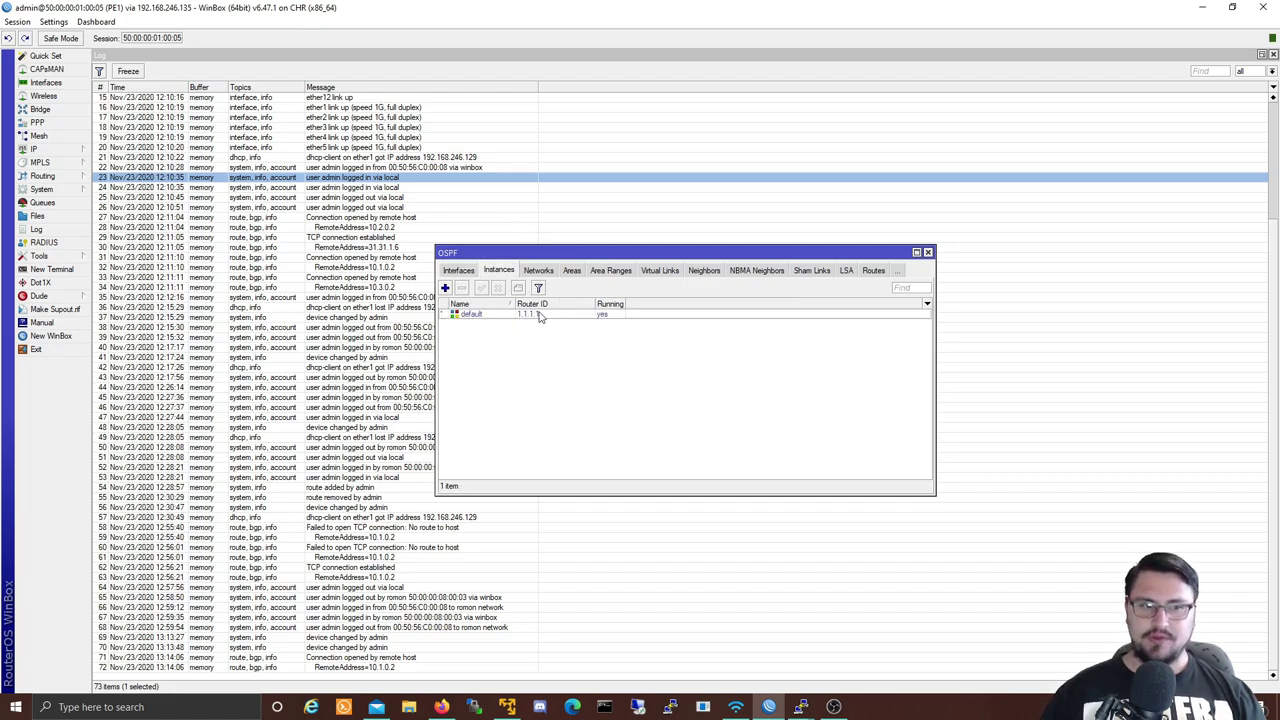
click(443, 706)
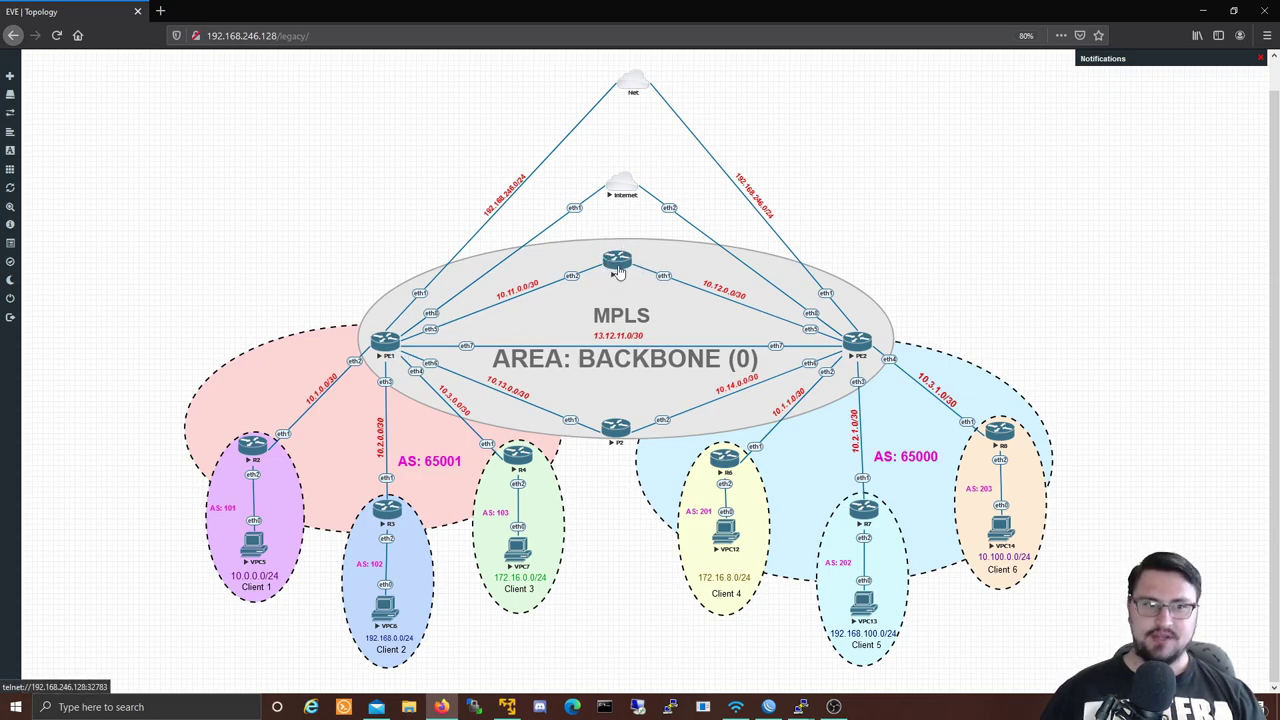
click(772, 707)
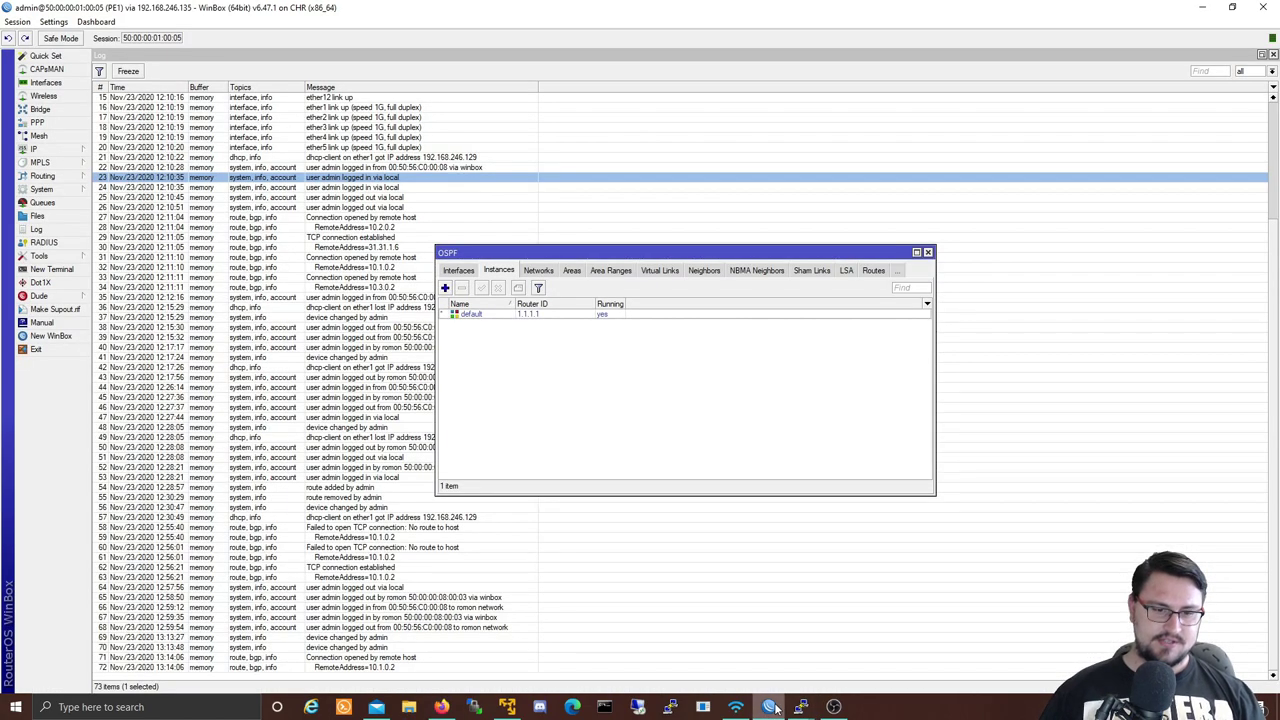
- Change the default OSPF instance's router ID to 9.9.9.9 and apply it
double_click(508, 316)
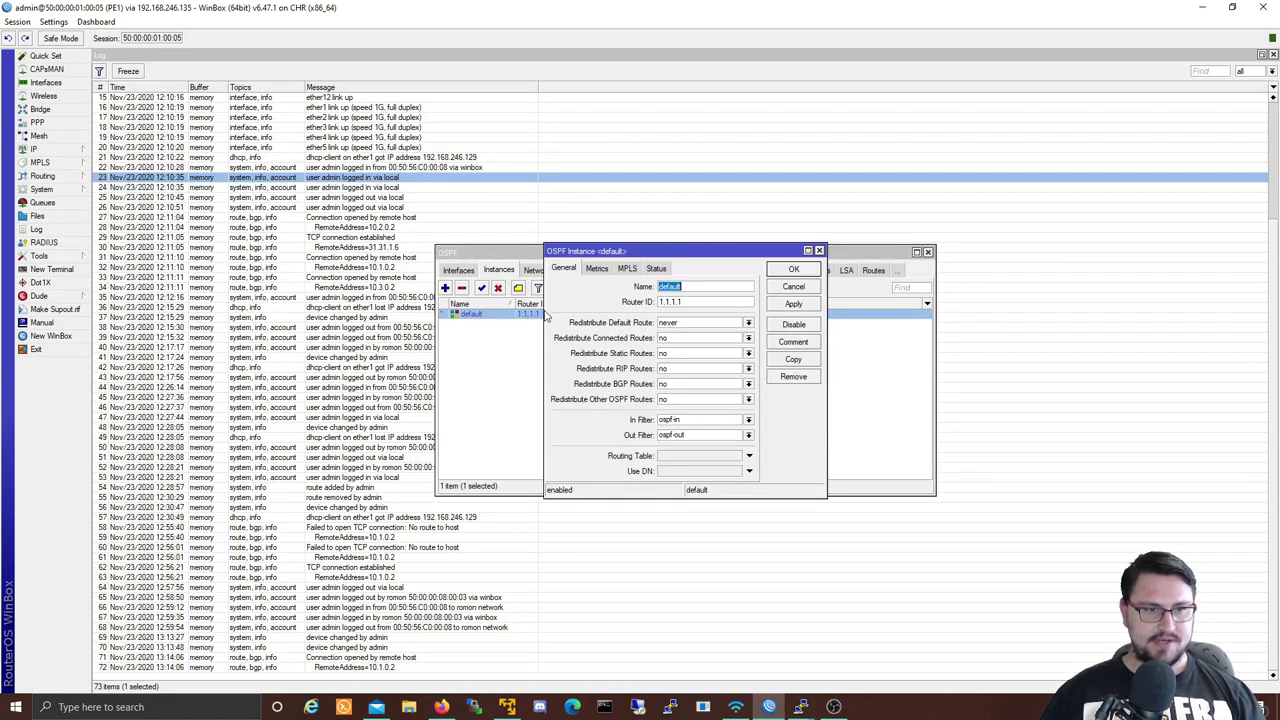
click(663, 301)
double_click(663, 301)
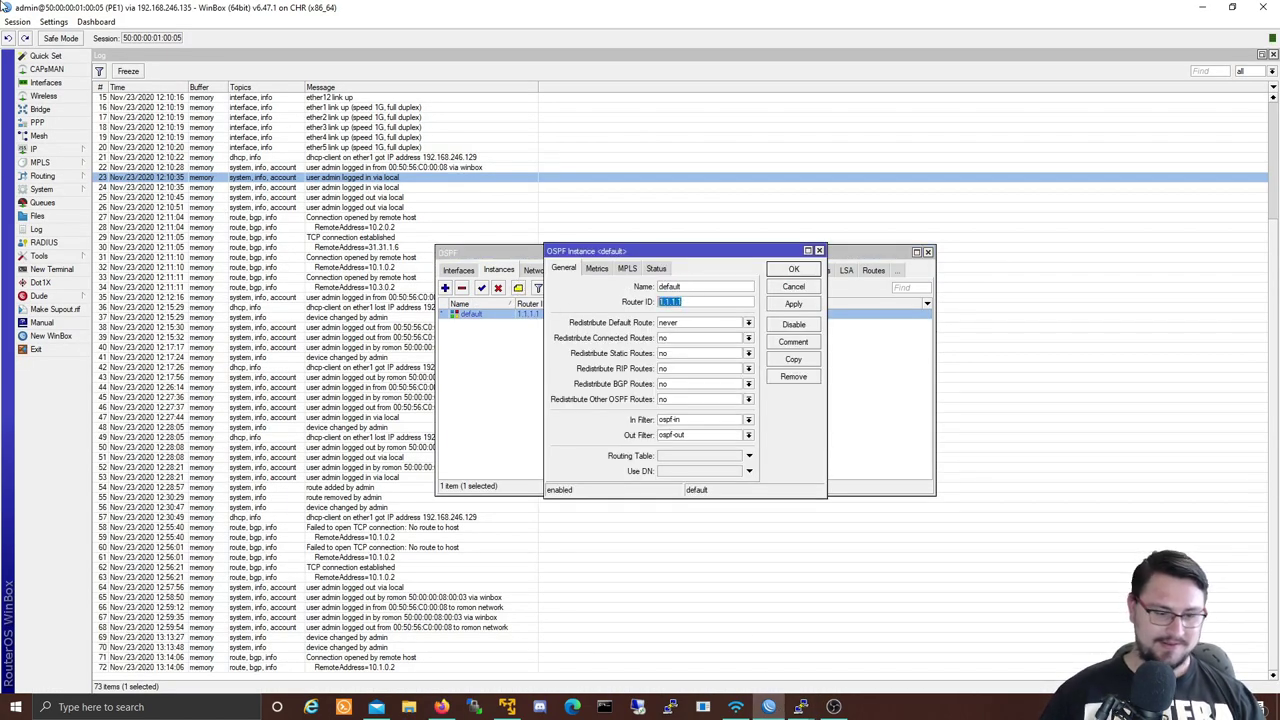
text(5.5.5.5)
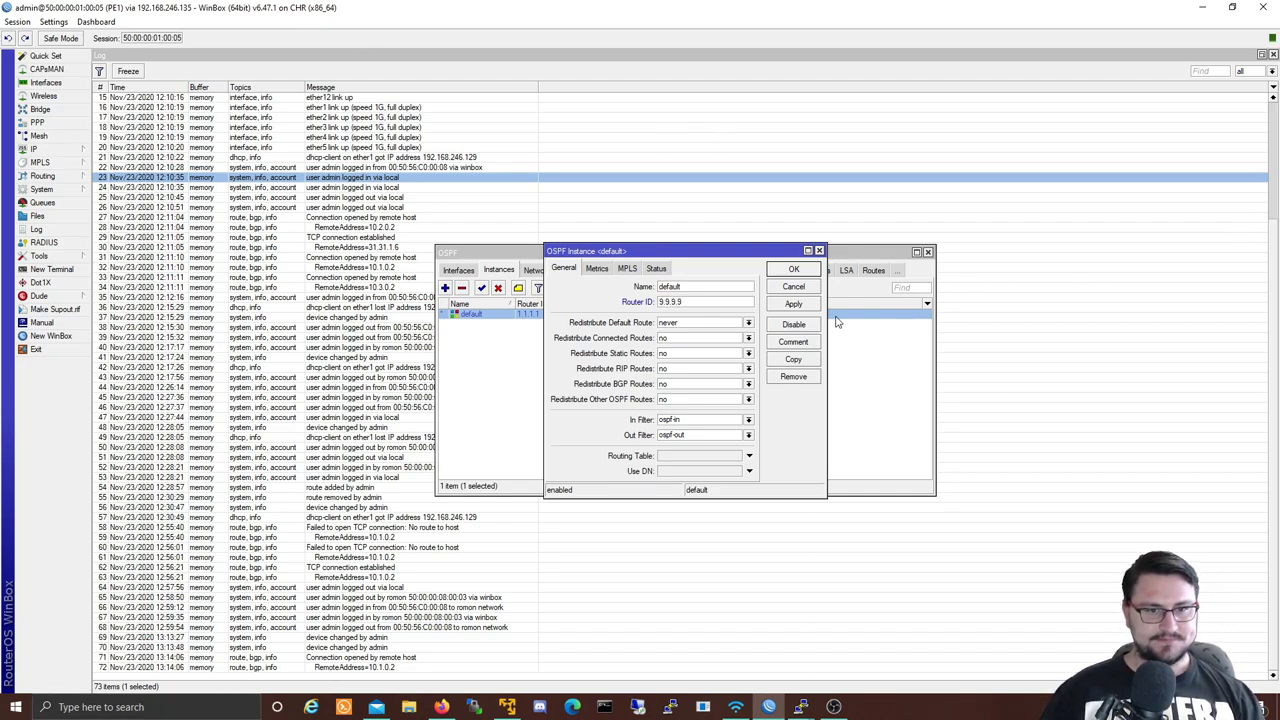
click(793, 304)
click(793, 270)
- Freeze the log, examine the repeating OSPF neighbor, master flag and router-id entries, and unfreeze it
scroll(512, 553, down, 1)
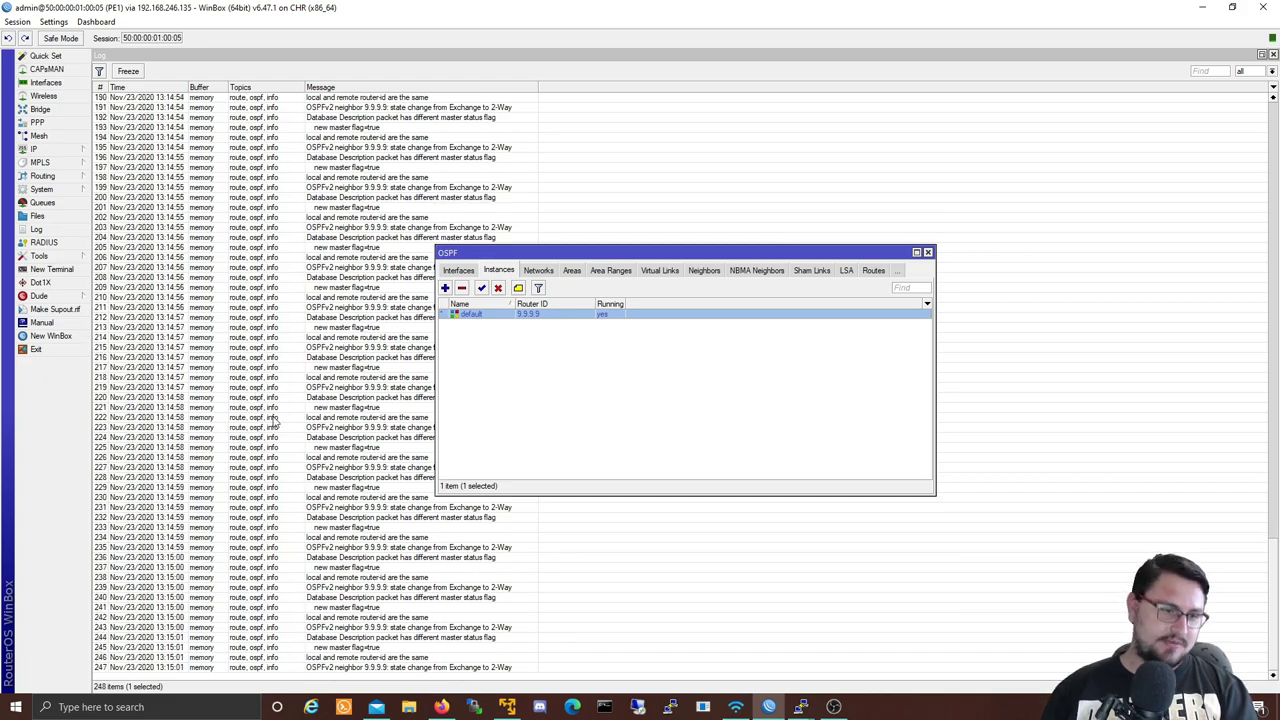
drag(598, 257, 856, 255)
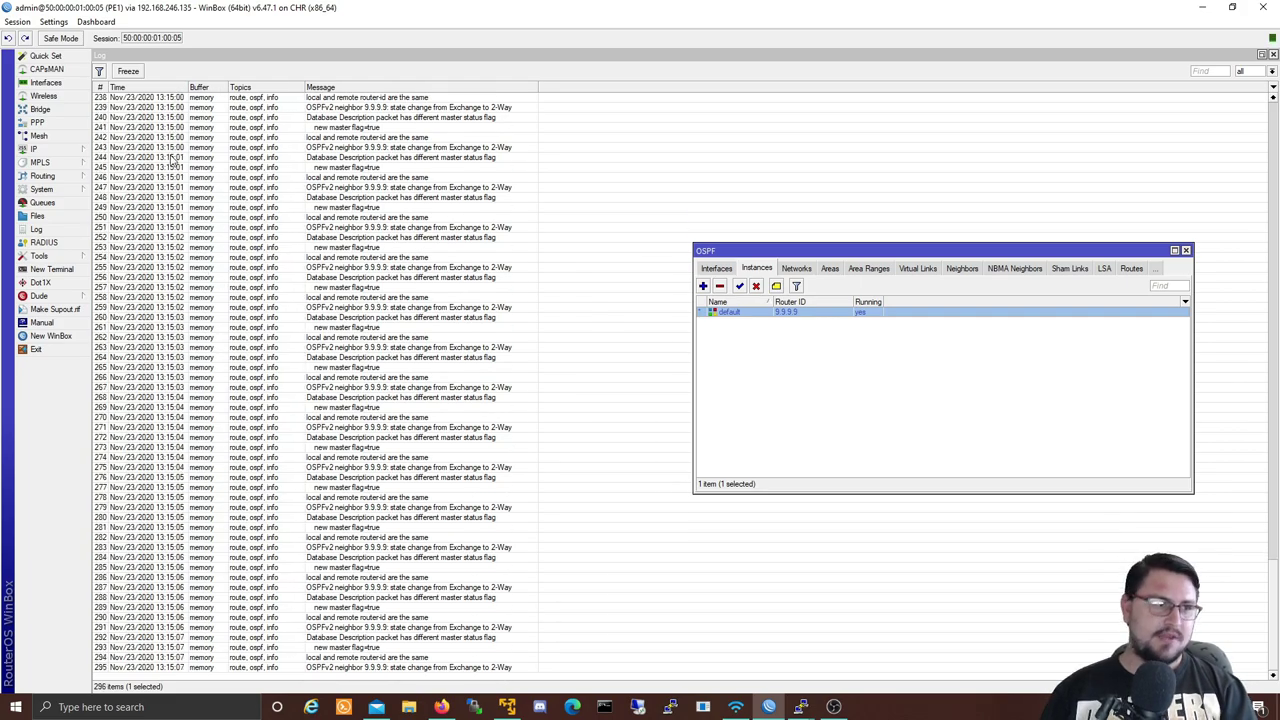
click(138, 77)
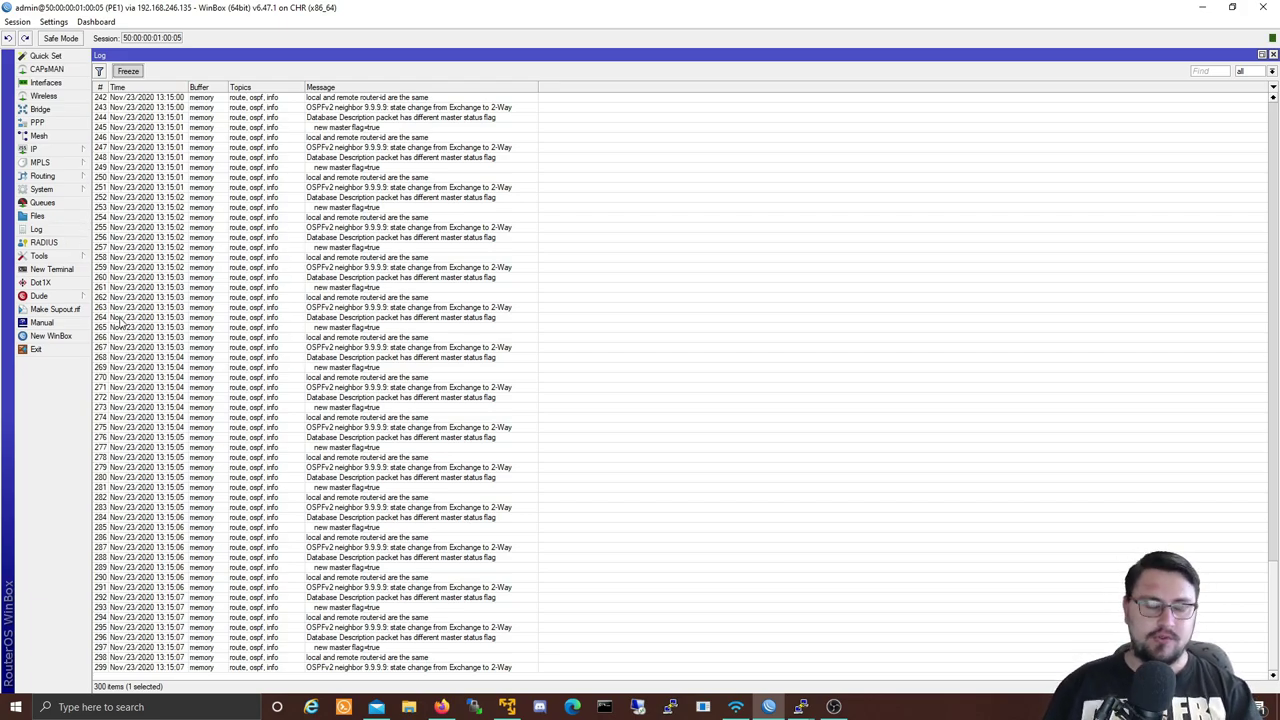
click(303, 269)
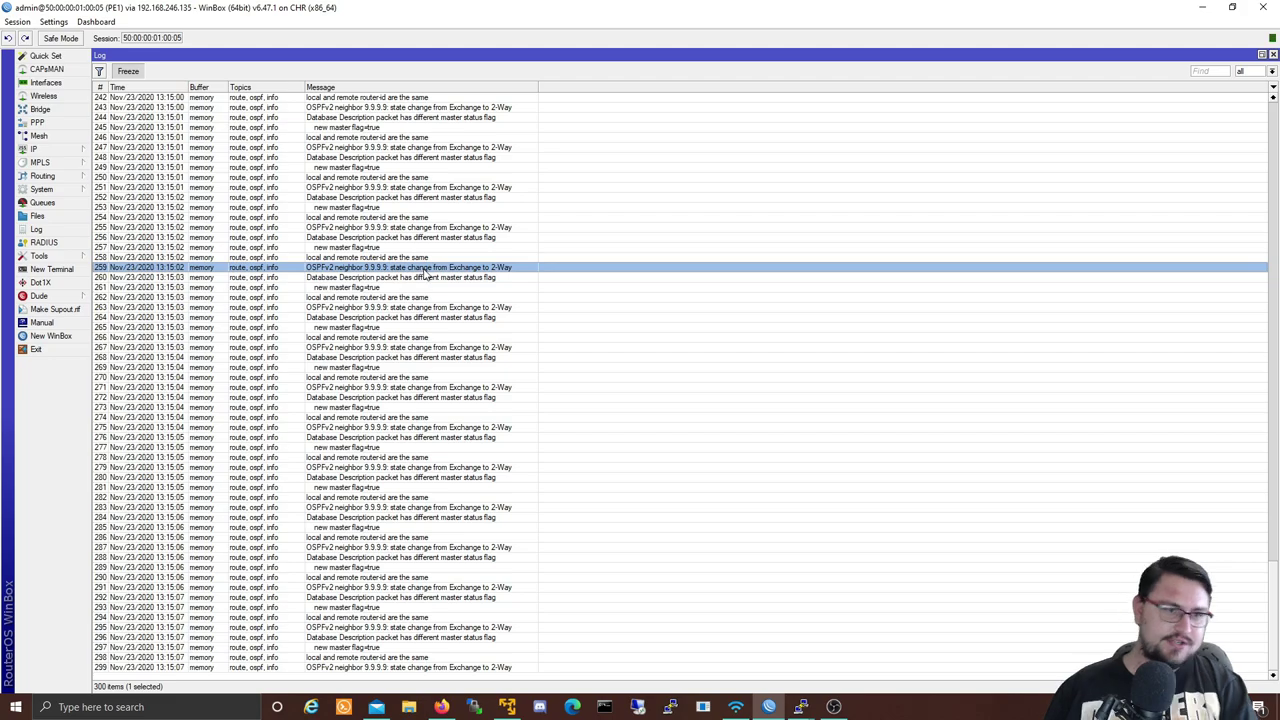
click(333, 279)
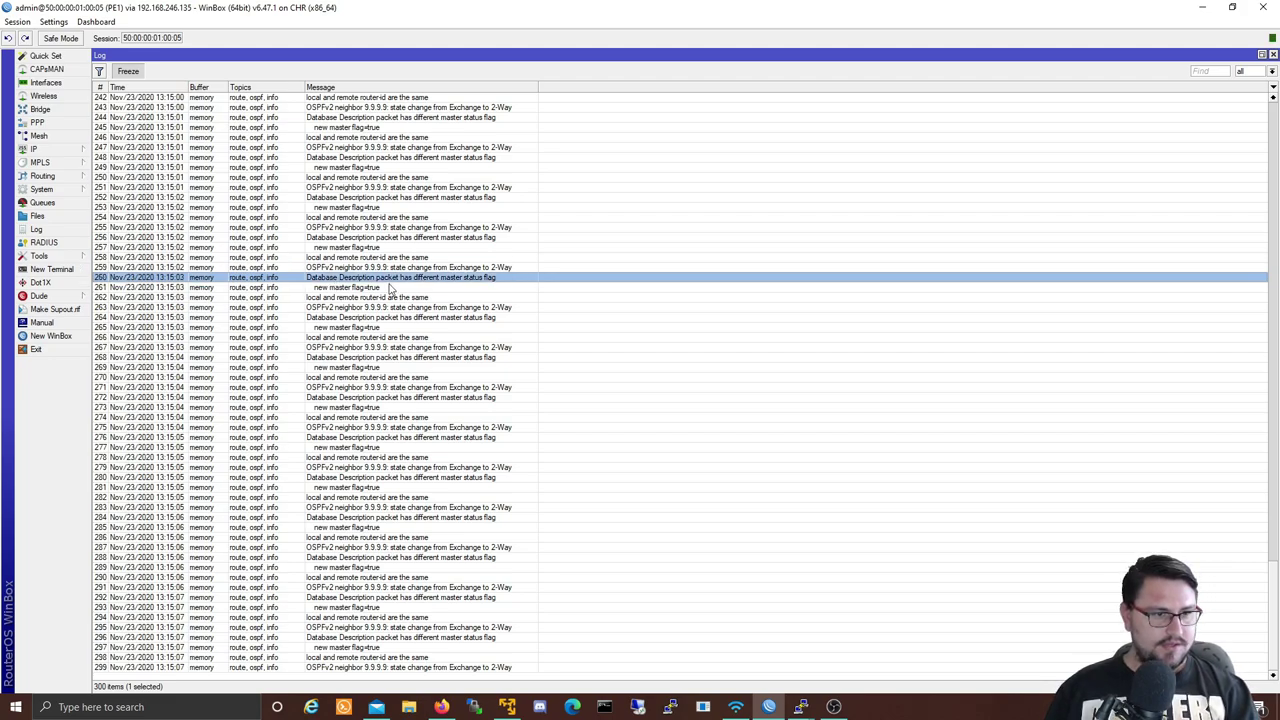
click(340, 288)
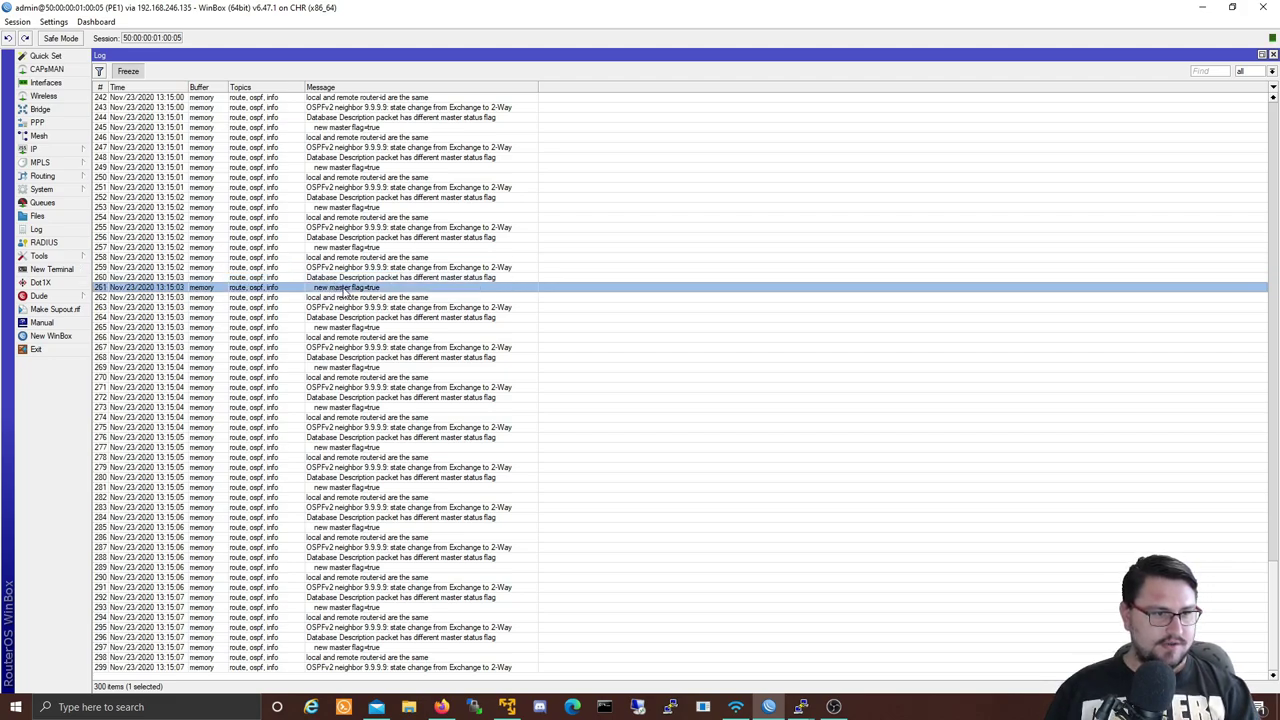
click(310, 299)
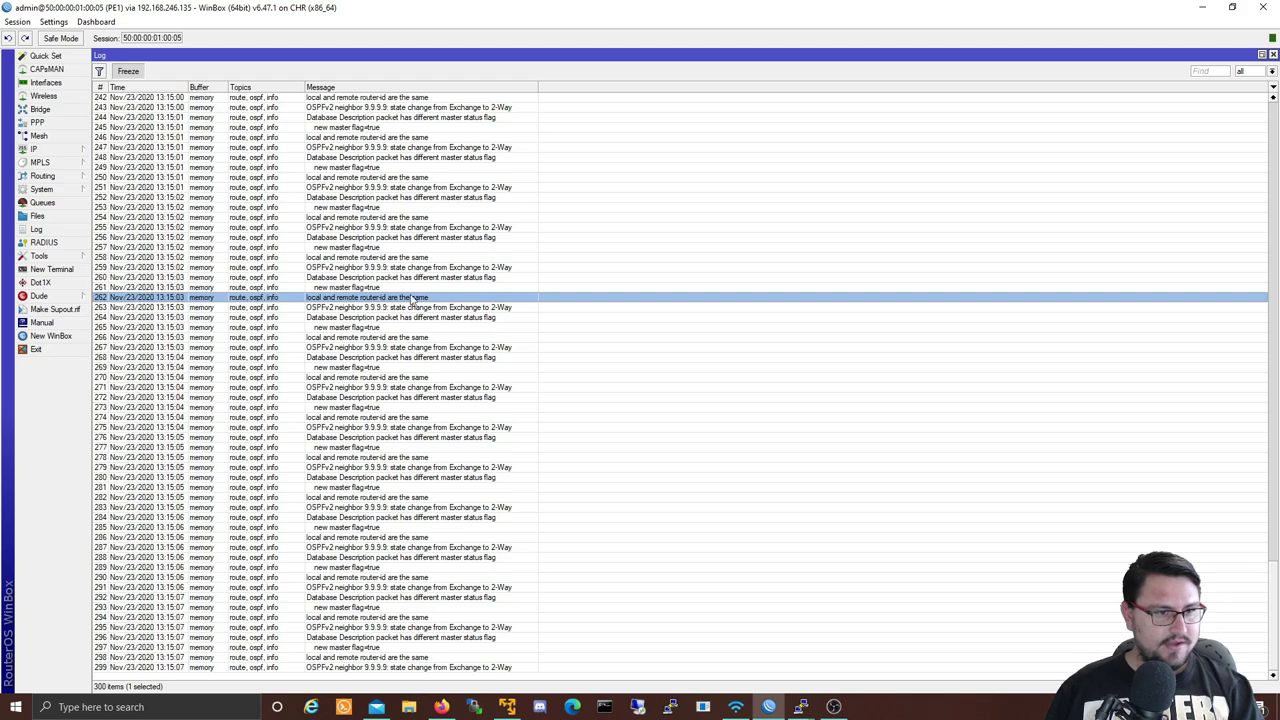
click(139, 73)
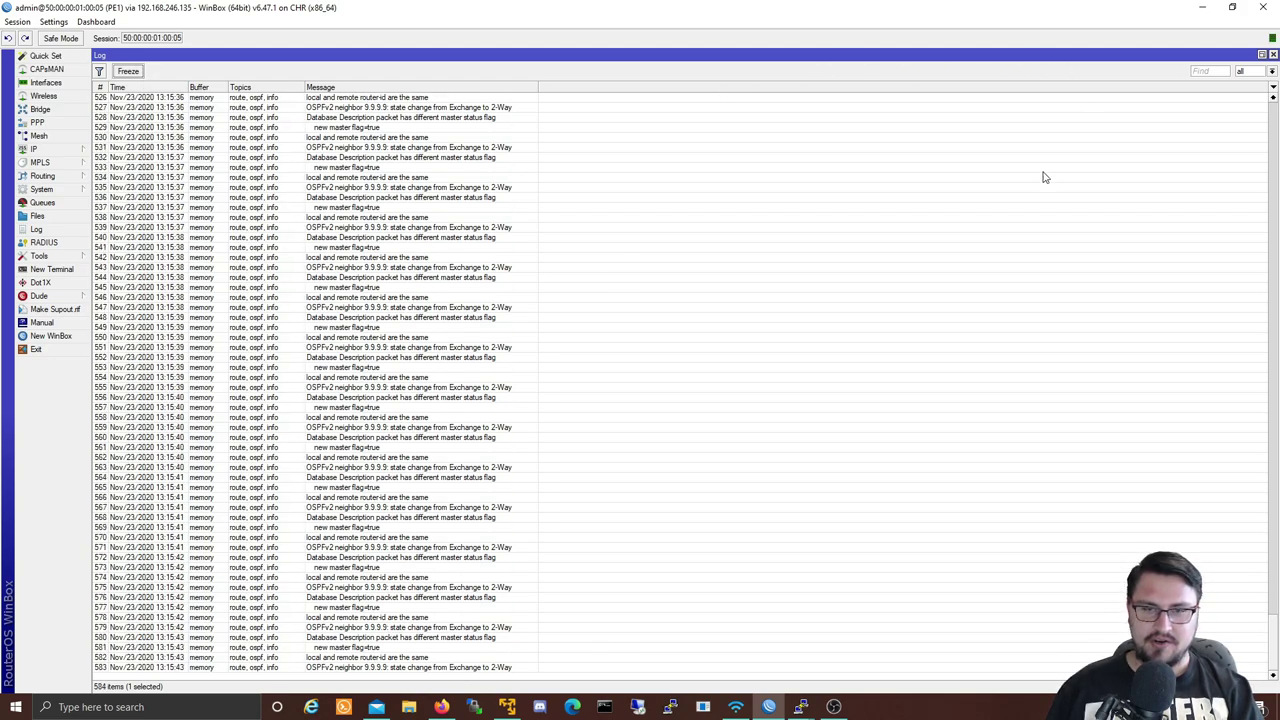
- Close the log and enter 1.1.1.1 as the default OSPF instance's router ID
click(1272, 53)
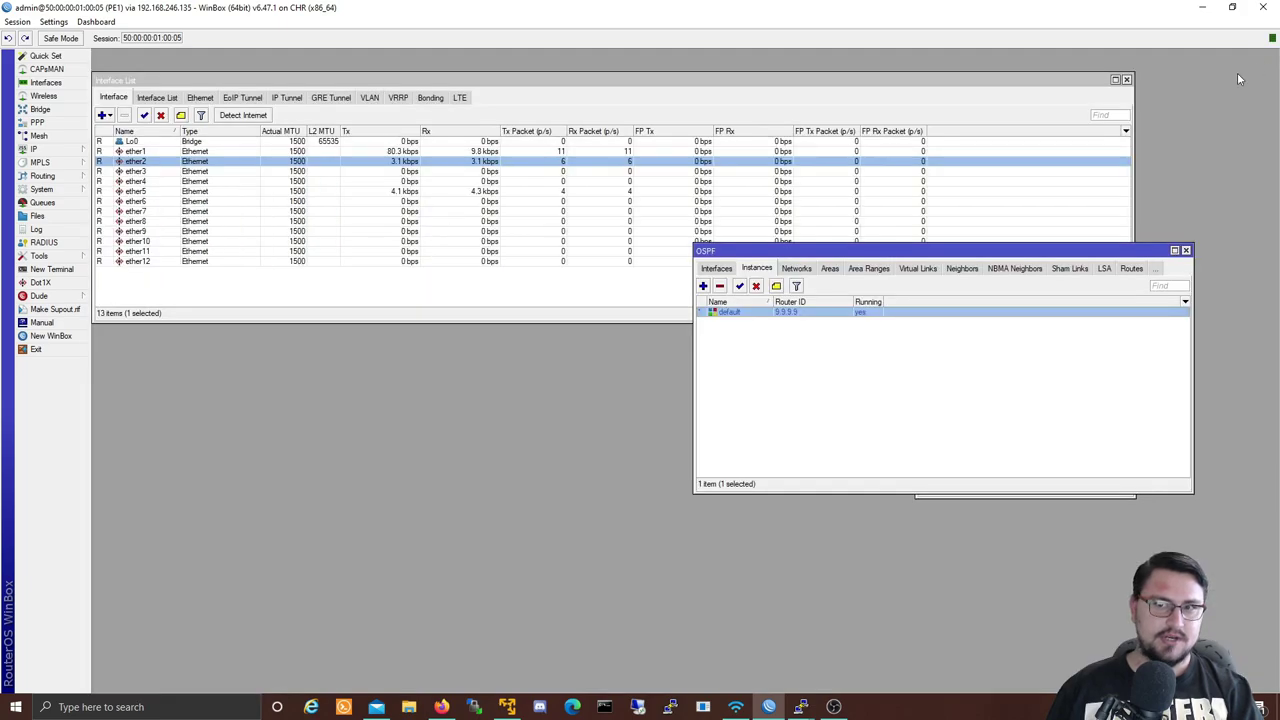
double_click(826, 314)
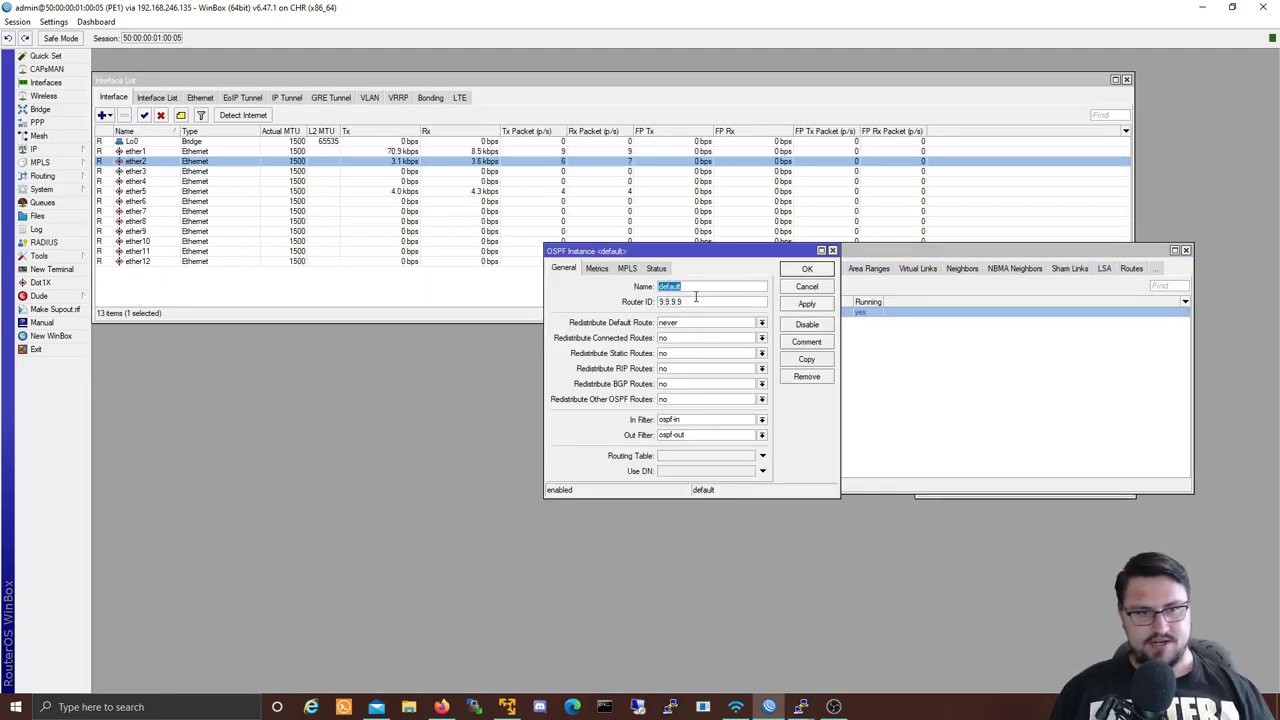
double_click(680, 301)
text(1.1.1.1)
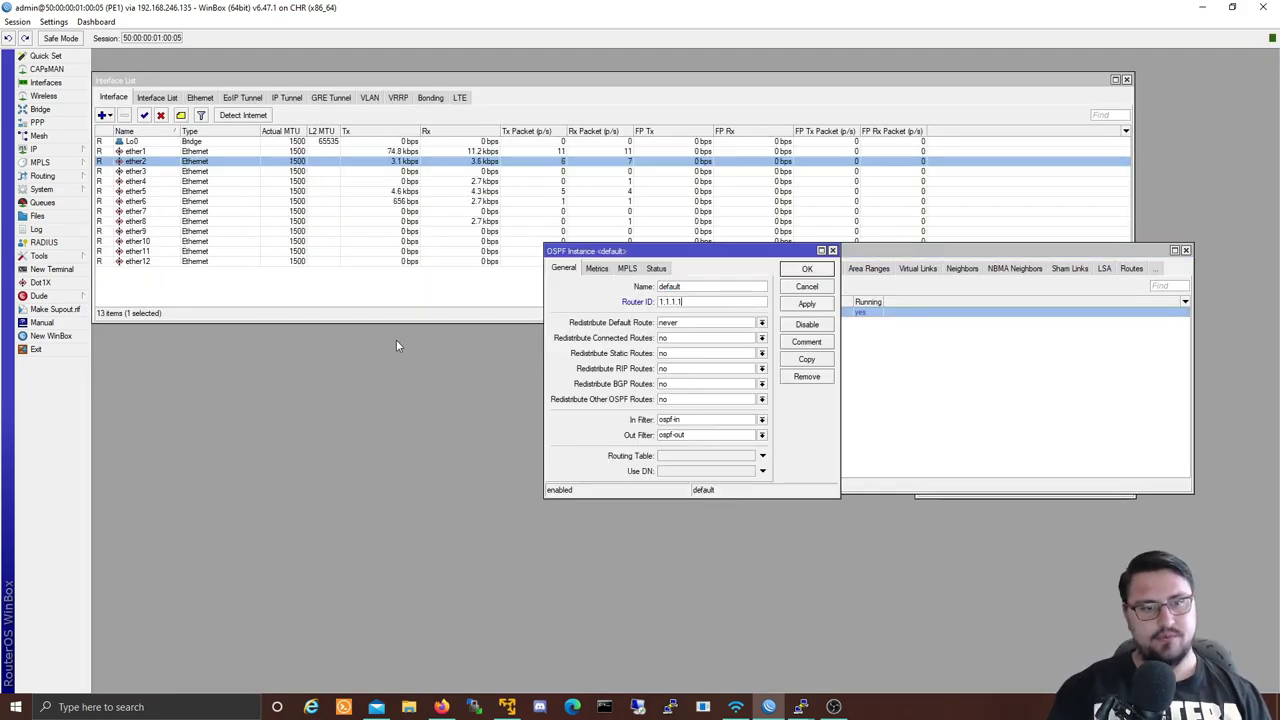
- Reopen the log, position it below the OSPF instance's router ID, and confirm the router ID change
click(36, 229)
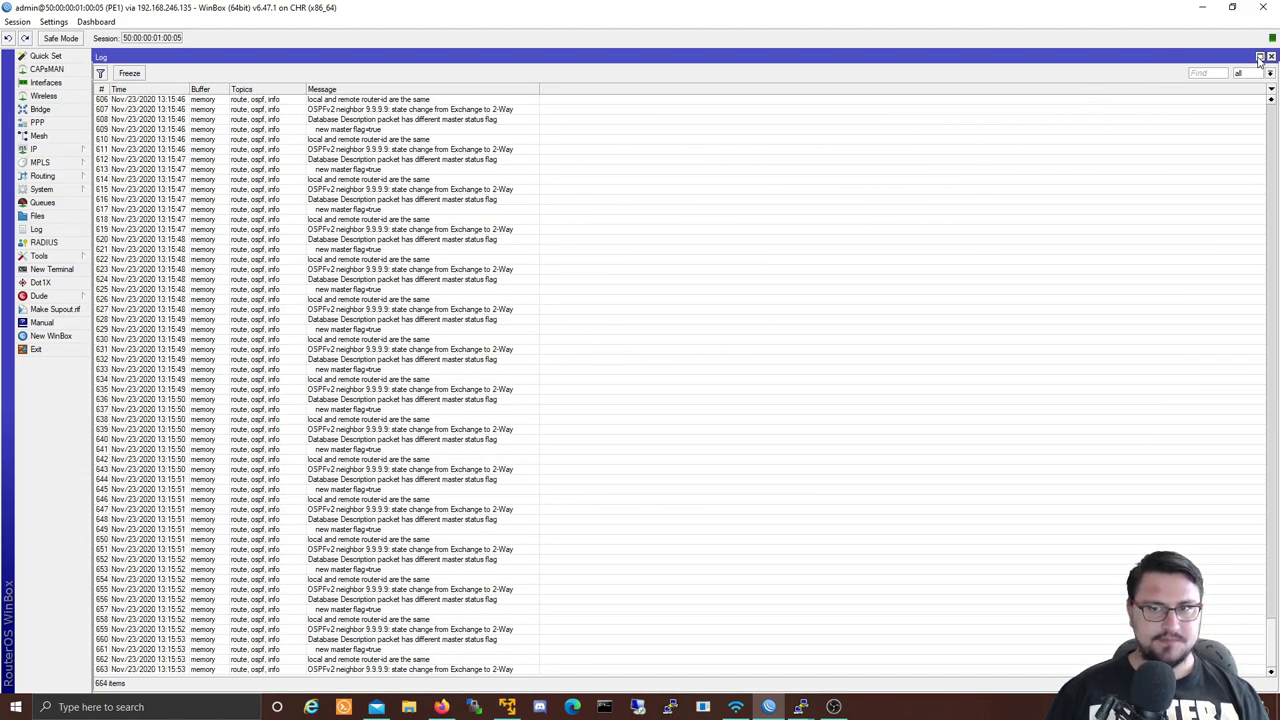
drag(1180, 60, 1181, 287)
click(589, 273)
click(535, 292)
drag(535, 290, 535, 115)
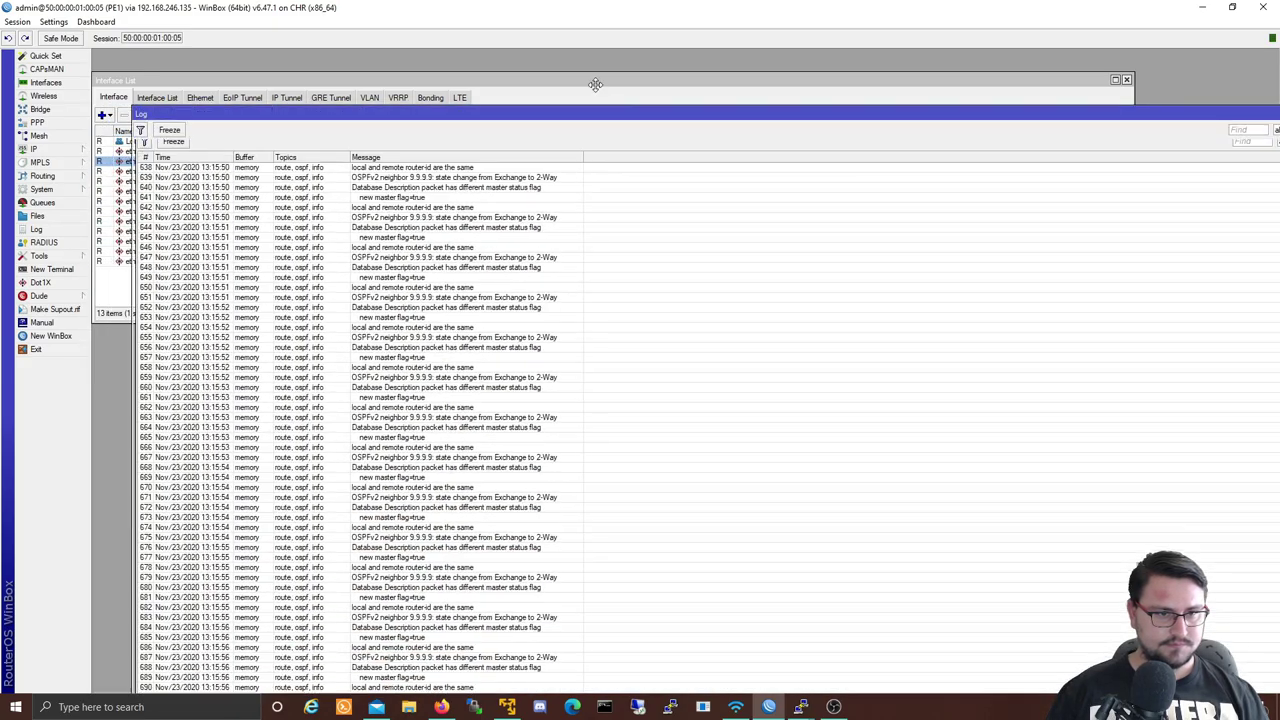
double_click(535, 115)
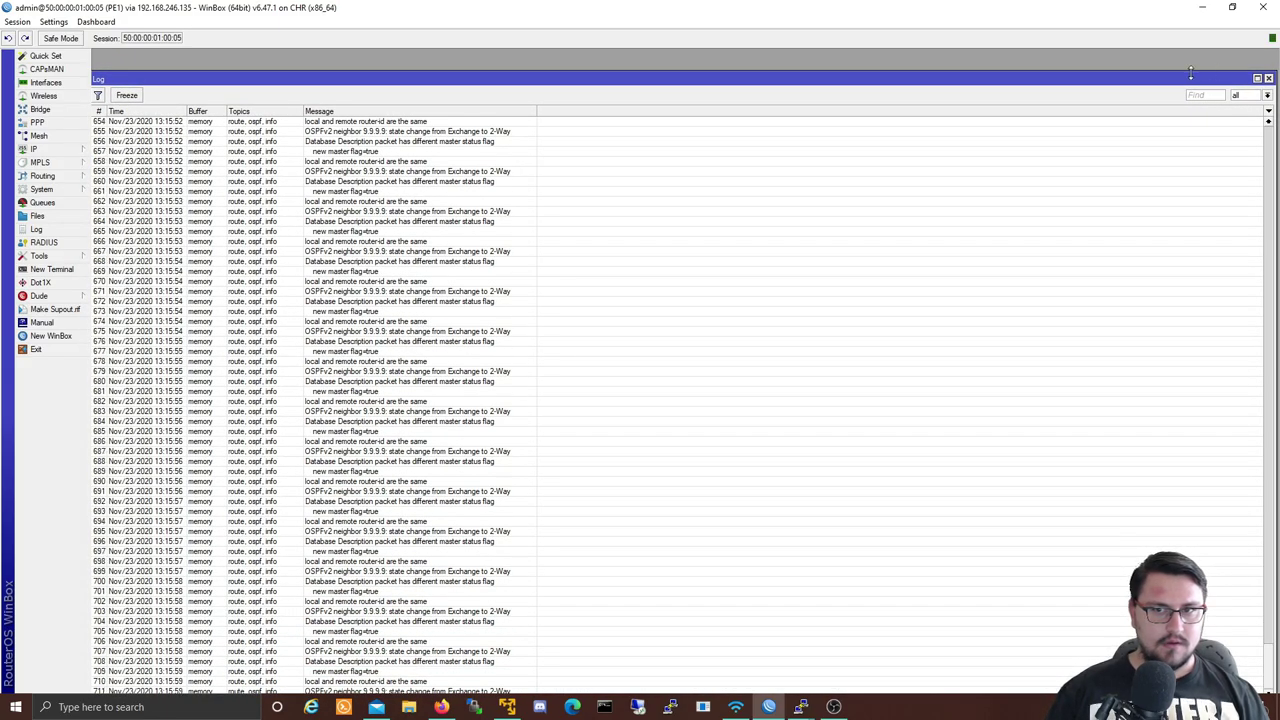
drag(797, 78, 797, 326)
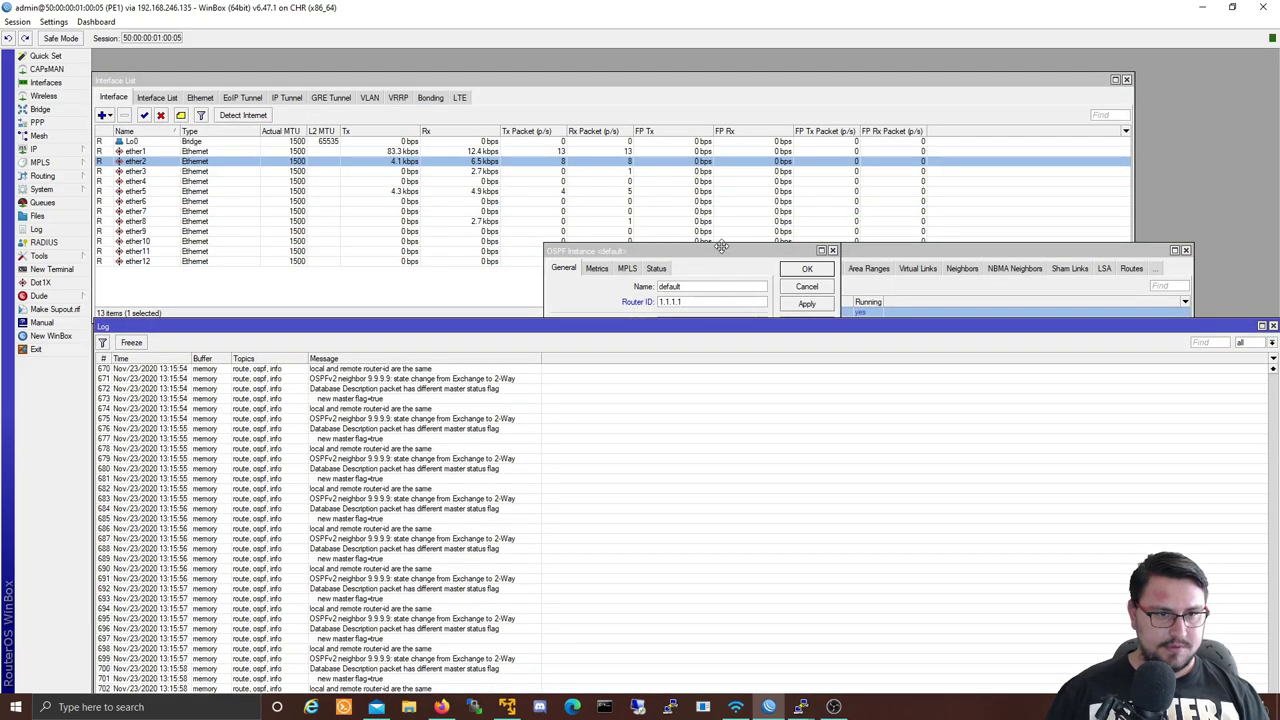
drag(722, 250, 879, 290)
click(950, 312)
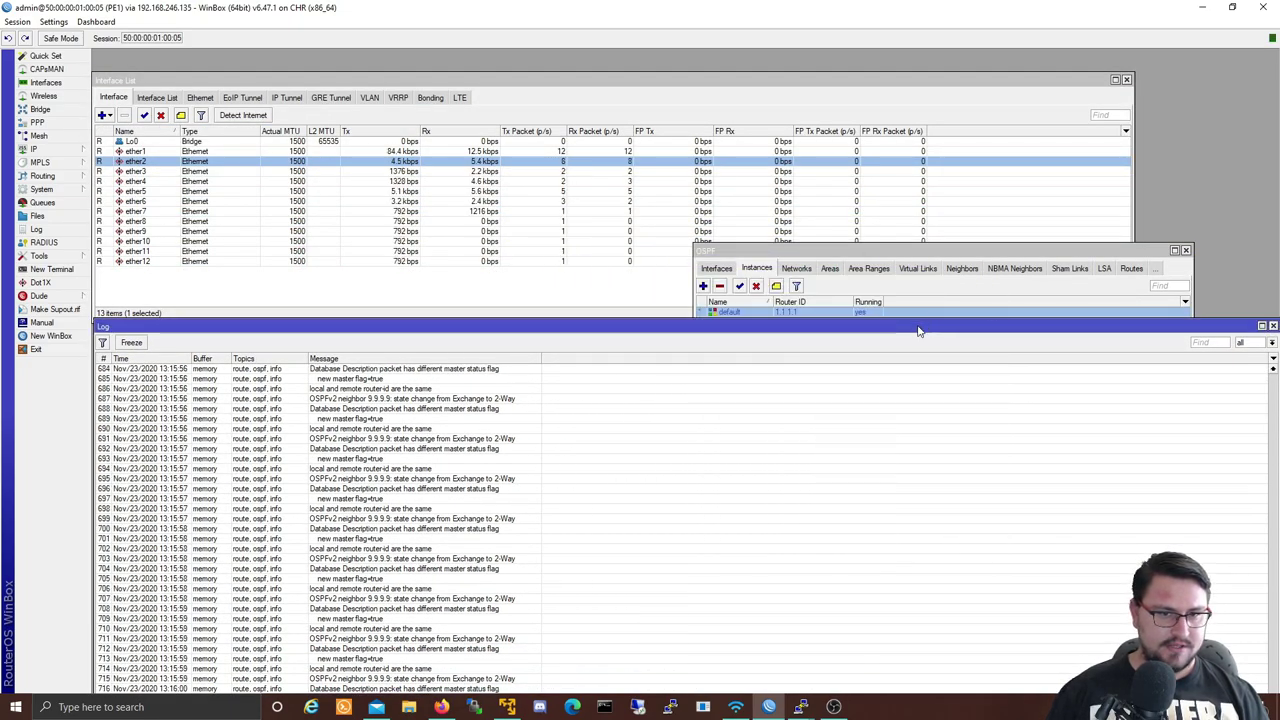
- Maximize the log and examine its newest OSPF entries about neighbor state changes, the instance change and discarded packets
double_click(908, 326)
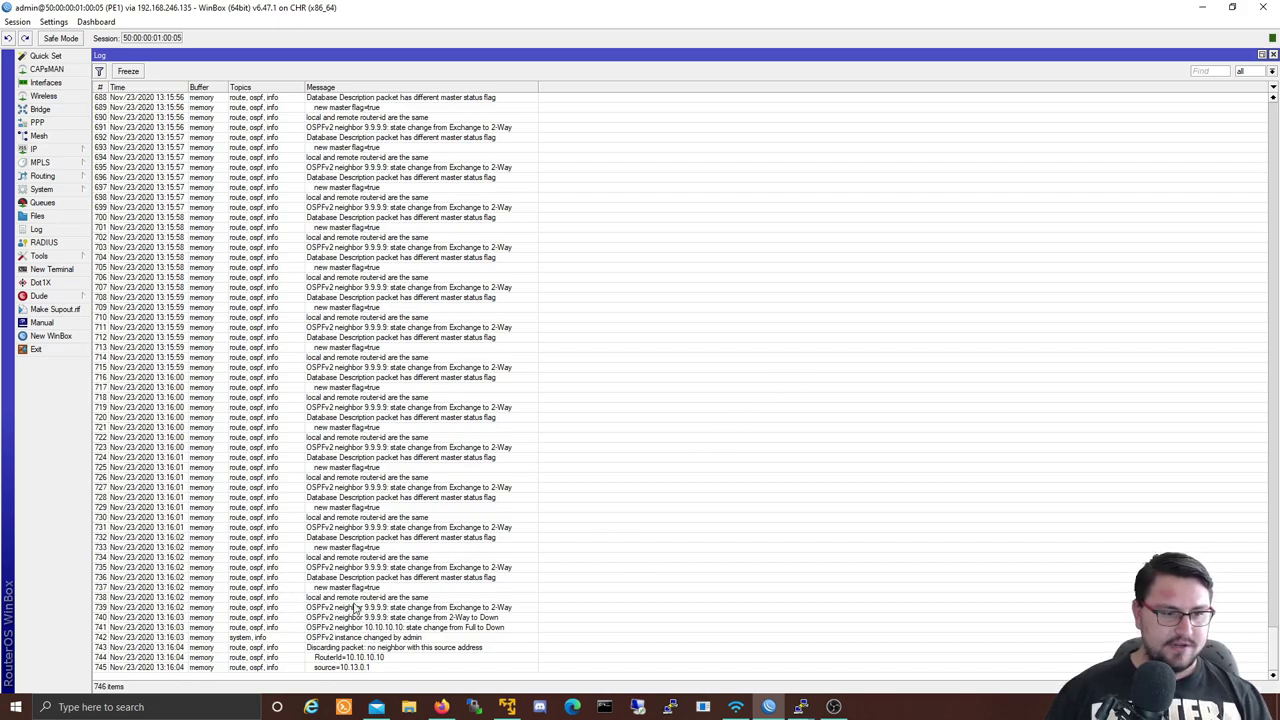
click(311, 608)
click(312, 618)
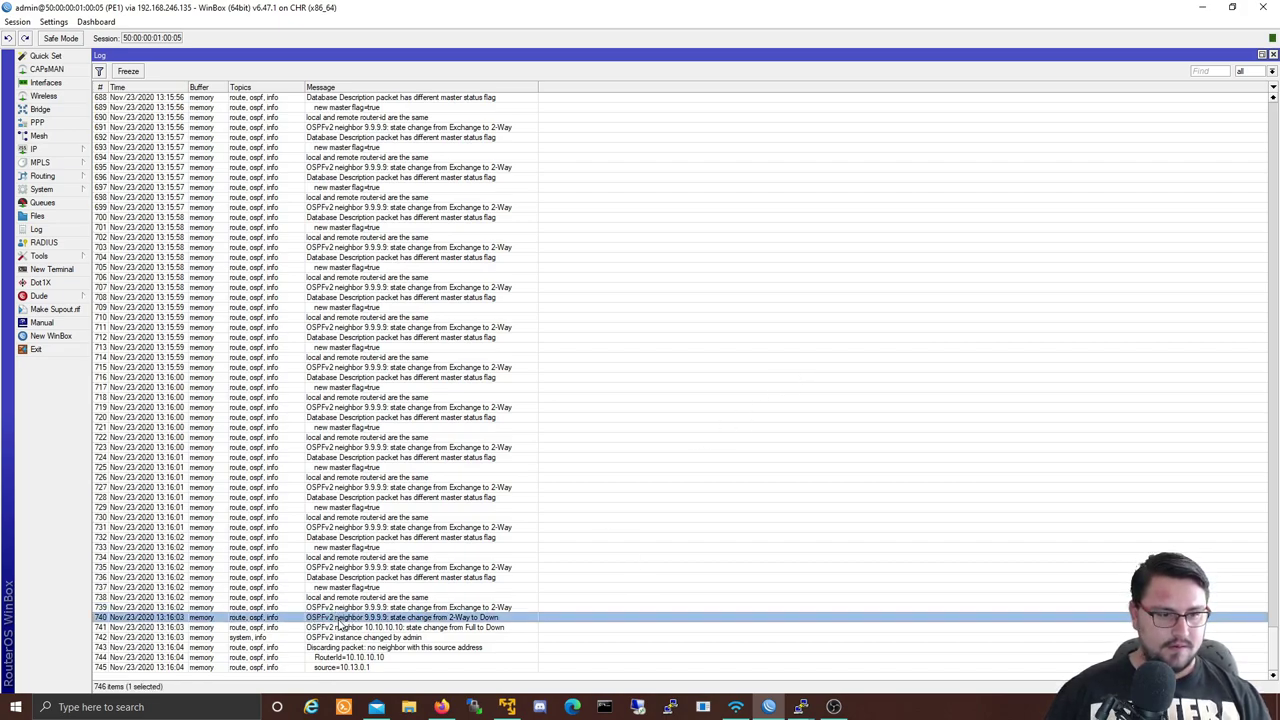
click(338, 627)
click(332, 638)
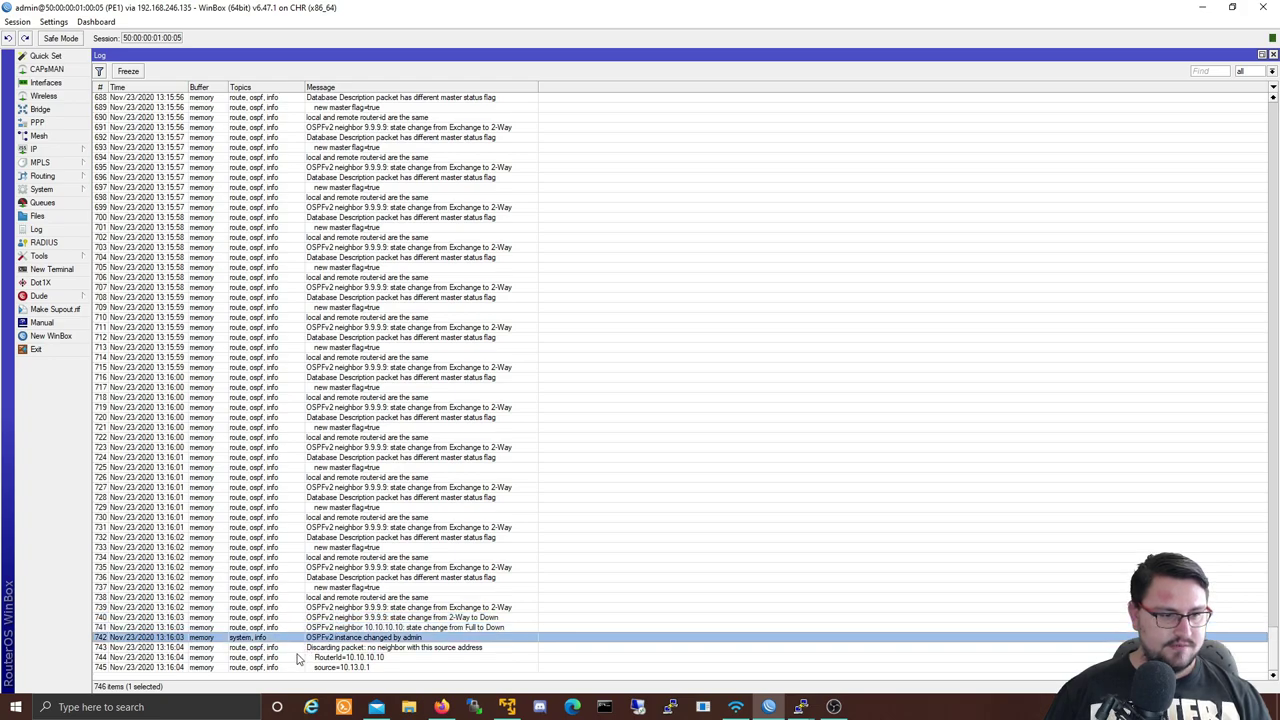
click(306, 648)
click(302, 658)
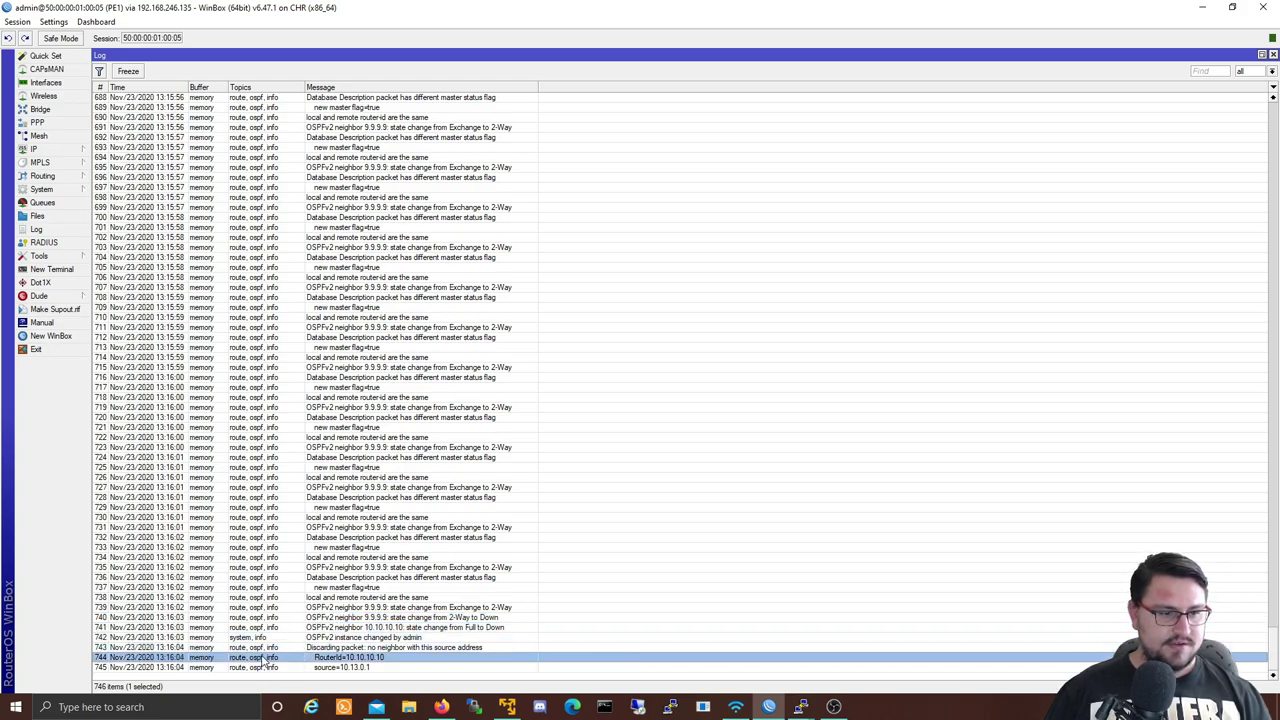
click(282, 668)
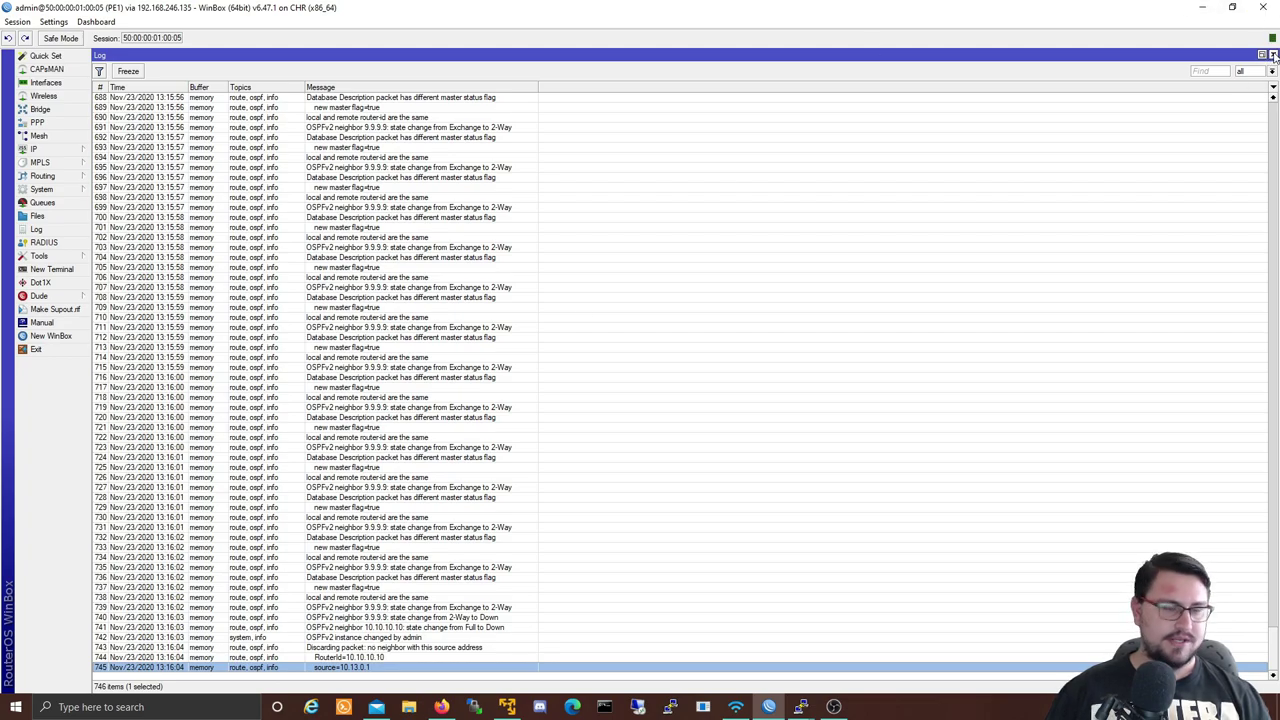
- Close the log and examine PE1's OSPF networks, interfaces and neighbors, including ether5 and ether6
click(1273, 55)
click(790, 269)
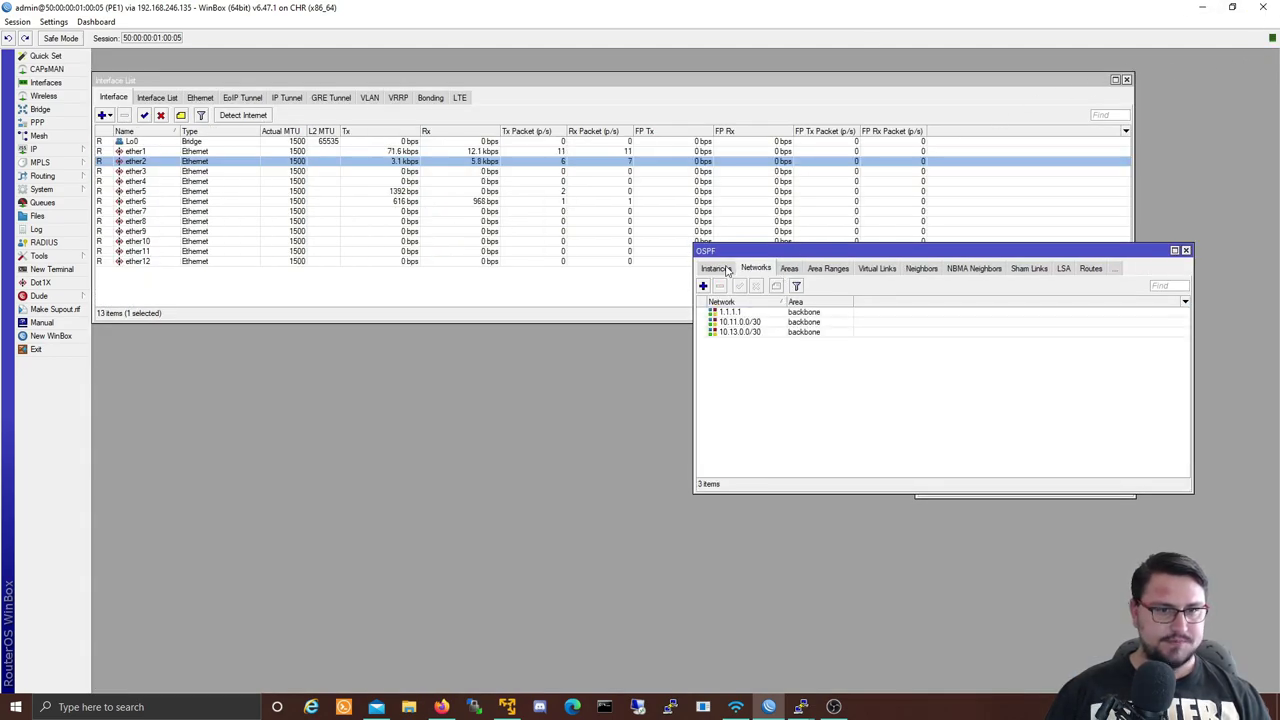
click(757, 268)
click(728, 268)
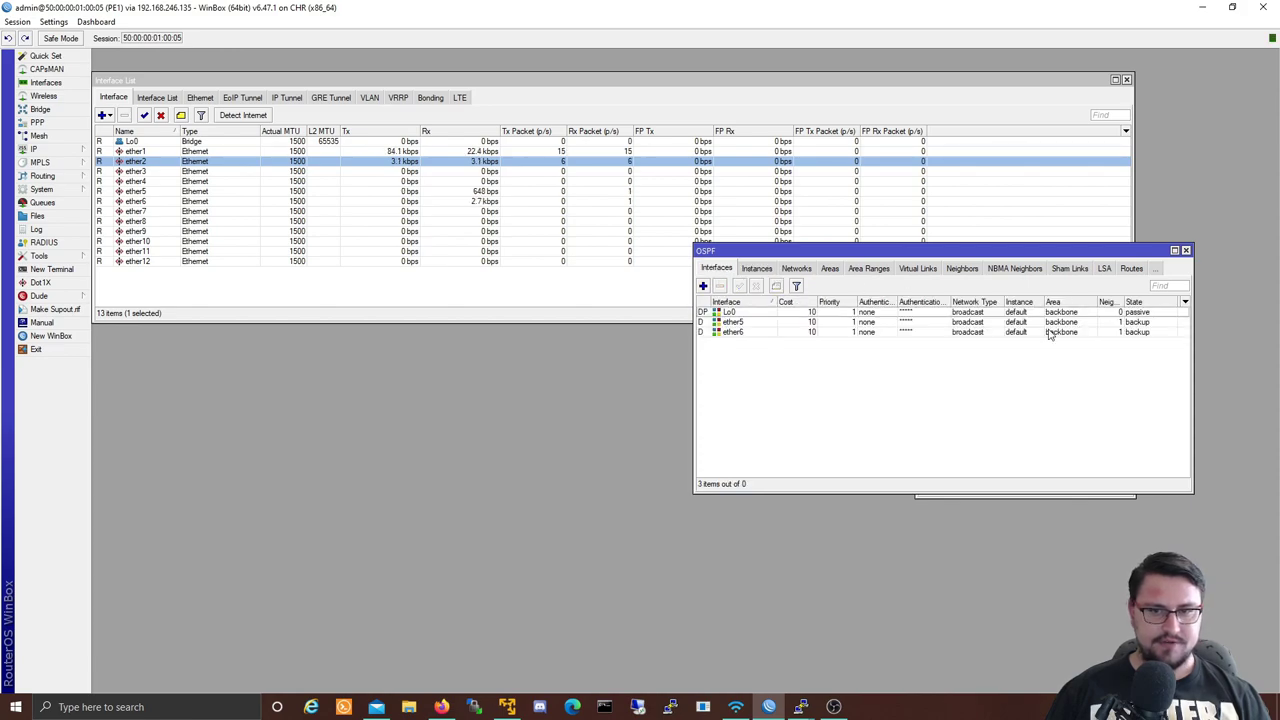
click(1090, 323)
click(1089, 334)
click(1090, 323)
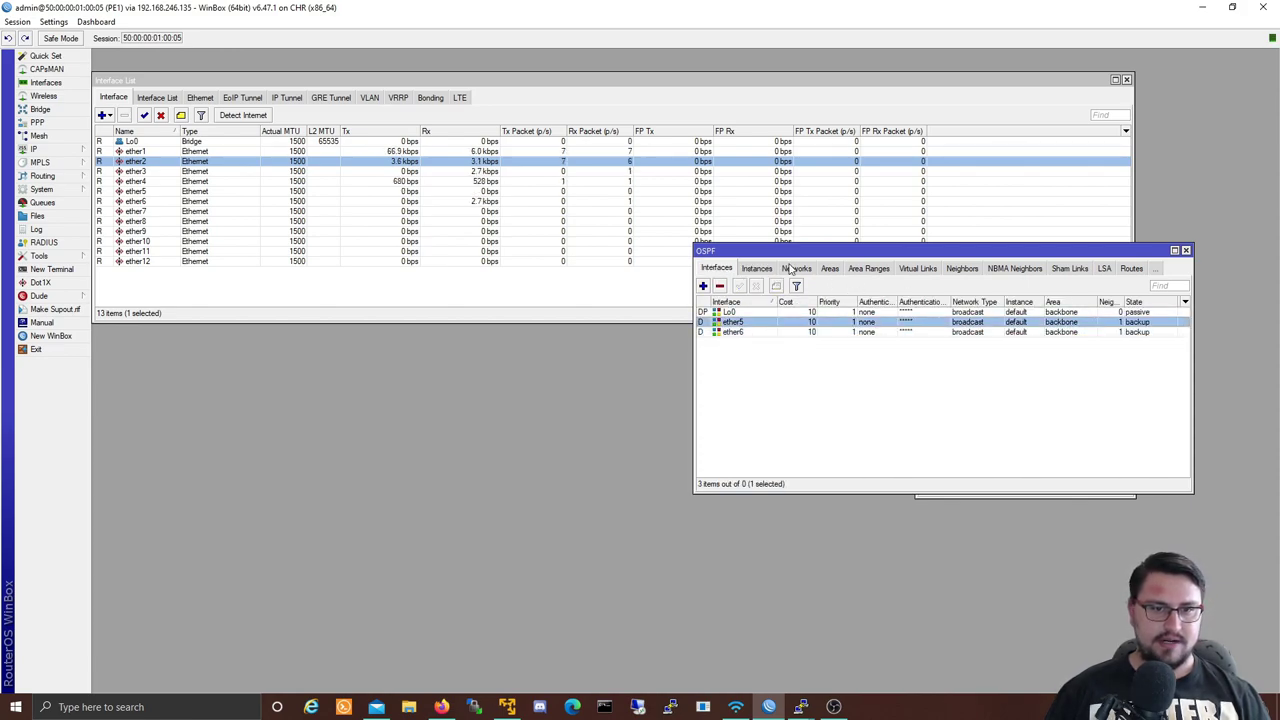
click(960, 269)
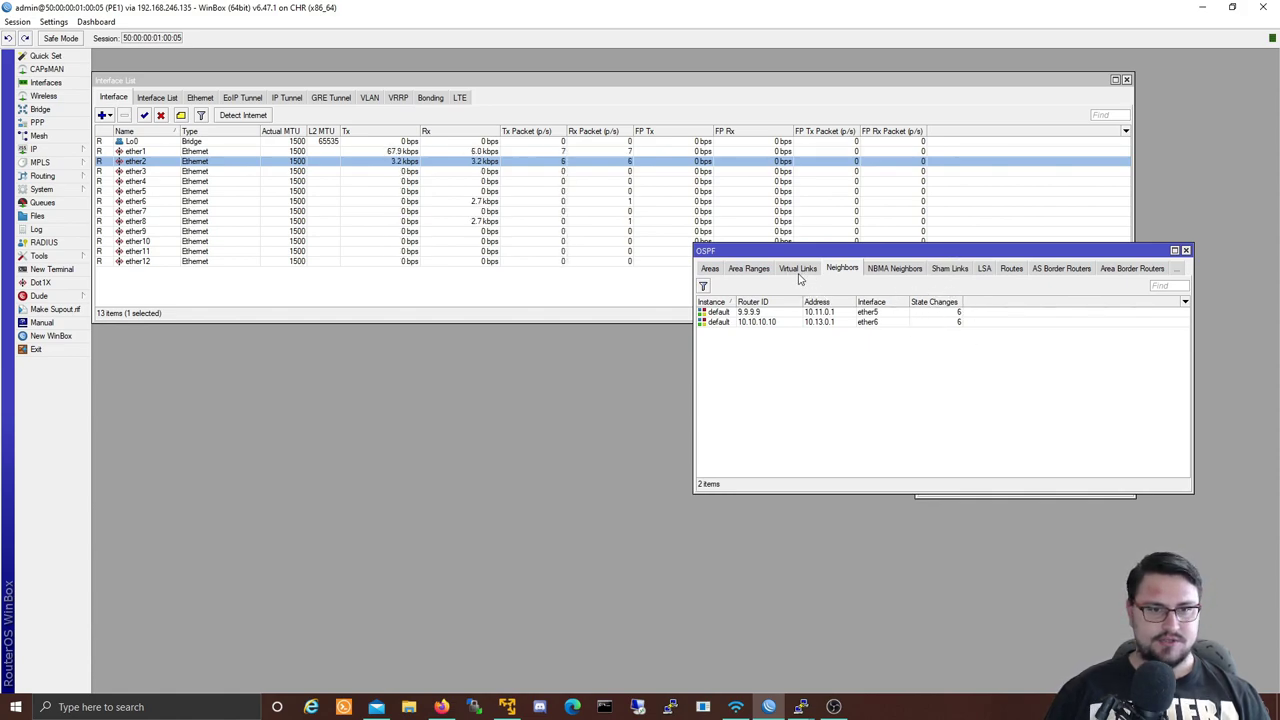
- Set the default OSPF instance's router ID to 9.9.9.9, duplicating the neighbor's ID
click(740, 272)
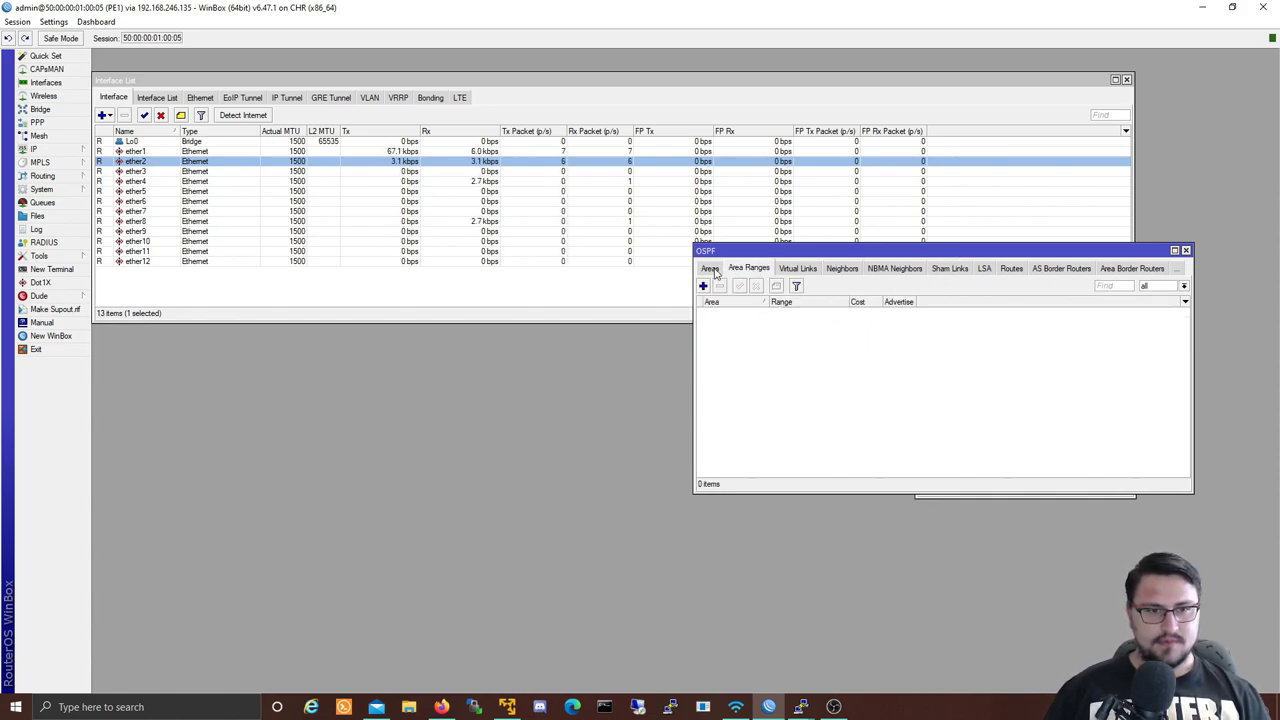
click(718, 272)
click(711, 272)
click(716, 272)
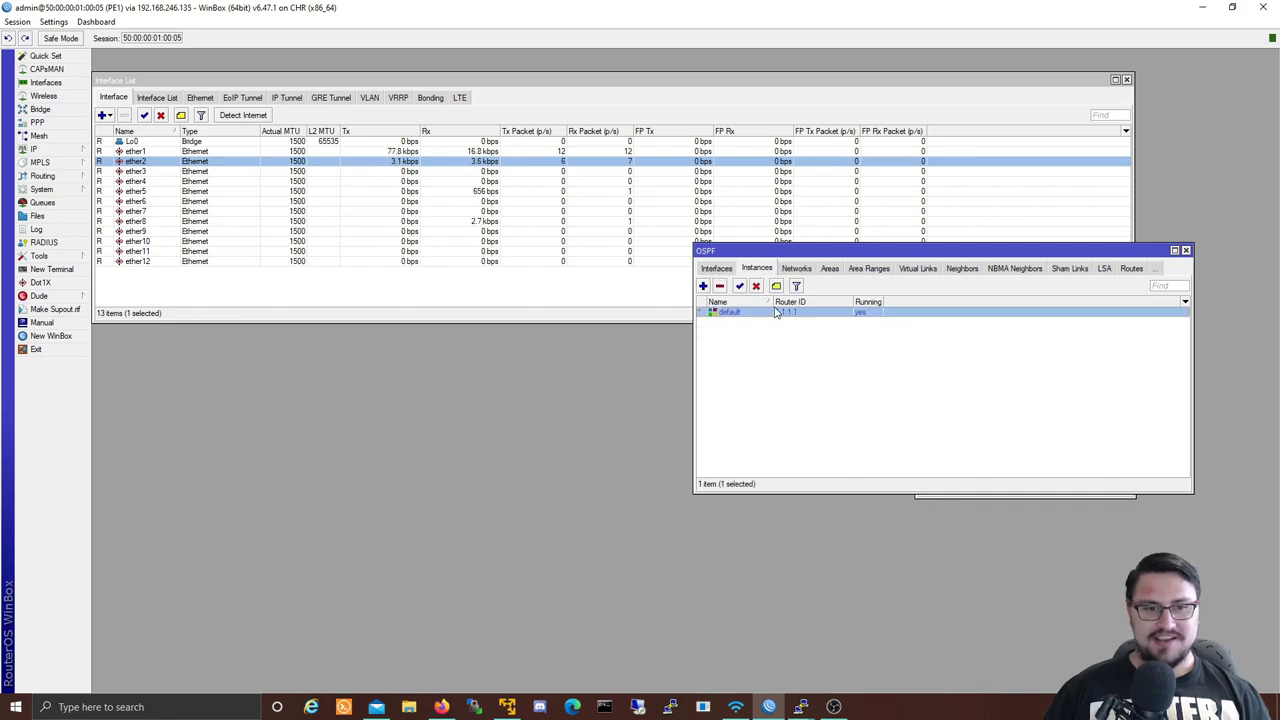
double_click(777, 312)
key(Tab)
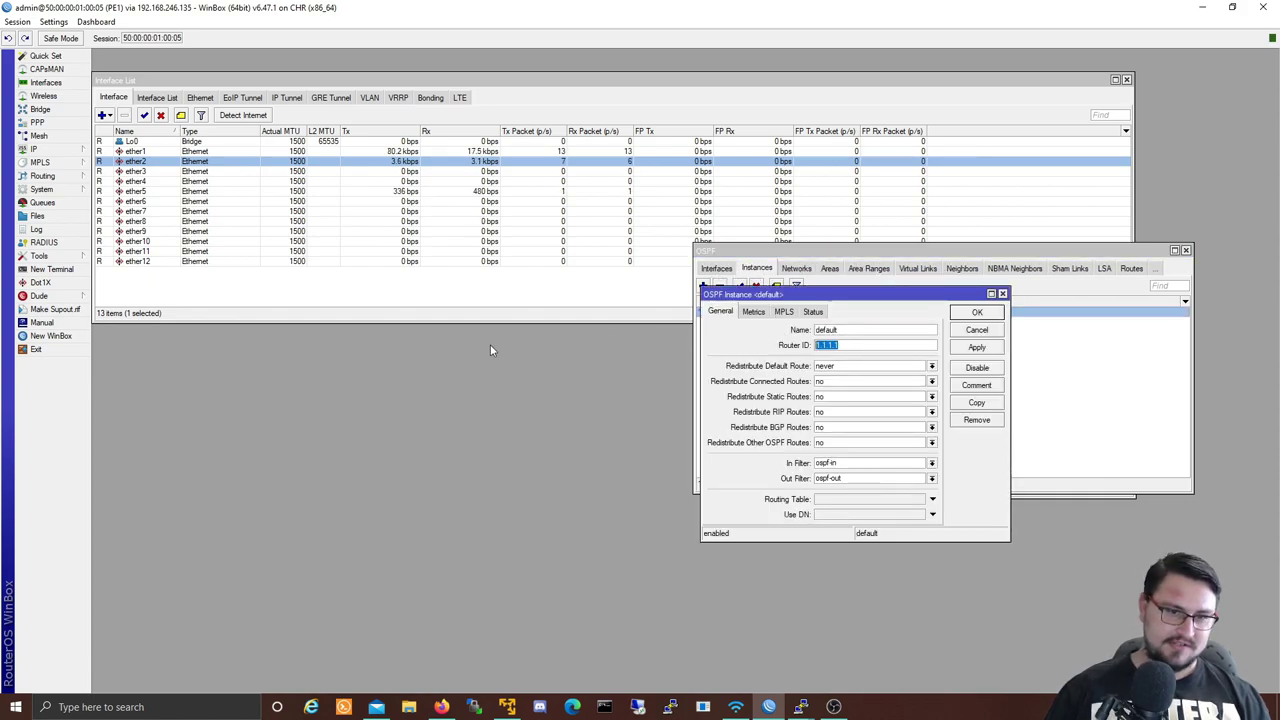
text(9.9.9.9)
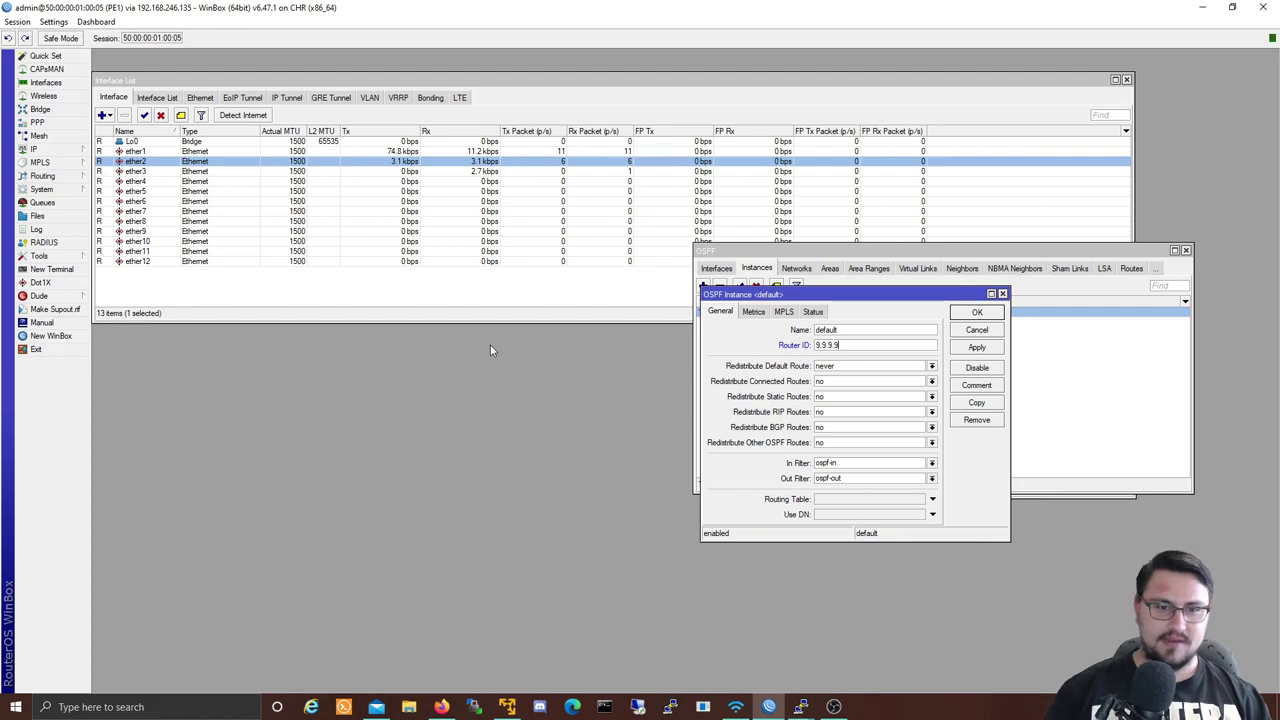
click(975, 314)
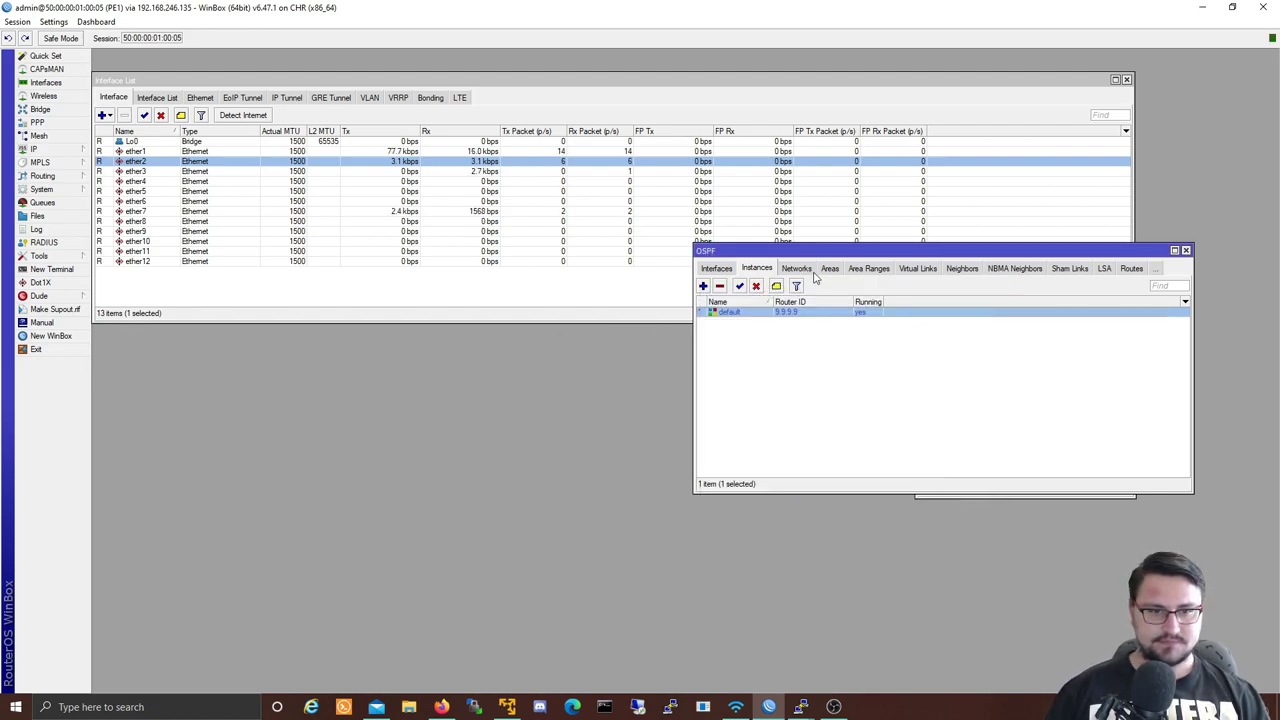
- Watch the OSPF neighbor list, focusing on the state changes of the neighbor on ether5
click(956, 271)
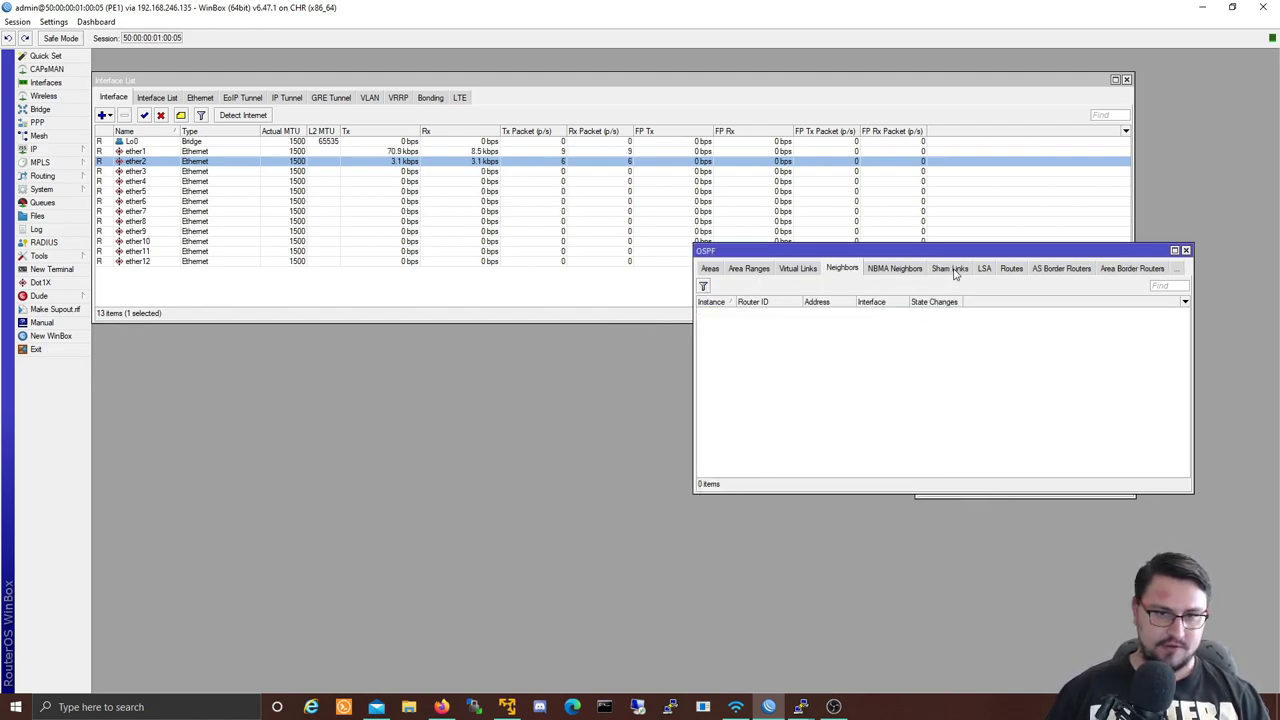
click(951, 272)
click(845, 270)
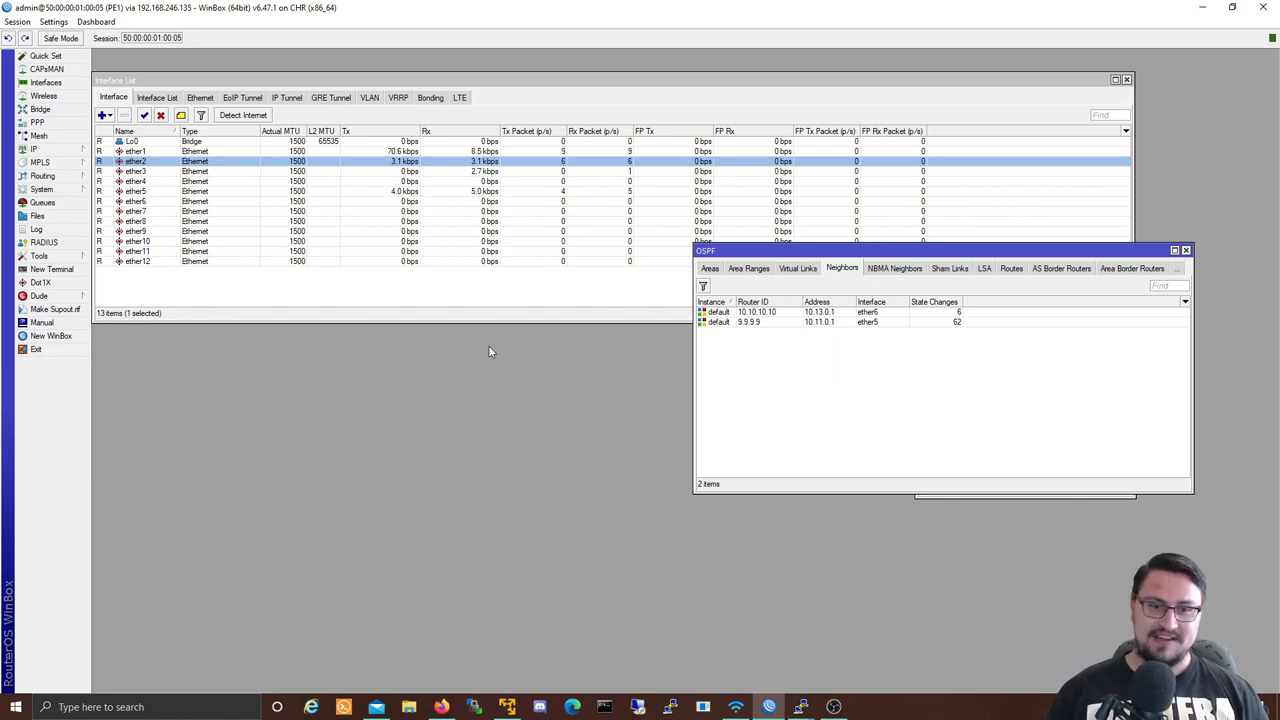
click(950, 322)
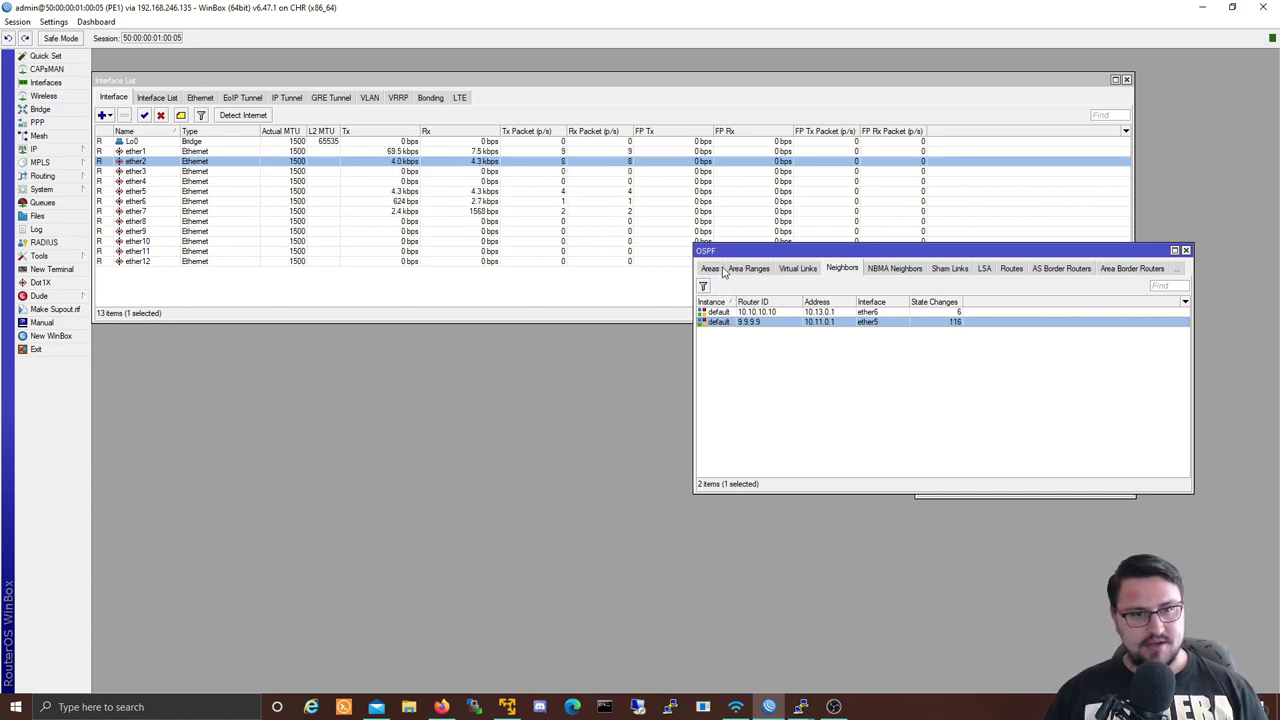
- Set the default OSPF instance's router ID back to 1.1.1.1 and check the OSPF neighbors
click(757, 269)
click(714, 269)
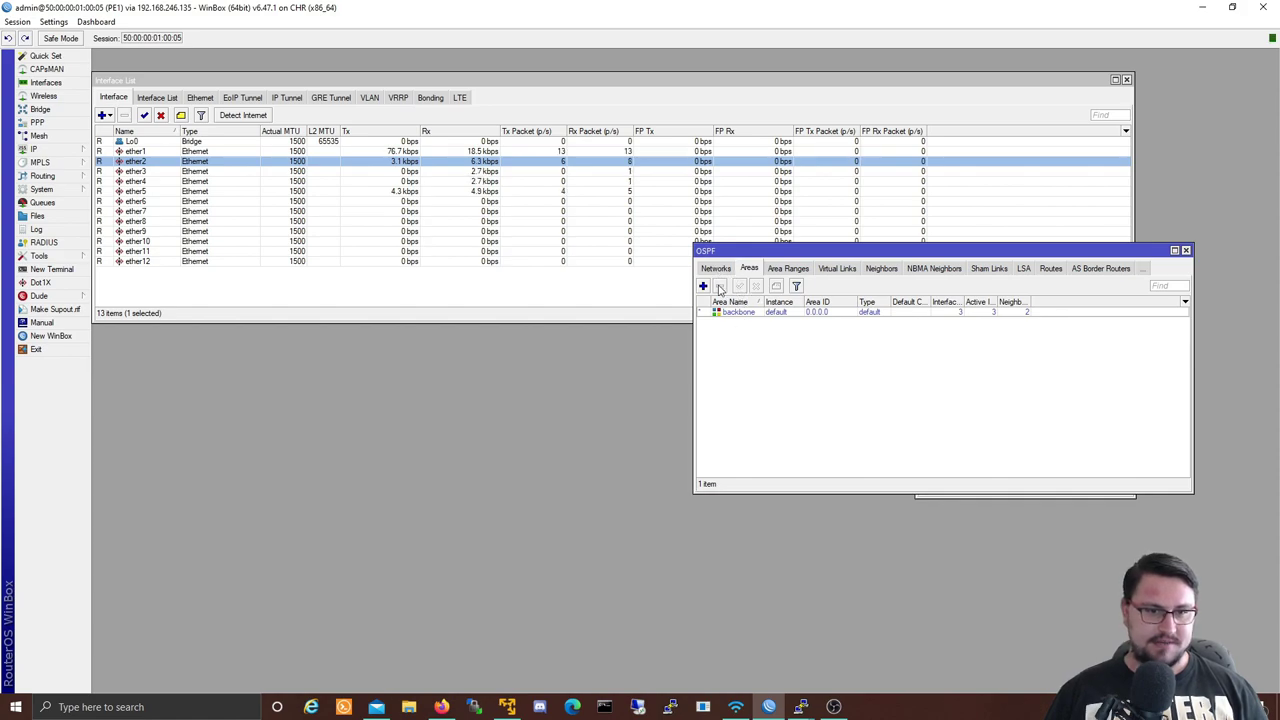
click(716, 268)
click(717, 269)
double_click(808, 316)
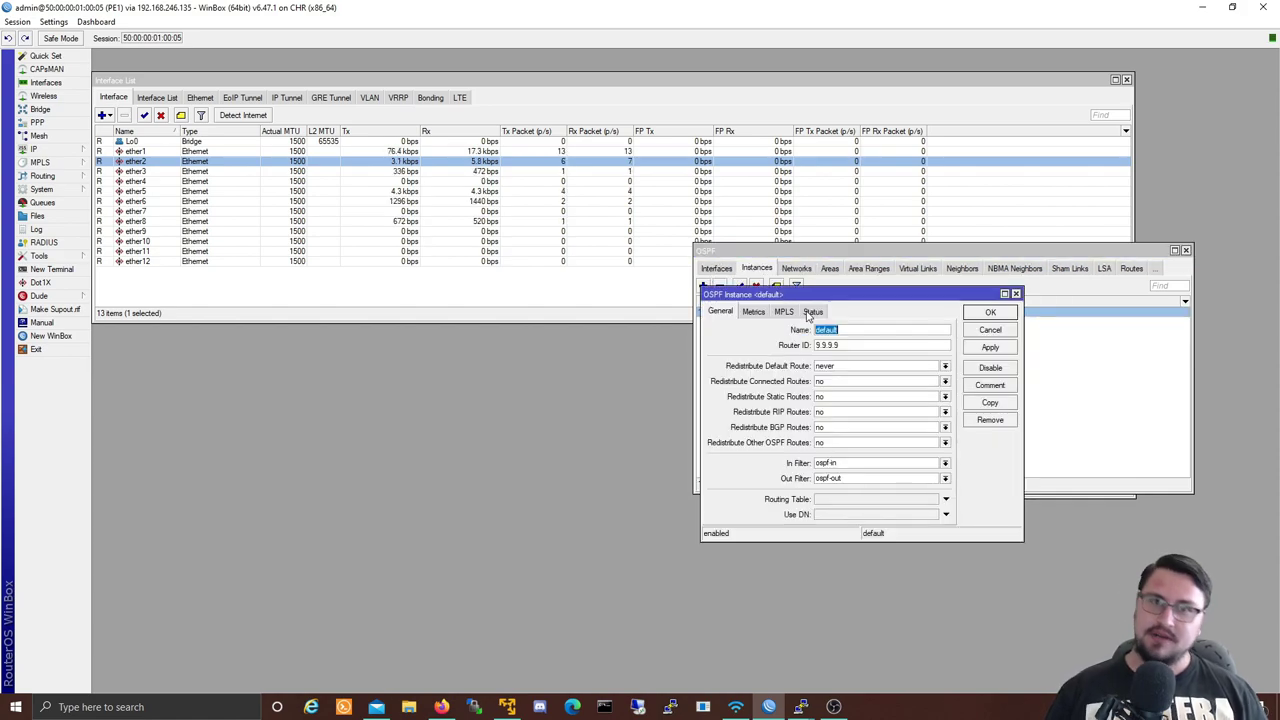
drag(862, 345, 232, 390)
text(1.1.1.1)
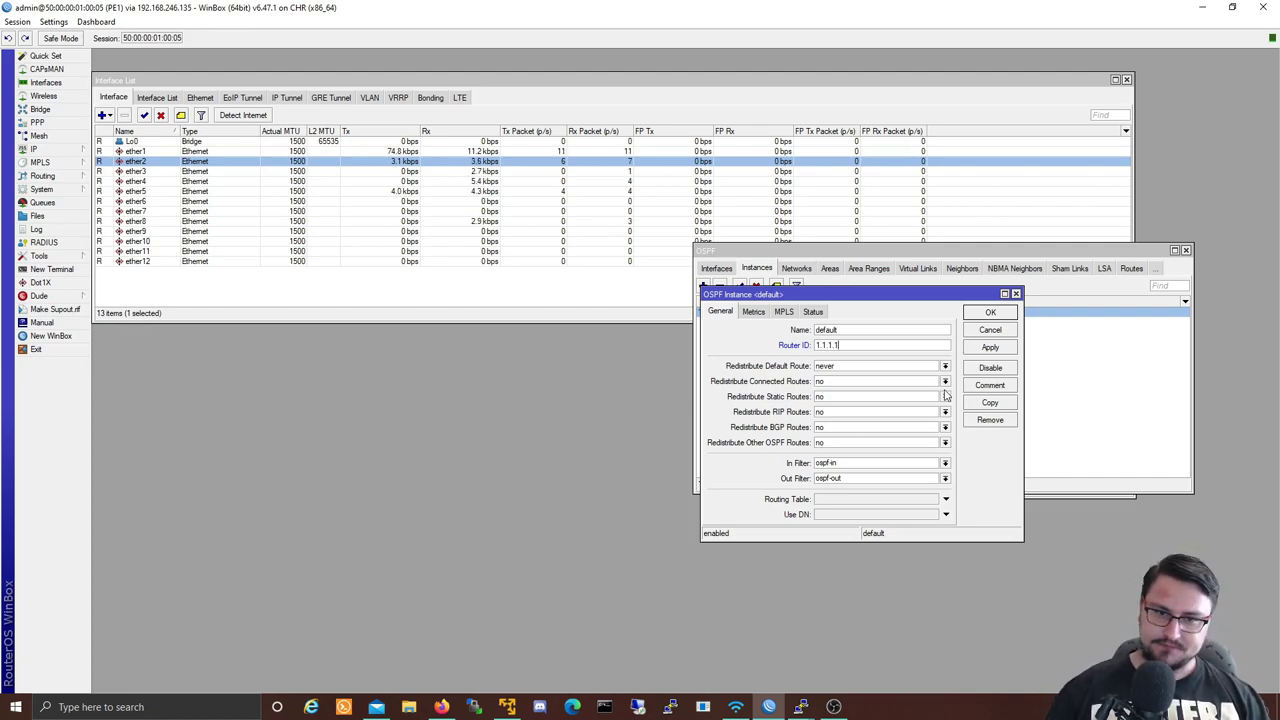
click(982, 314)
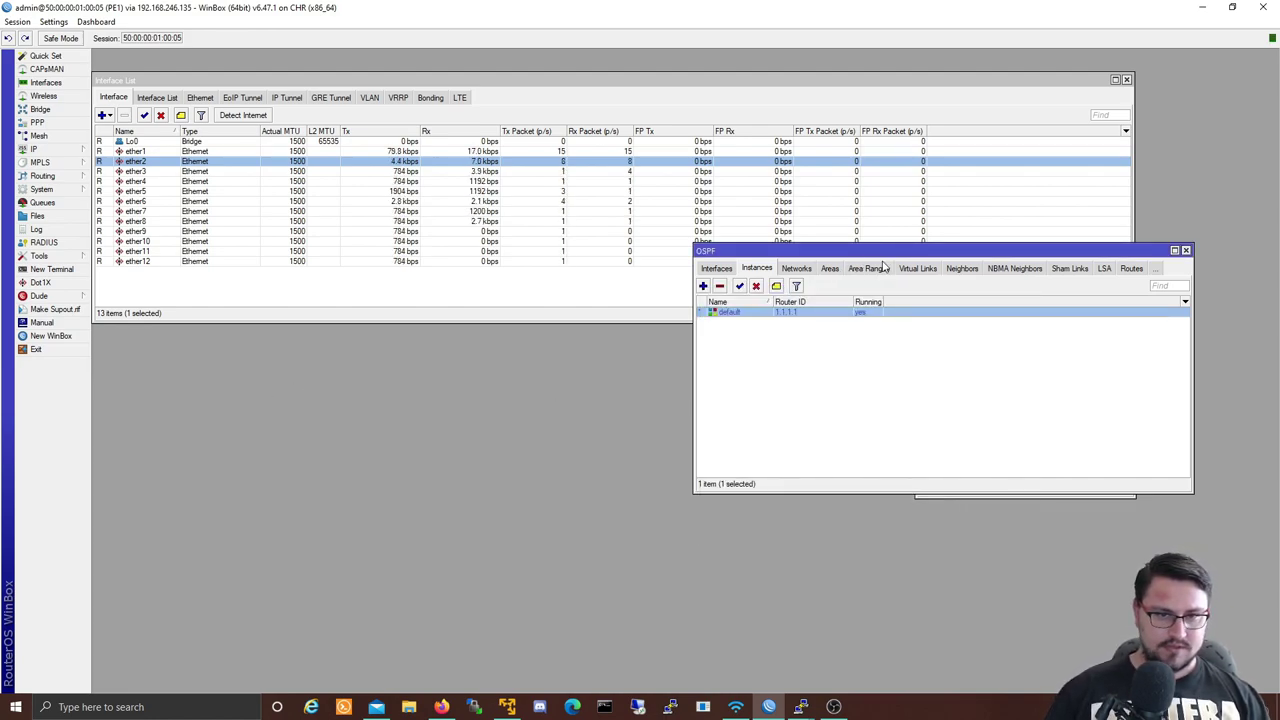
click(914, 268)
click(842, 268)
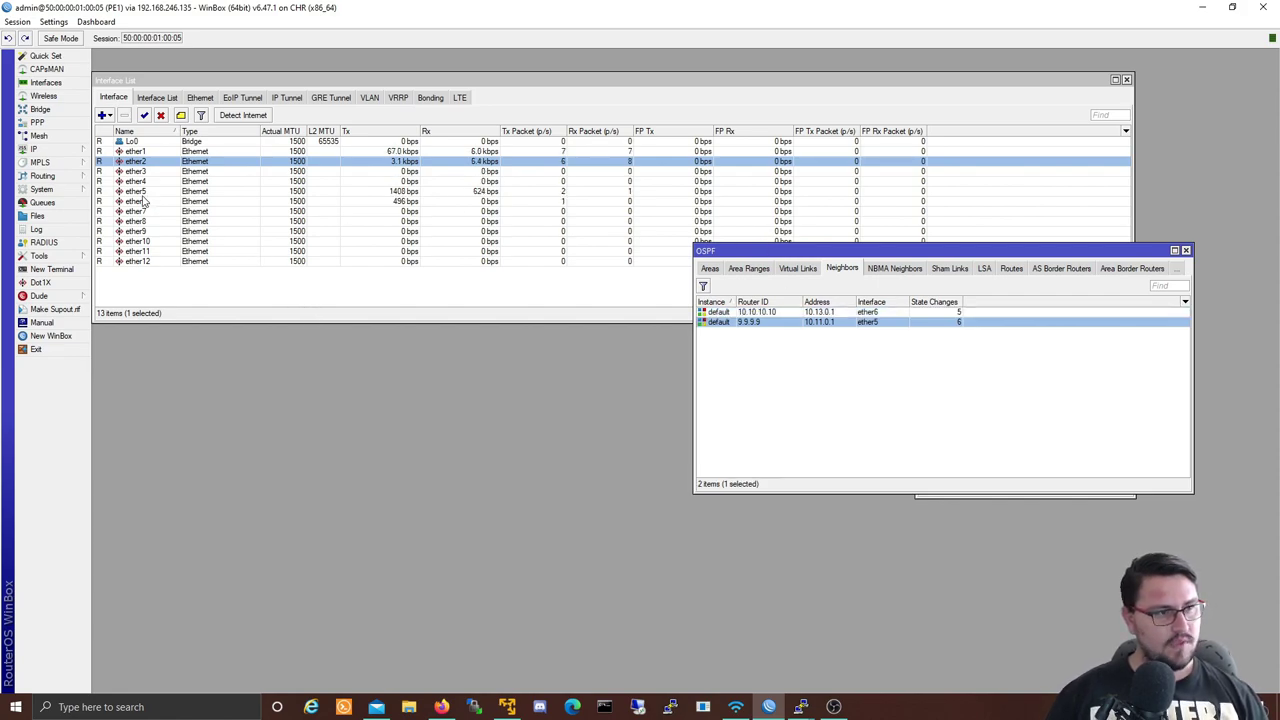
- Add a logging rule for the ospf topic with the memory action
click(58, 193)
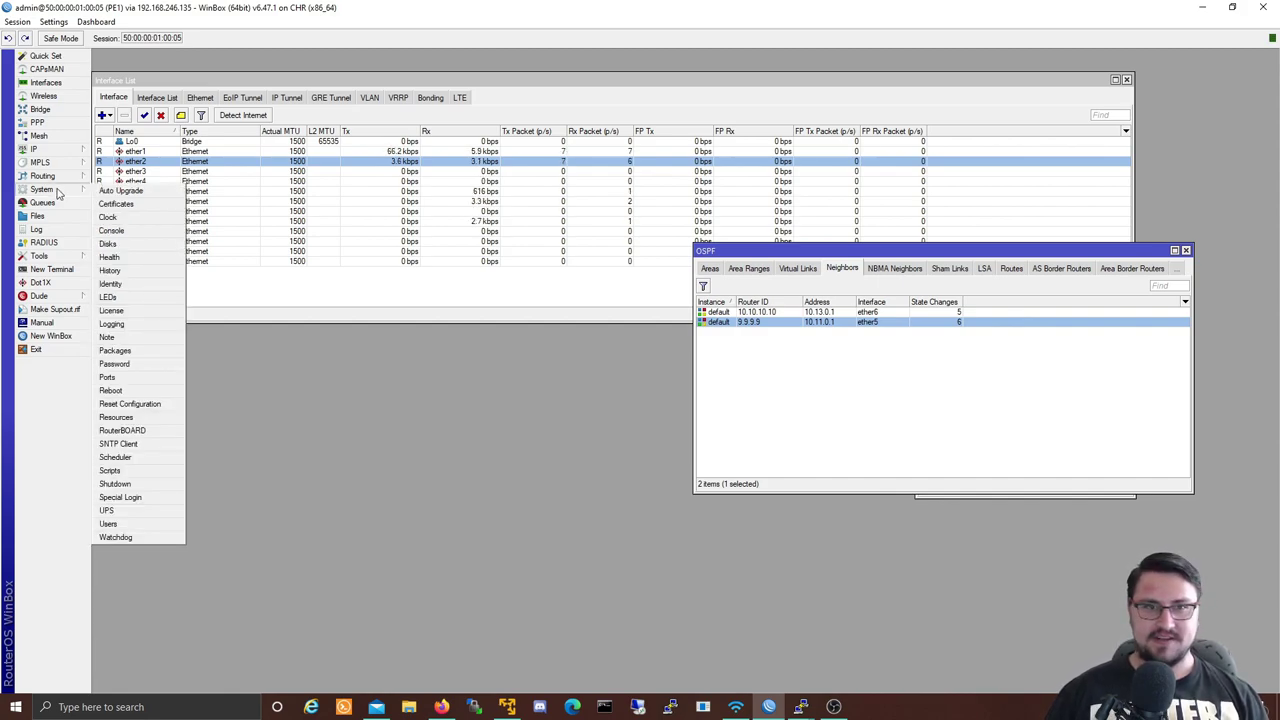
click(61, 189)
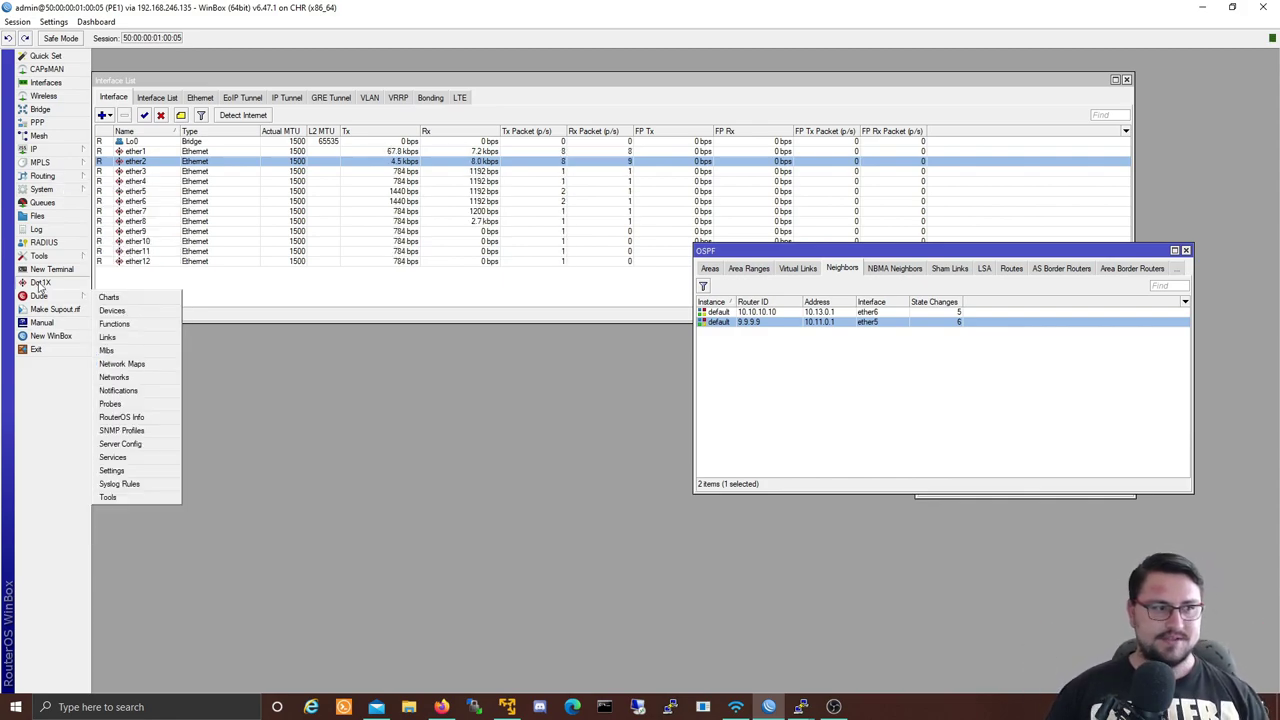
mouse_move(60, 189)
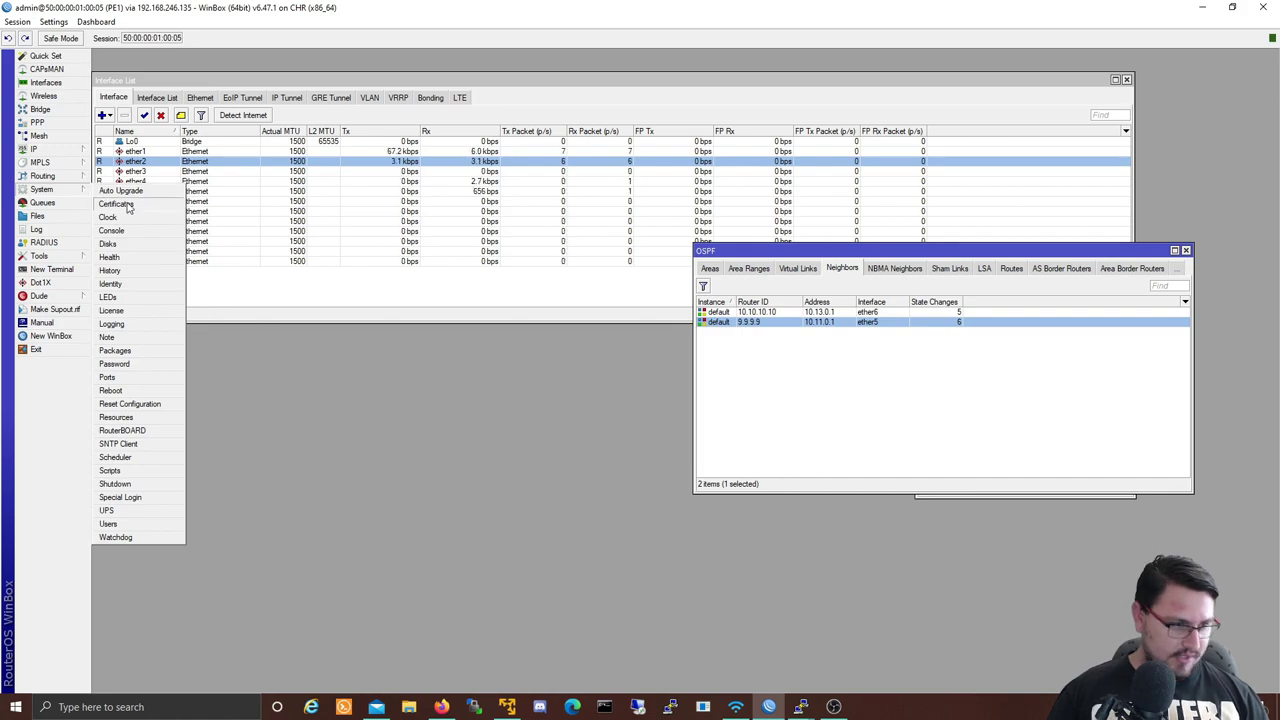
click(130, 323)
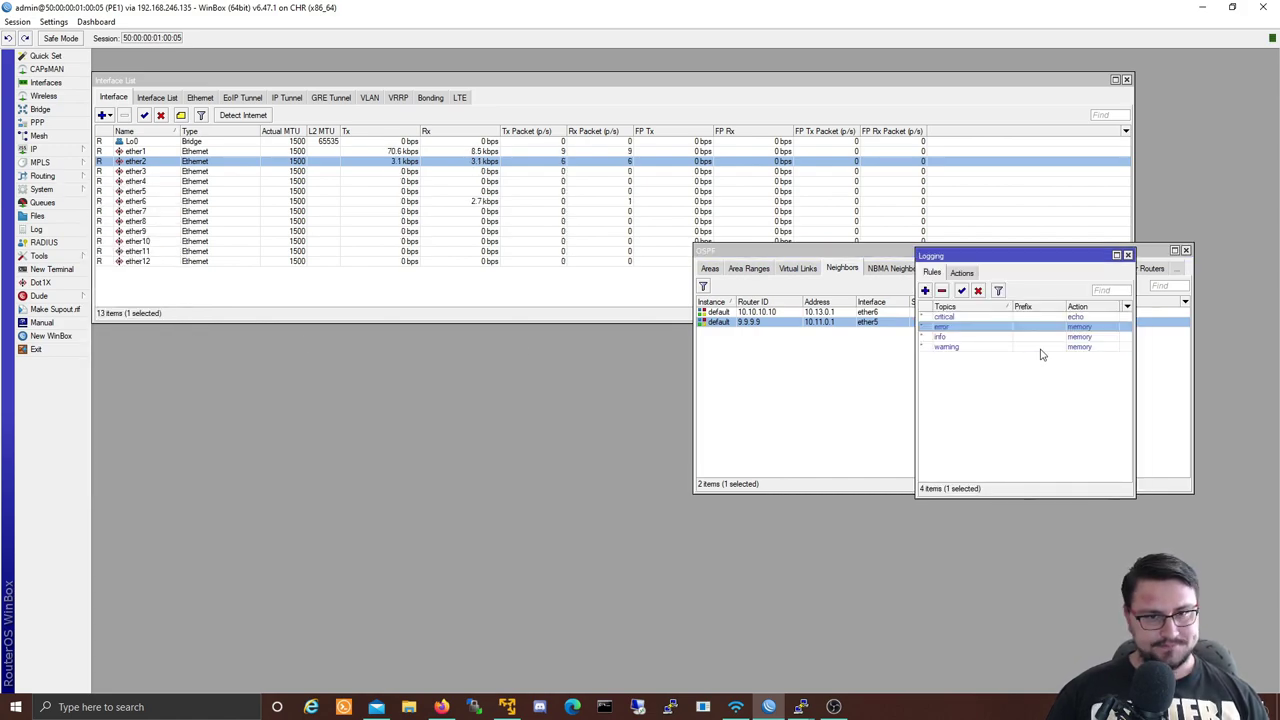
click(927, 291)
click(710, 332)
click(704, 323)
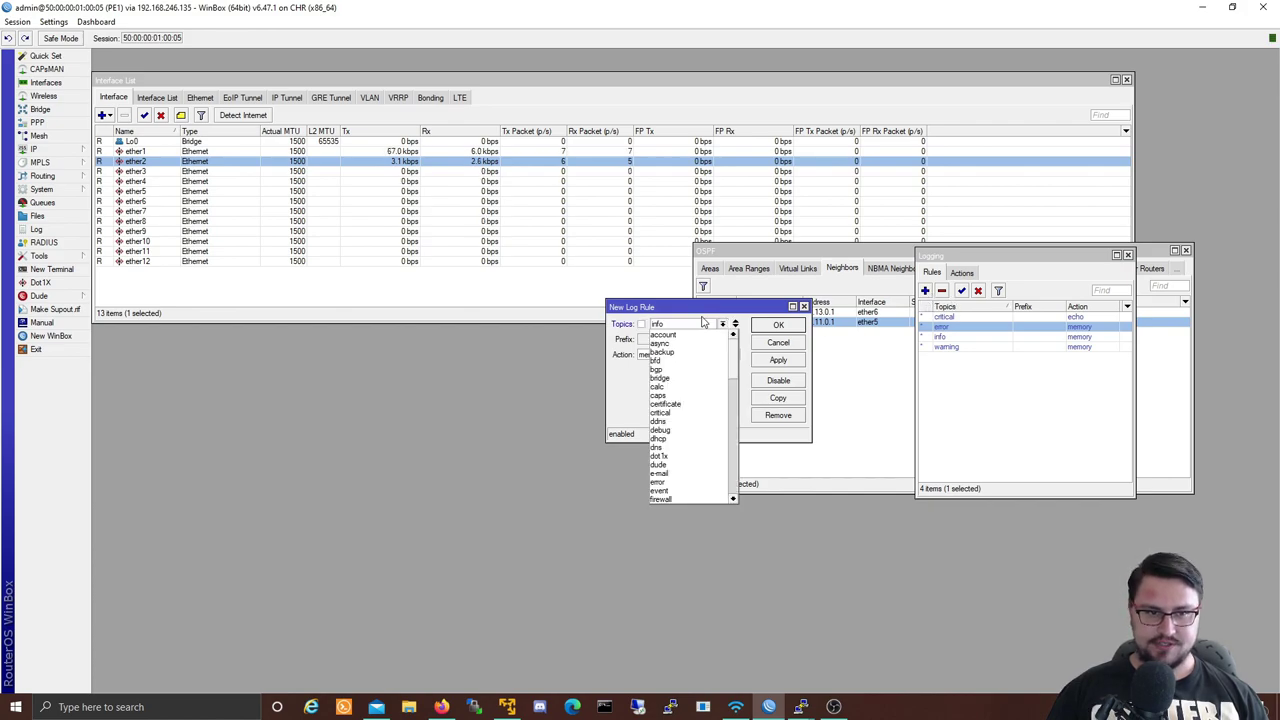
scroll(700, 420, down, 6)
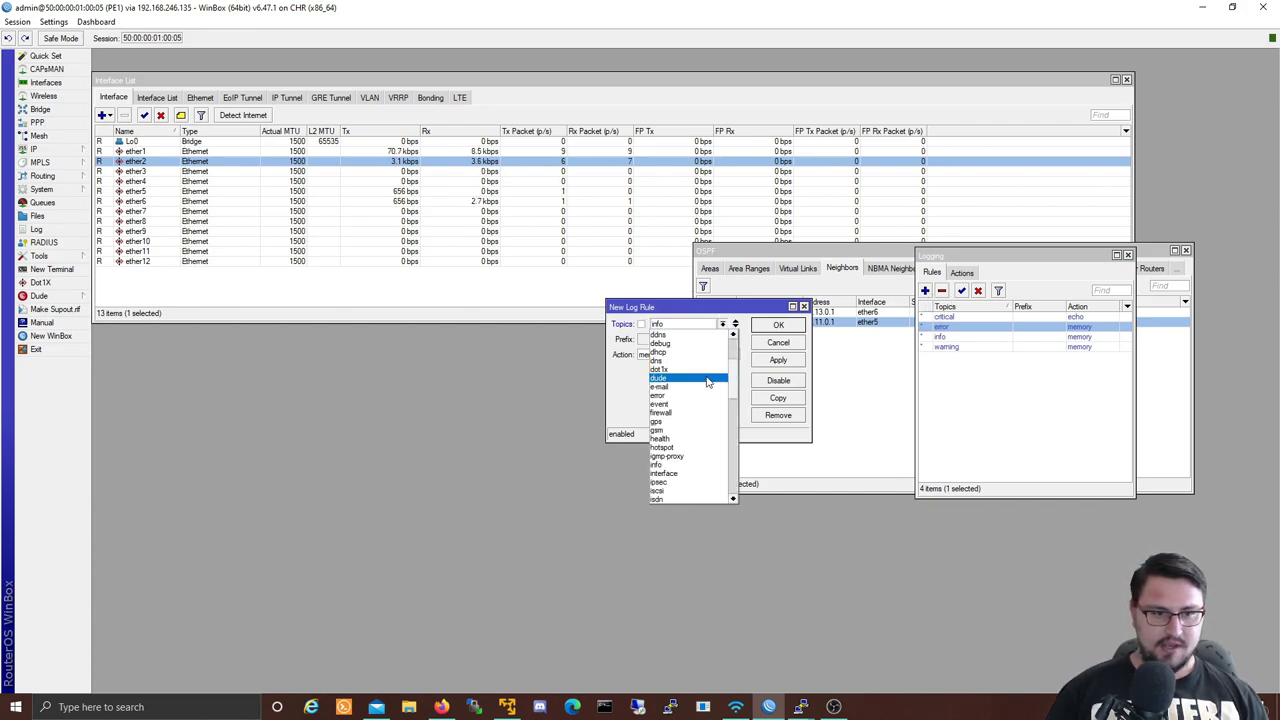
scroll(688, 478, down, 3)
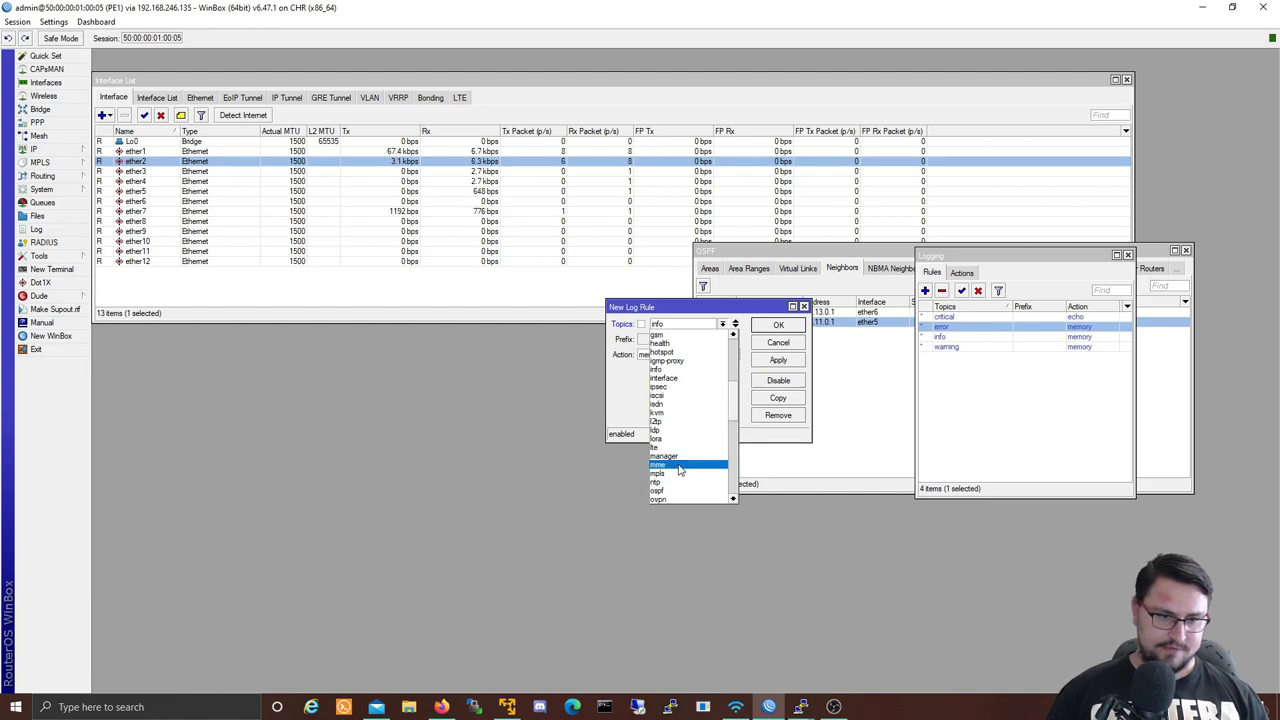
click(688, 485)
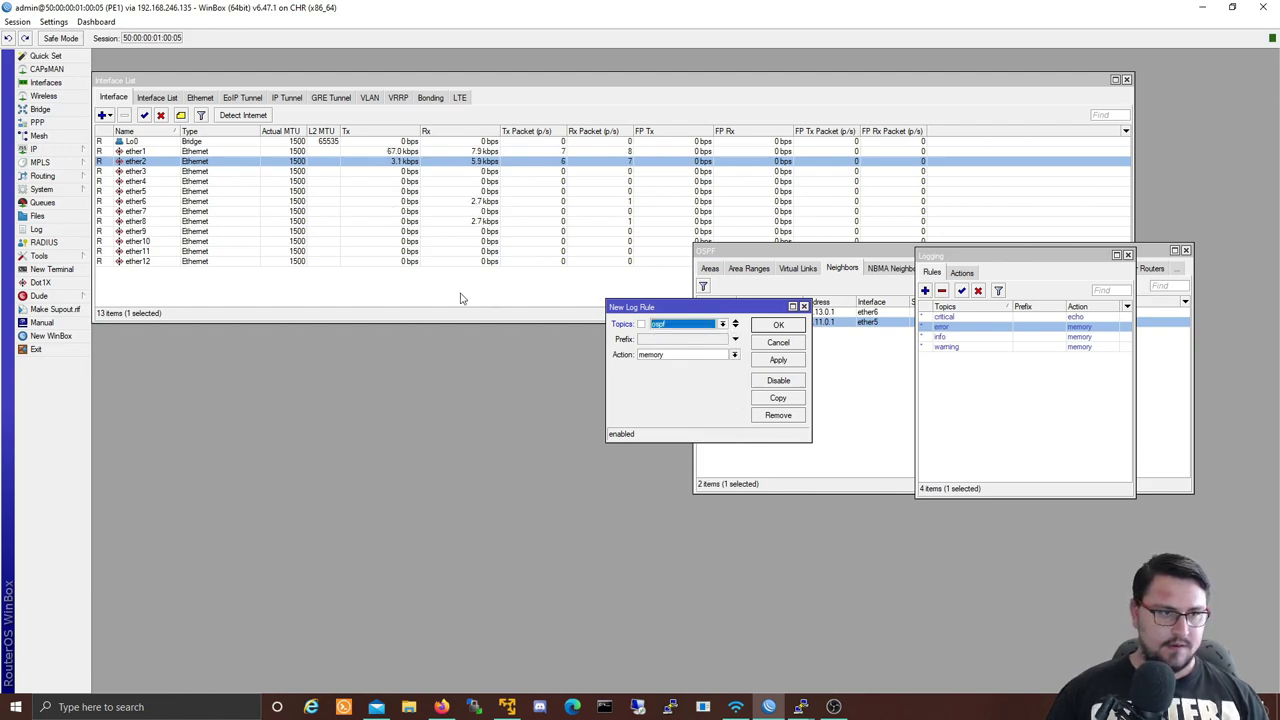
click(779, 361)
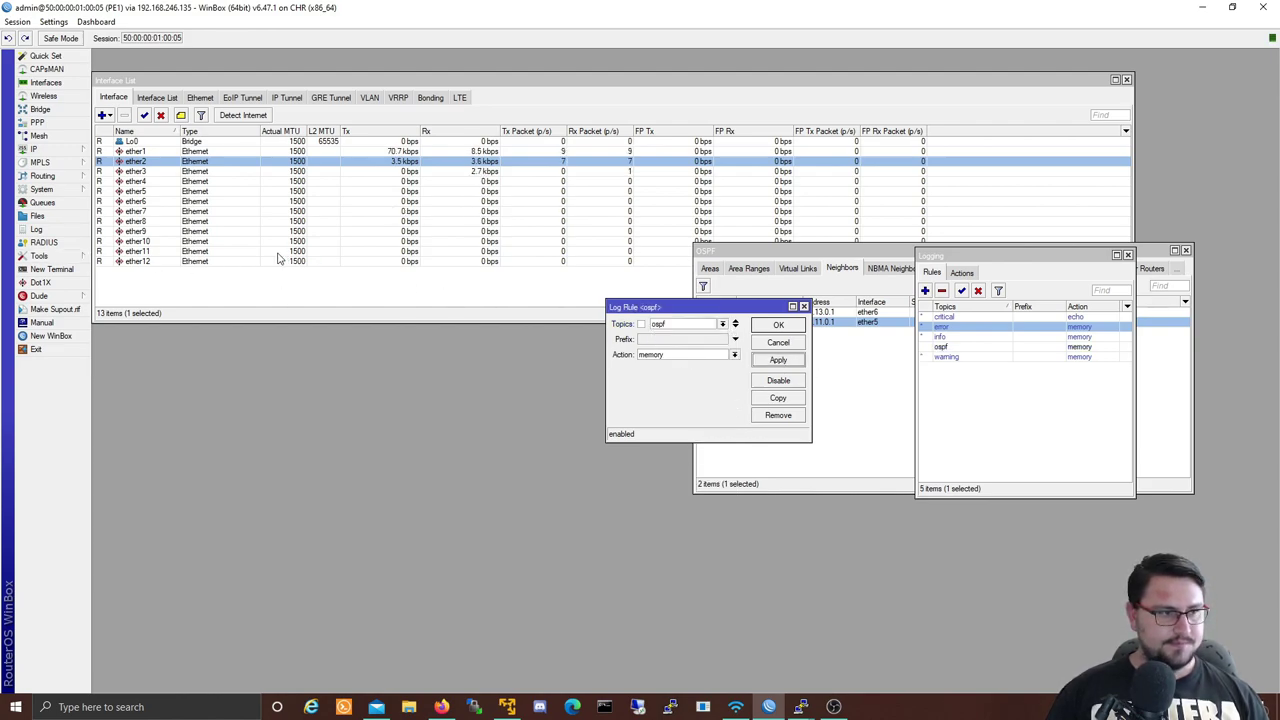
- Open the log and examine the OSPF debug entries for sent and received Hello packets and their raw contents
click(45, 229)
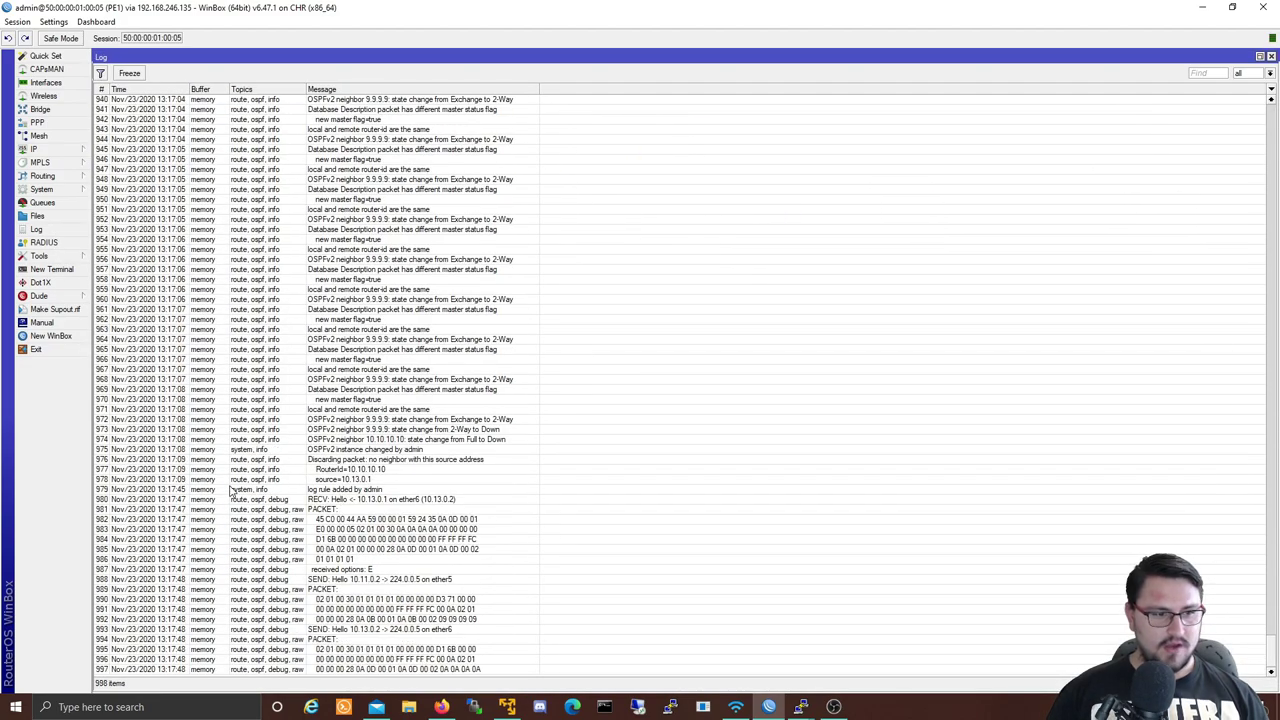
click(231, 490)
click(234, 512)
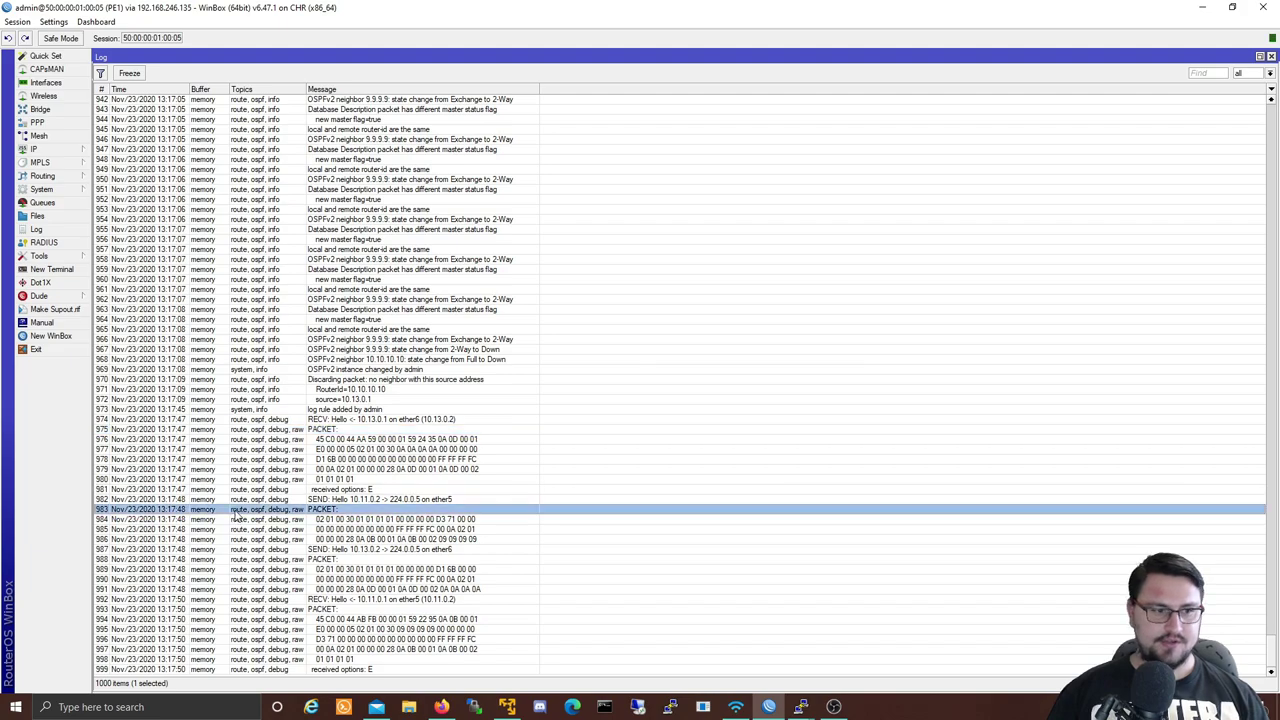
click(245, 490)
click(245, 449)
click(244, 420)
click(250, 450)
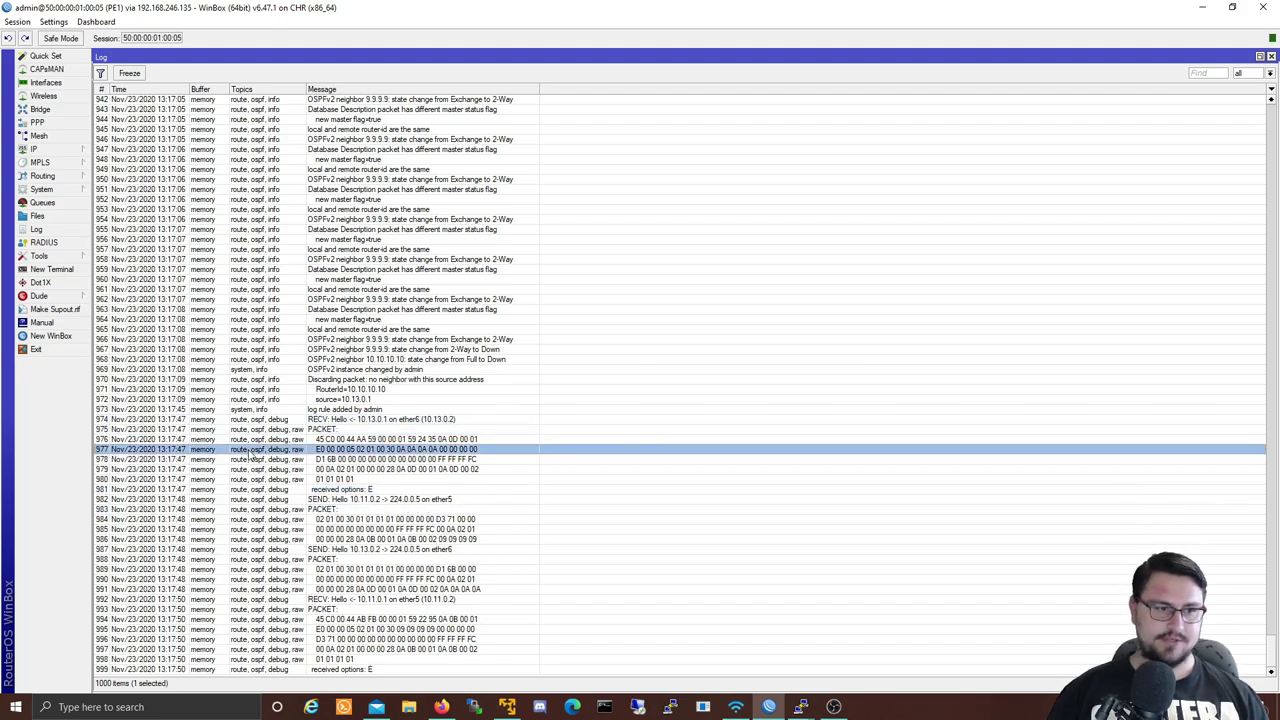
click(298, 421)
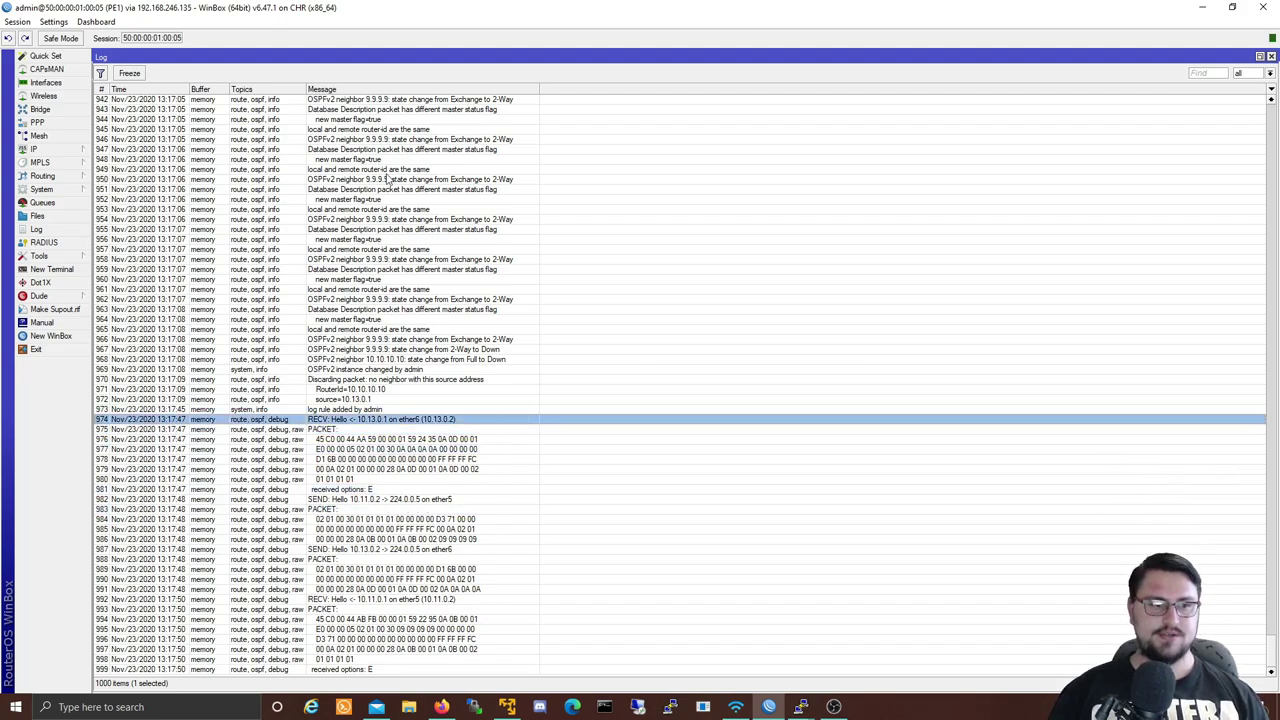
click(383, 481)
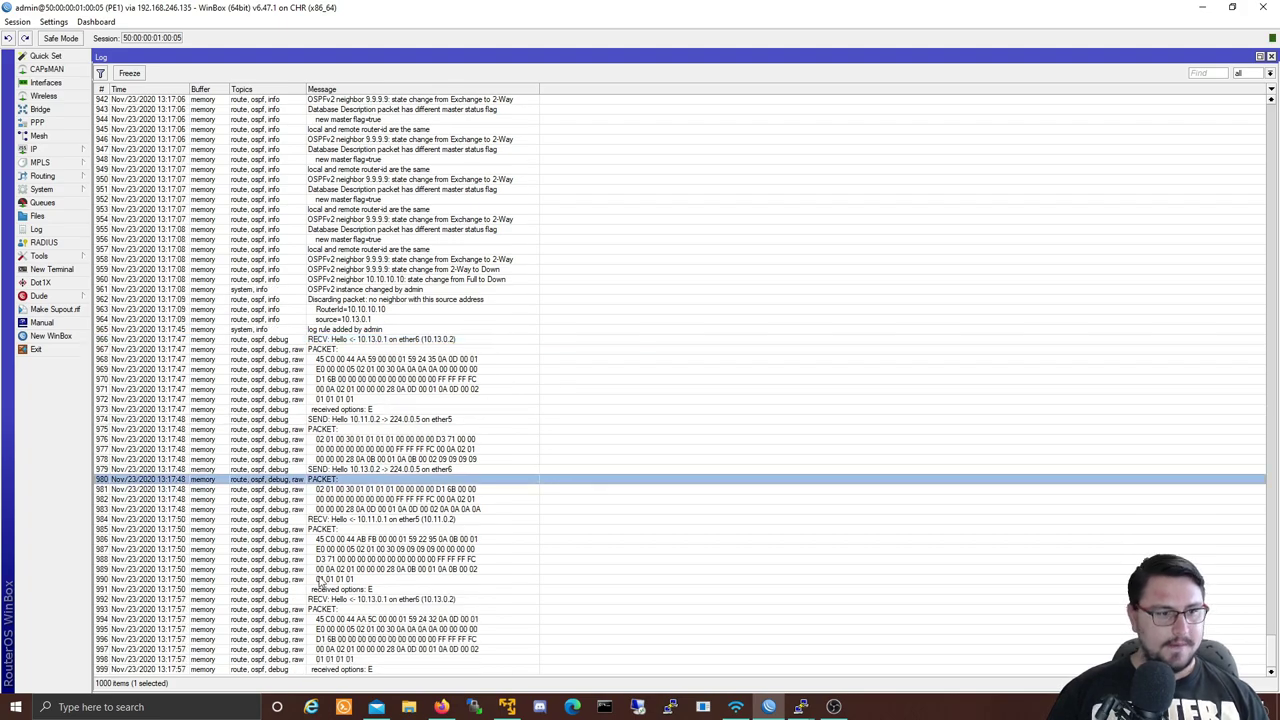
click(362, 430)
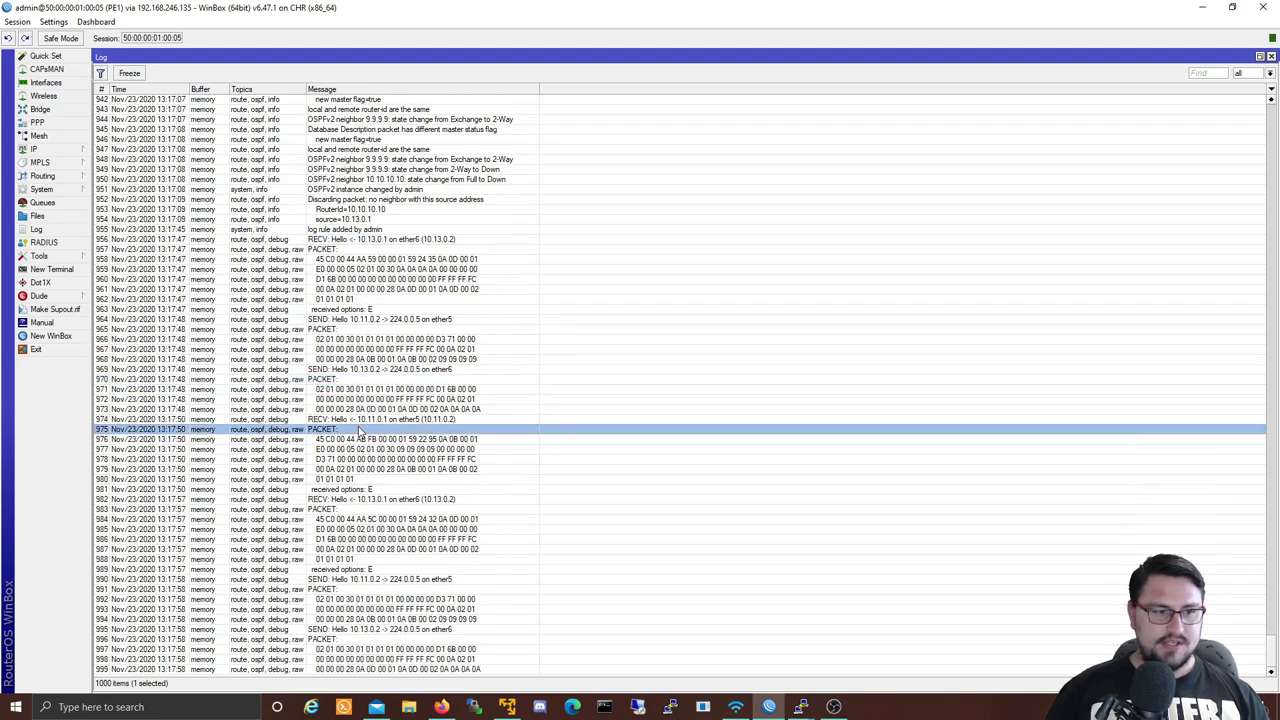
click(348, 450)
click(348, 489)
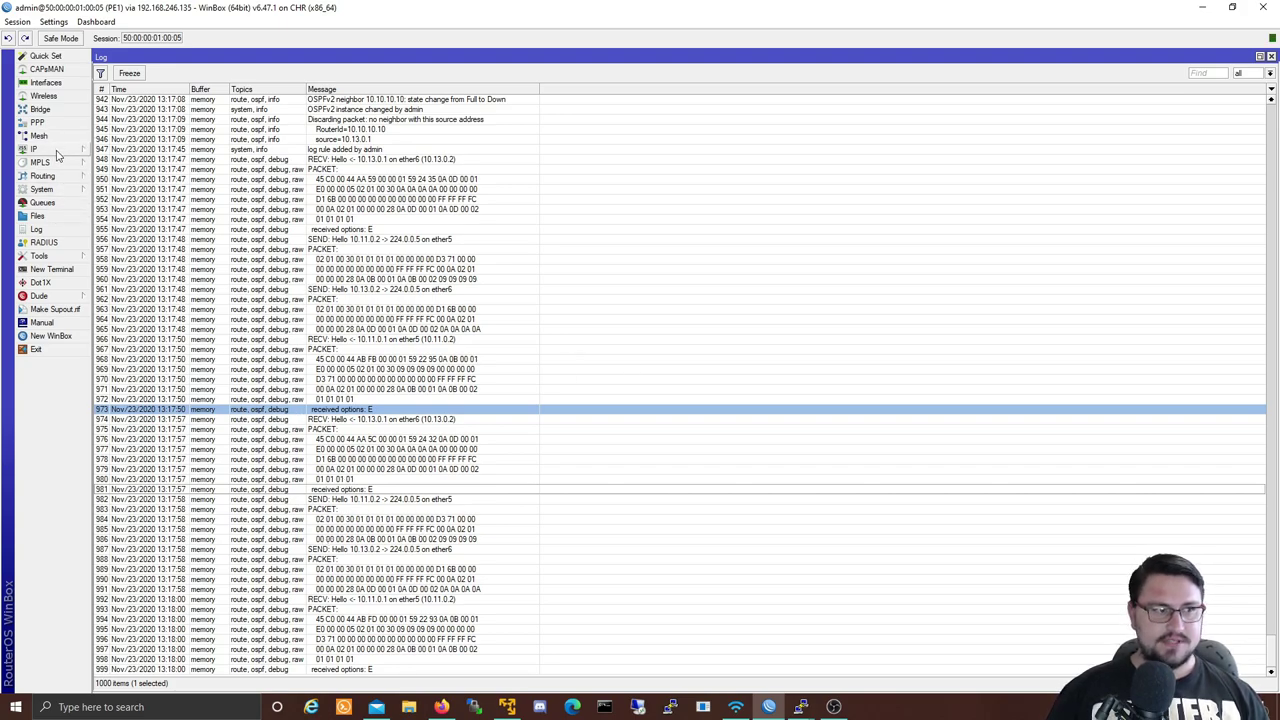
- Disable the ospf logging rule and remove it from the logging rules
click(42, 189)
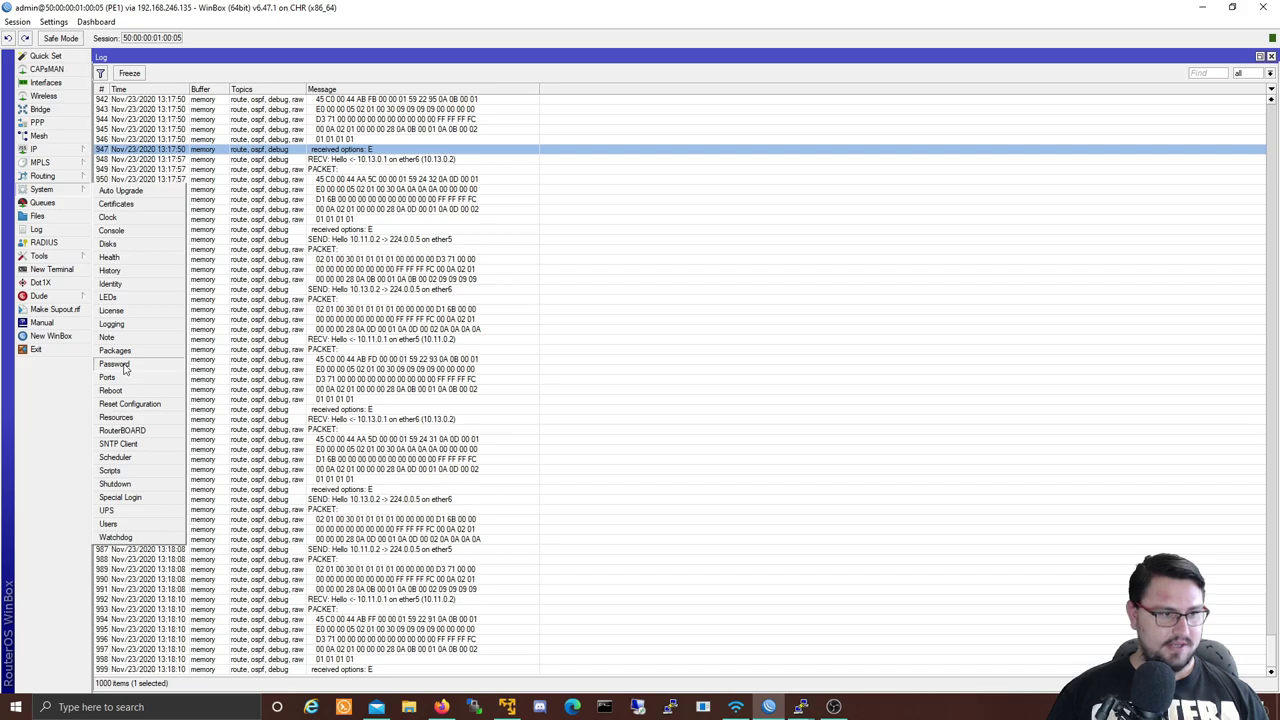
click(118, 324)
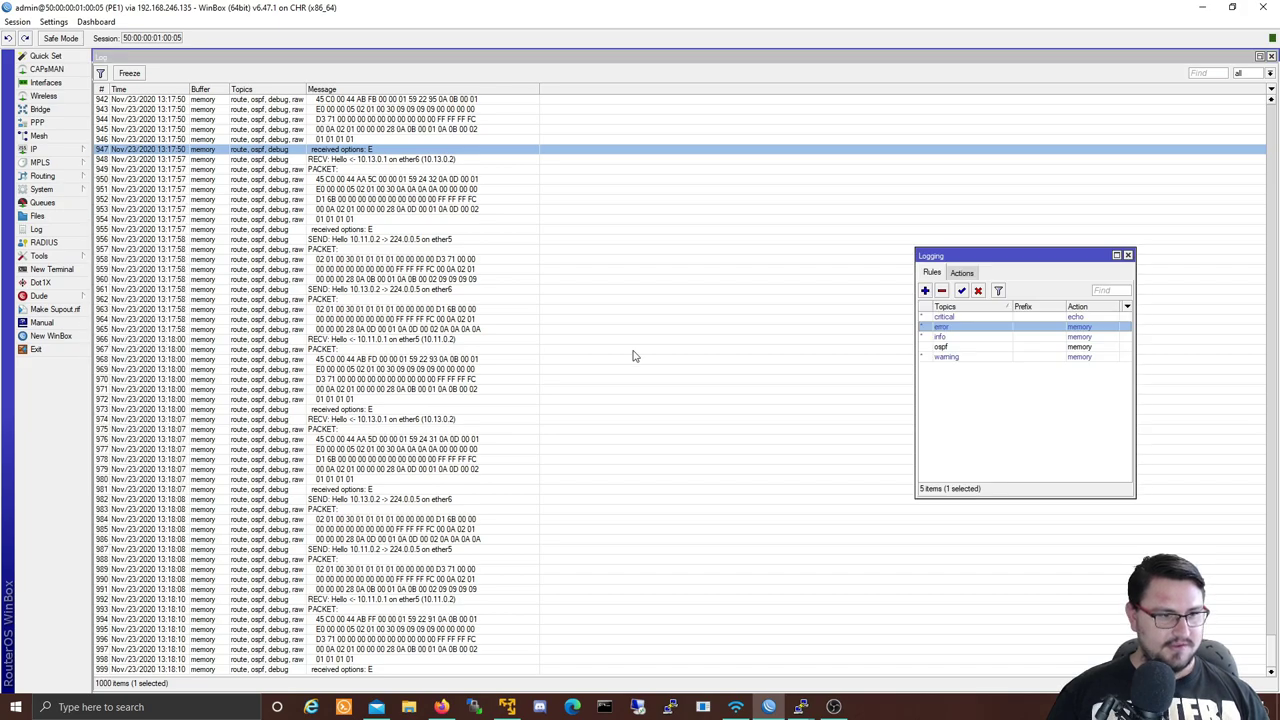
click(950, 358)
click(951, 347)
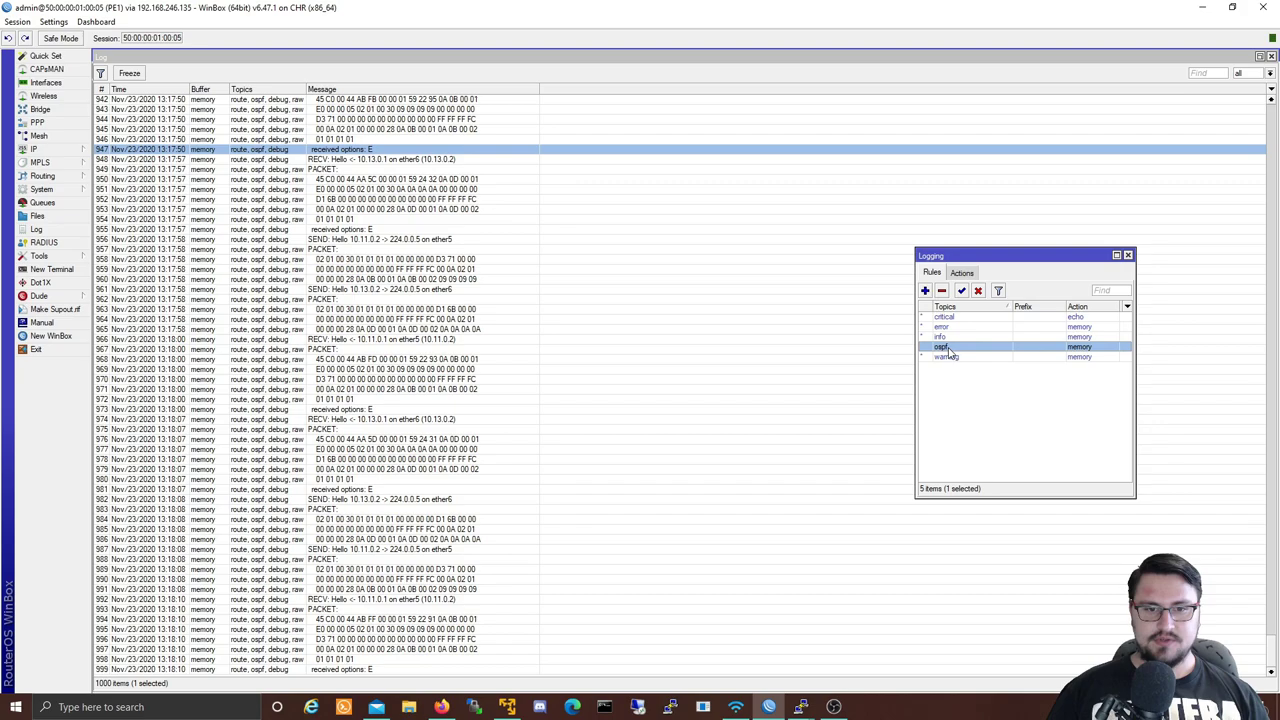
click(979, 291)
click(941, 291)
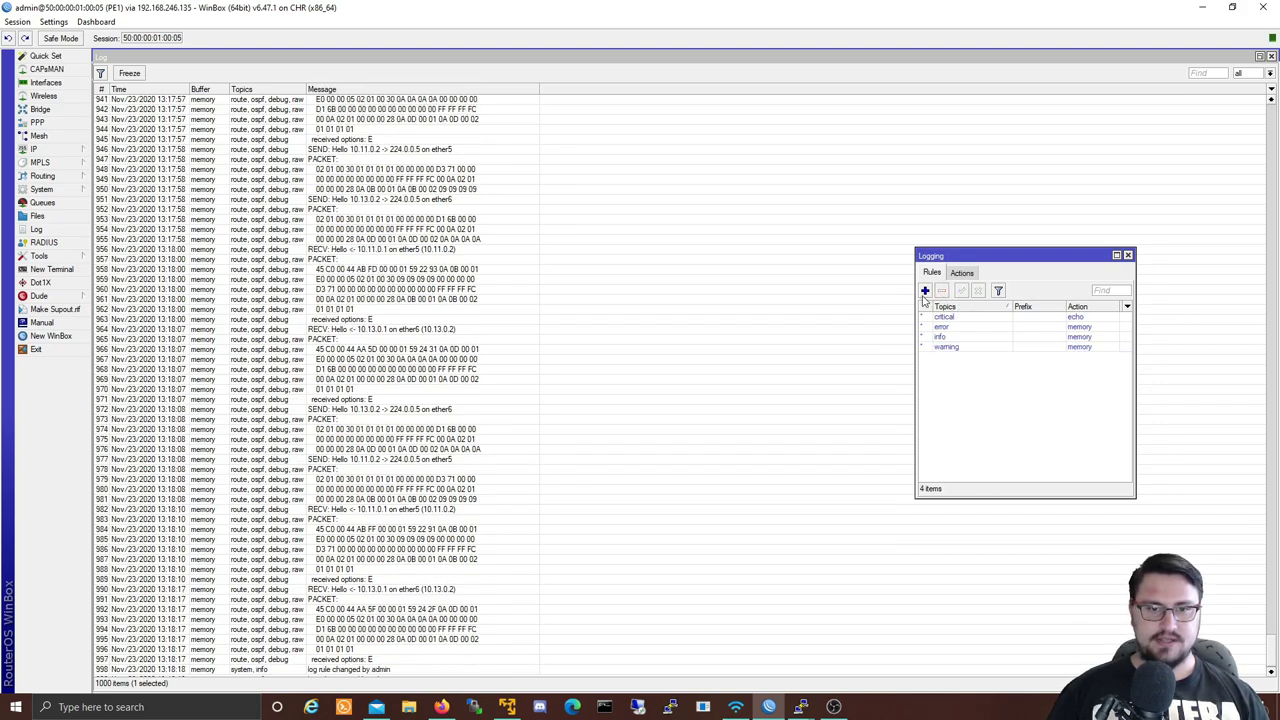
- Add a logging rule for the bgp topic with the memory action
click(925, 291)
click(700, 326)
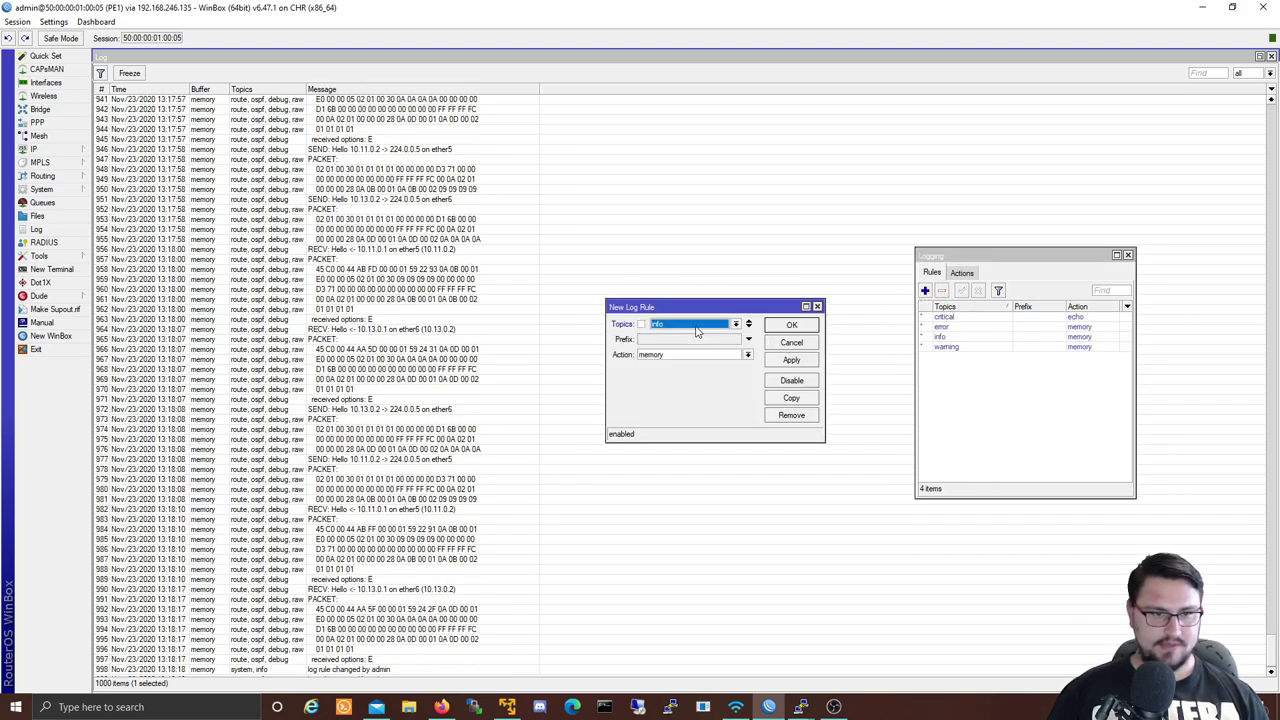
scroll(690, 370, down, 7)
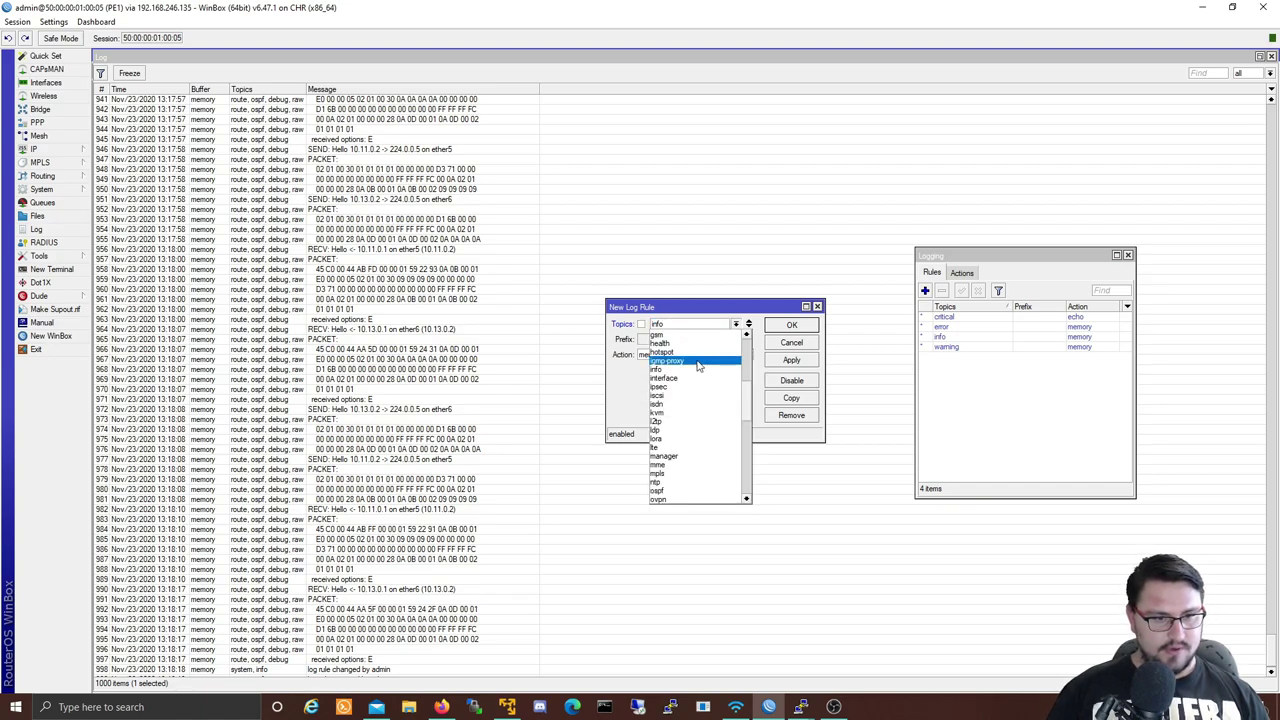
scroll(700, 400, up, 8)
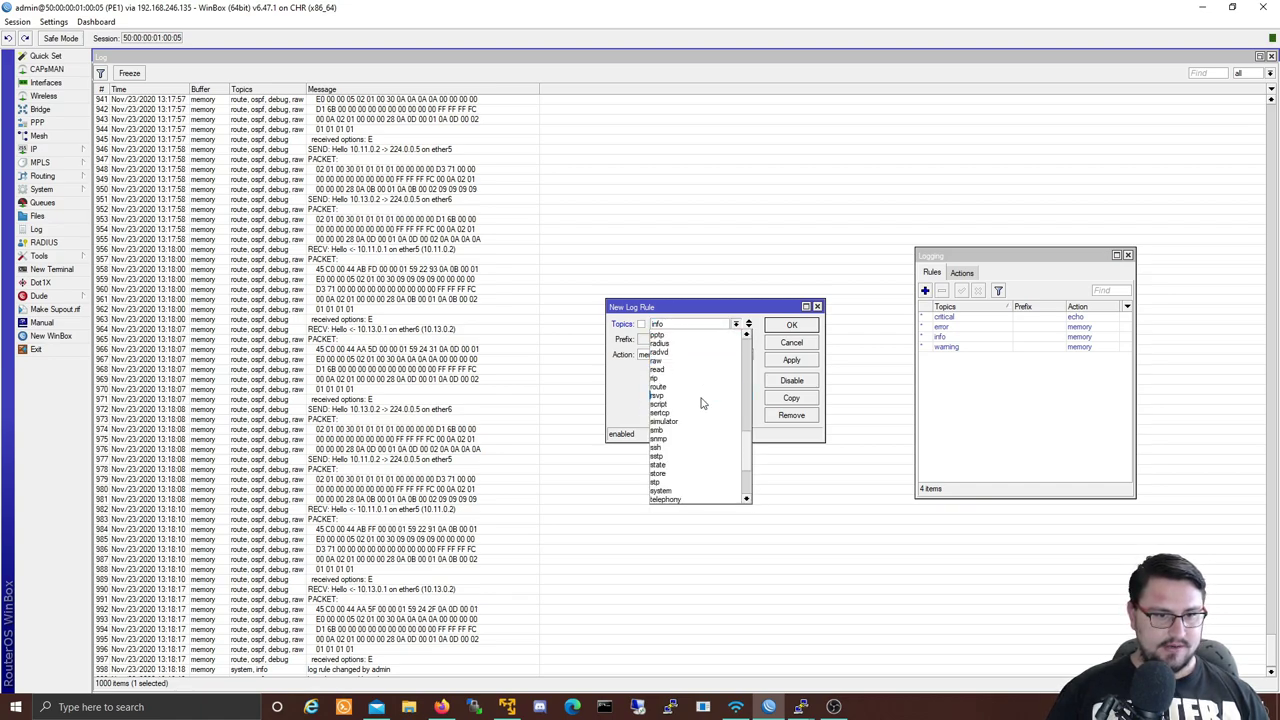
click(684, 352)
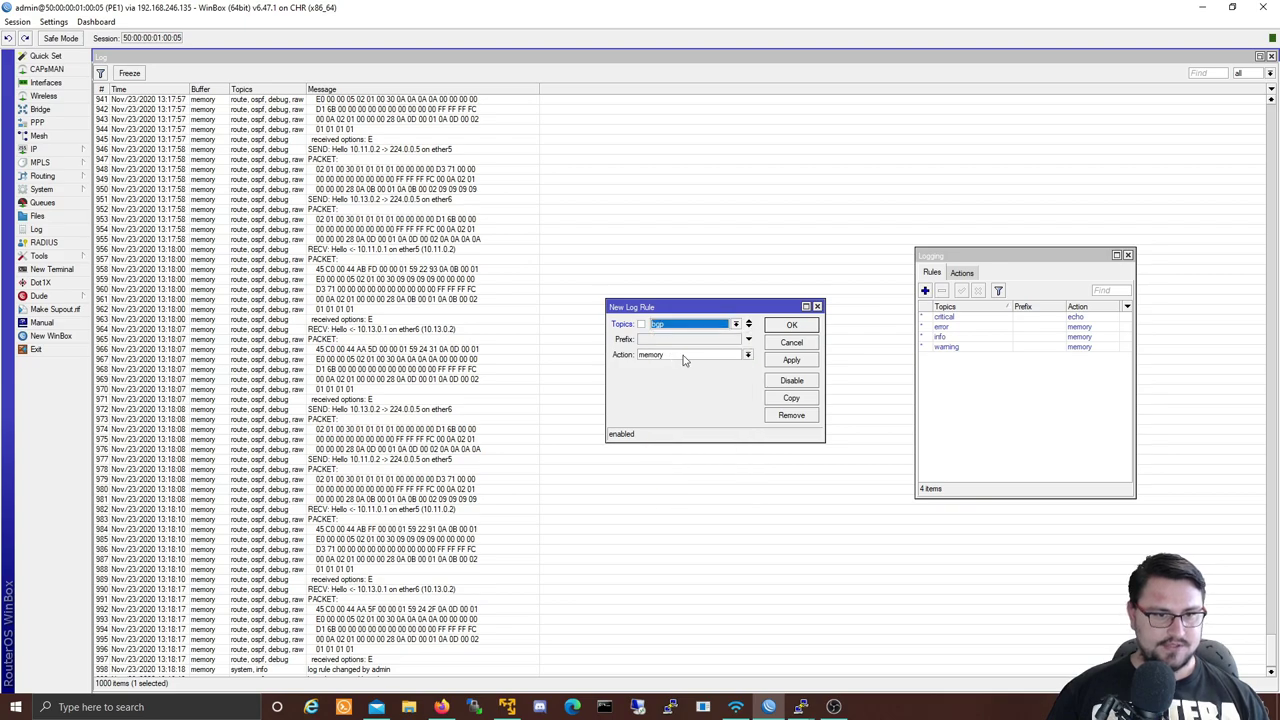
click(793, 360)
click(791, 325)
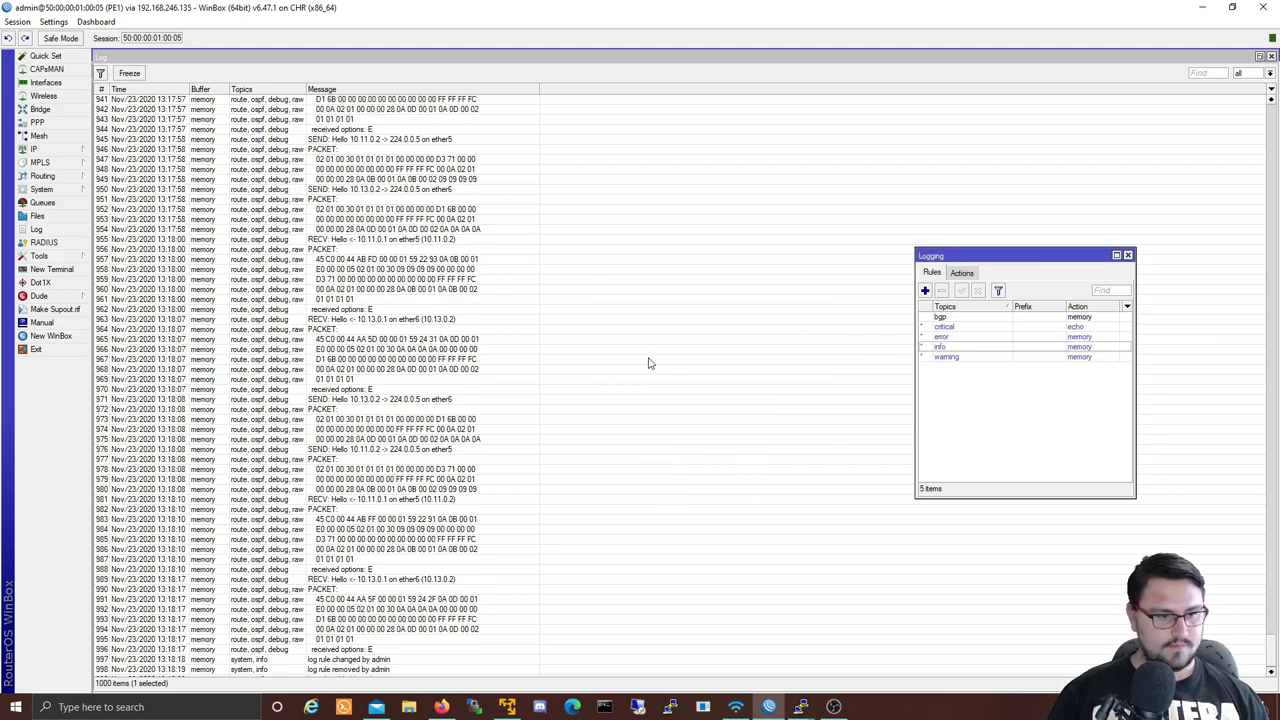
- Examine the newest BGP debug entries in the log for sent and received keepalive messages
click(437, 420)
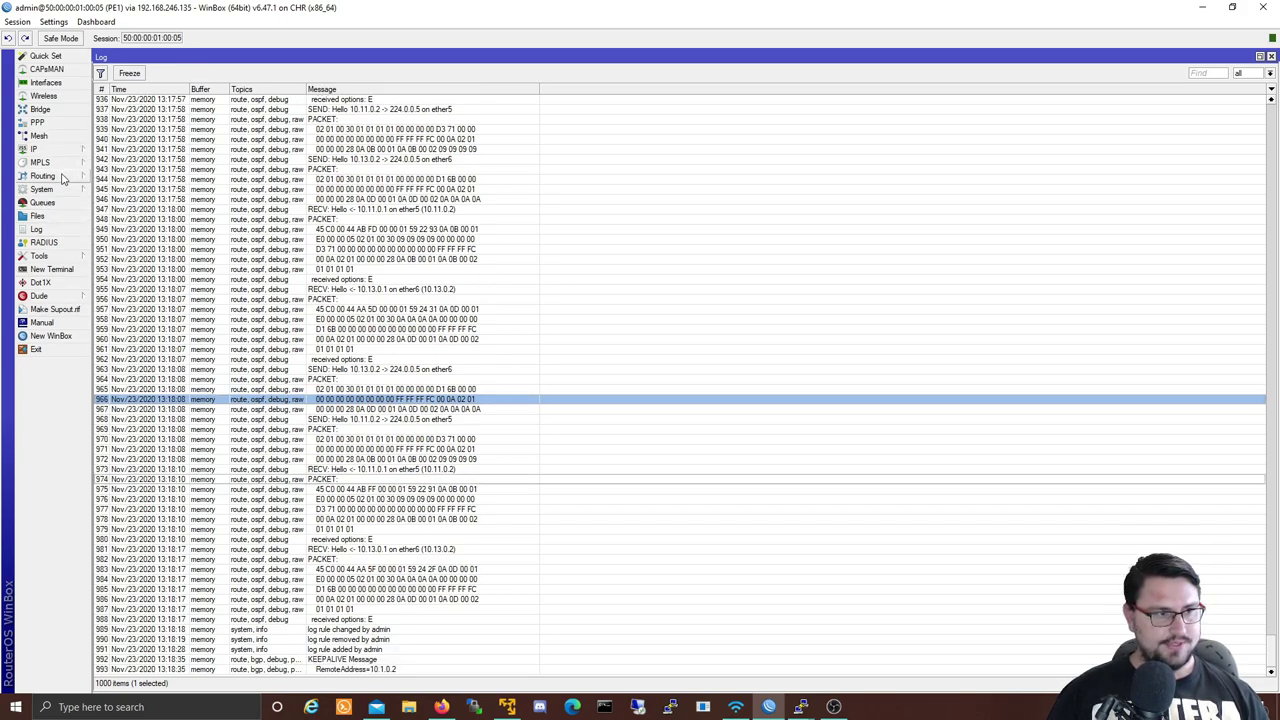
click(258, 600)
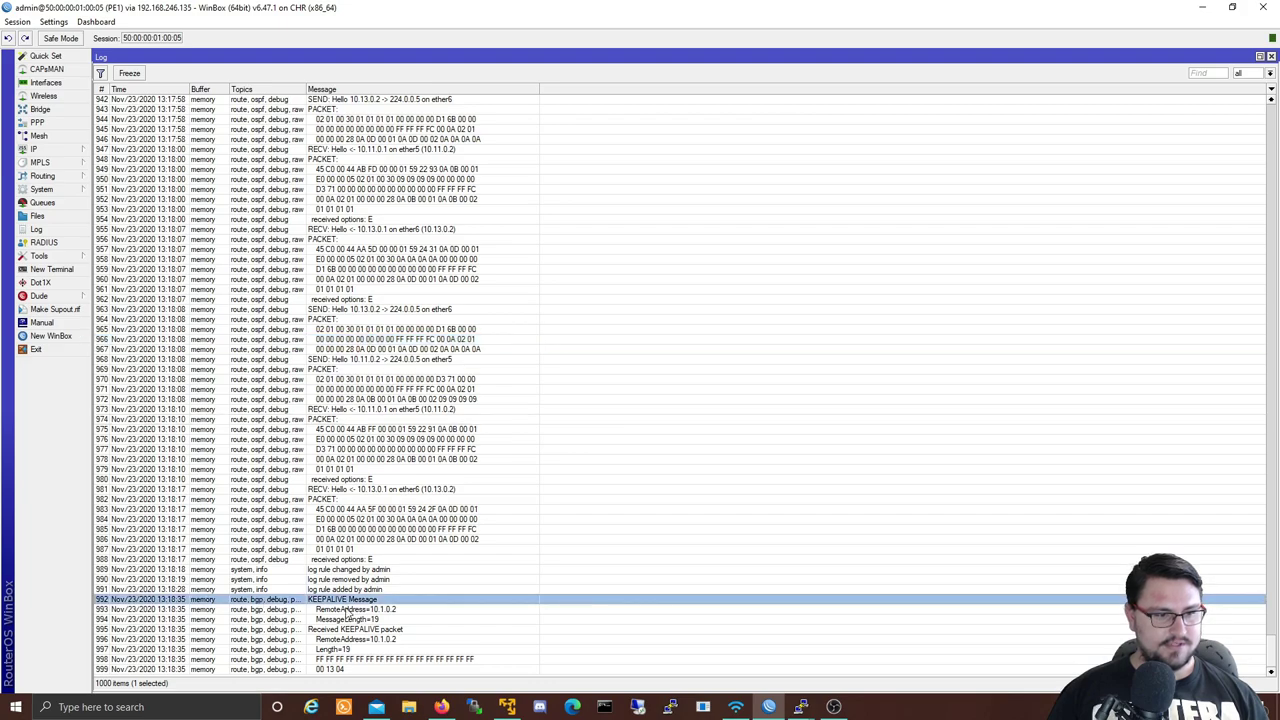
click(347, 619)
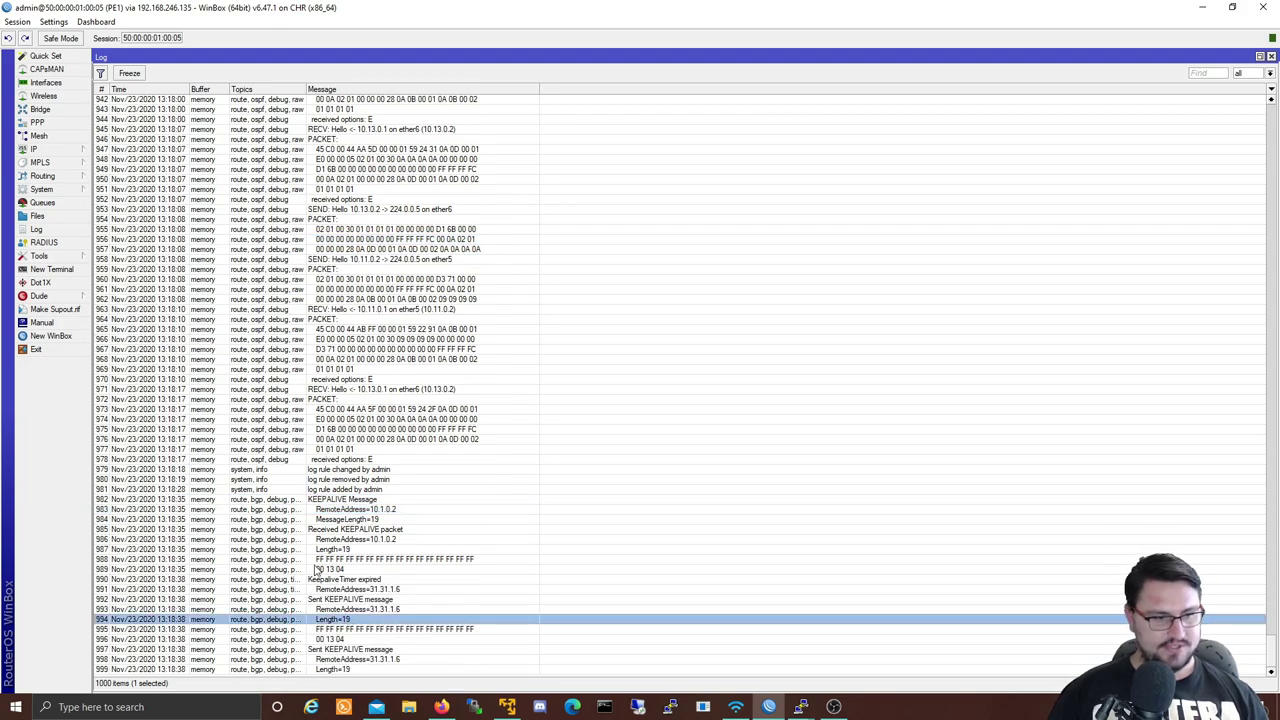
- Disable all four BGP peers at once and enable them again to restart their sessions
click(42, 176)
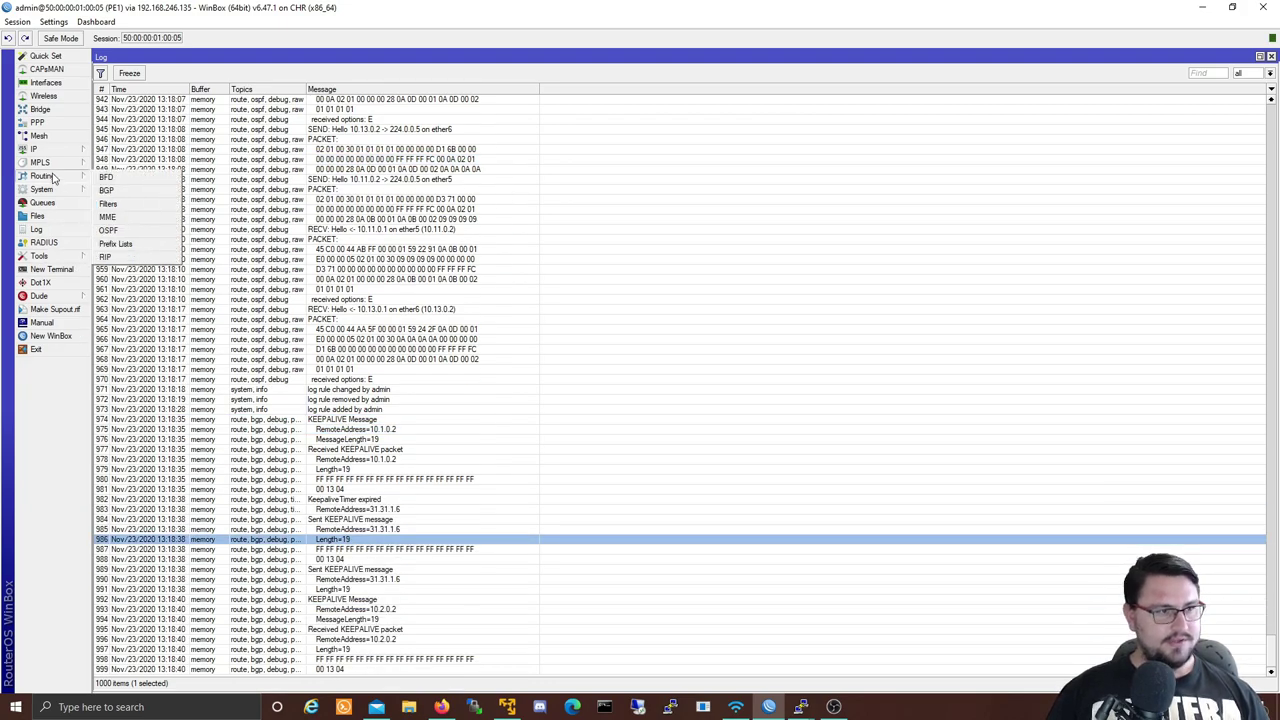
click(125, 190)
click(530, 272)
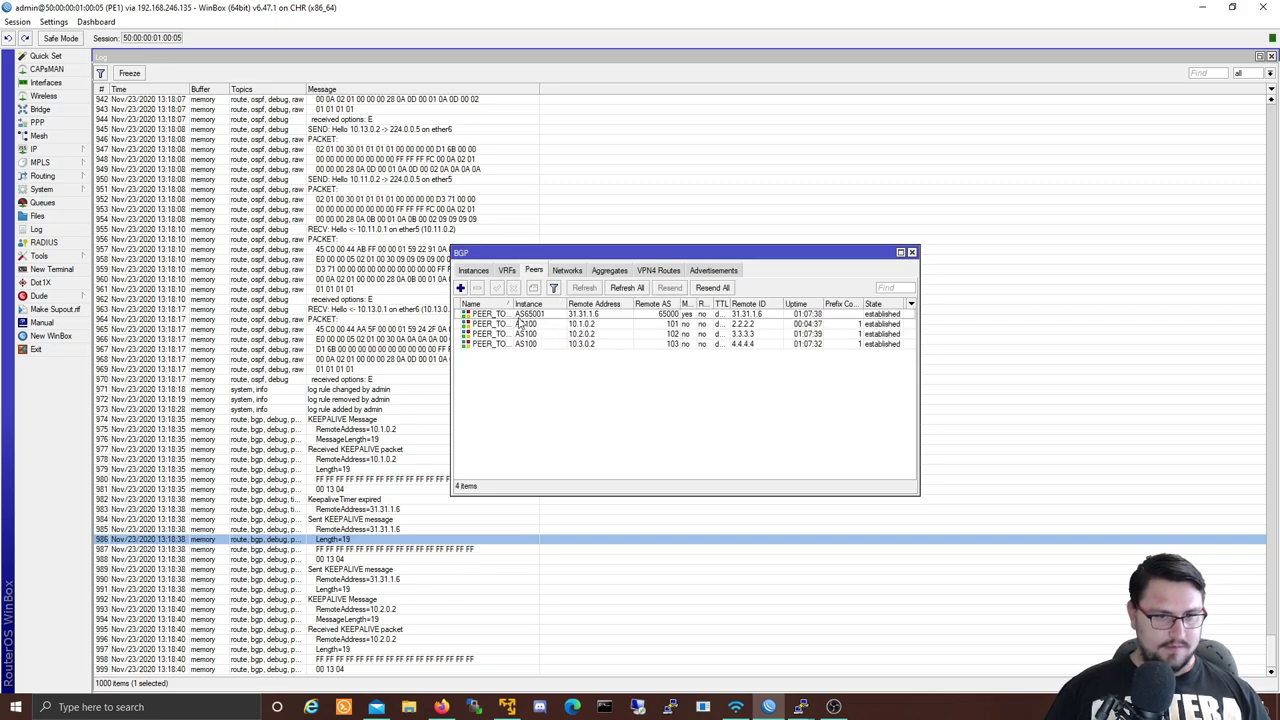
click(519, 316)
shift+click(515, 344)
click(513, 288)
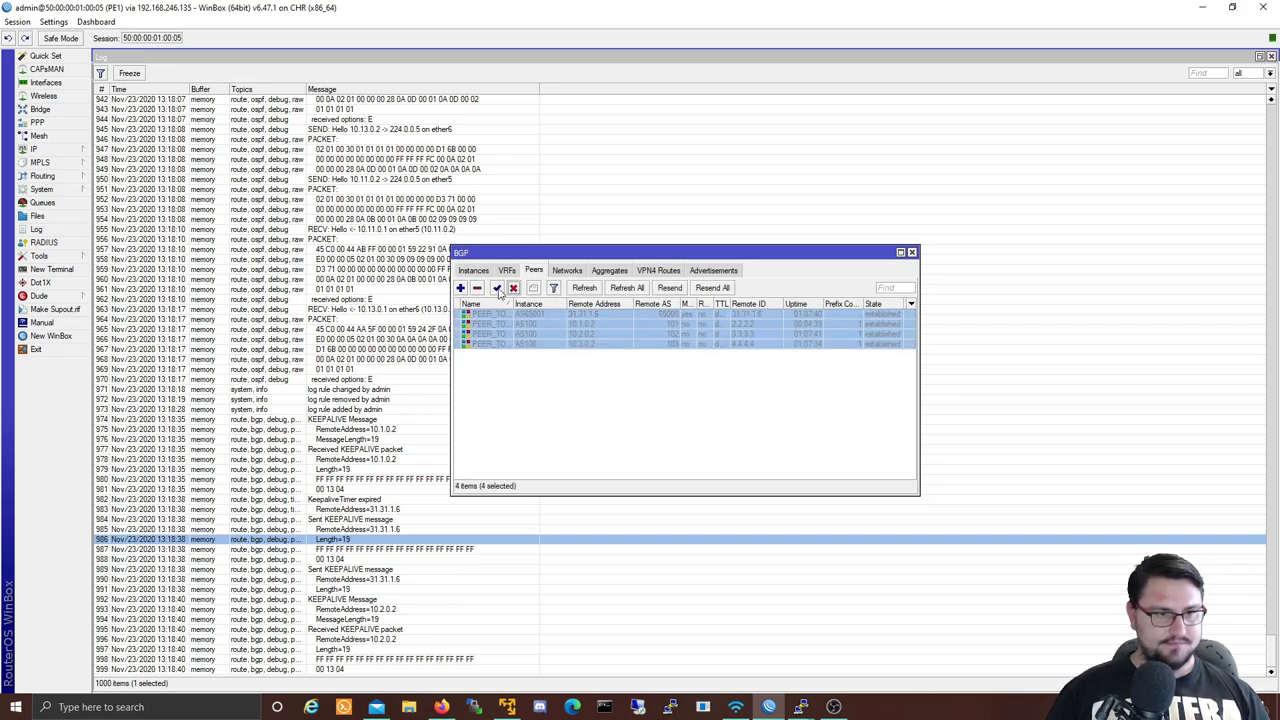
click(497, 288)
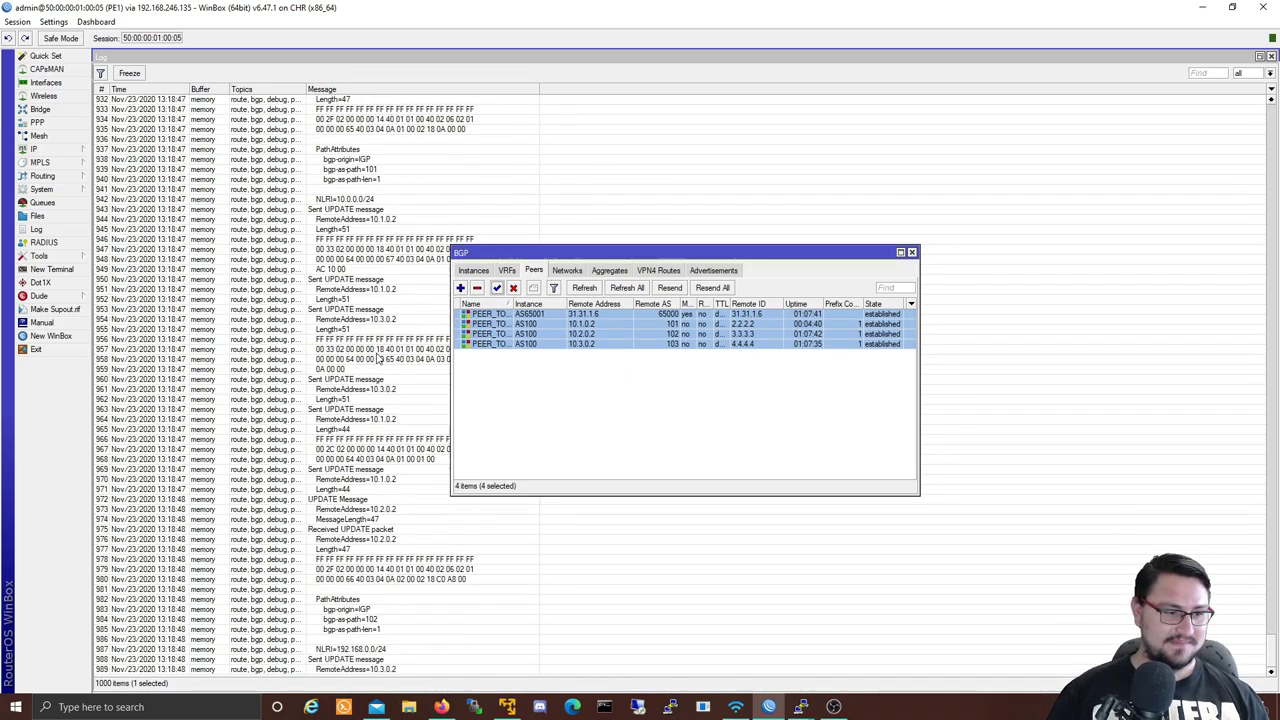
- Examine the log's BGP update messages, path attributes and state changes, and close the log and BGP windows
click(378, 358)
scroll(407, 522, up, 9)
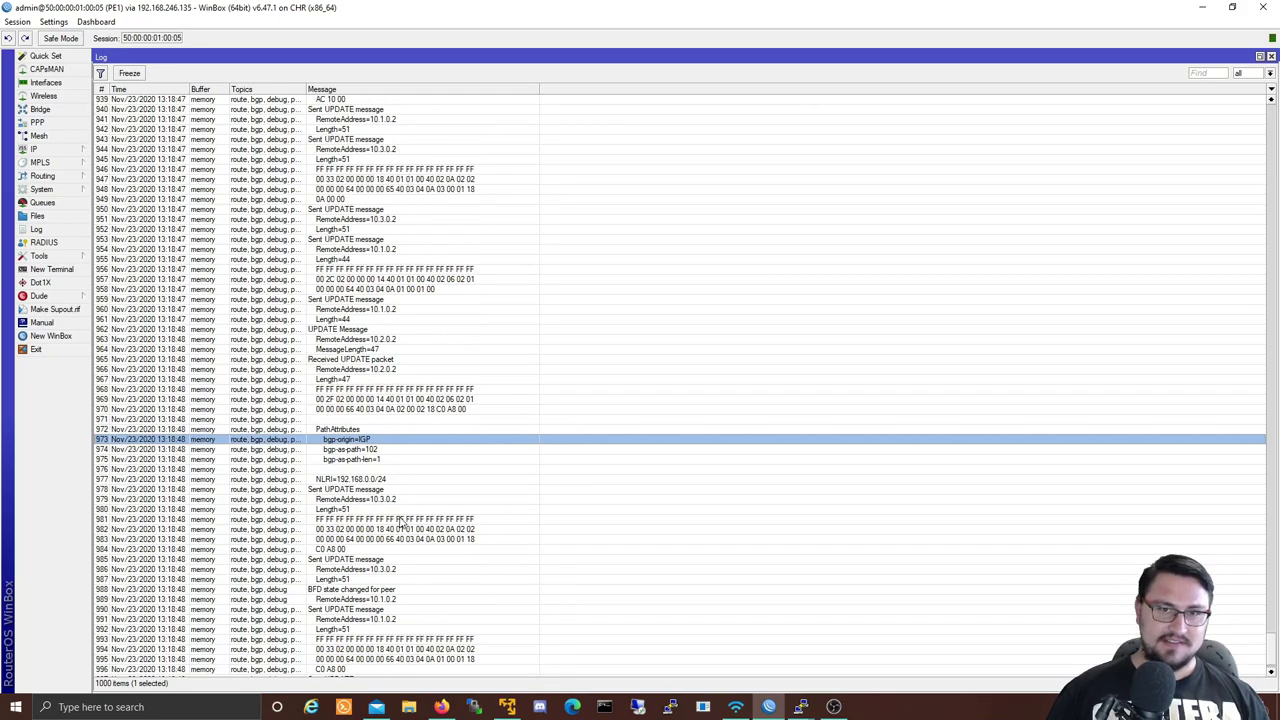
scroll(355, 388, up, 13)
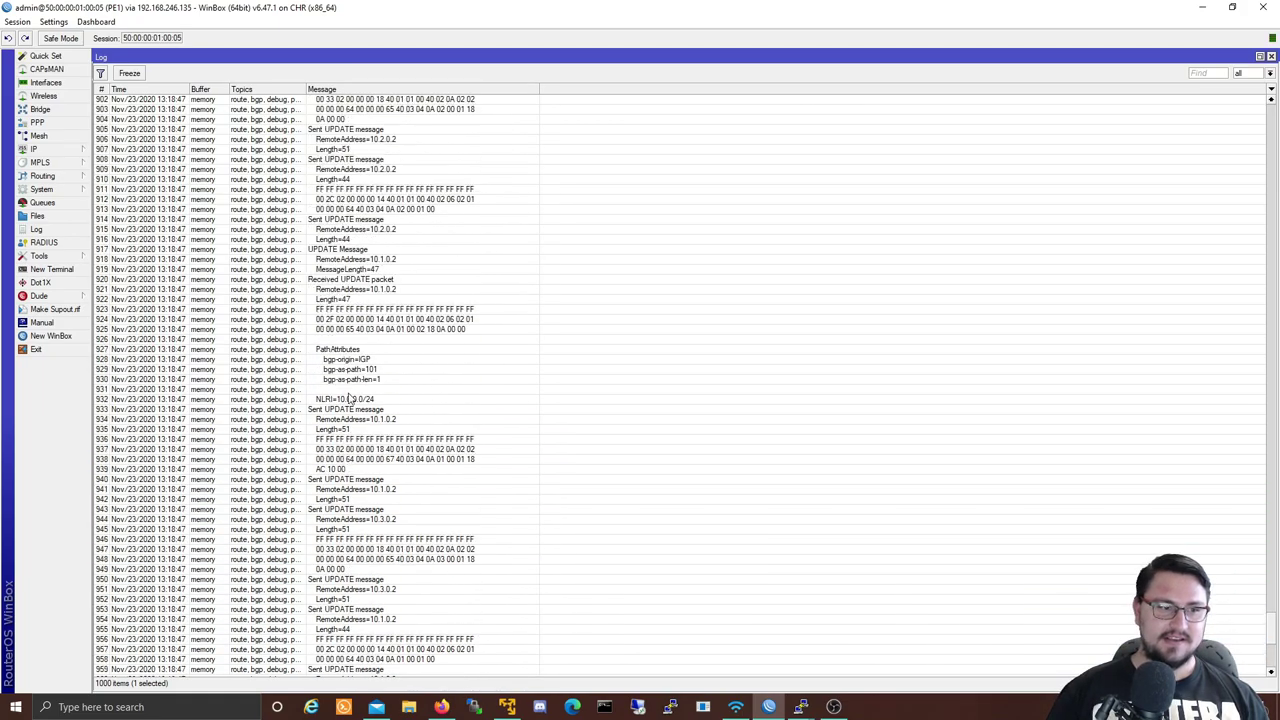
scroll(325, 178, up, 10)
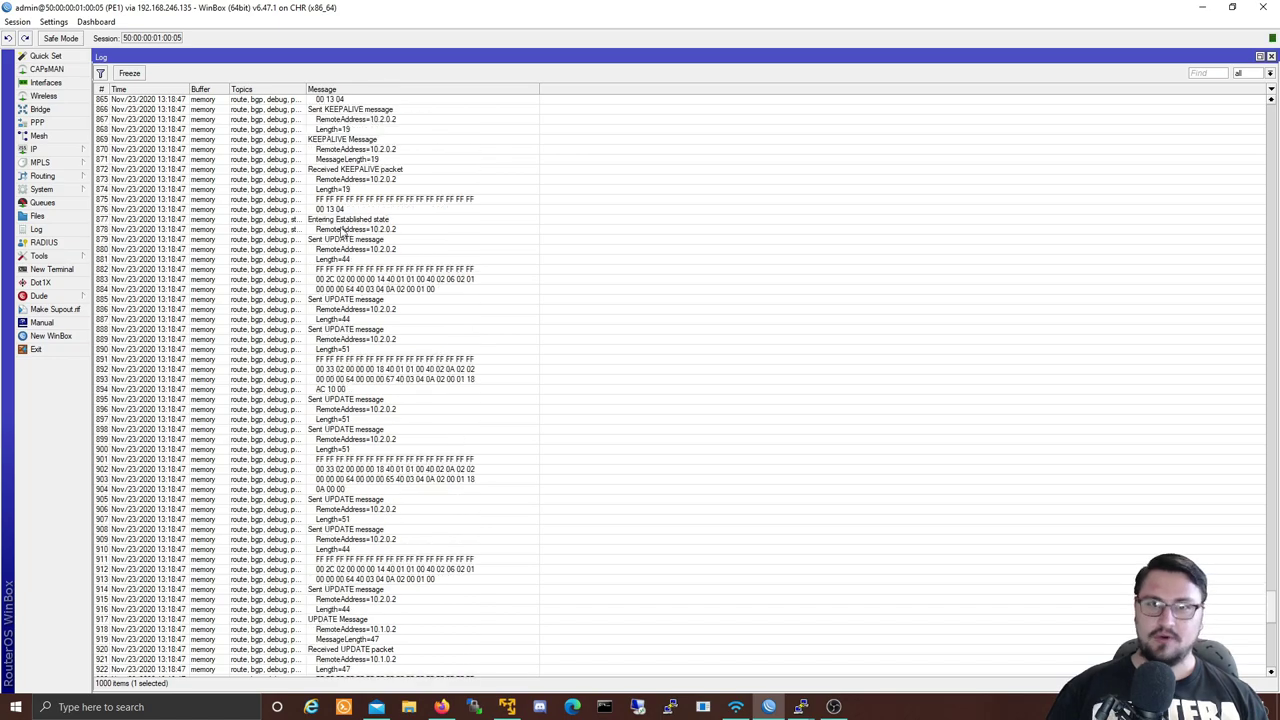
scroll(280, 280, up, 1)
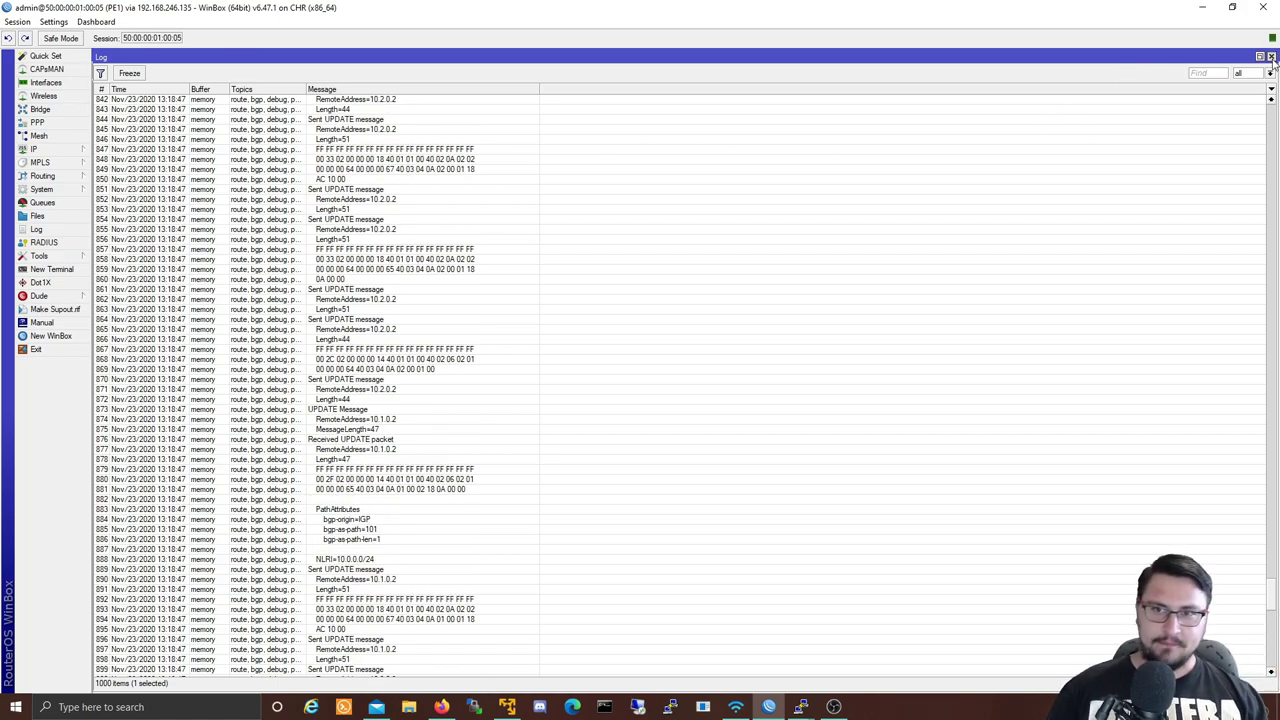
click(1271, 57)
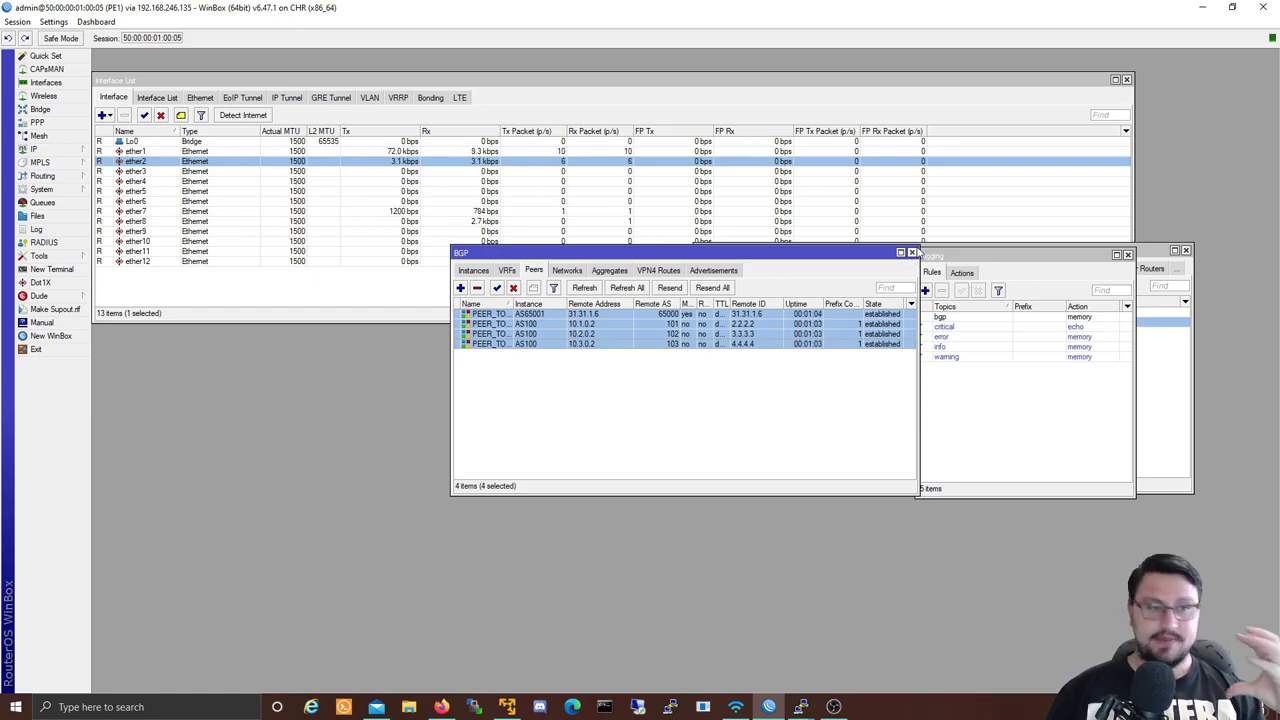
click(911, 253)
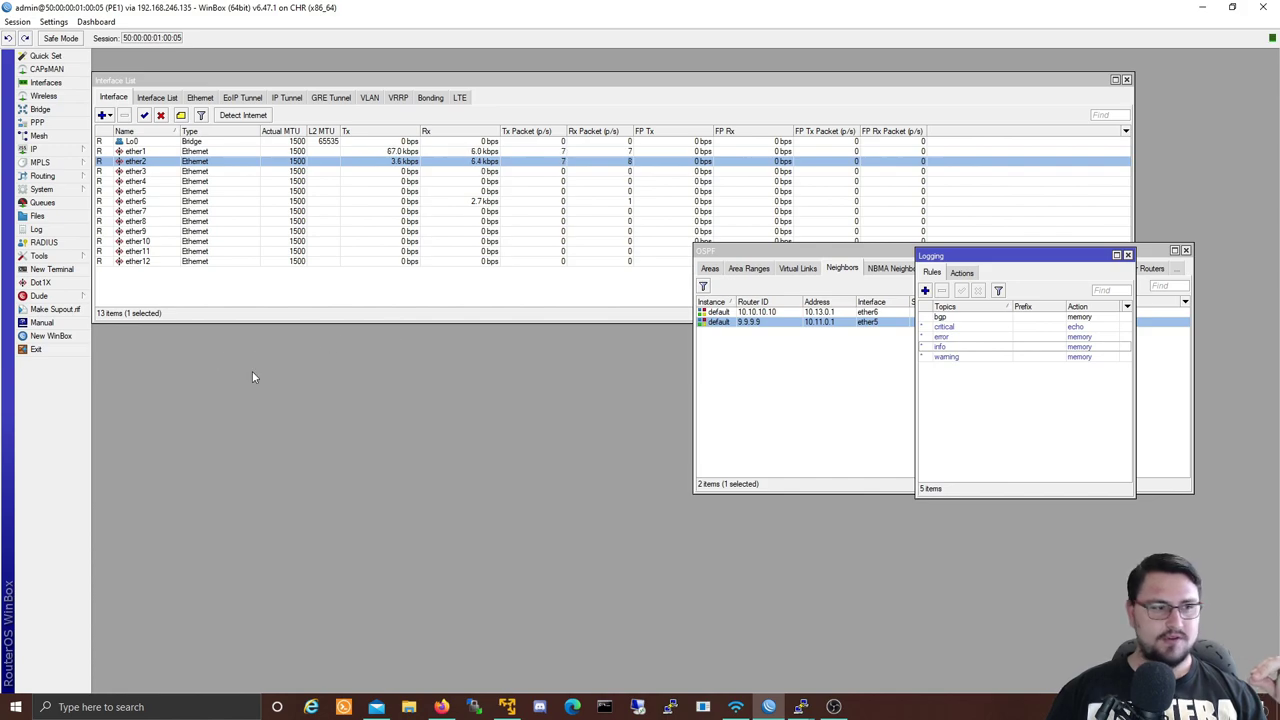
- Open the Packet Sniffer settings and review the memory limit, file name and file limit
click(58, 257)
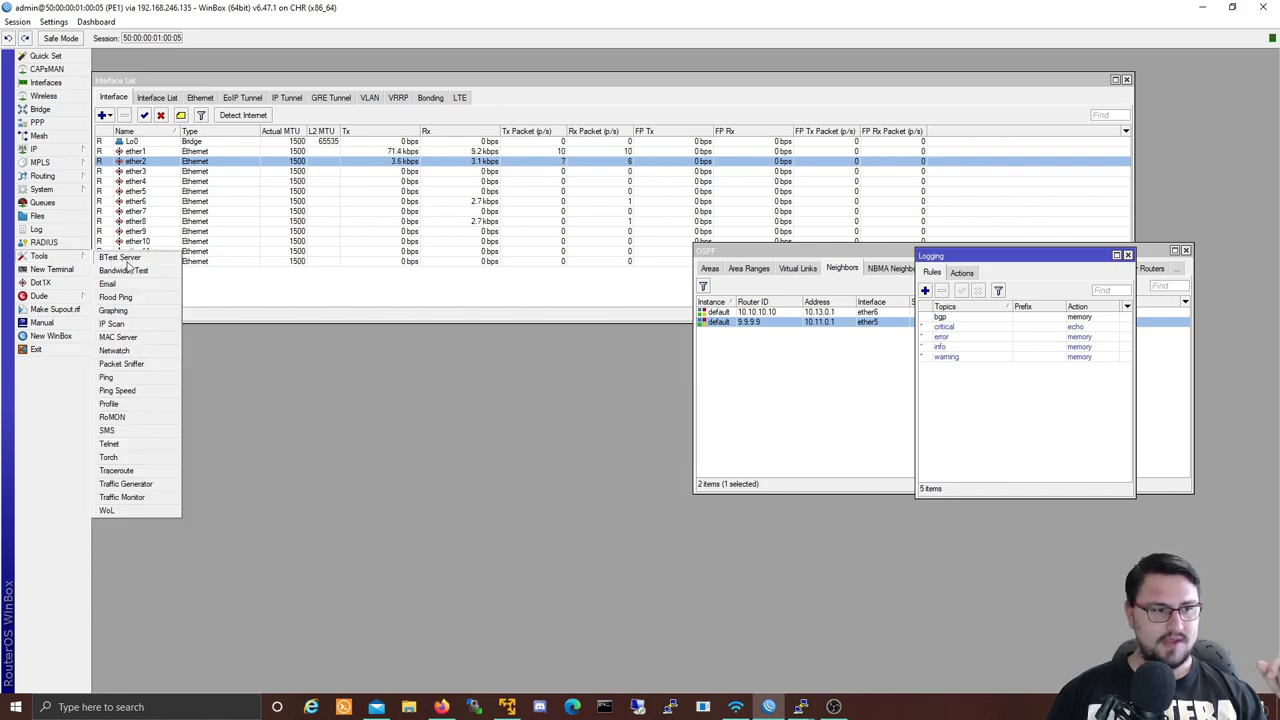
click(140, 364)
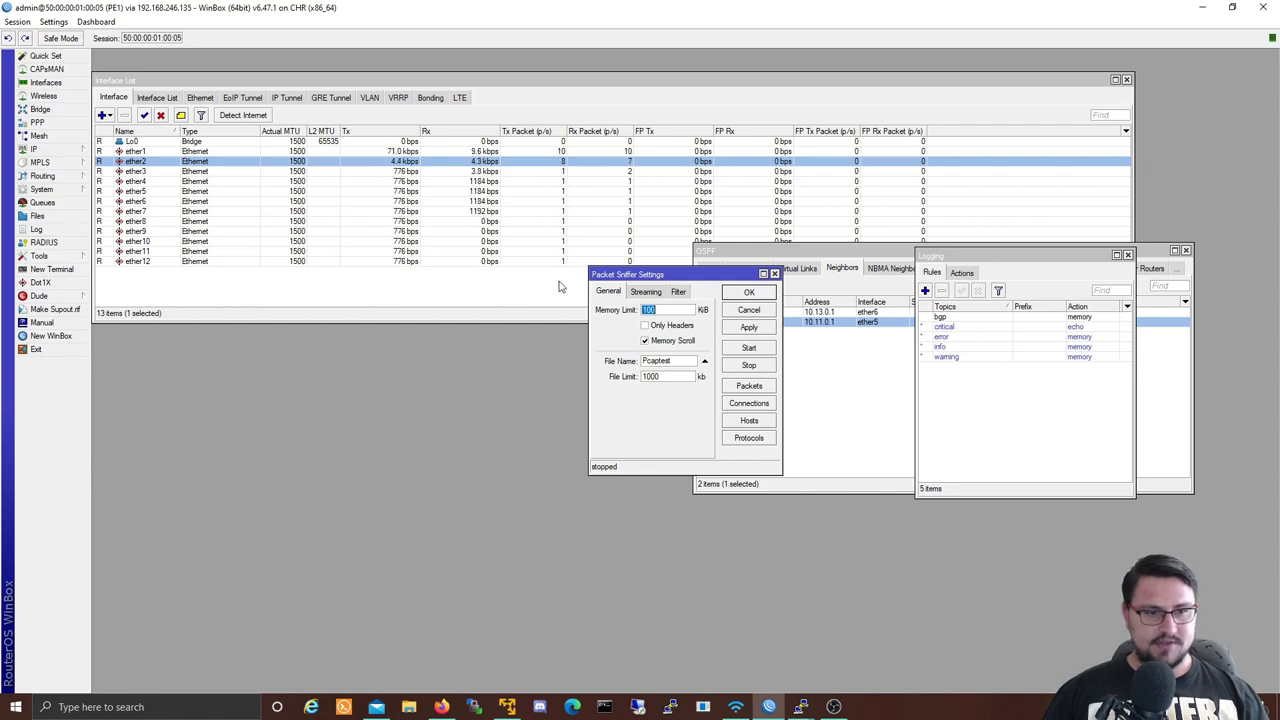
click(668, 311)
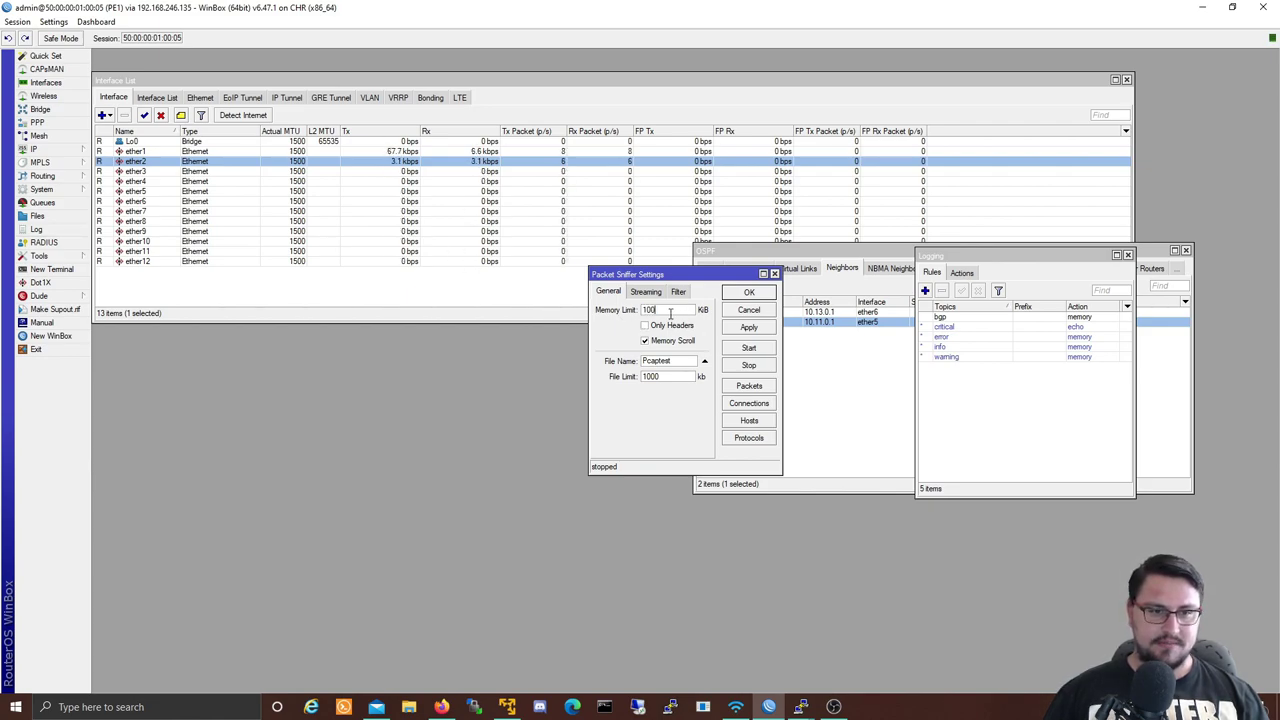
text(0)
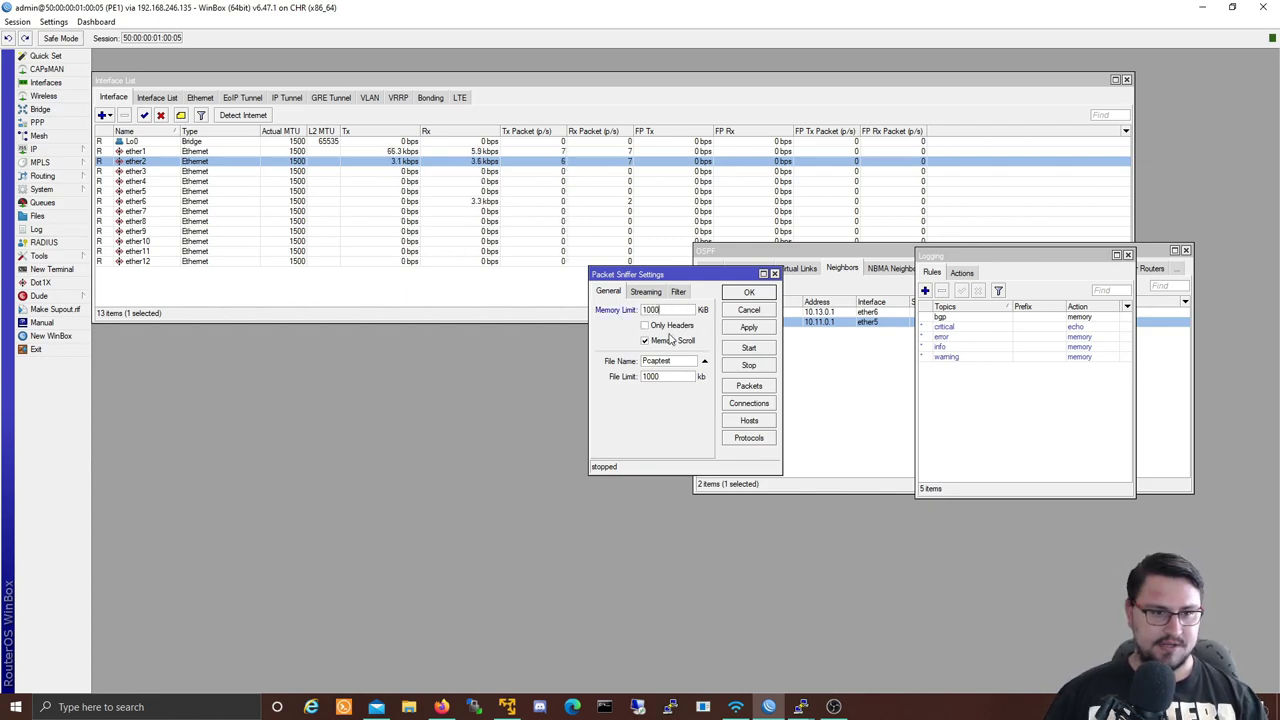
key(BackSpace)
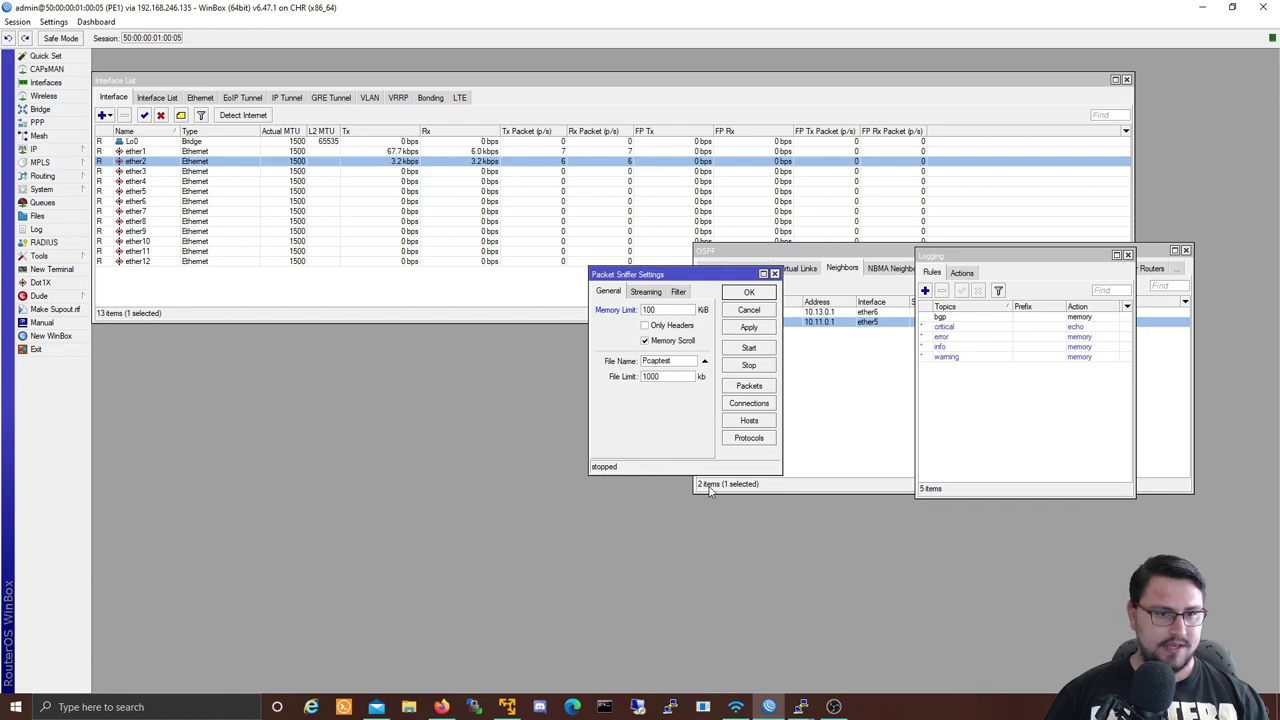
double_click(664, 375)
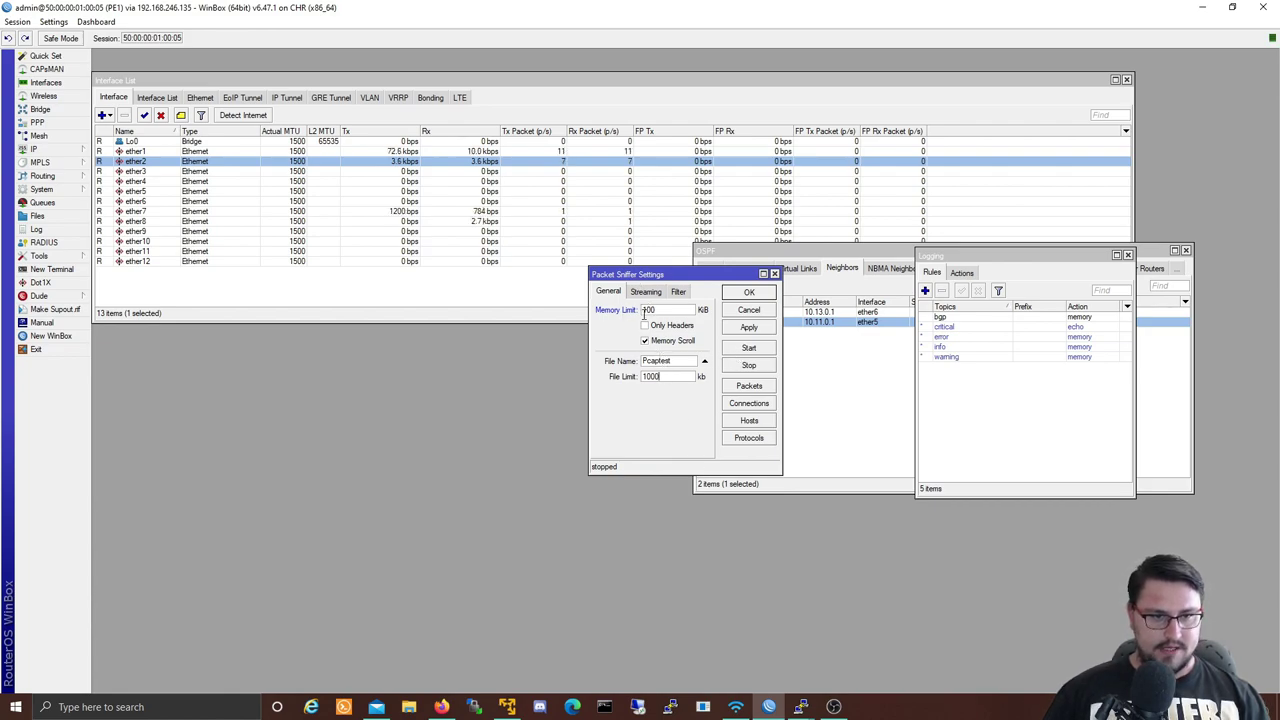
double_click(664, 361)
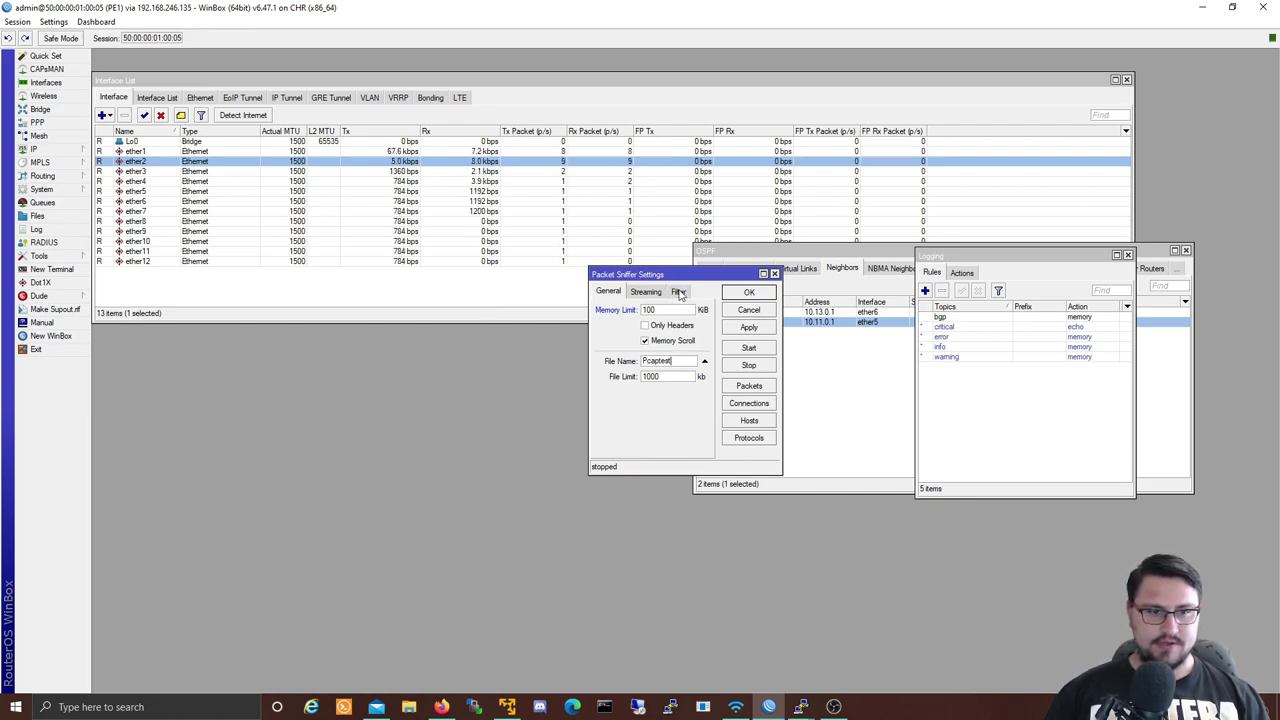
- Check the packet sniffer's filter options and start the capture without any filter
click(681, 292)
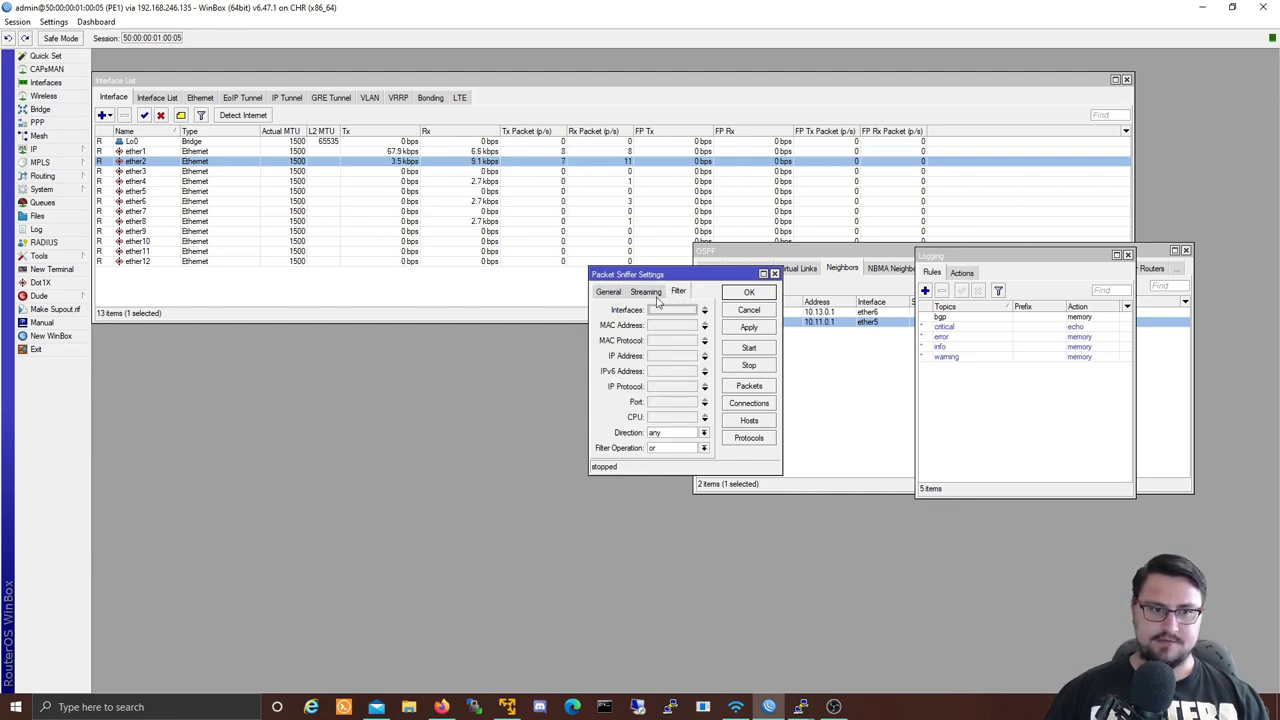
click(609, 292)
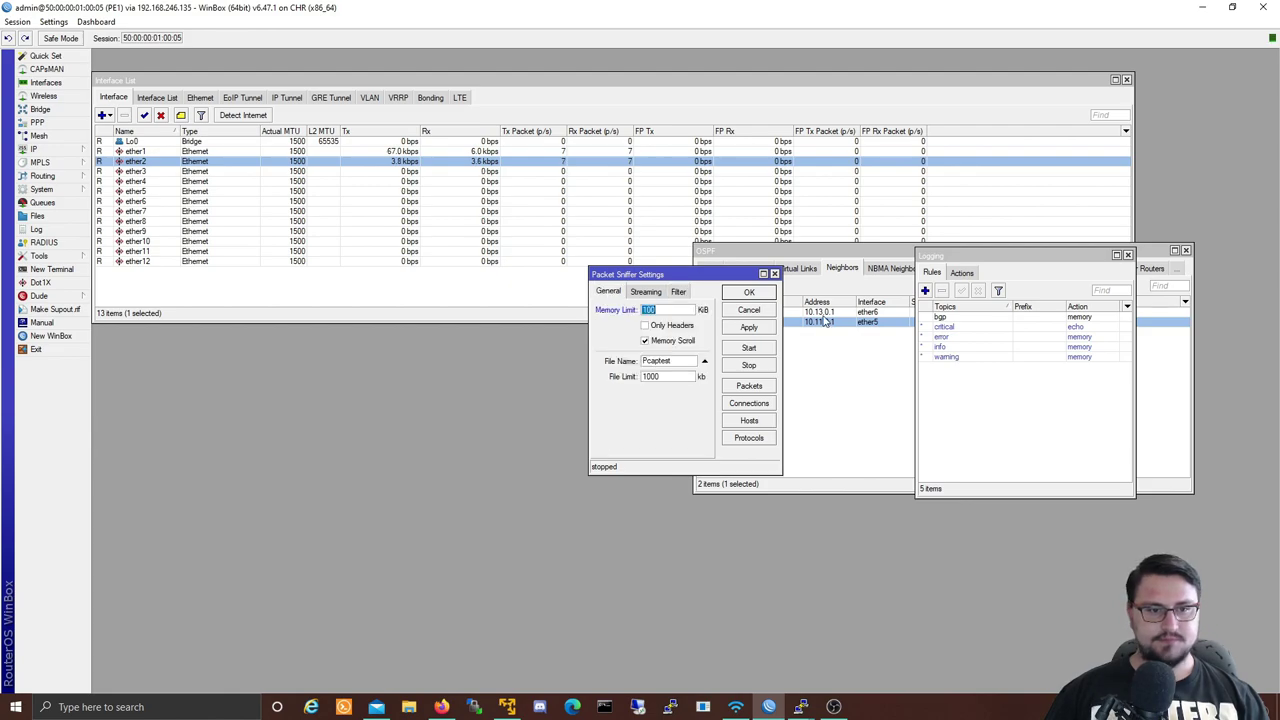
click(748, 348)
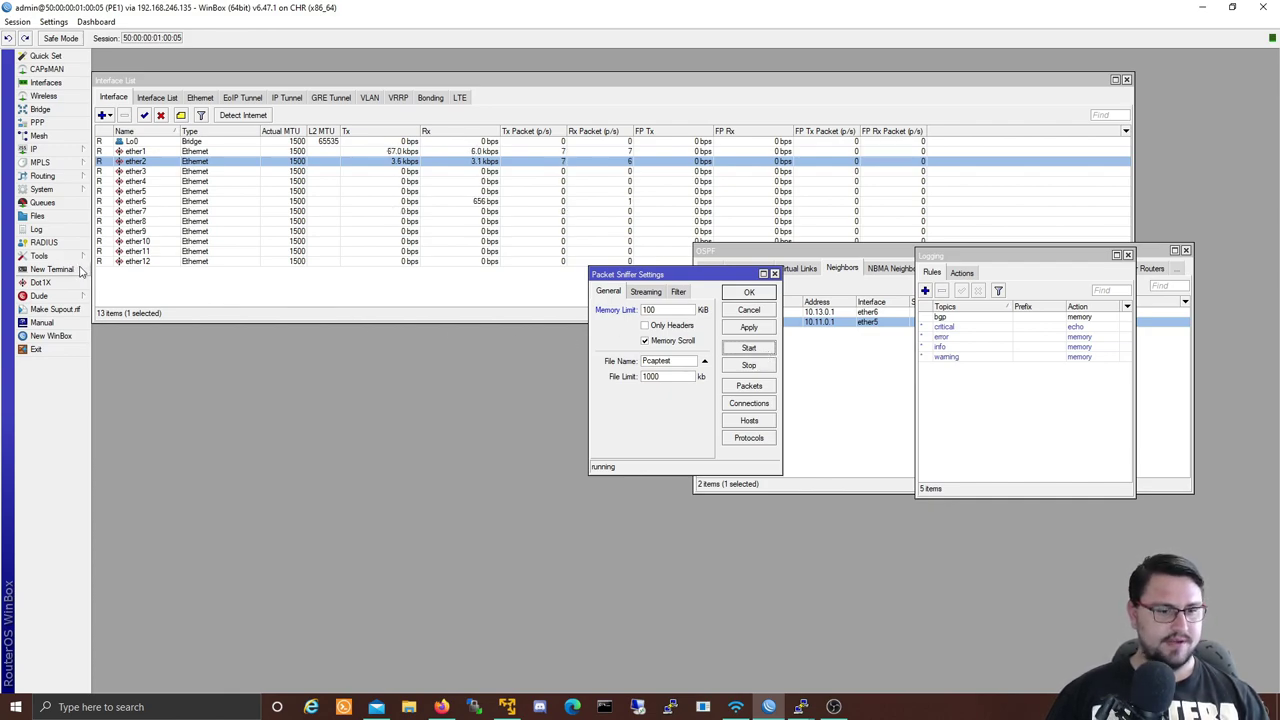
click(806, 710)
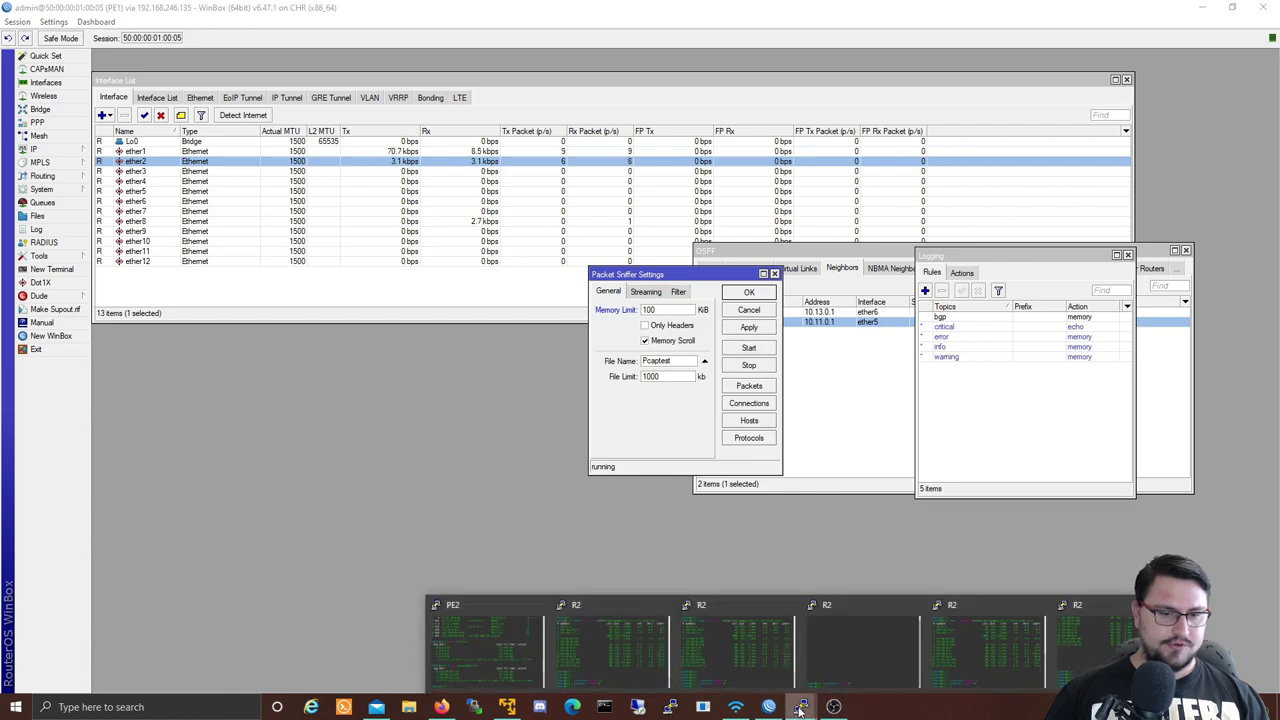
click(1090, 640)
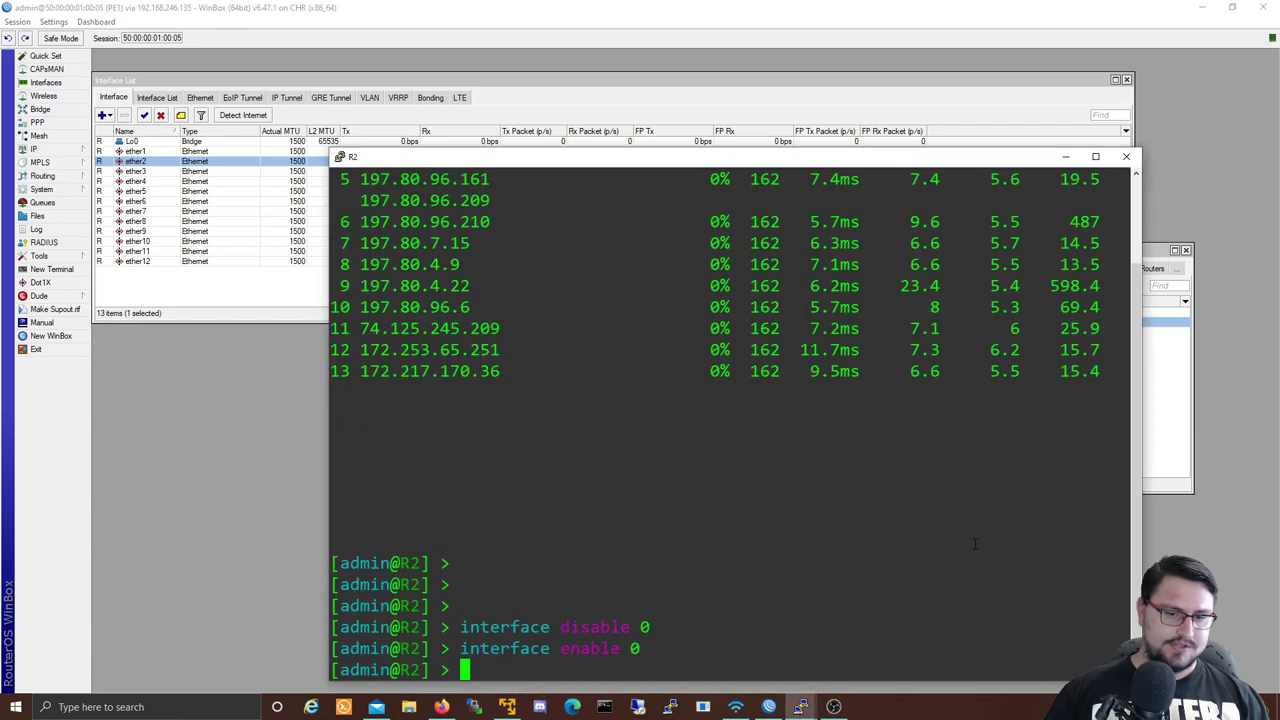
key(Return)
text(ping )
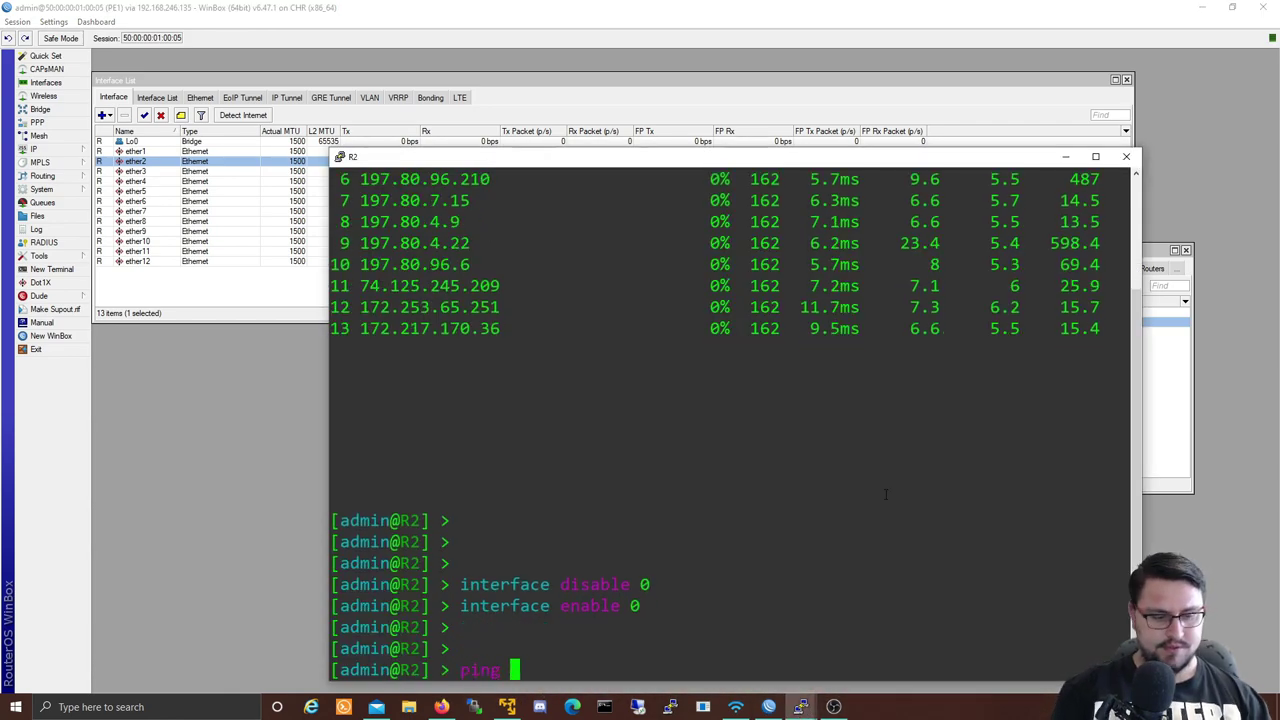
text(www.google.com)
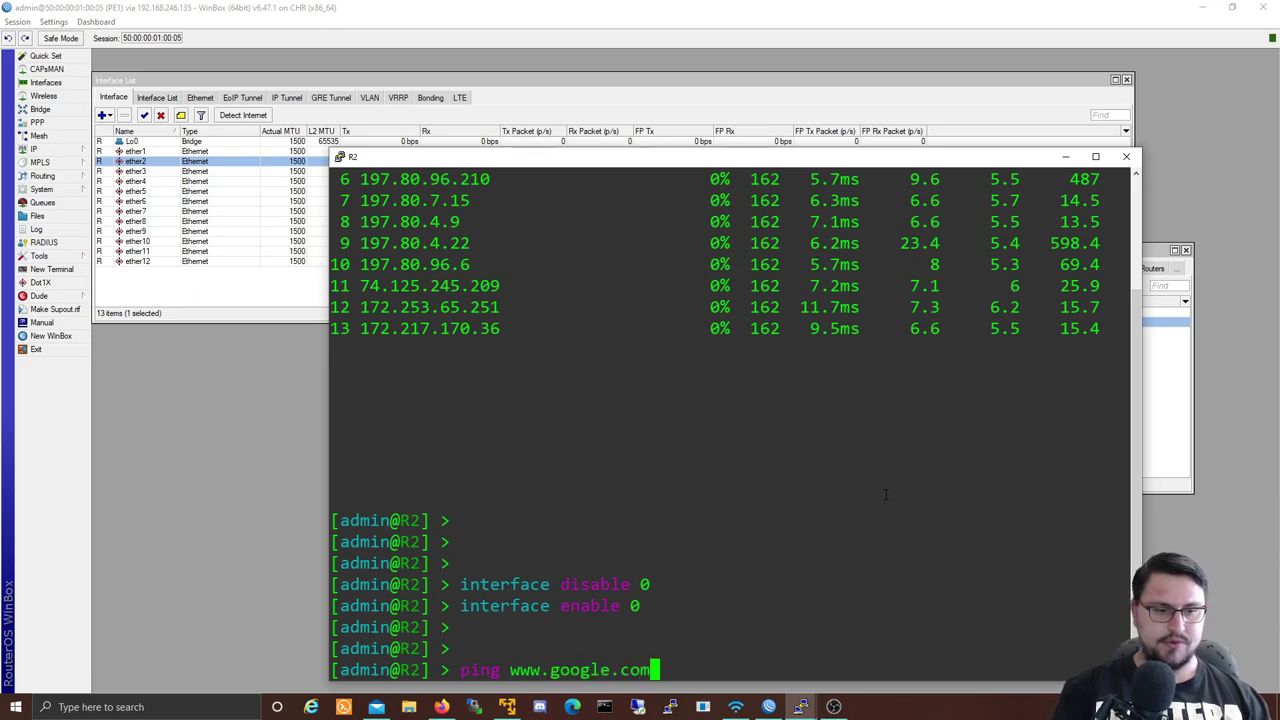
key(Return)
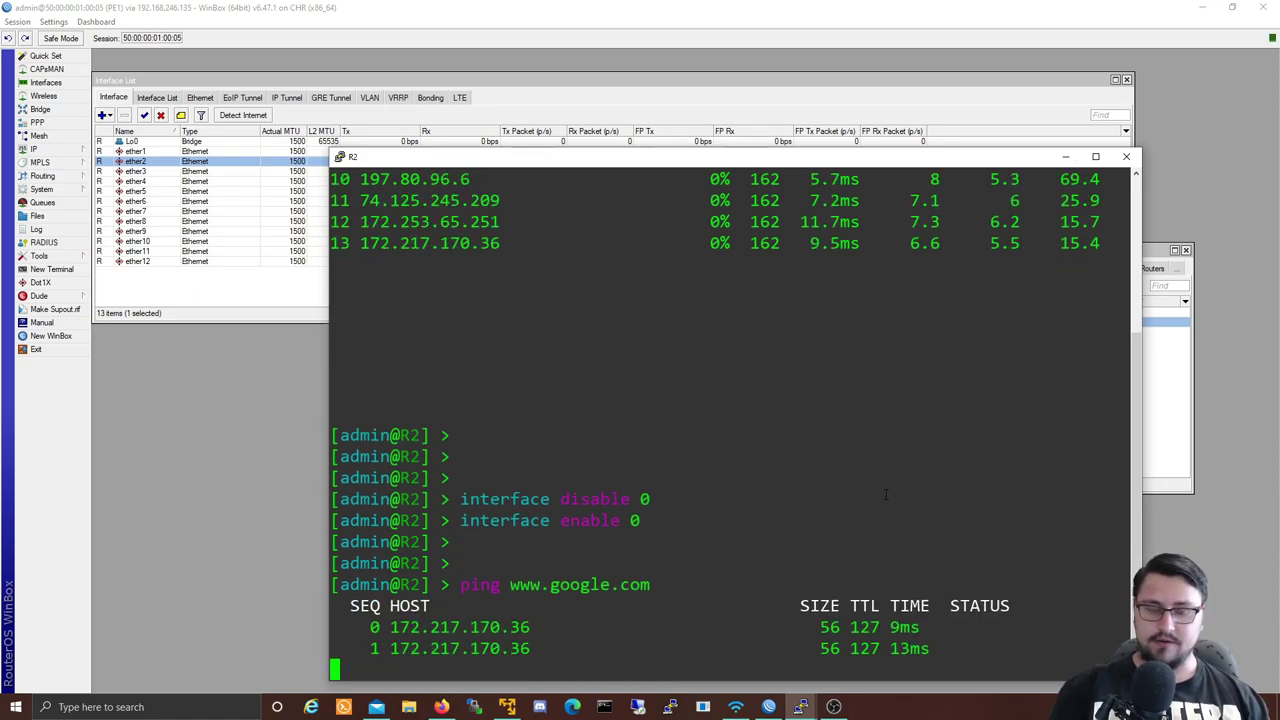
key(ctrl+c)
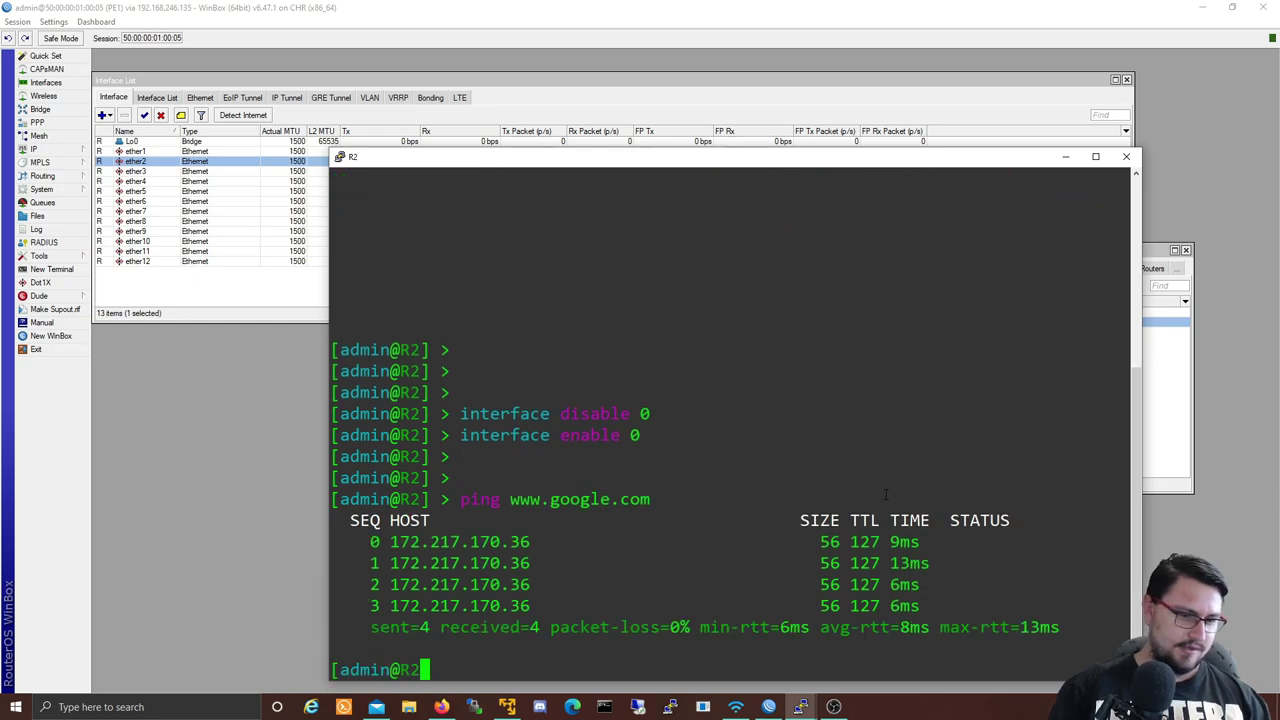
- Ping 8.8.8.8 from R2, stop after a few replies, and return to the PE1 session in WinBox
text(ping ww)
key(BackSpace)
key(BackSpace)
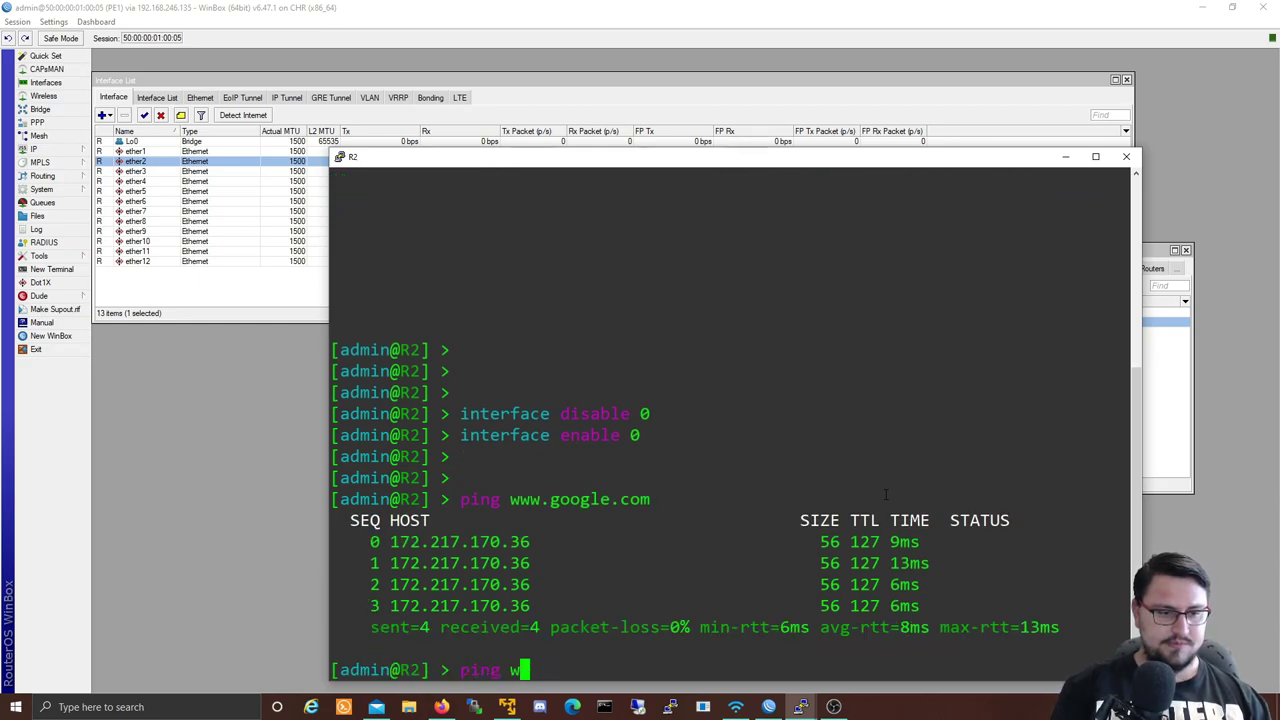
text(8.8.8.8)
key(Return)
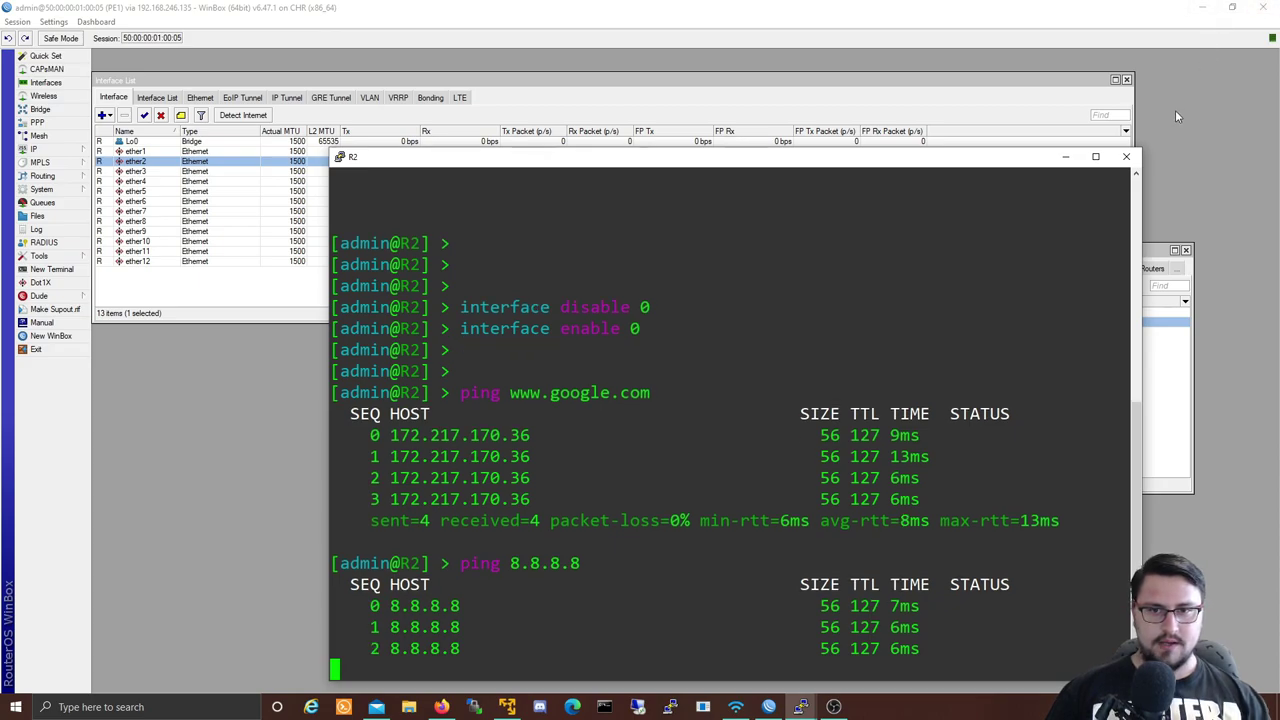
key(ctrl+c)
click(1126, 156)
click(675, 405)
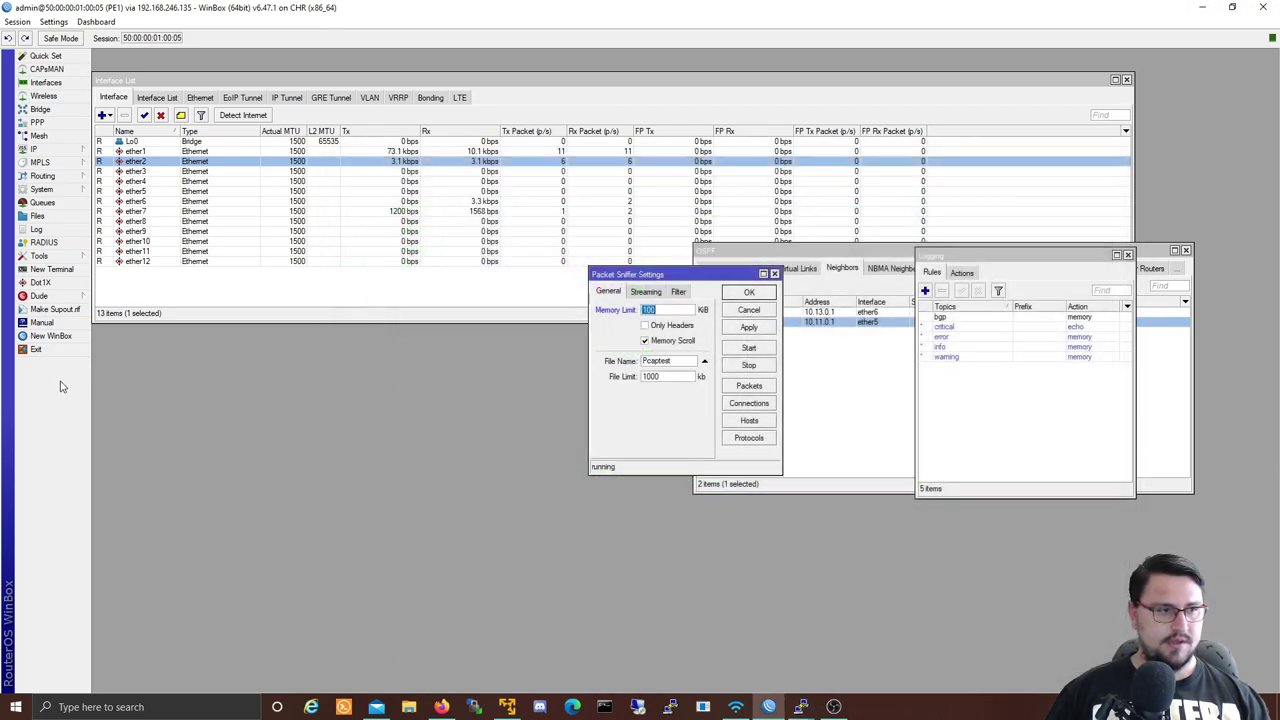
click(52, 269)
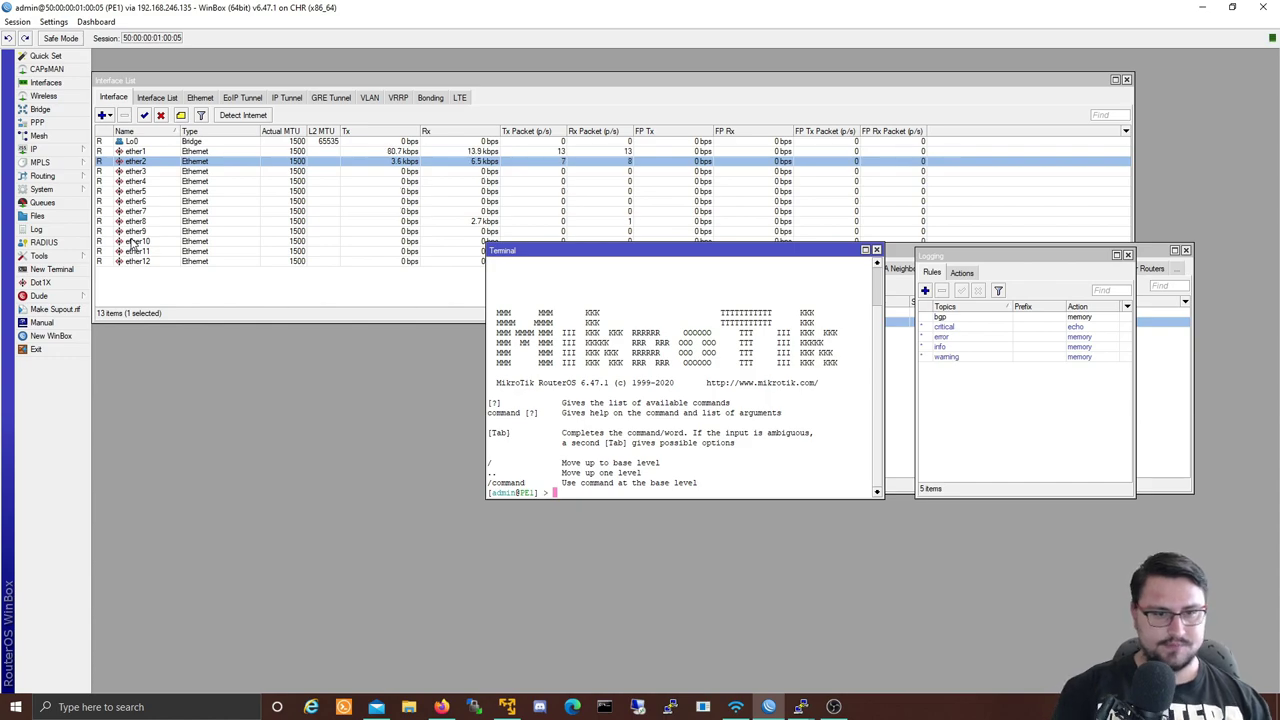
key(Return)
key(Return)
text(ping www.google.com)
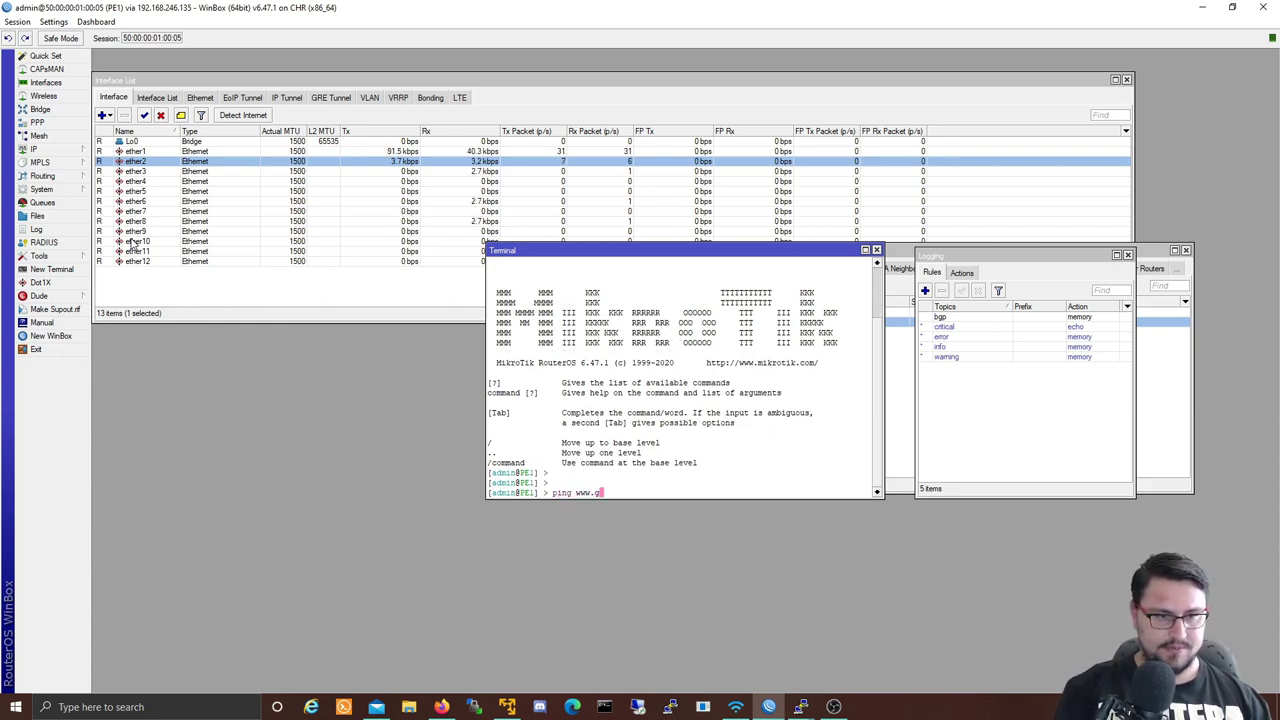
key(Return)
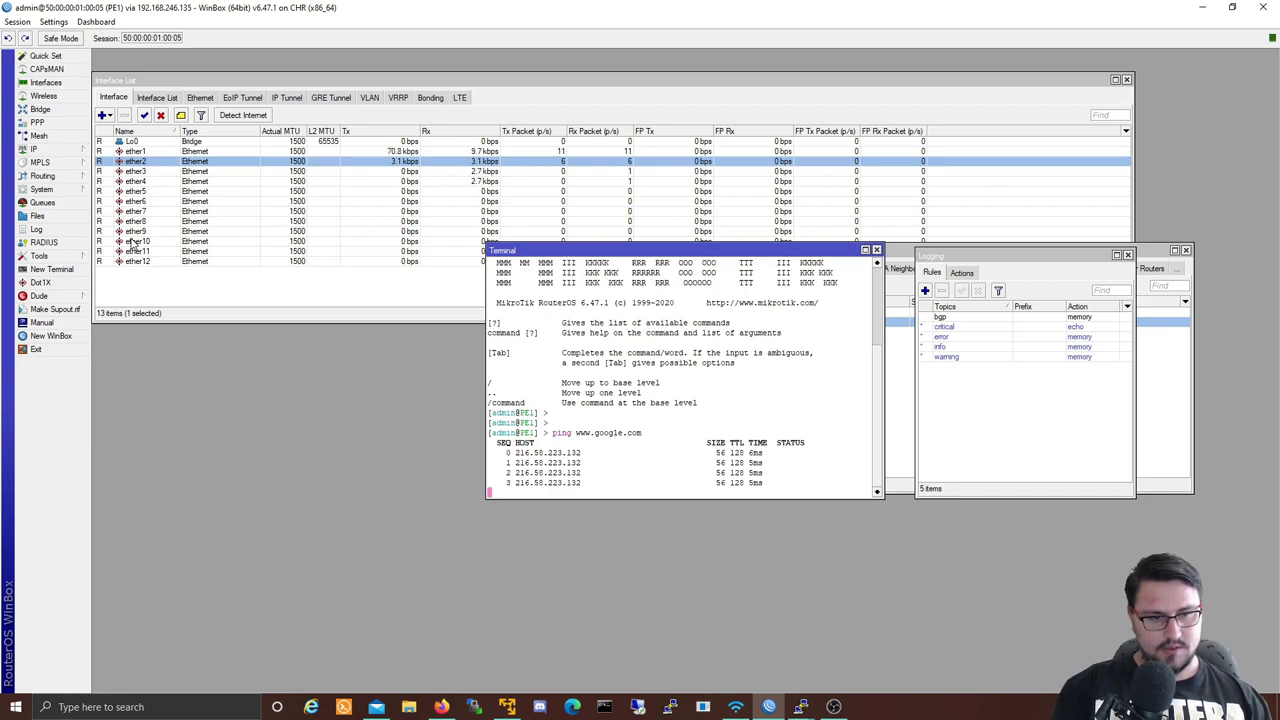
key(ctrl+c)
text(ping)
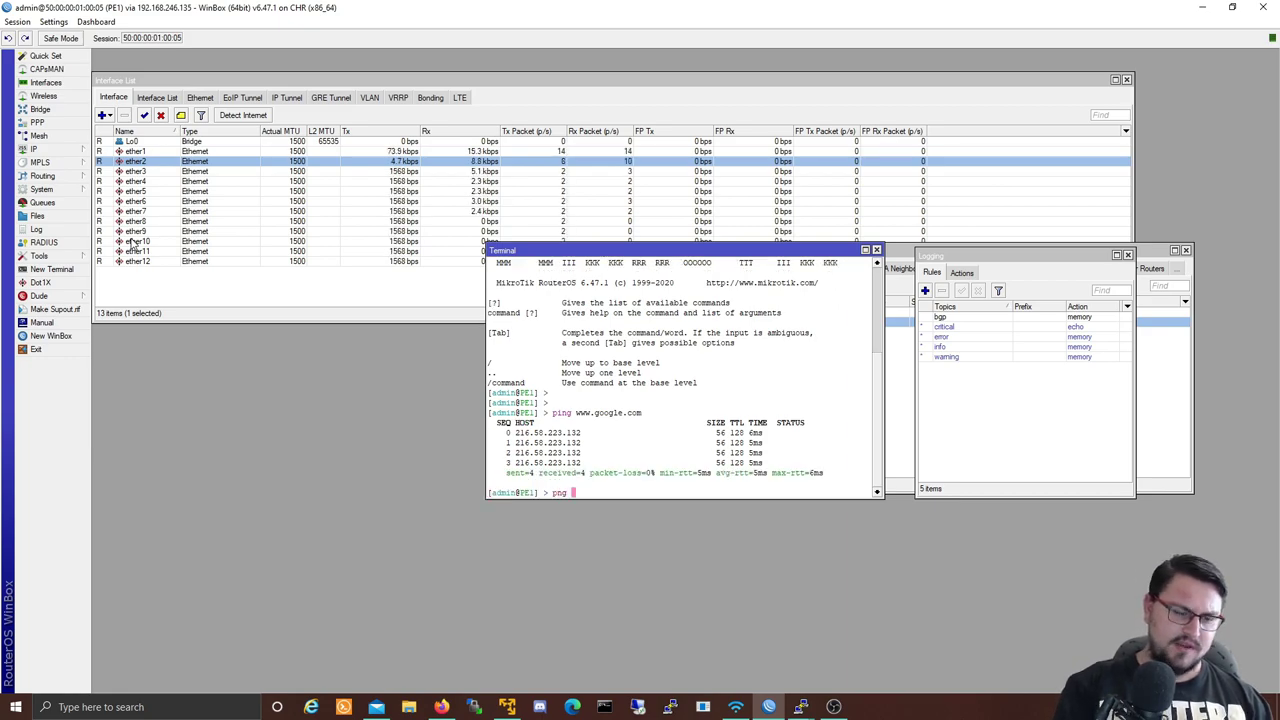
text(ing www.)
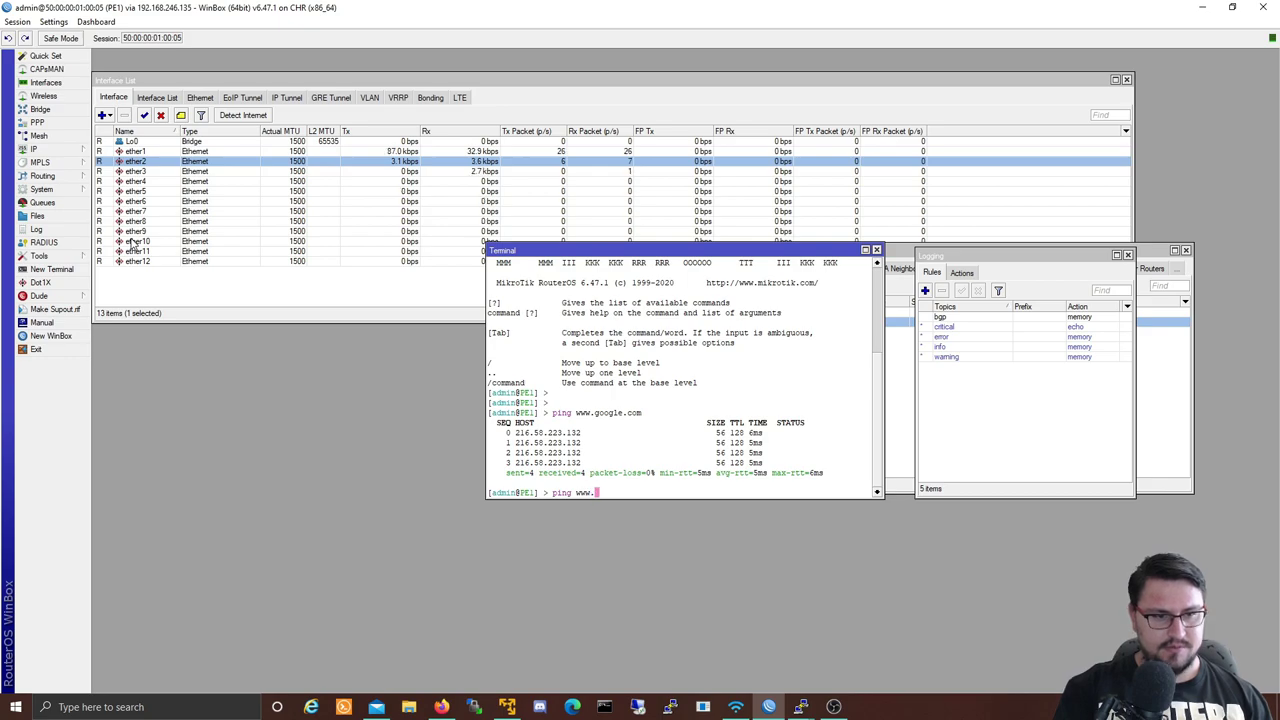
text(cars.co.za)
key(Return)
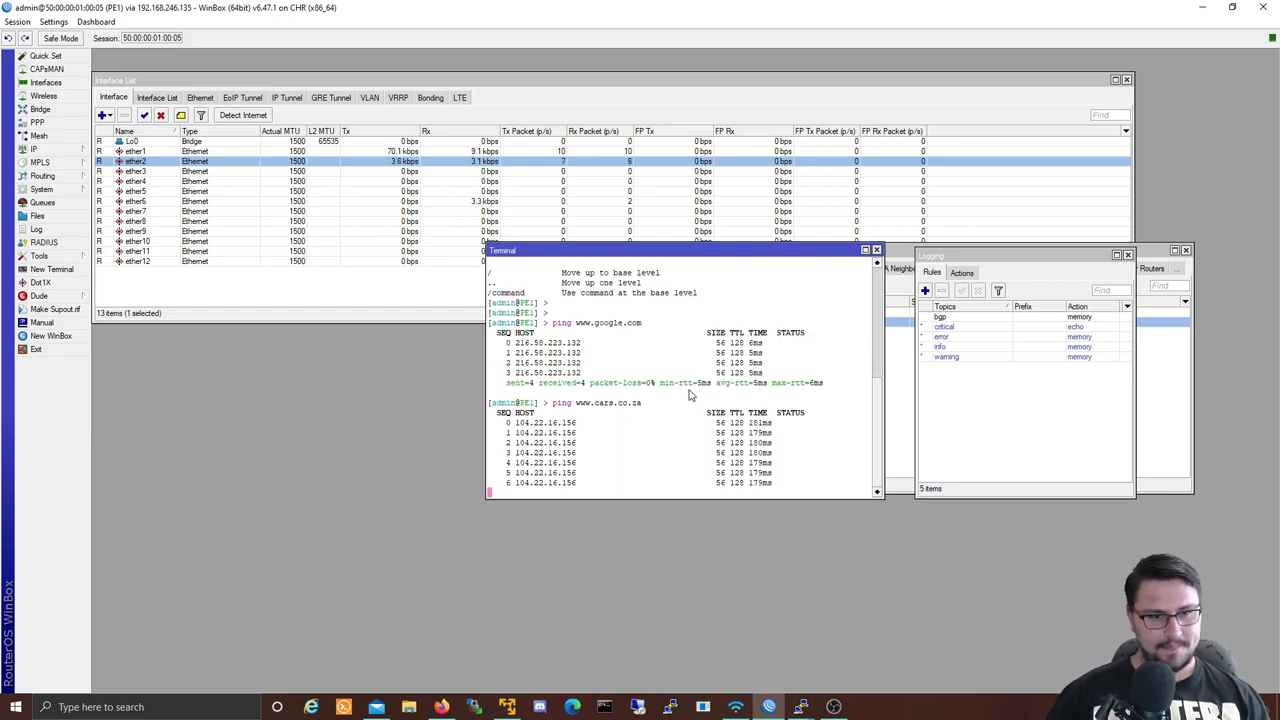
key(ctrl+c)
drag(855, 487, 560, 418)
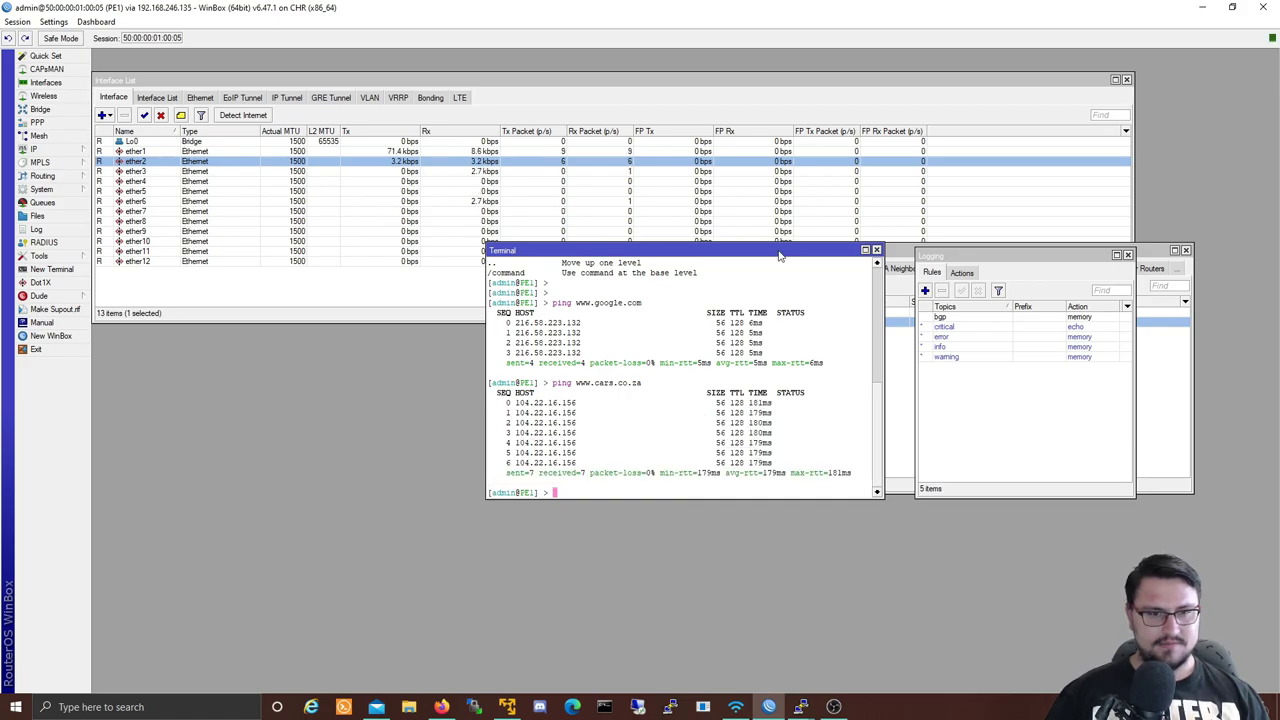
- Move the terminal away from the Packet Sniffer settings and stop the running capture
drag(780, 250, 497, 361)
click(749, 348)
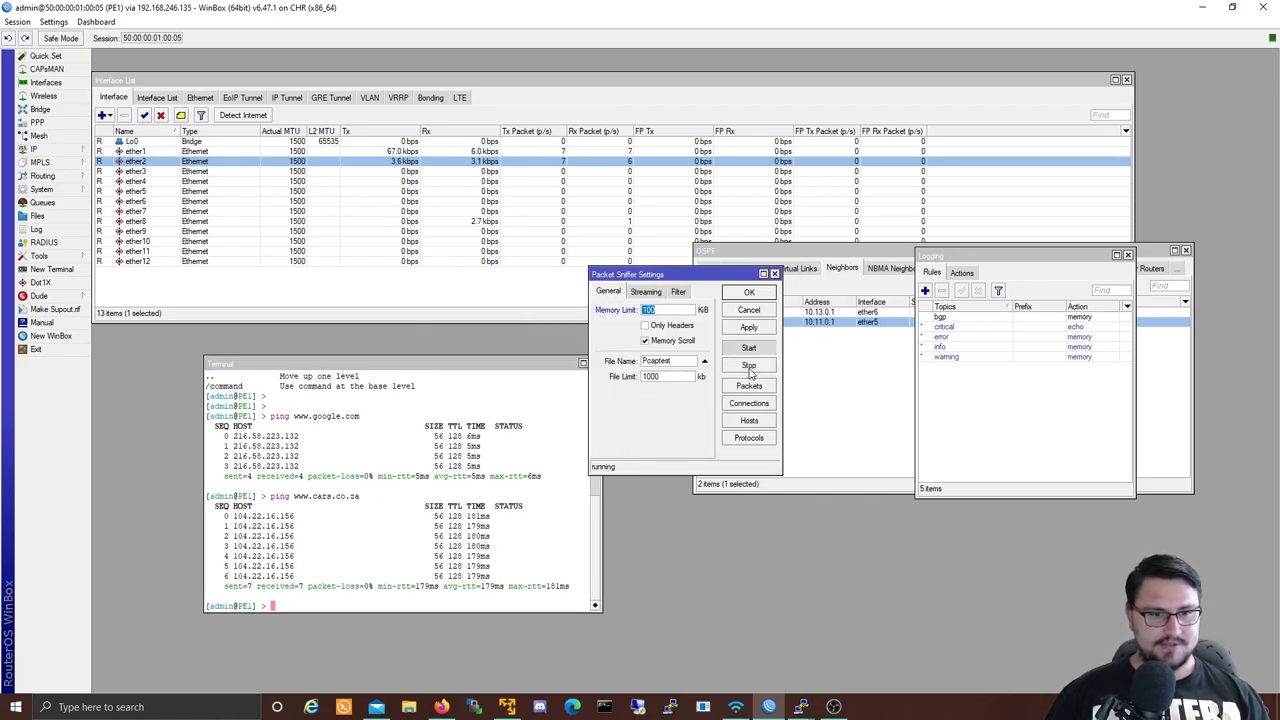
click(748, 365)
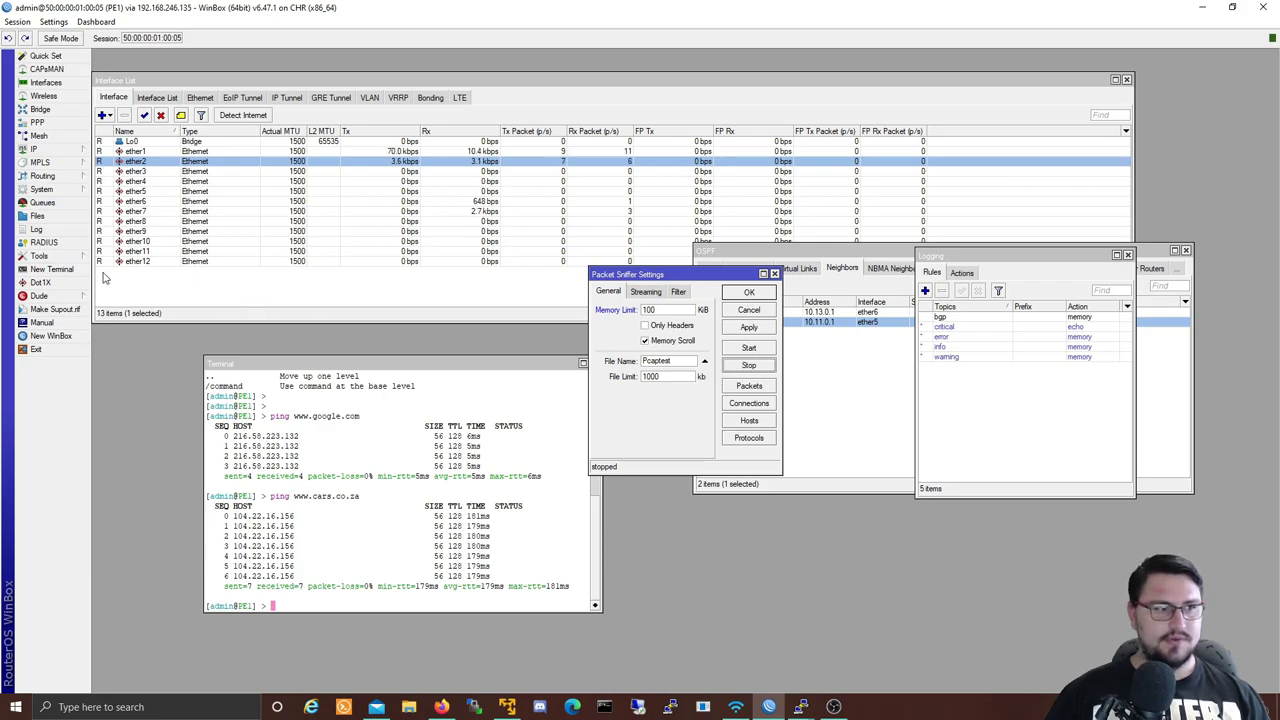
- Download the Pcaptest capture from the router's file list to the computer's Downloads folder
click(73, 218)
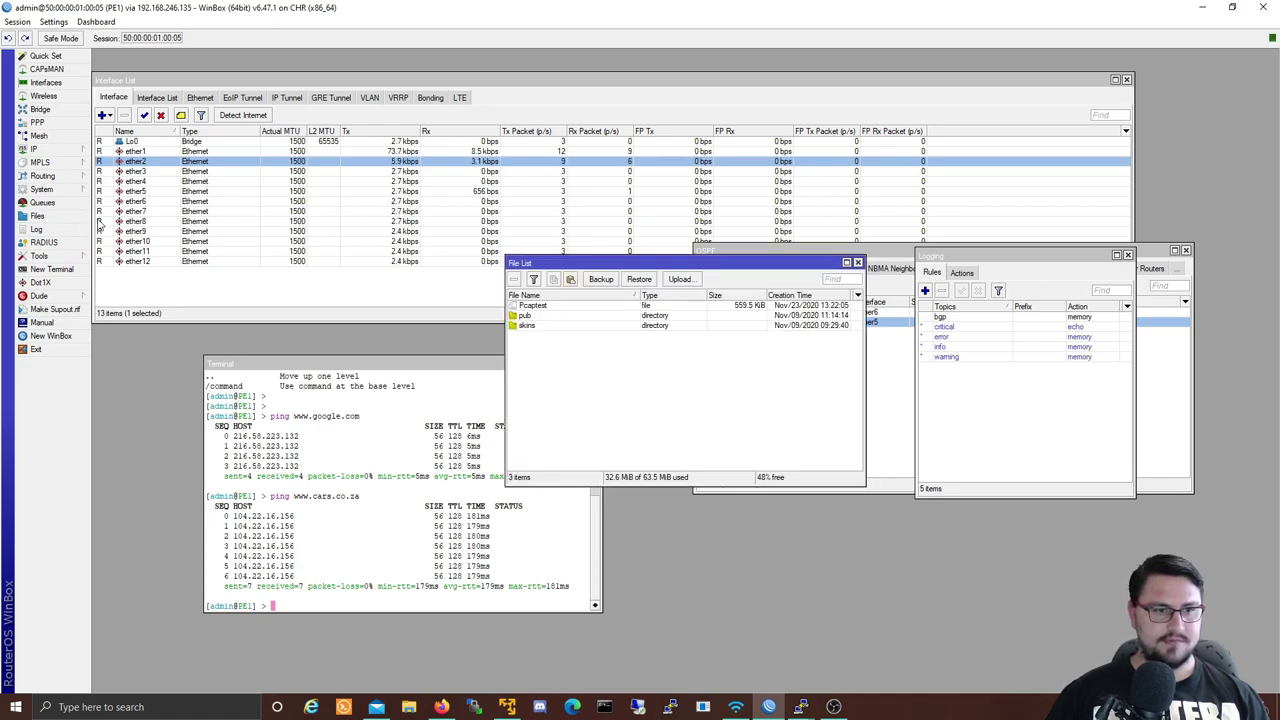
click(572, 308)
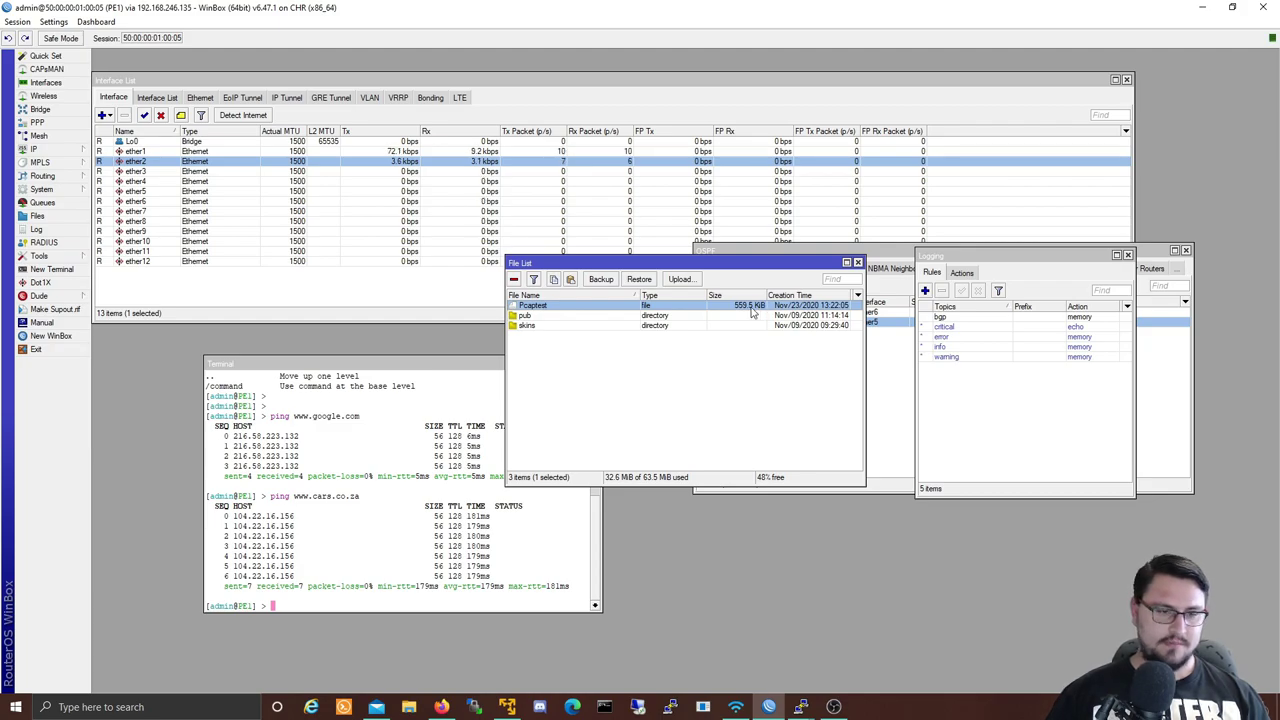
right_click(665, 306)
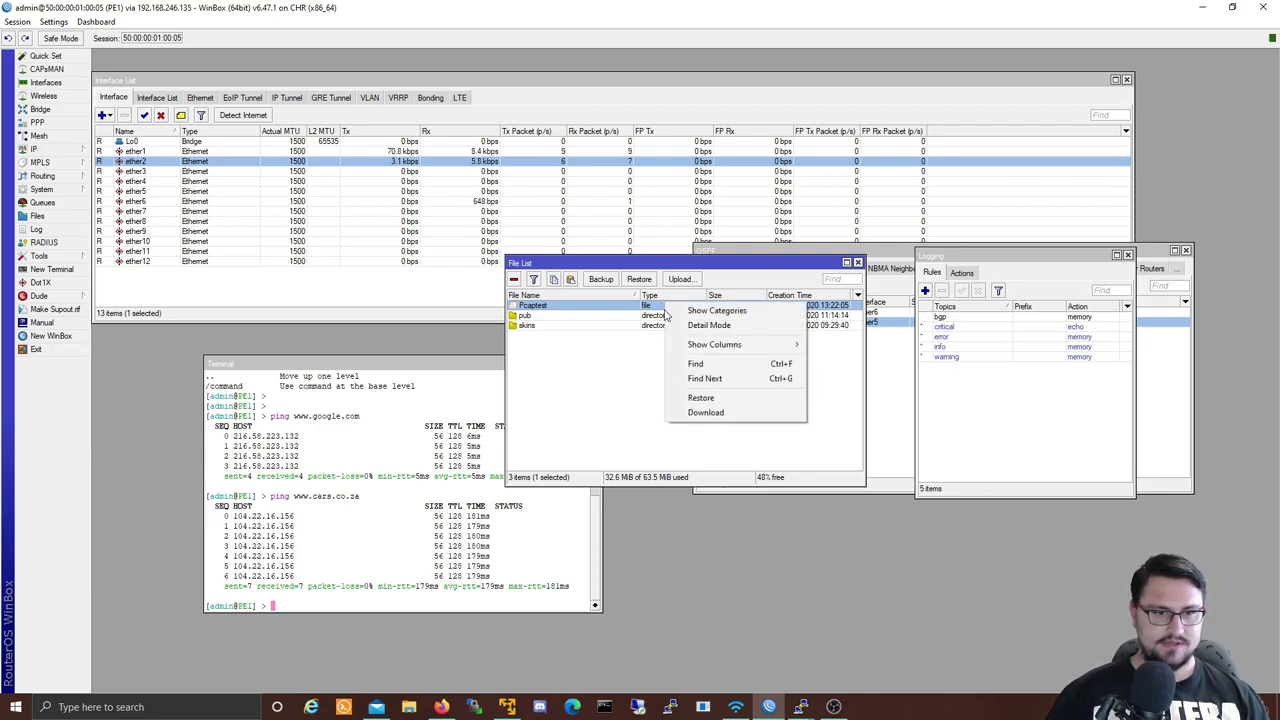
click(680, 411)
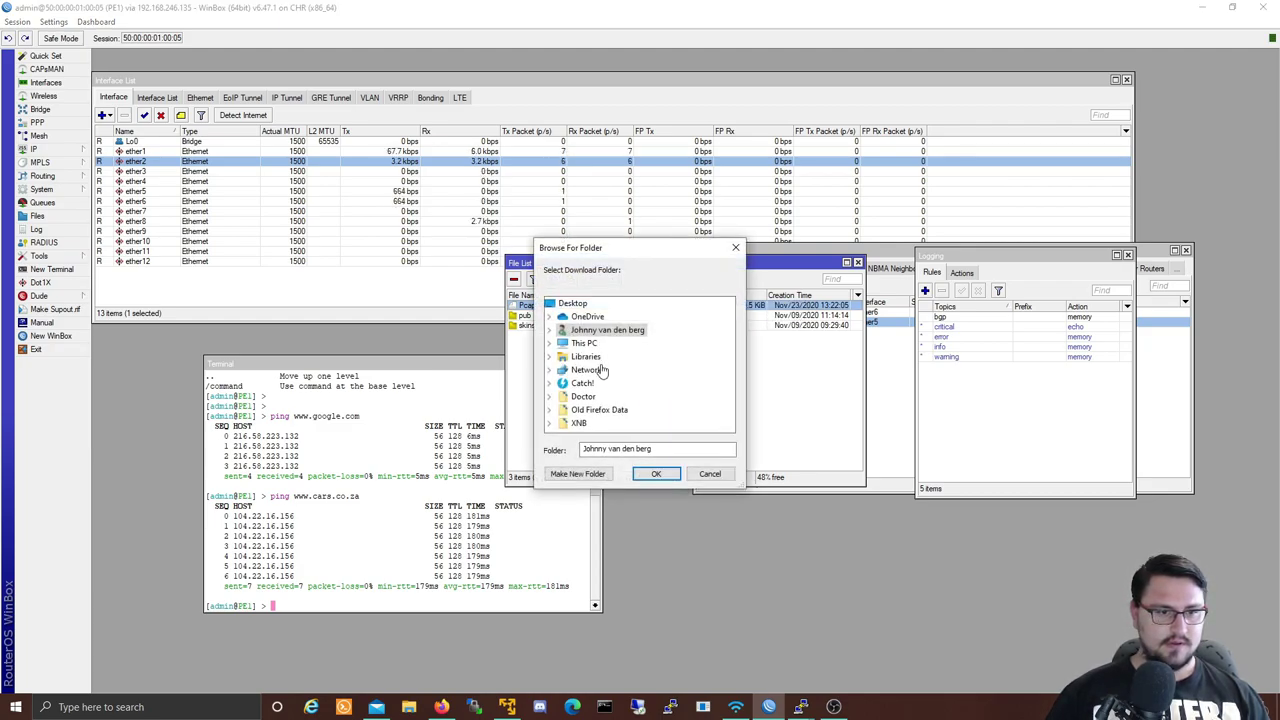
click(550, 330)
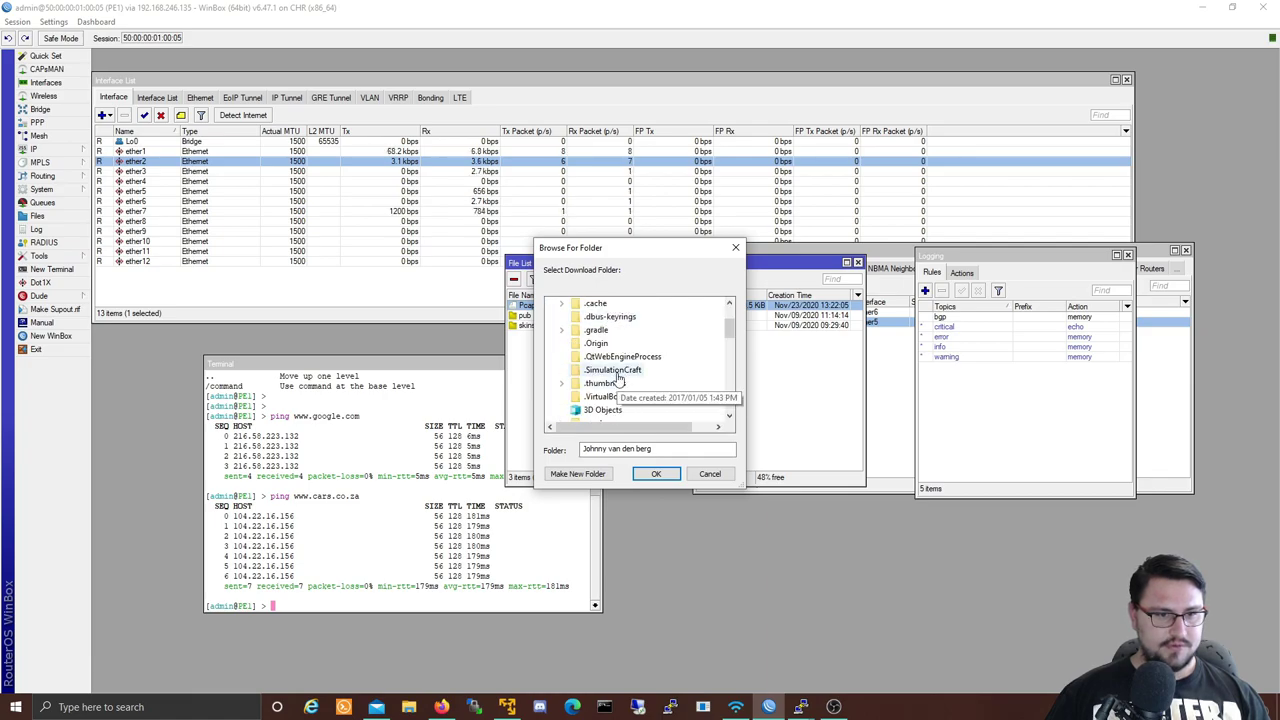
scroll(622, 384, down, 3)
scroll(623, 376, up, 3)
scroll(622, 372, up, 1)
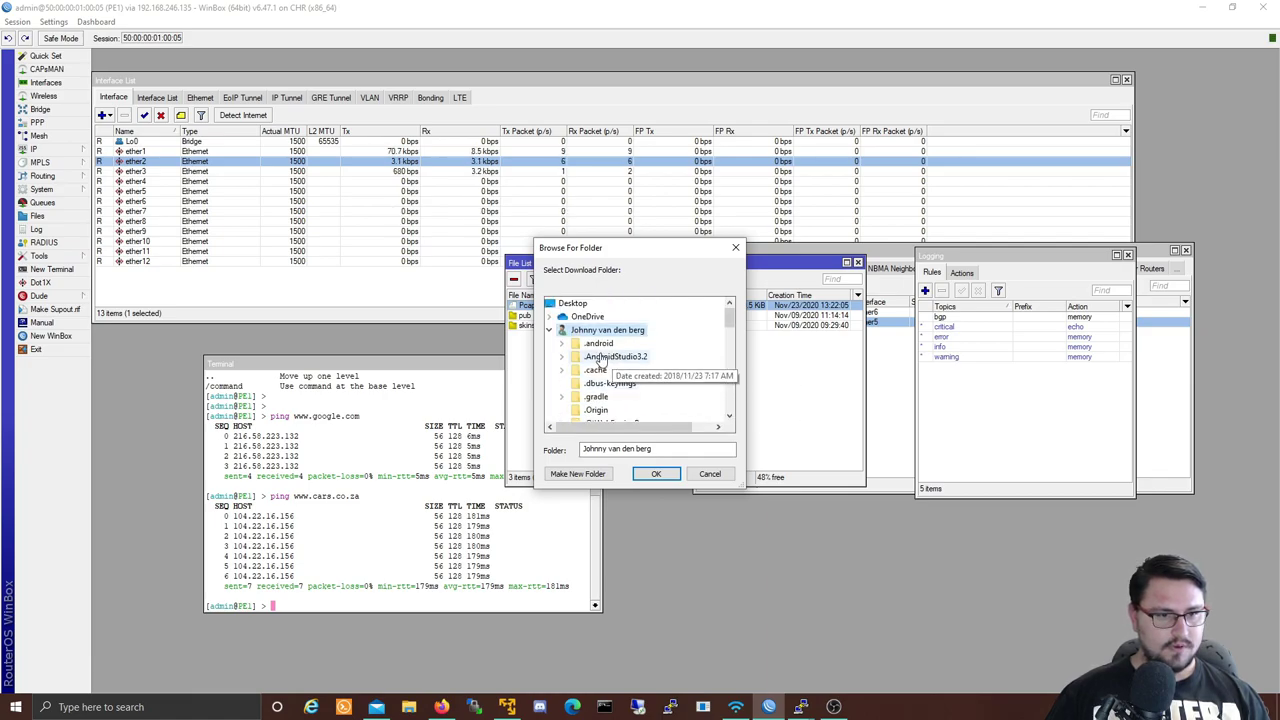
scroll(640, 368, down, 5)
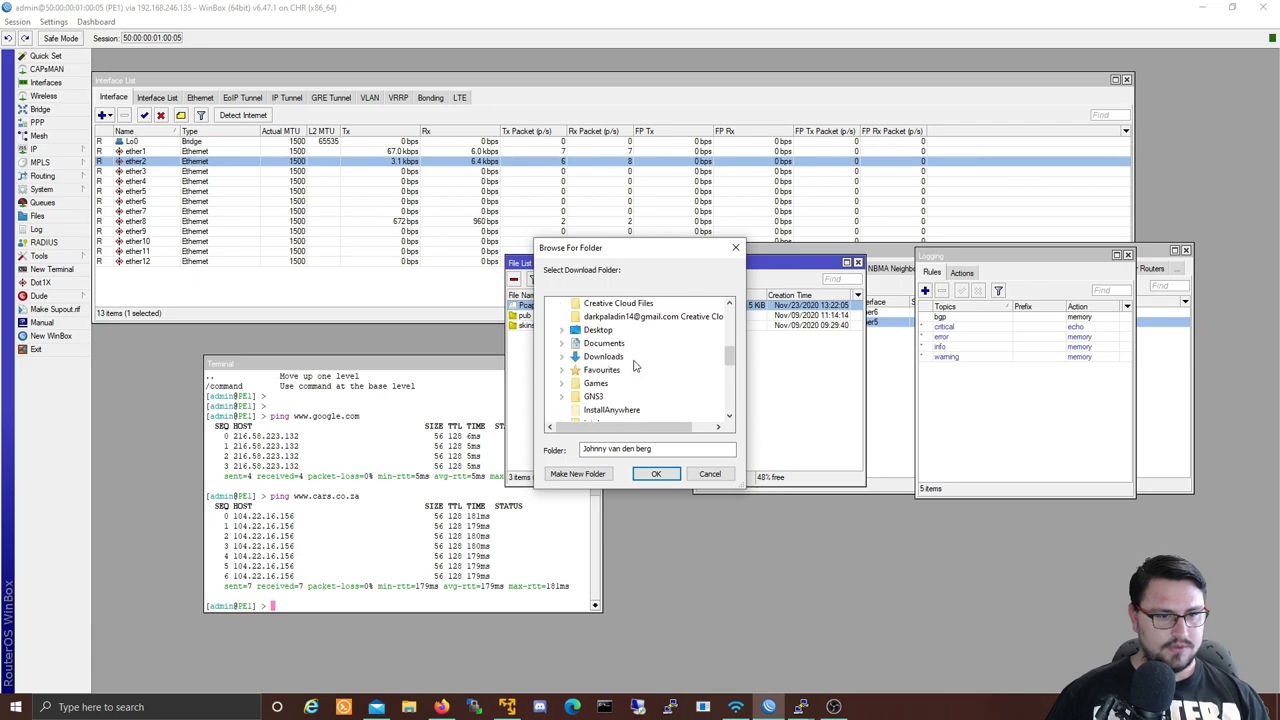
click(630, 357)
scroll(640, 380, up, 1)
click(656, 473)
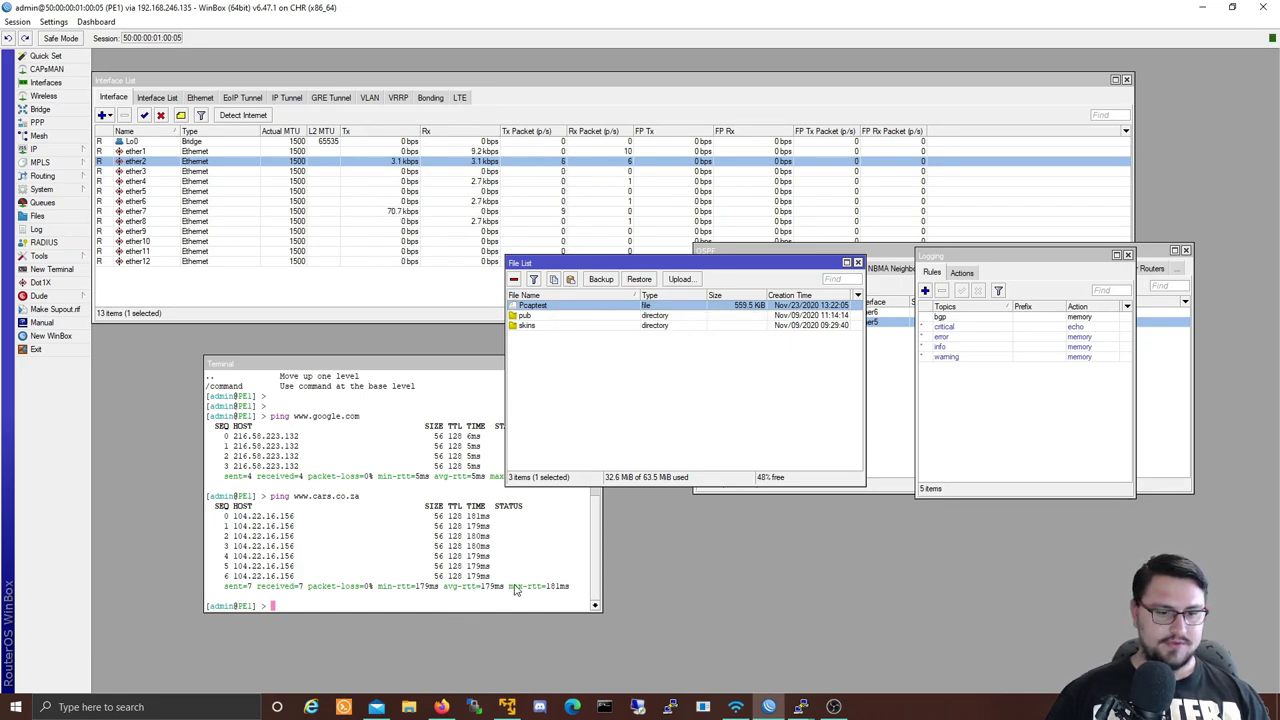
- Switch to File Explorer and select the Pcaptest file in the Downloads folder
click(409, 706)
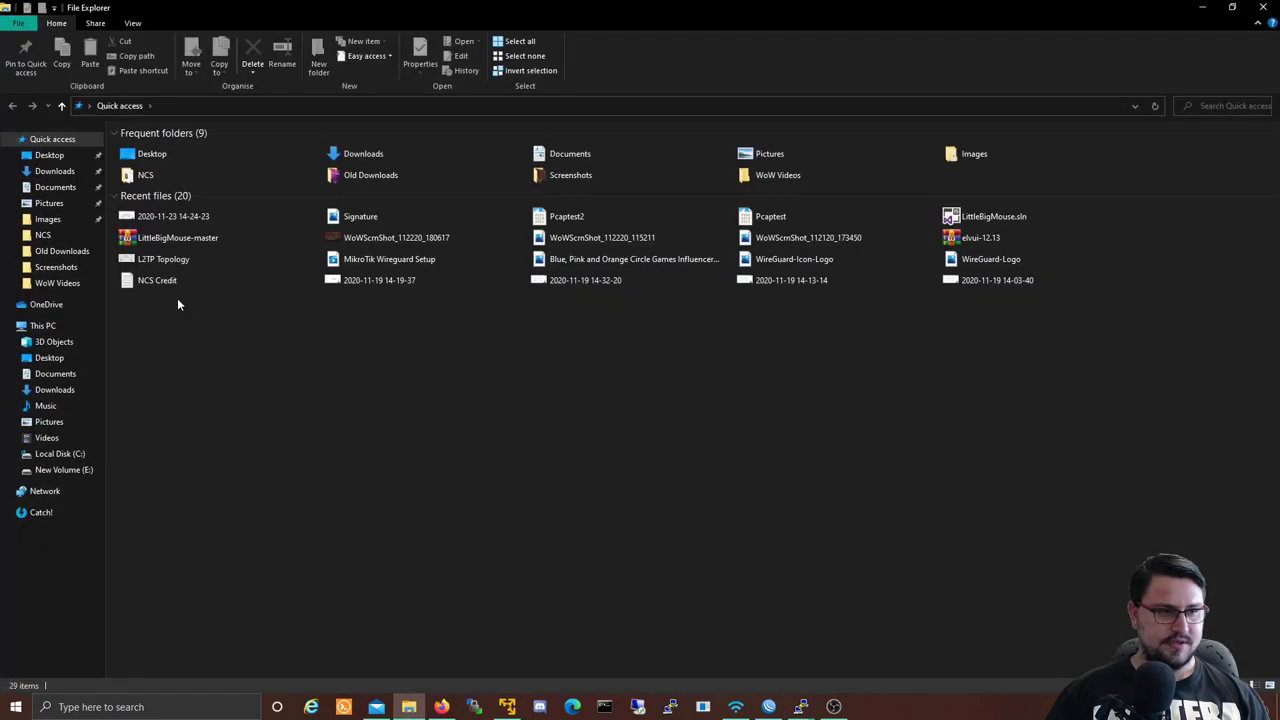
click(49, 155)
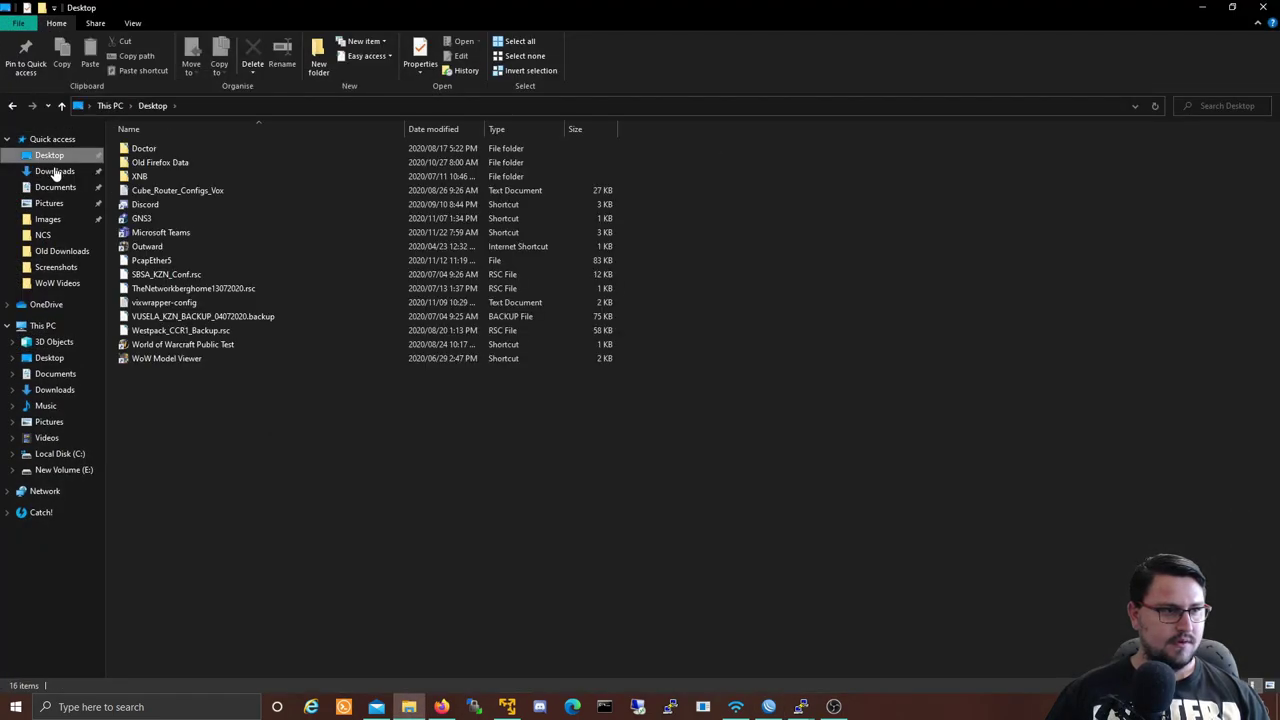
click(55, 171)
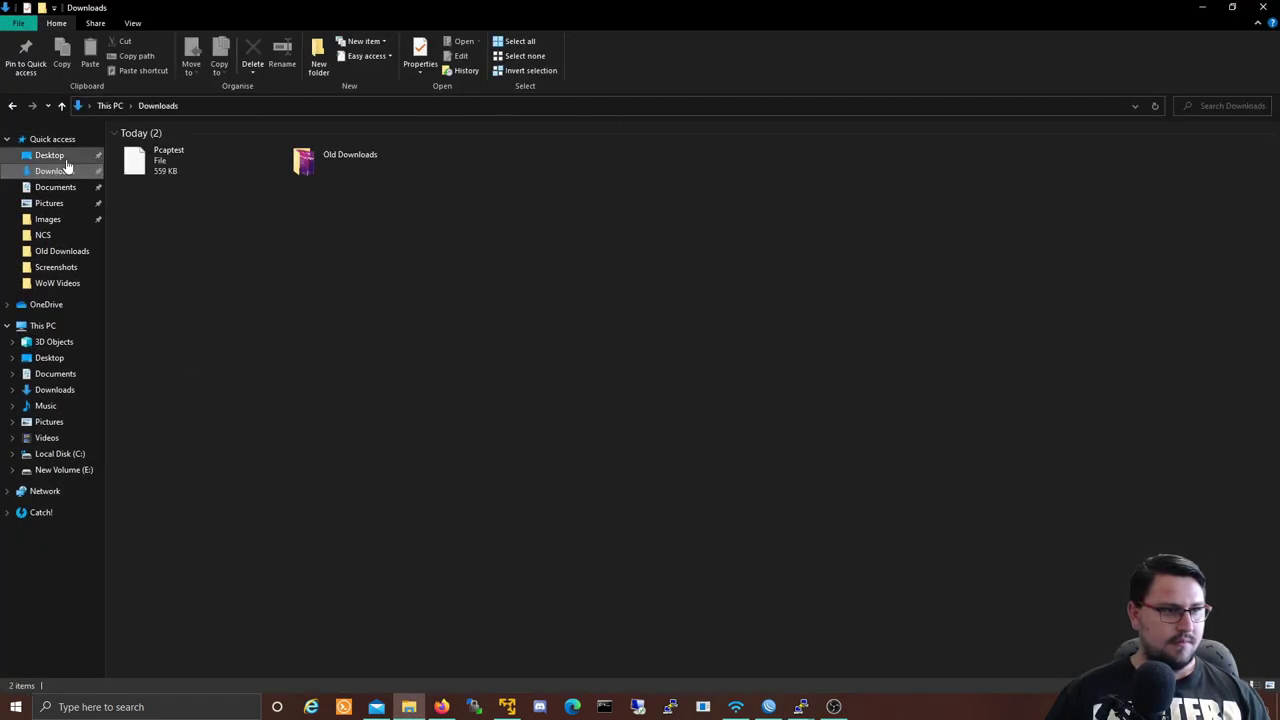
click(174, 170)
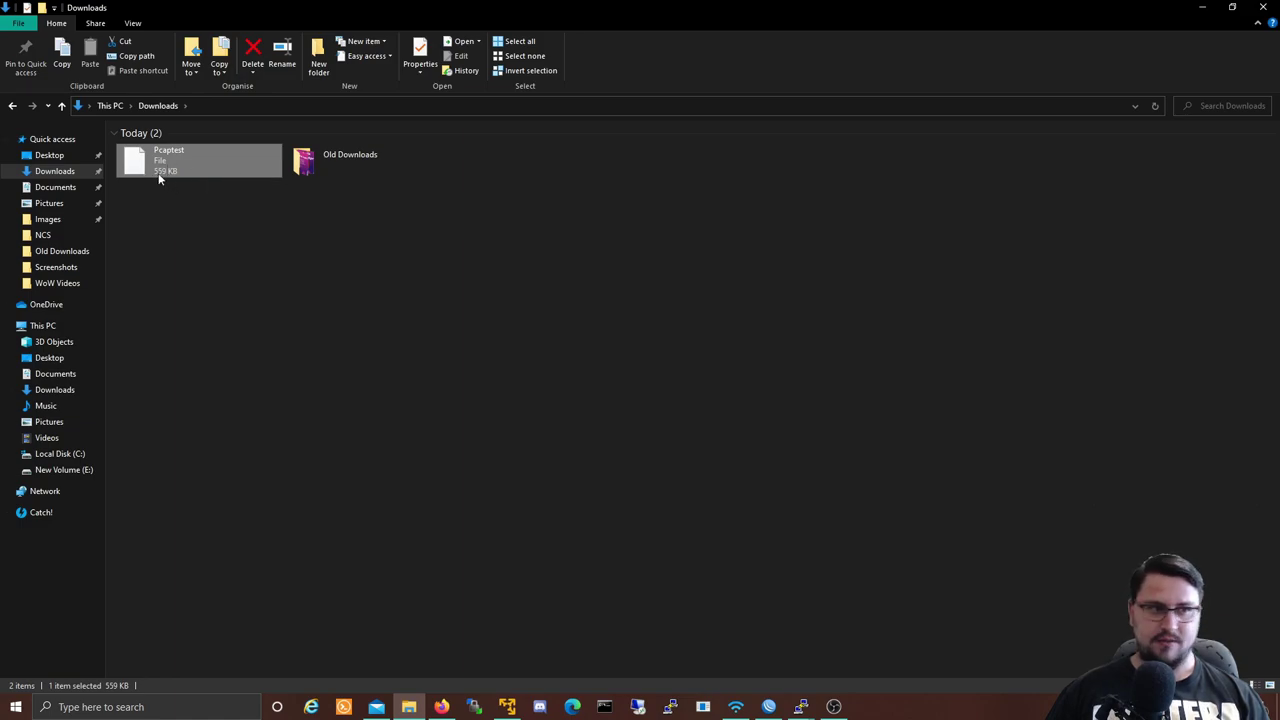
- Rename the downloaded Pcaptest file to Pcaptest.pcap so that it becomes a Wireshark capture file
right_click(160, 172)
click(248, 439)
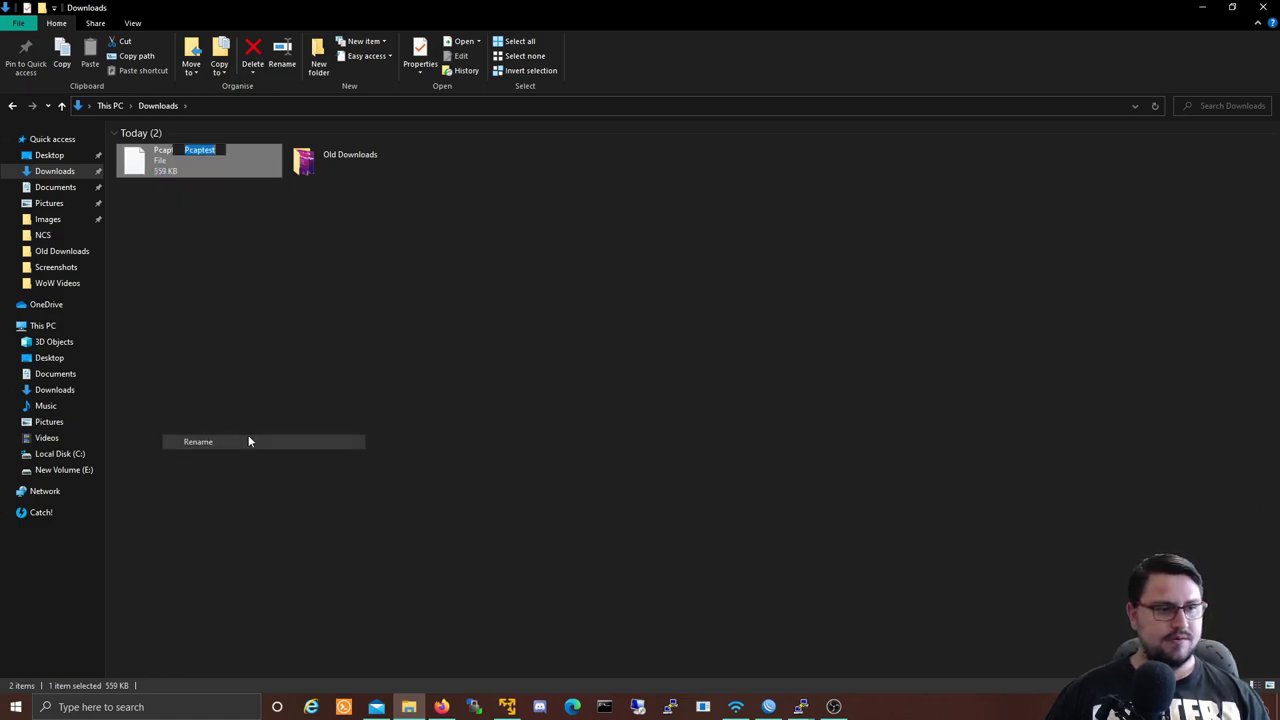
text(.pcap)
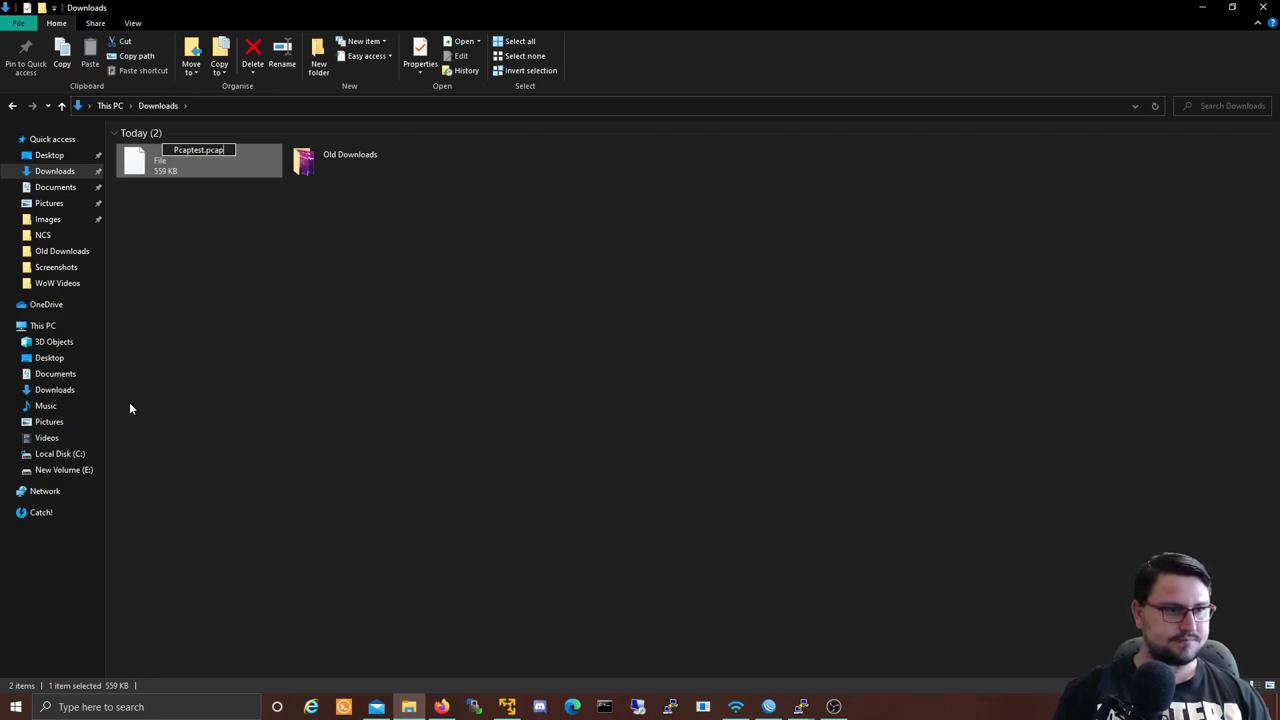
key(Return)
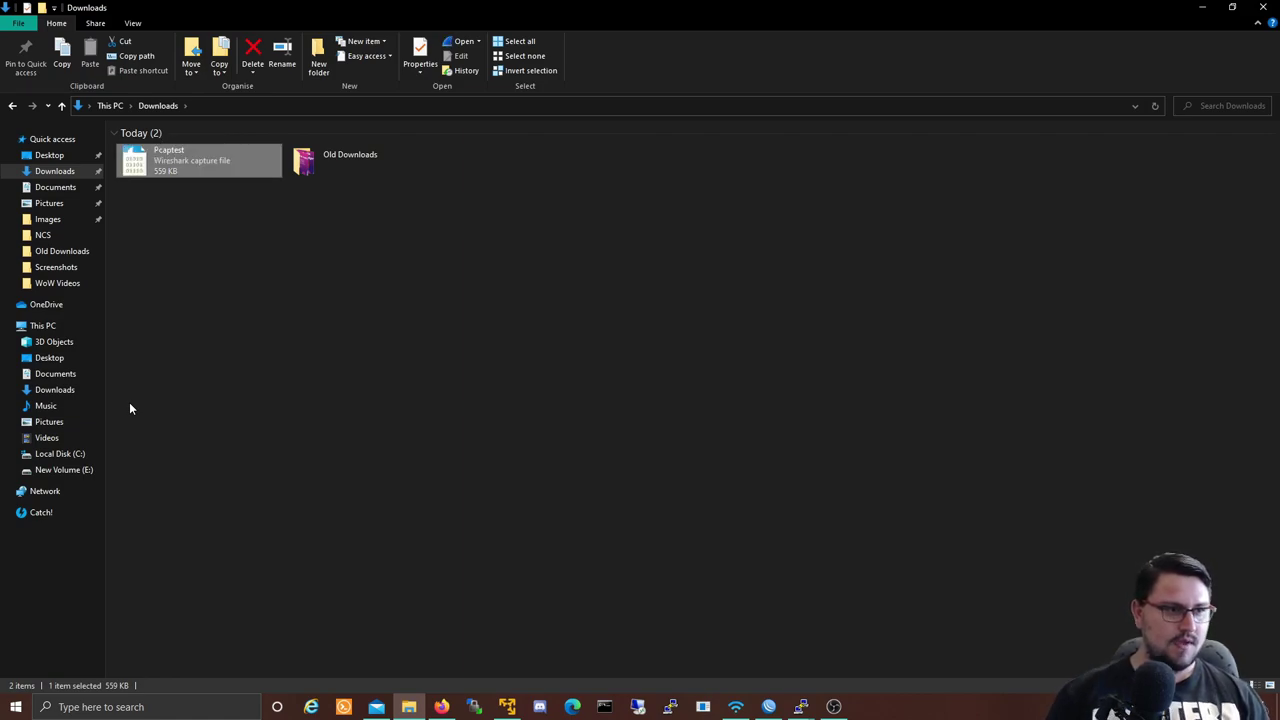
click(130, 403)
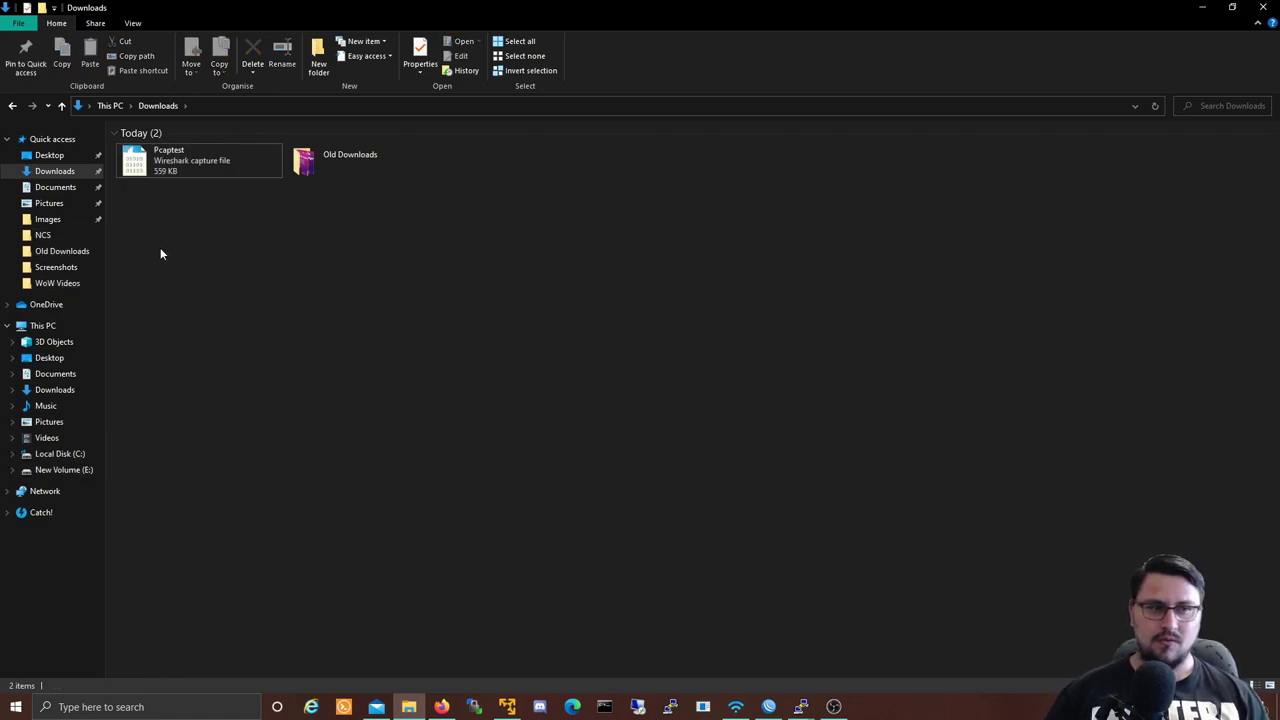
- Open Pcaptest.pcap in Wireshark and enter the display filter ip.addr == 172.22.12.2 without applying it
click(235, 165)
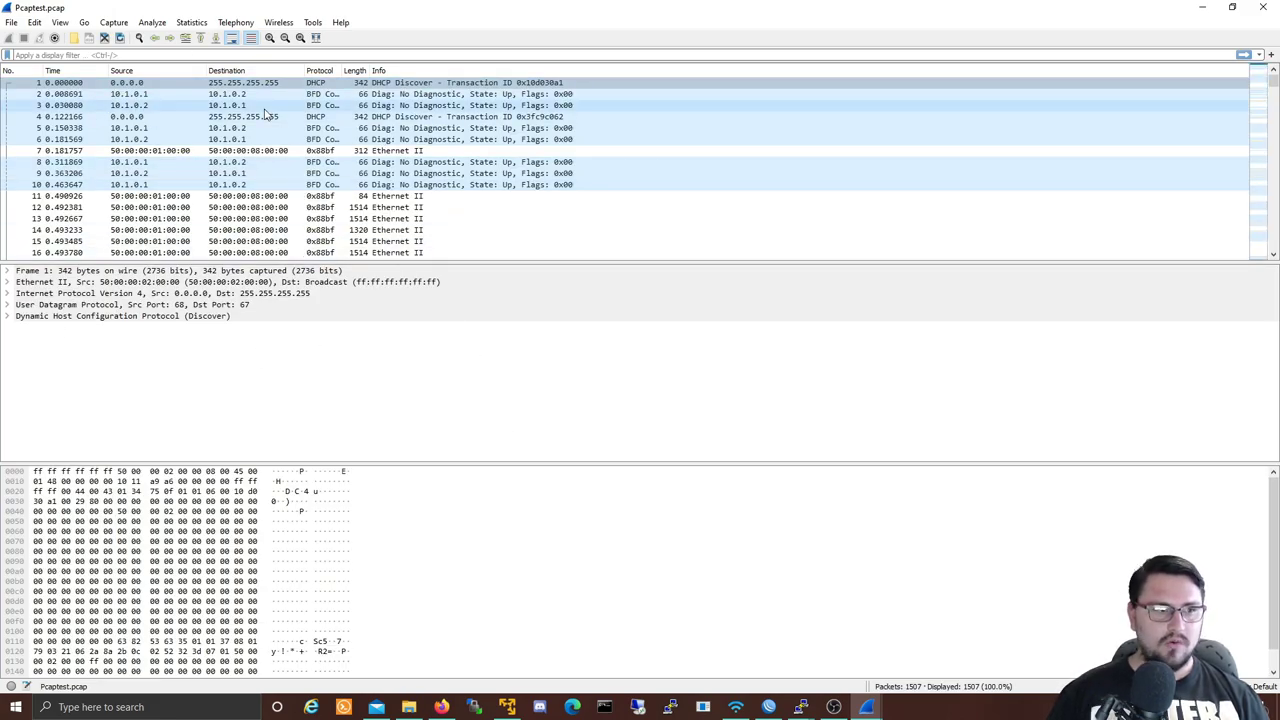
scroll(265, 113, down, 20)
click(420, 54)
text(ip.addr == 172.22.12.2)
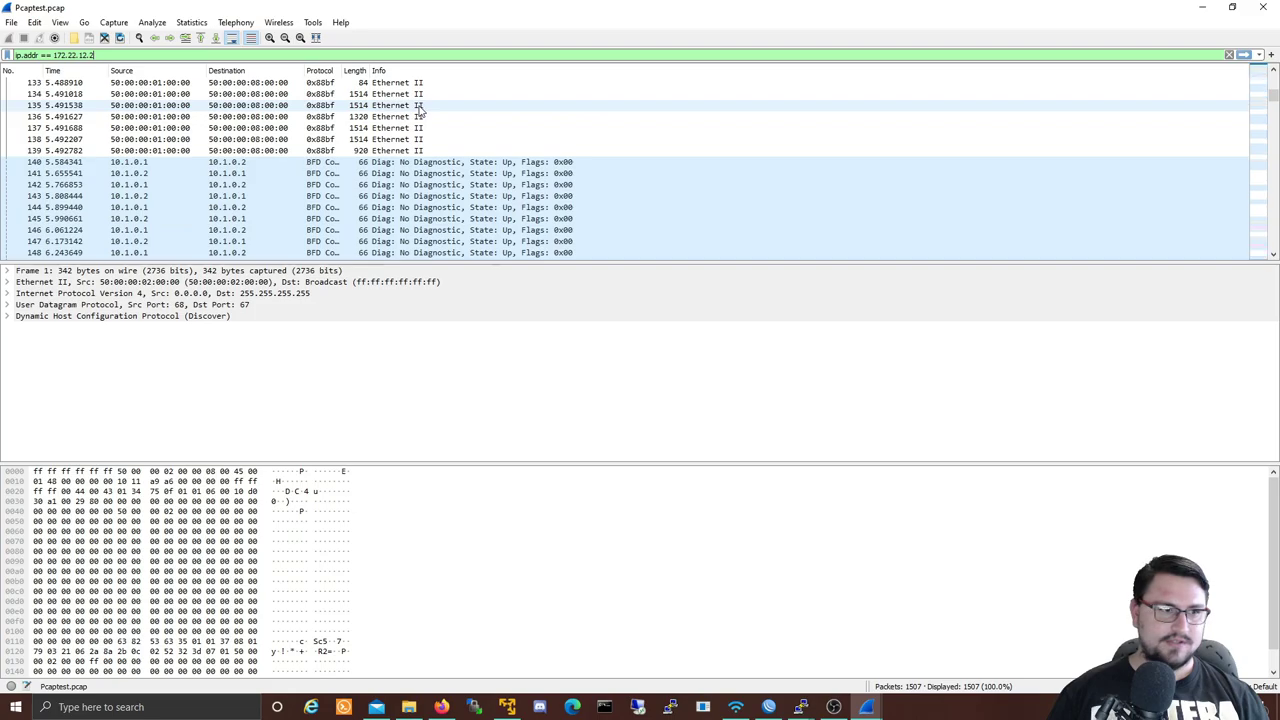
- Examine the unfiltered packet list for the protocols, sources and destinations of the captured traffic
scroll(420, 111, down, 20)
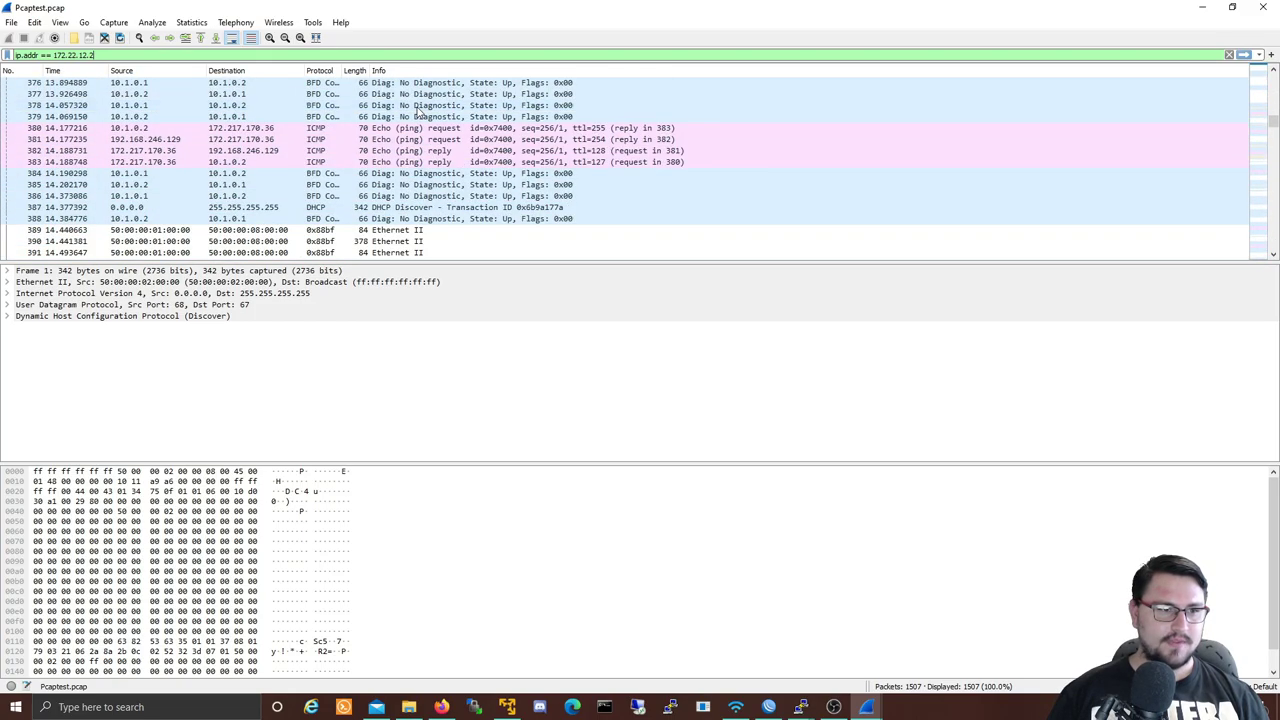
scroll(420, 111, down, 20)
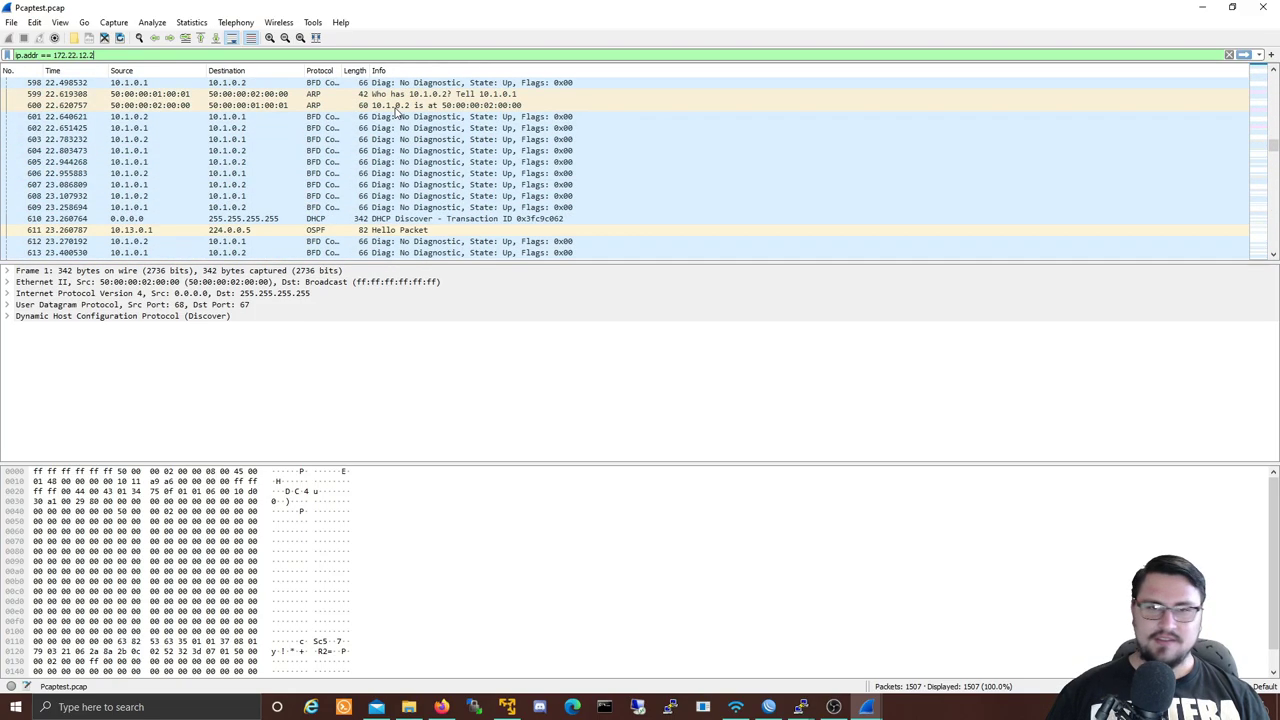
scroll(396, 113, down, 20)
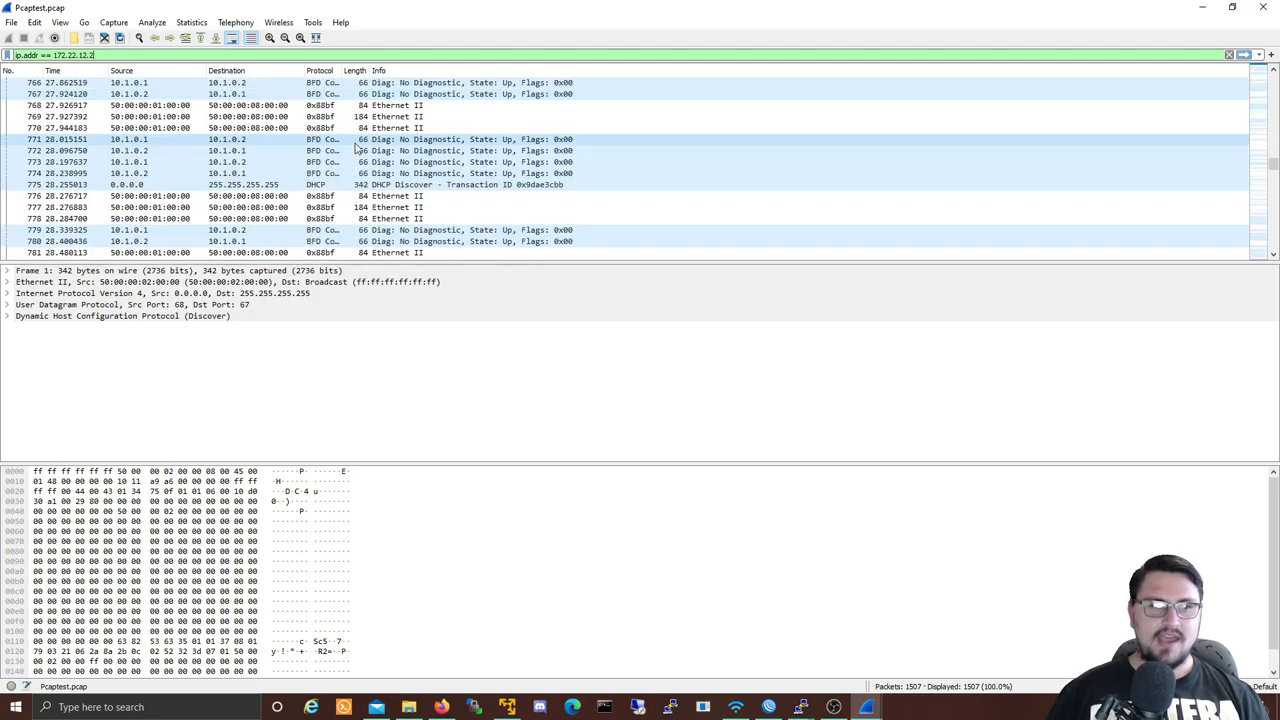
scroll(357, 147, down, 20)
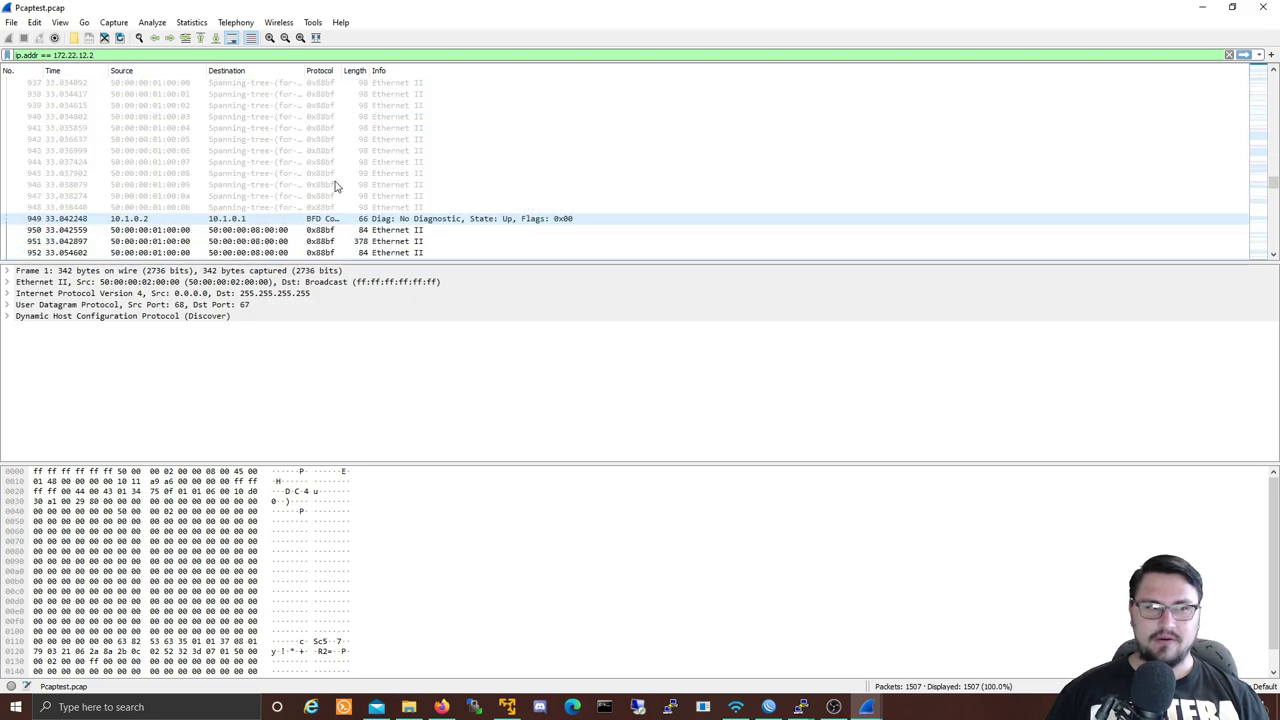
scroll(336, 186, down, 13)
scroll(312, 147, down, 17)
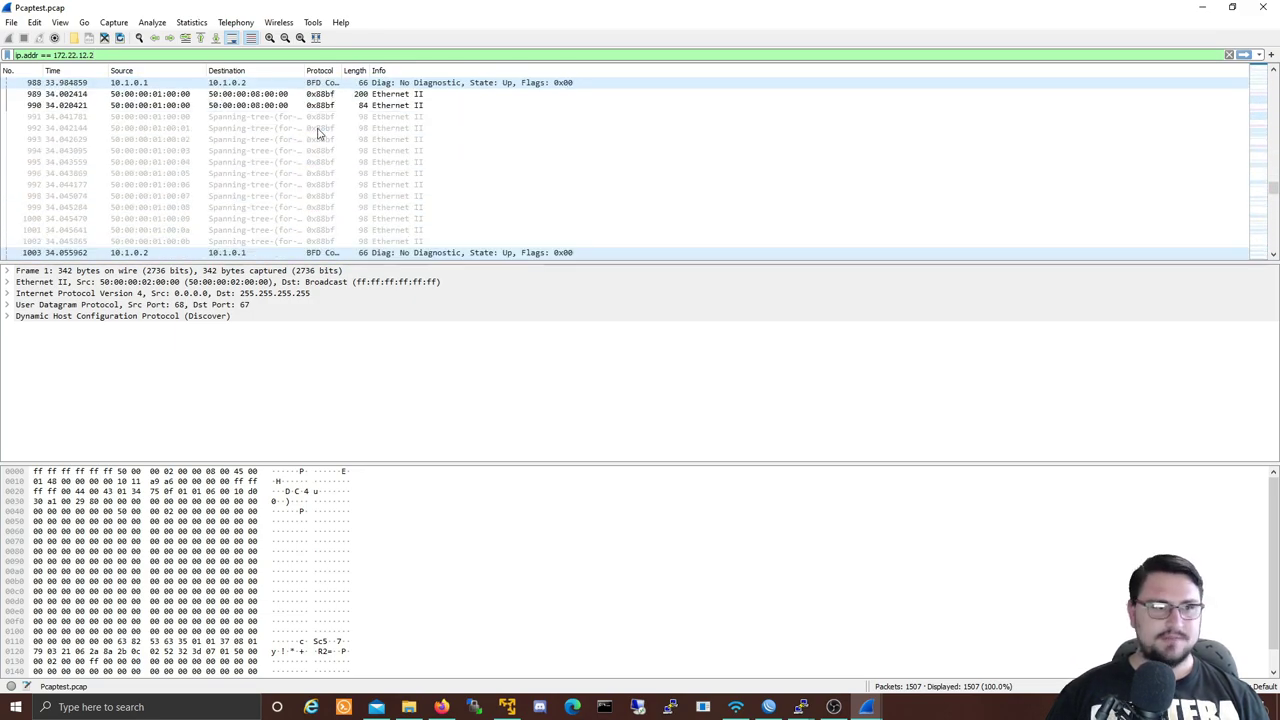
- Select the Ethernet II packets 1094 and 1093 in turn to examine their frame details
scroll(318, 133, down, 11)
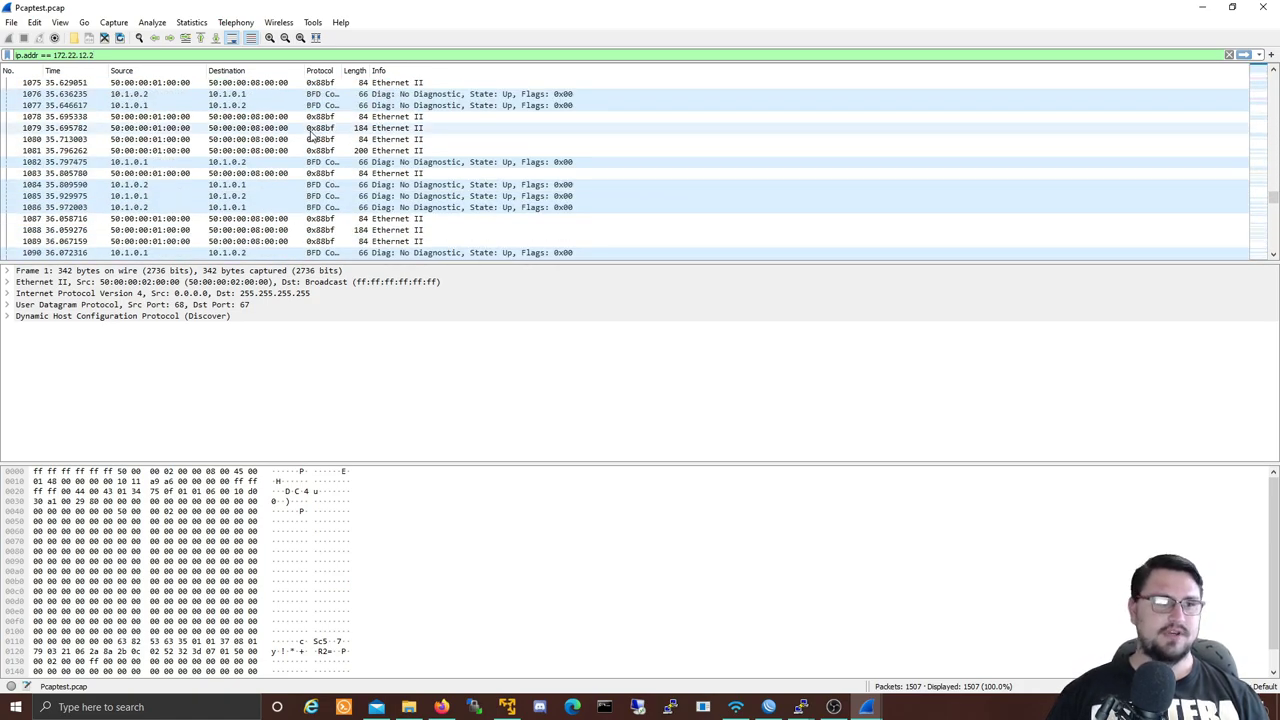
scroll(313, 135, down, 5)
click(394, 130)
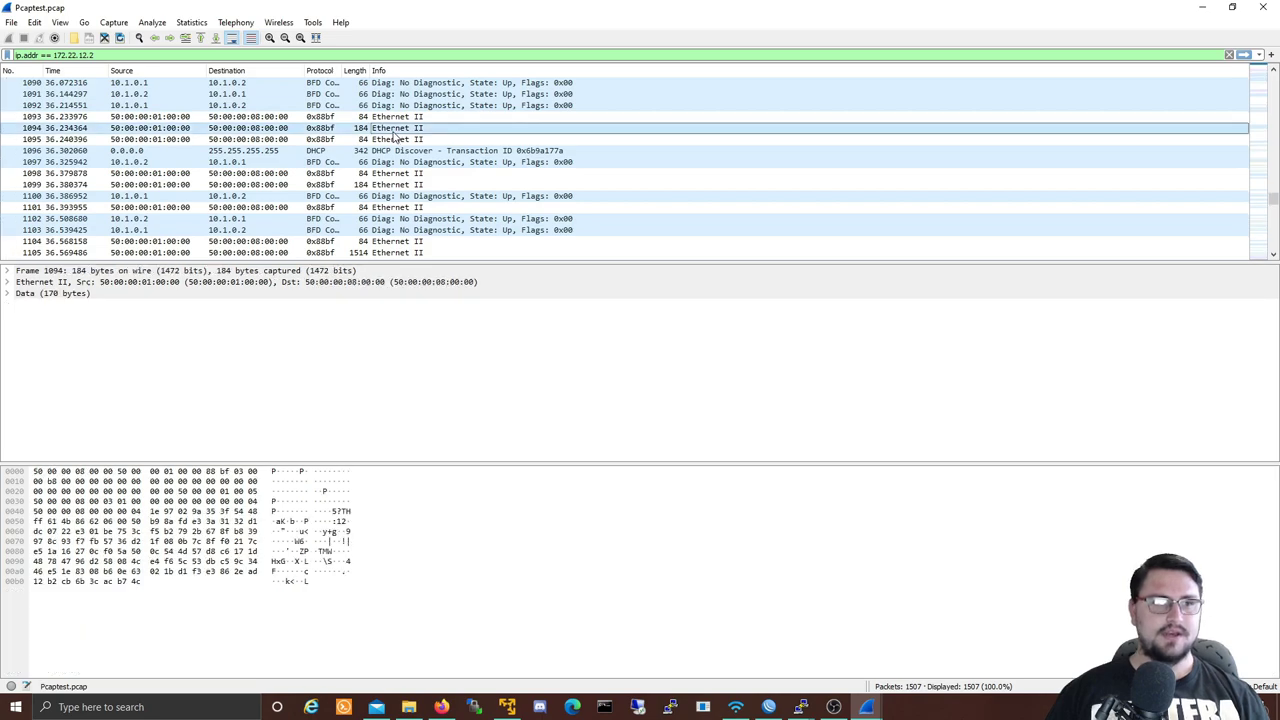
click(377, 121)
scroll(368, 170, up, 3)
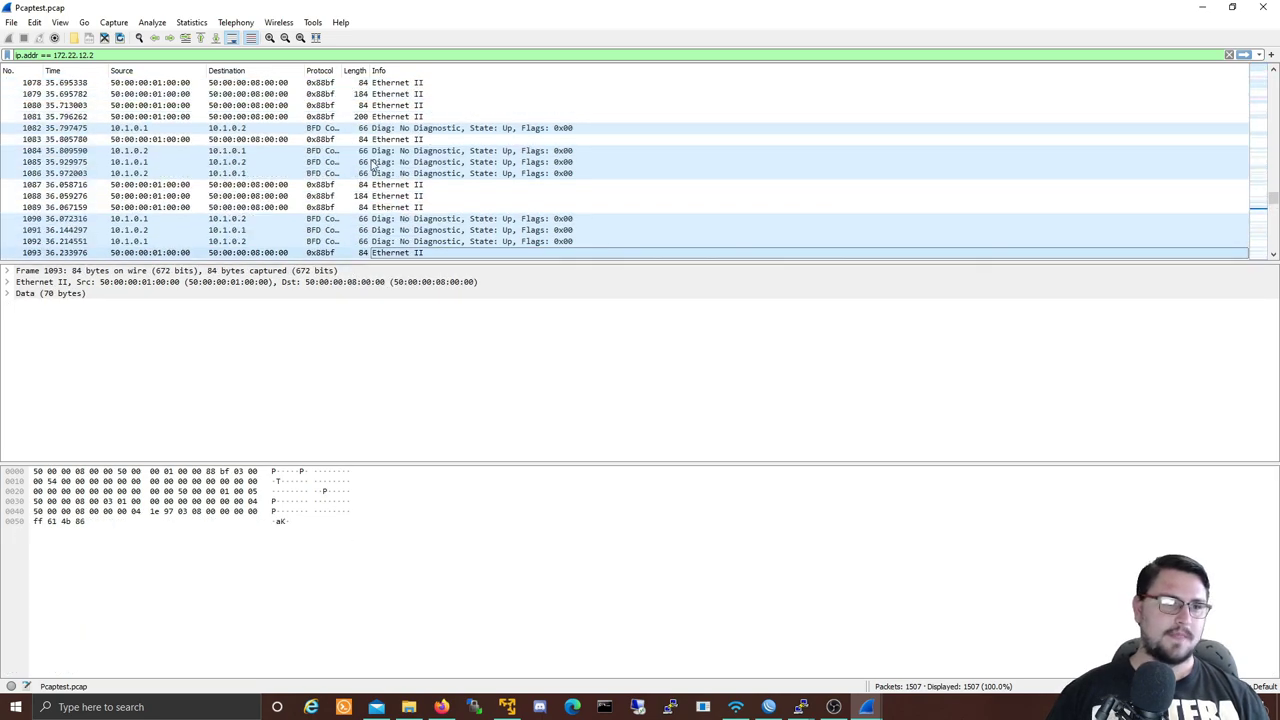
scroll(375, 218, down, 2)
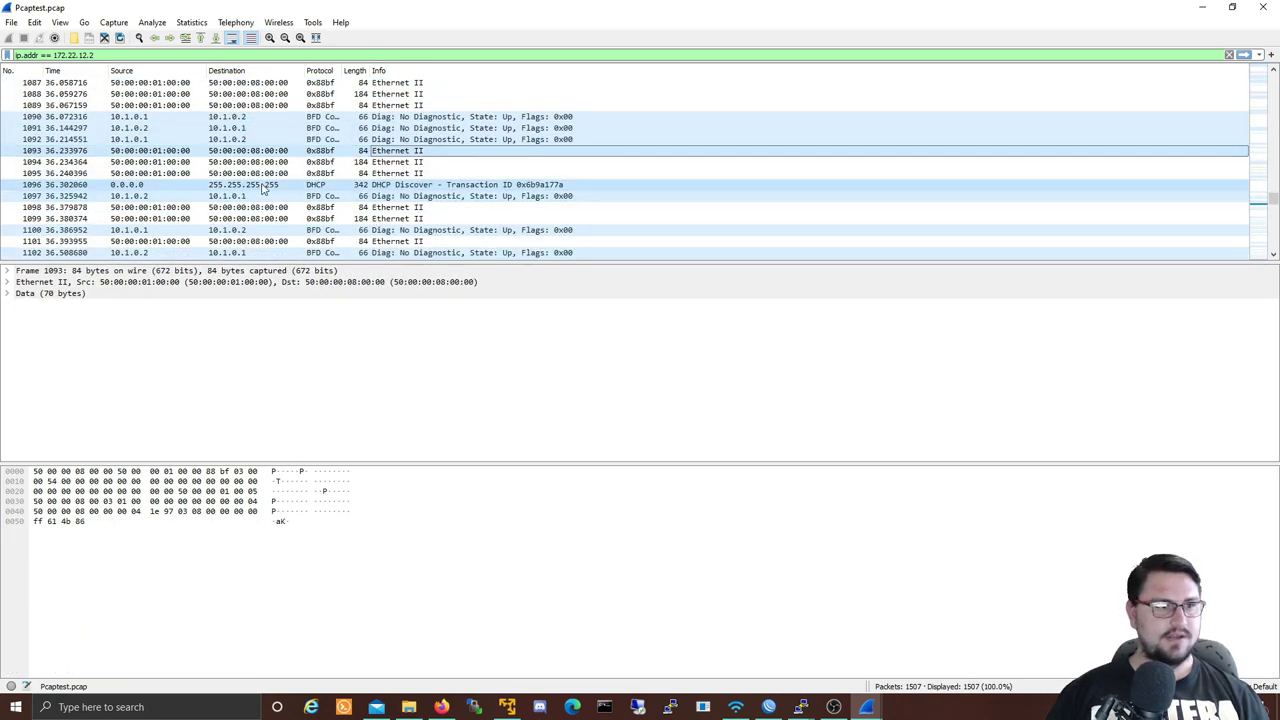
- Examine the DHCP Discover packet 1096 and BFD packet 1137, and return to the start of the packet list
click(300, 185)
click(297, 197)
click(297, 186)
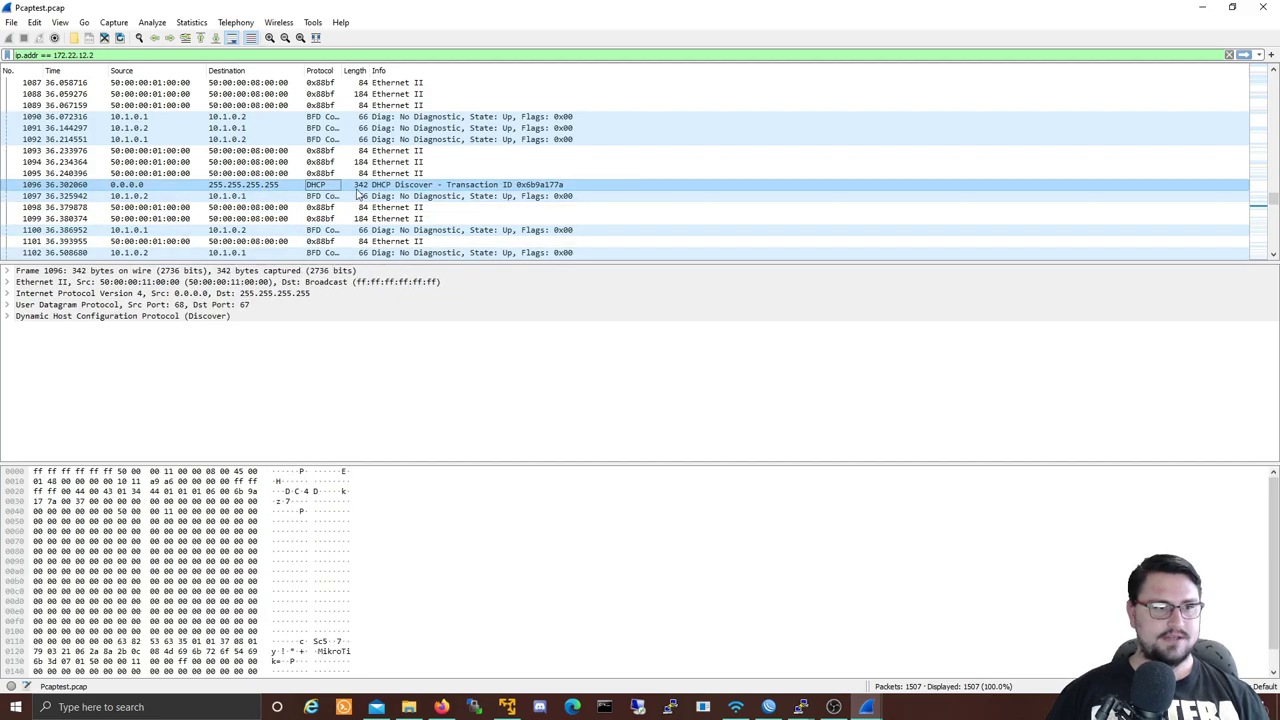
scroll(440, 178, down, 14)
click(416, 178)
scroll(480, 180, down, 20)
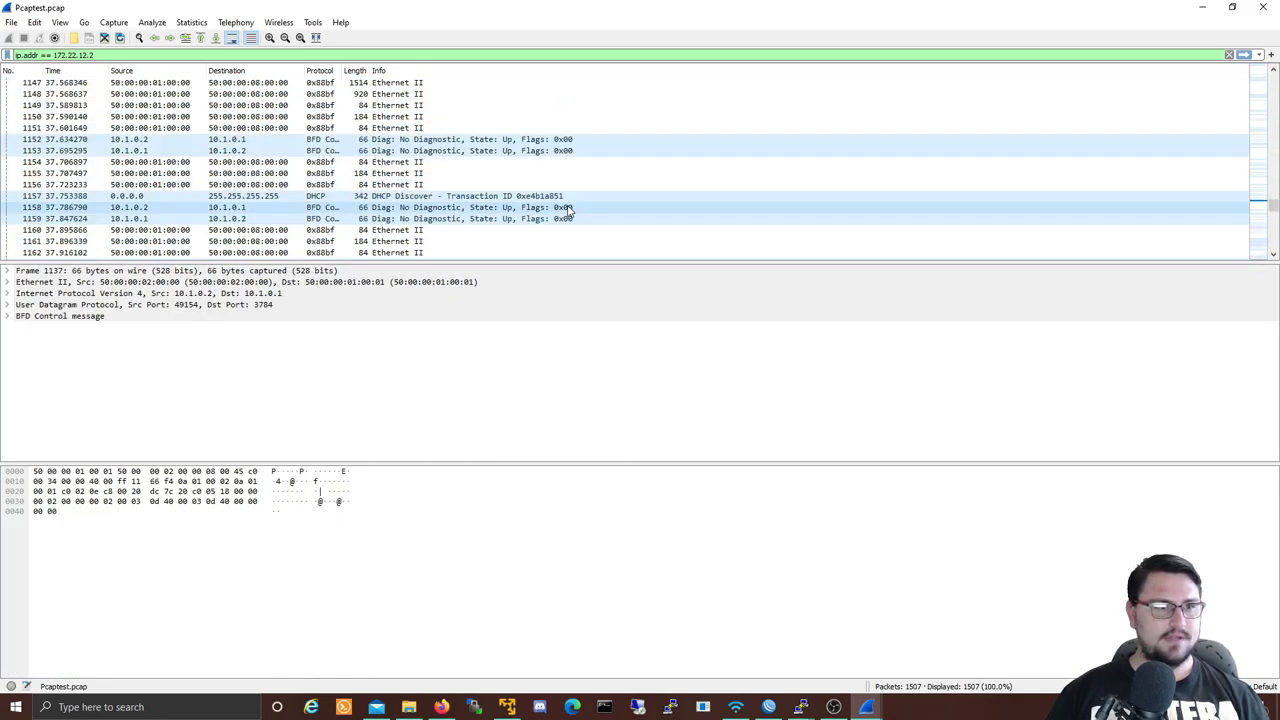
scroll(550, 178, up, 4)
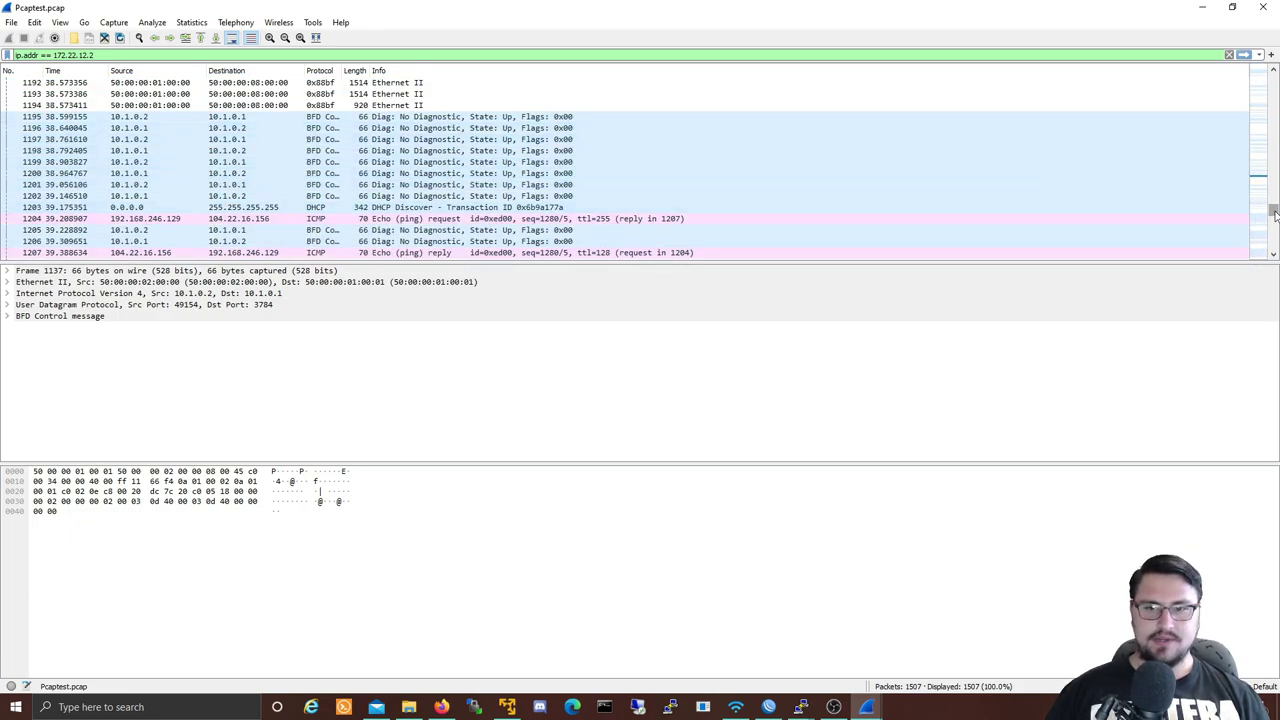
scroll(1272, 216, down, 1)
drag(1273, 218, 1274, 78)
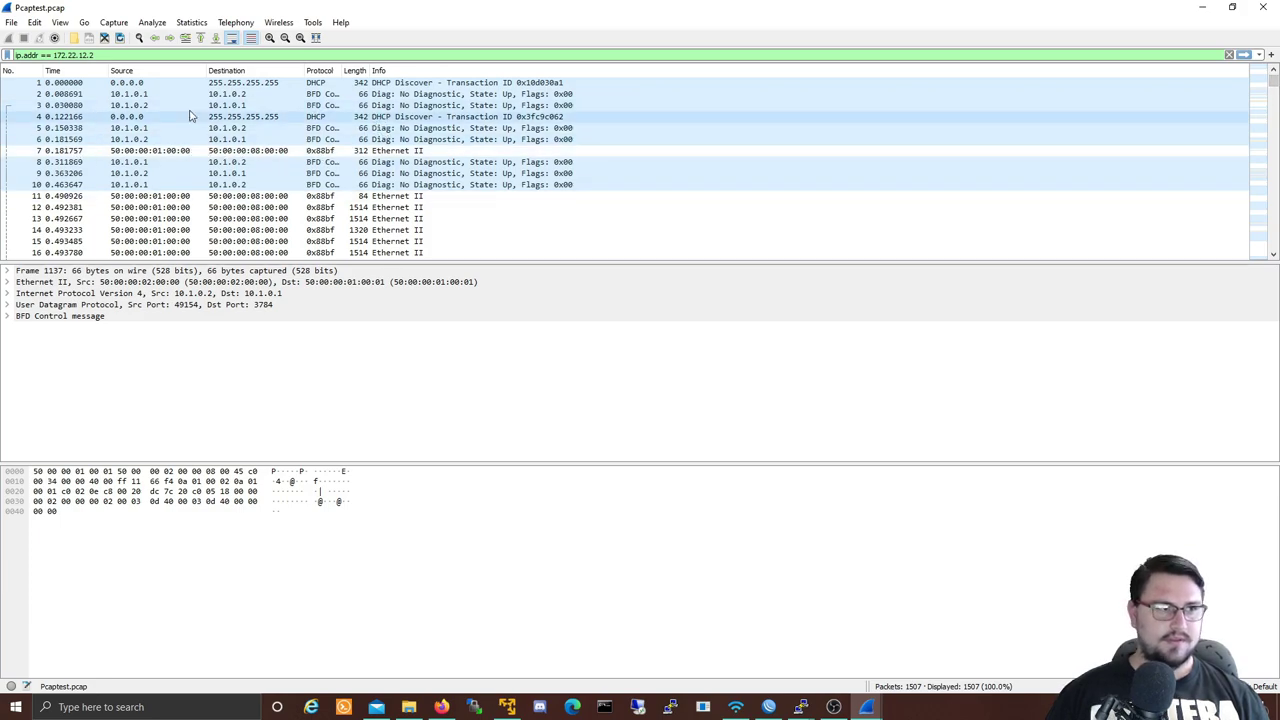
- Change the display filter to ip.addr == 8.8.8.8 and apply it
double_click(104, 55)
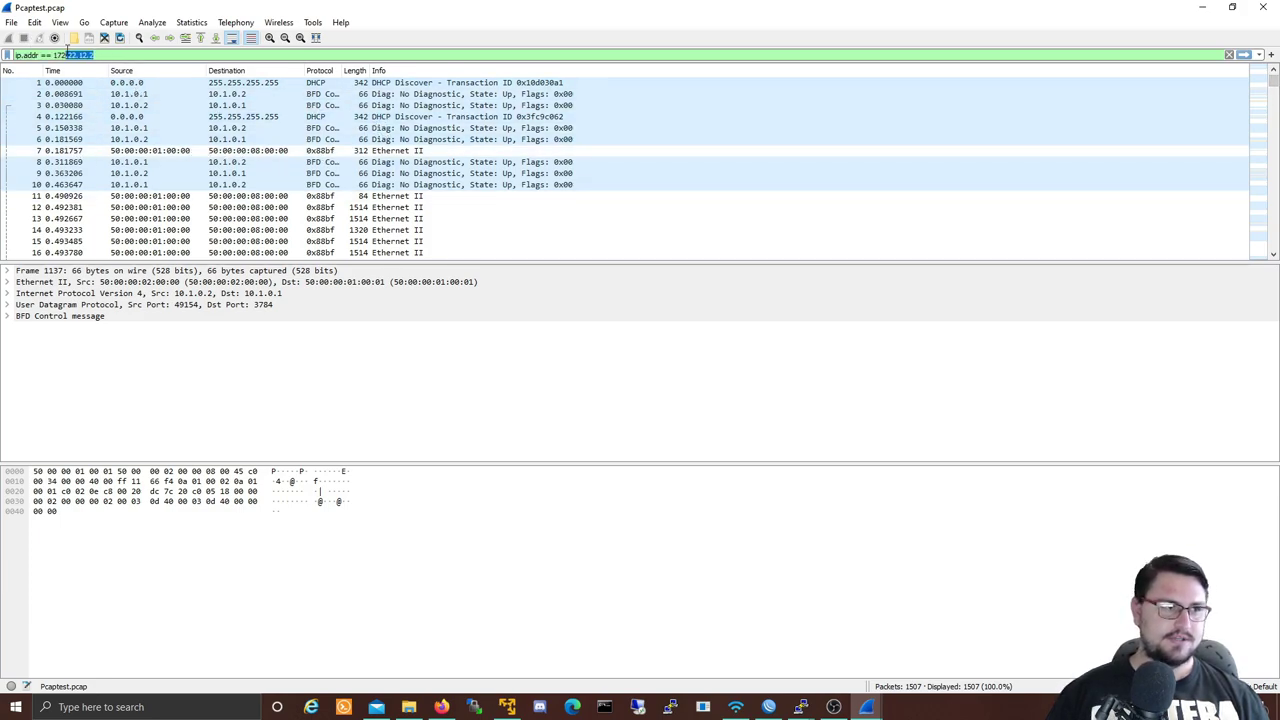
text(17)
key(BackSpace)
key(BackSpace)
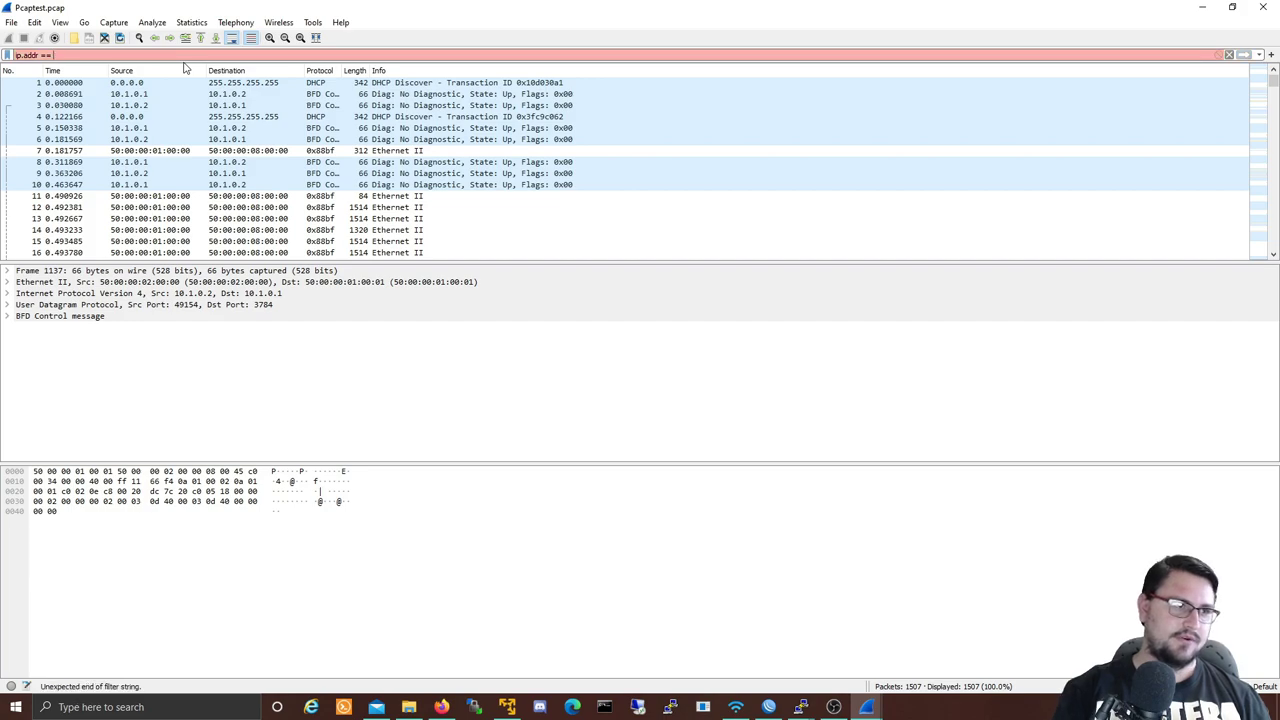
text(1)
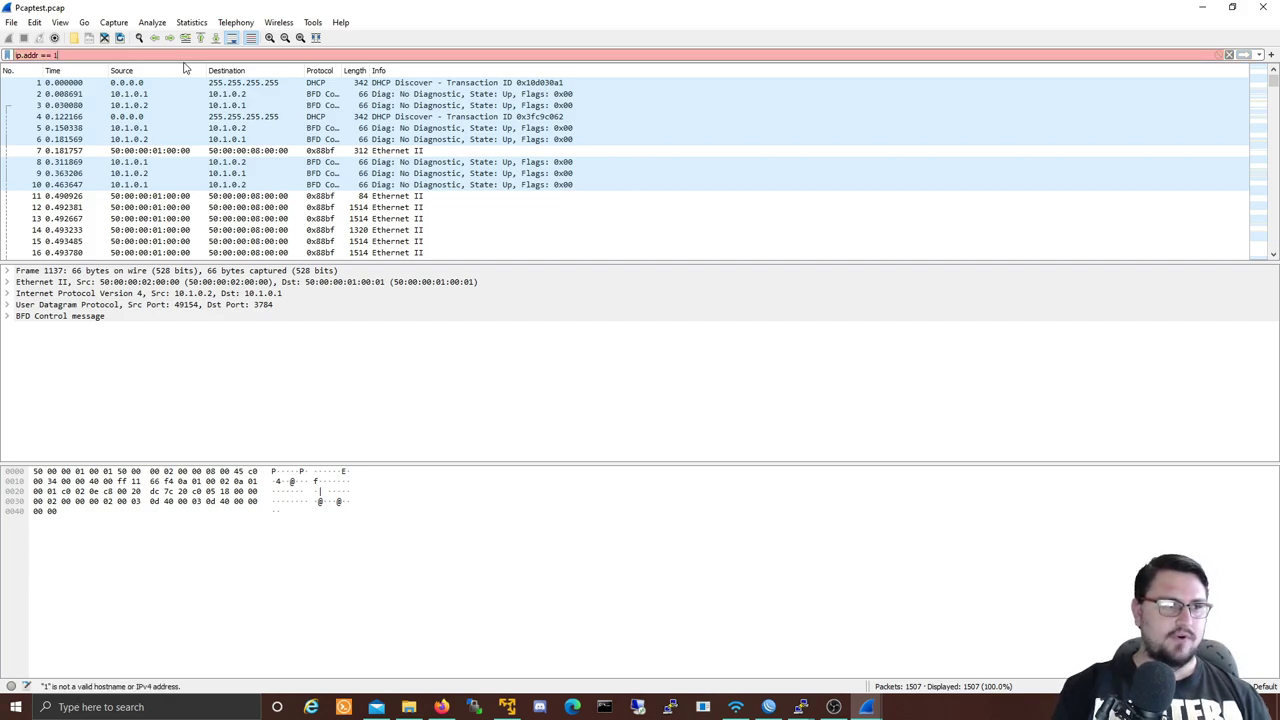
key(BackSpace)
text(8.8.8.8)
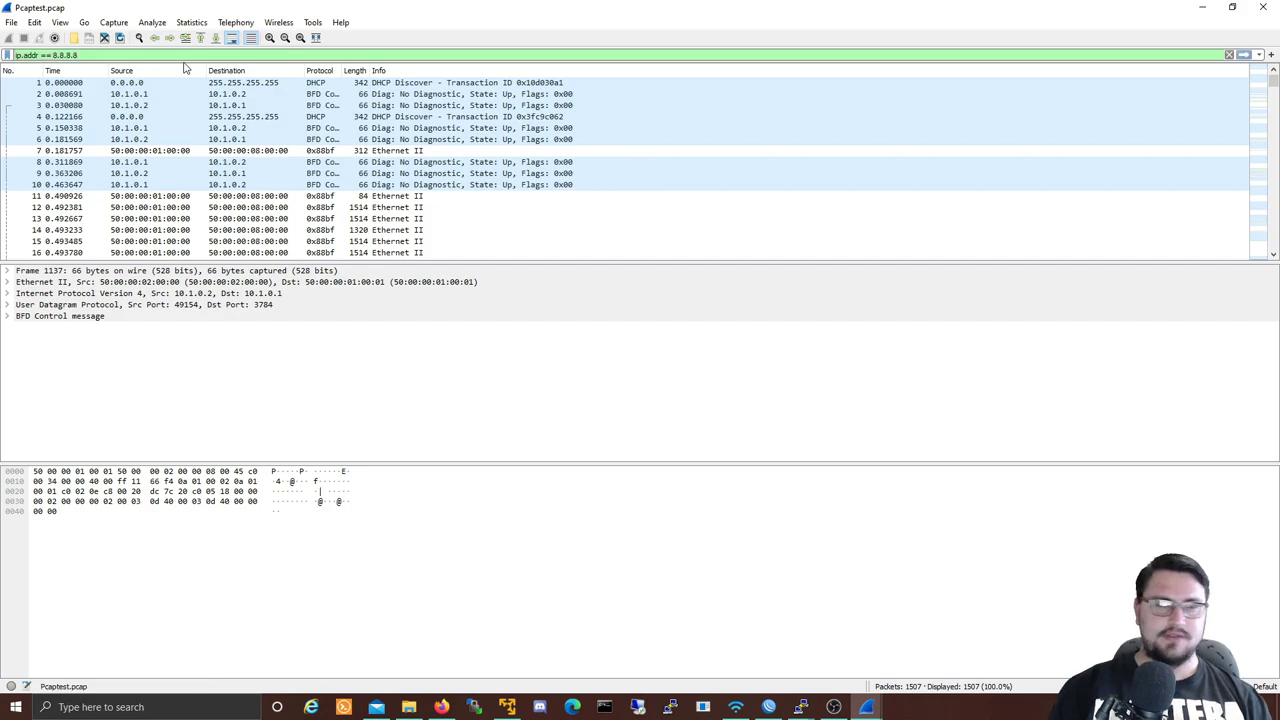
key(Return)
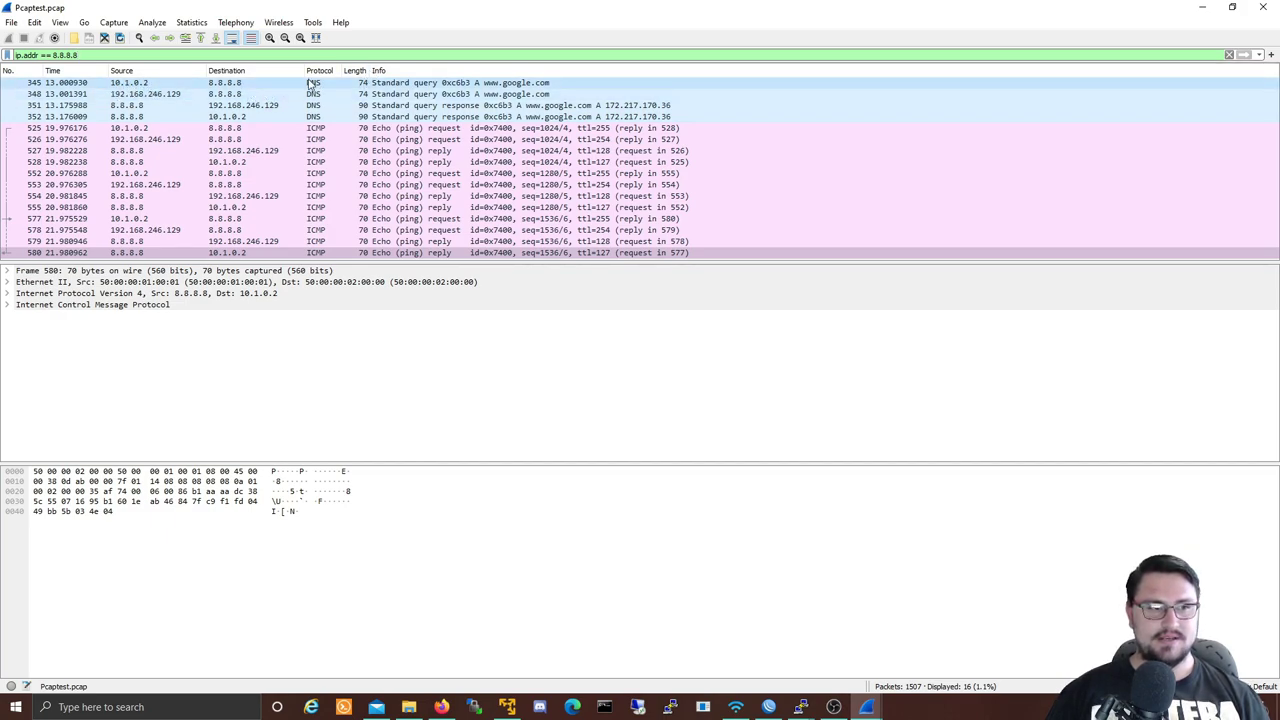
click(510, 84)
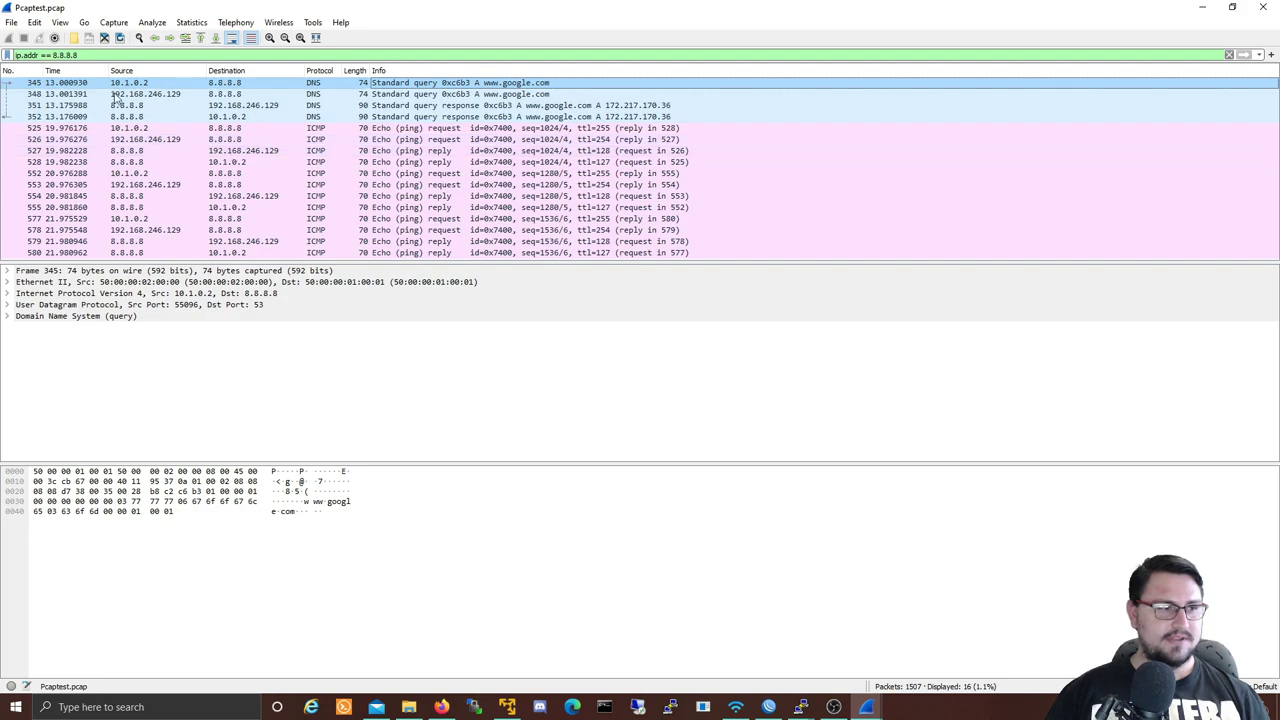
click(6, 271)
click(6, 271)
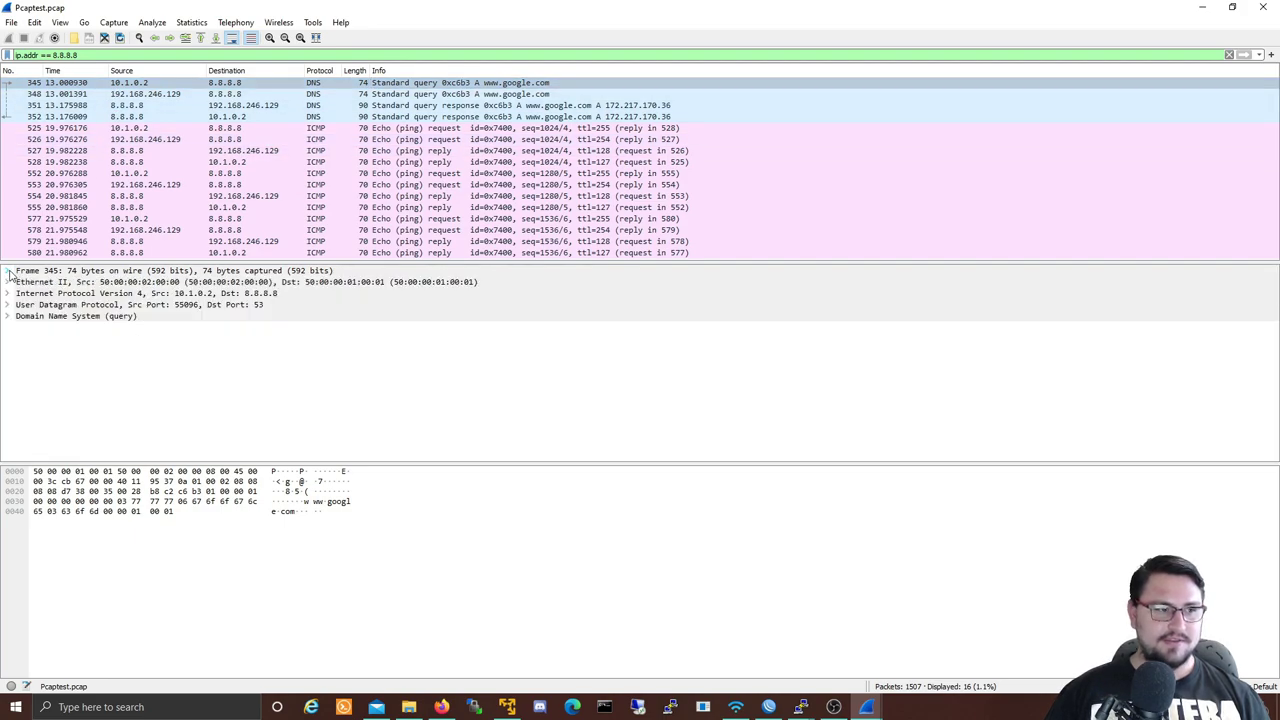
click(8, 282)
click(8, 282)
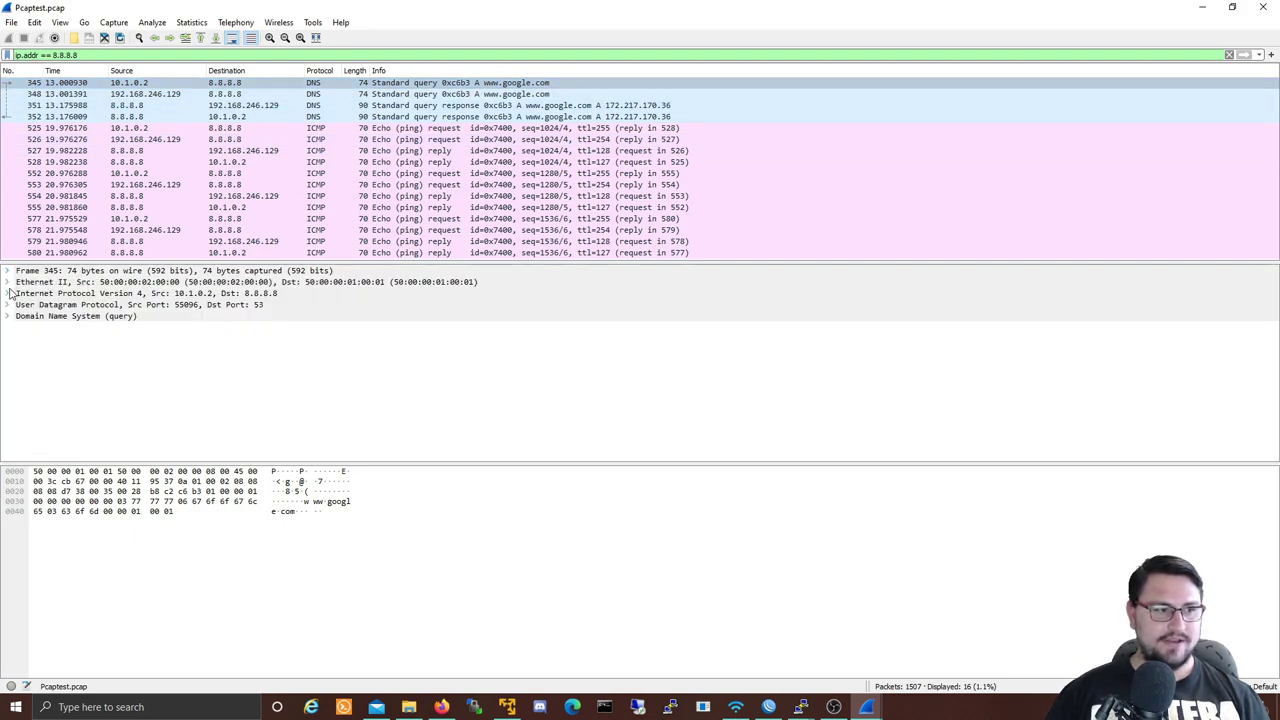
click(9, 293)
click(9, 293)
click(9, 304)
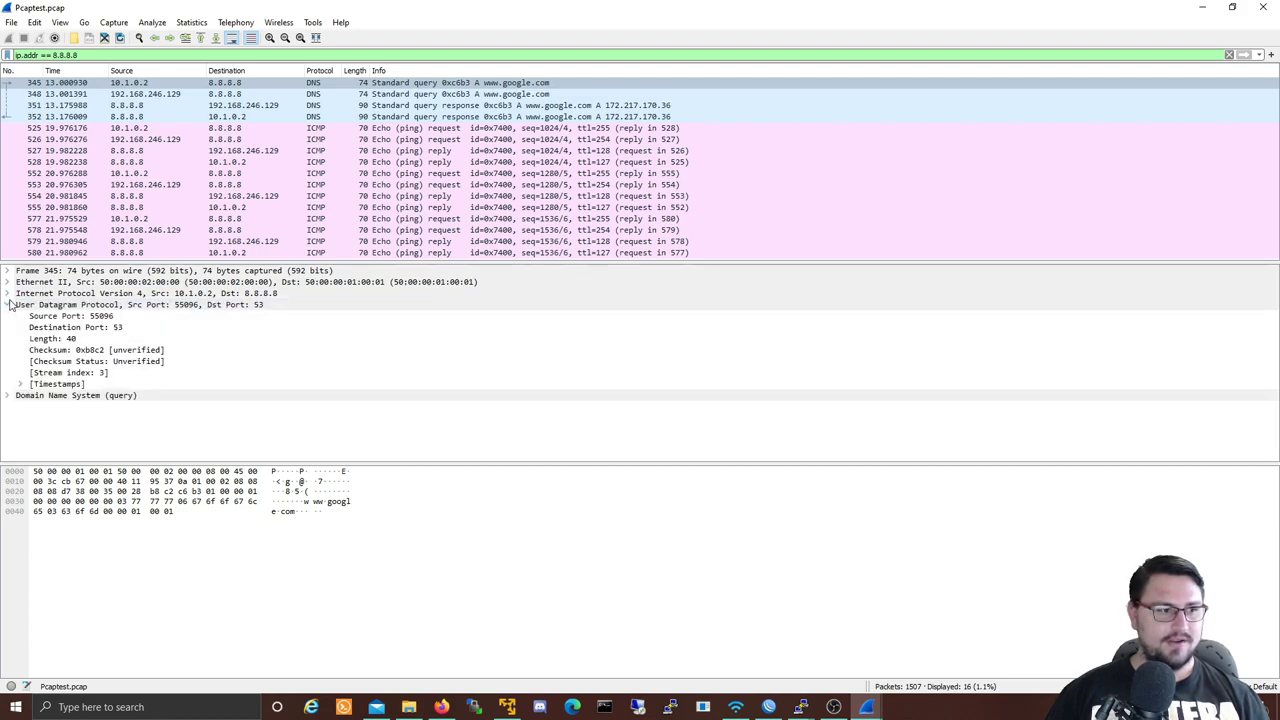
click(9, 304)
click(14, 316)
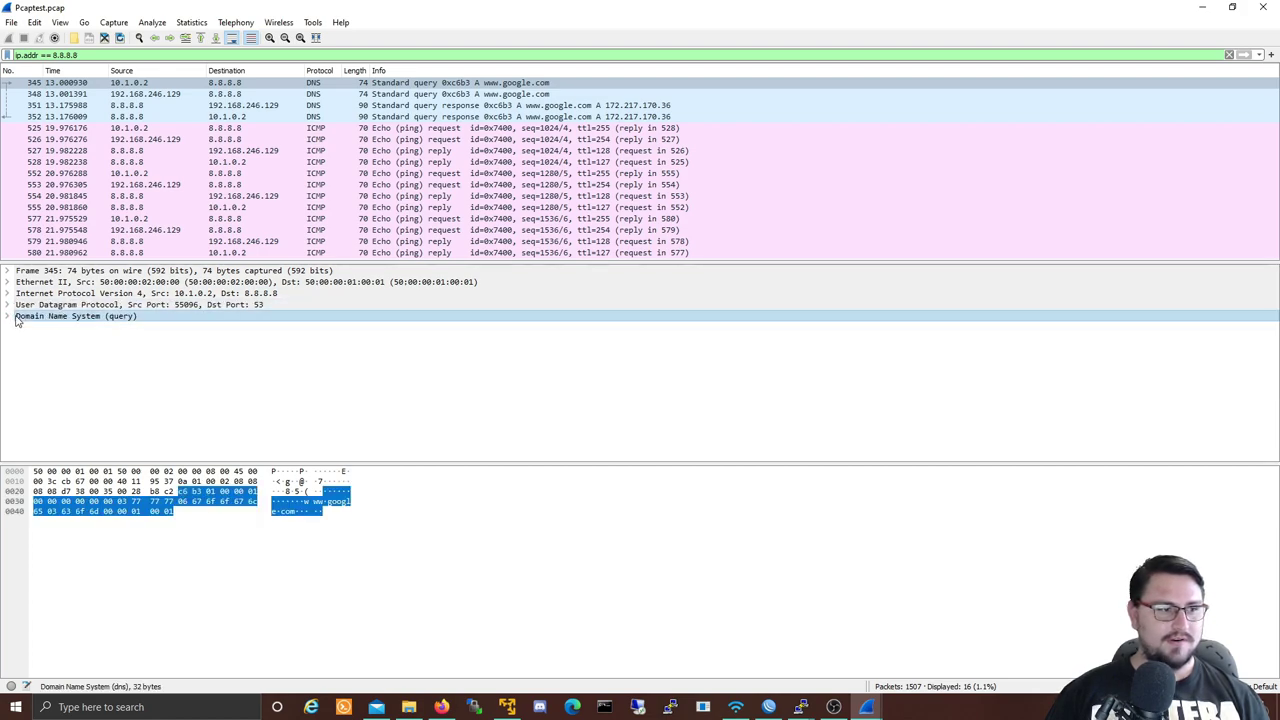
click(8, 316)
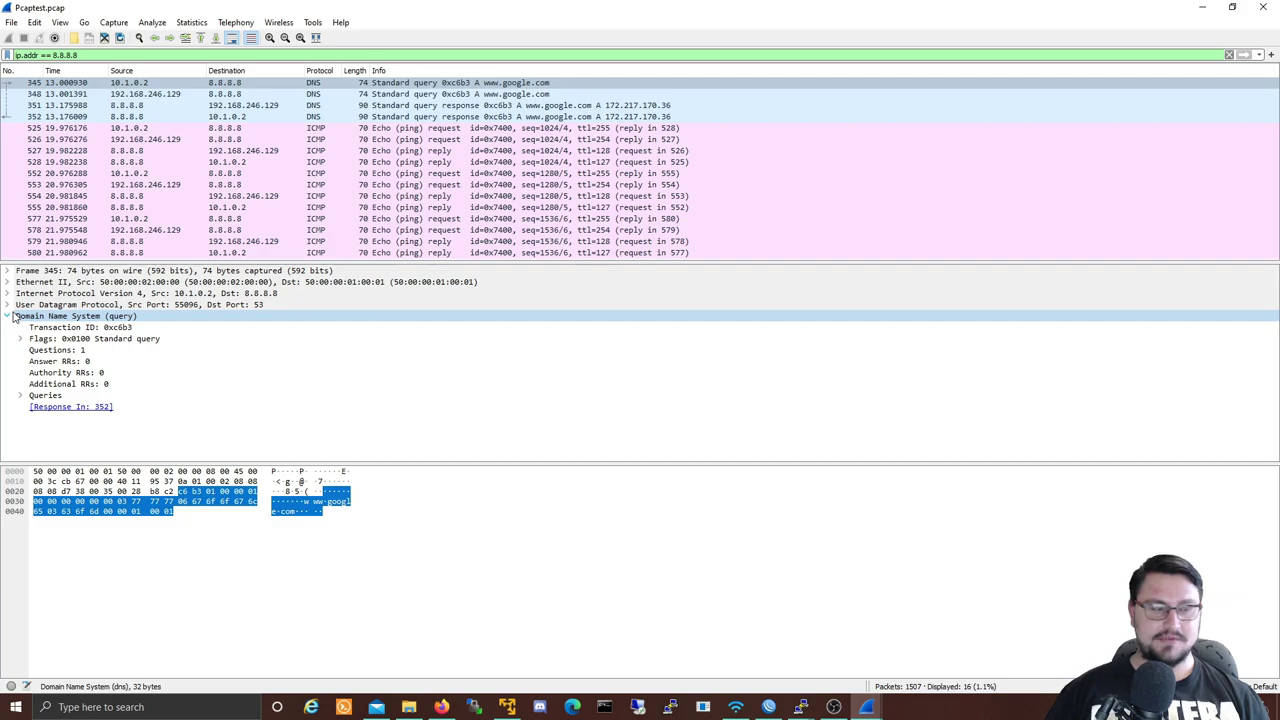
click(214, 129)
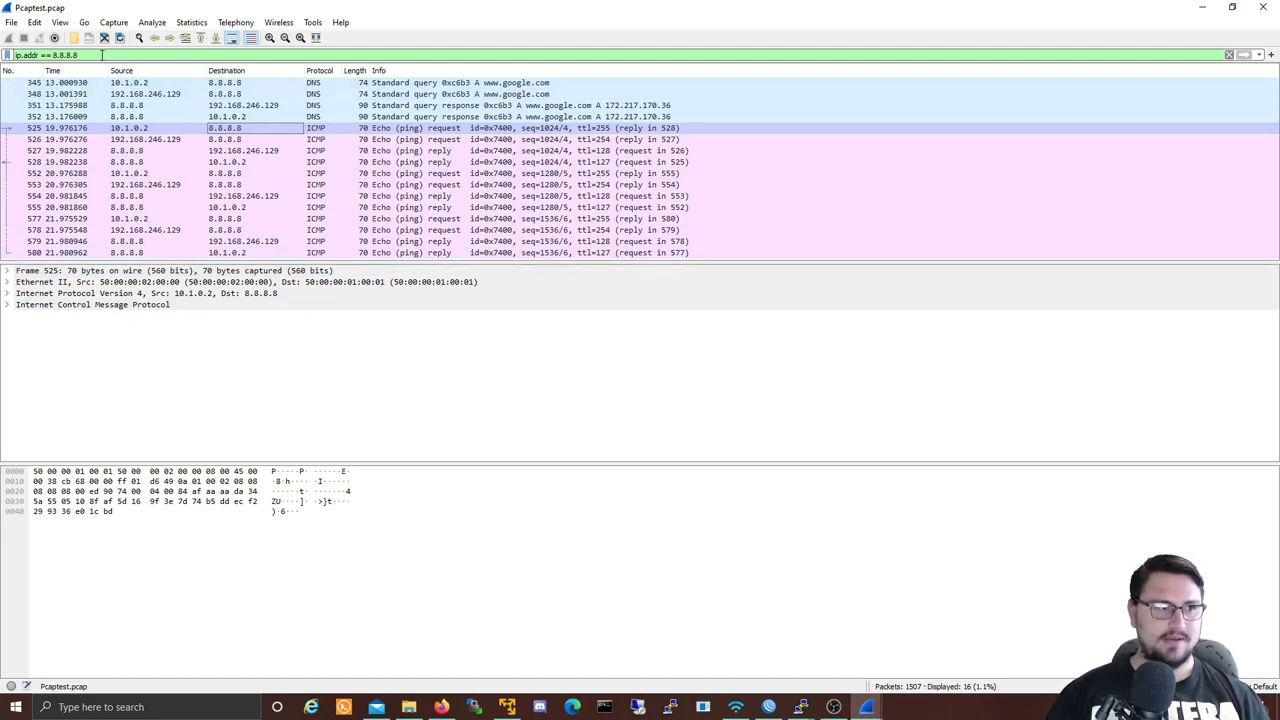
- Replace the display filter with ospf and apply it
drag(78, 55, 3, 46)
key(BackSpace)
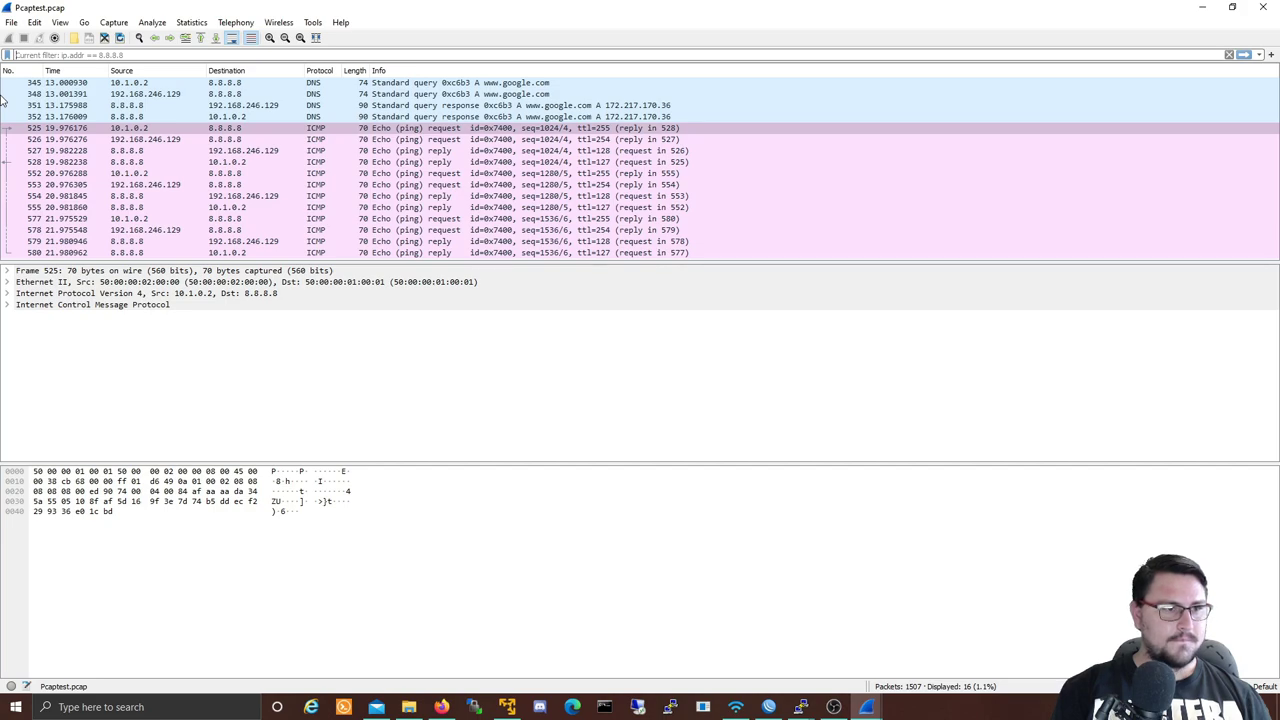
text(ospf)
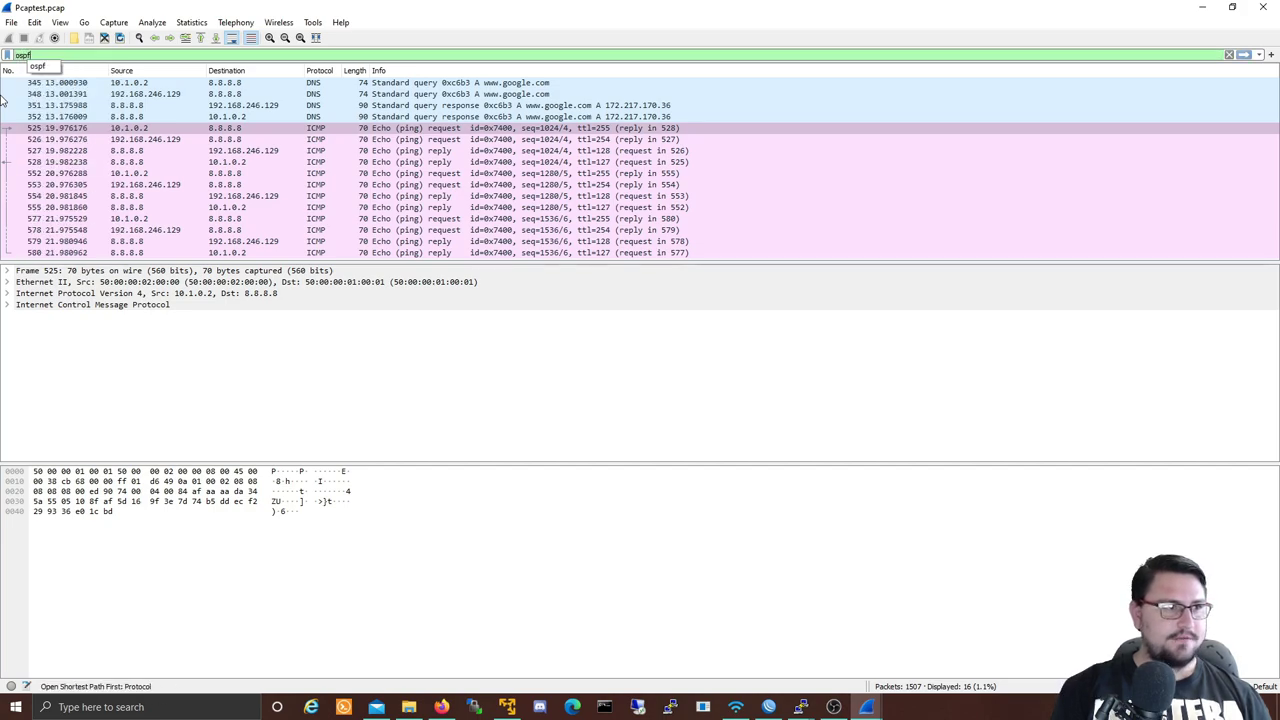
key(Return)
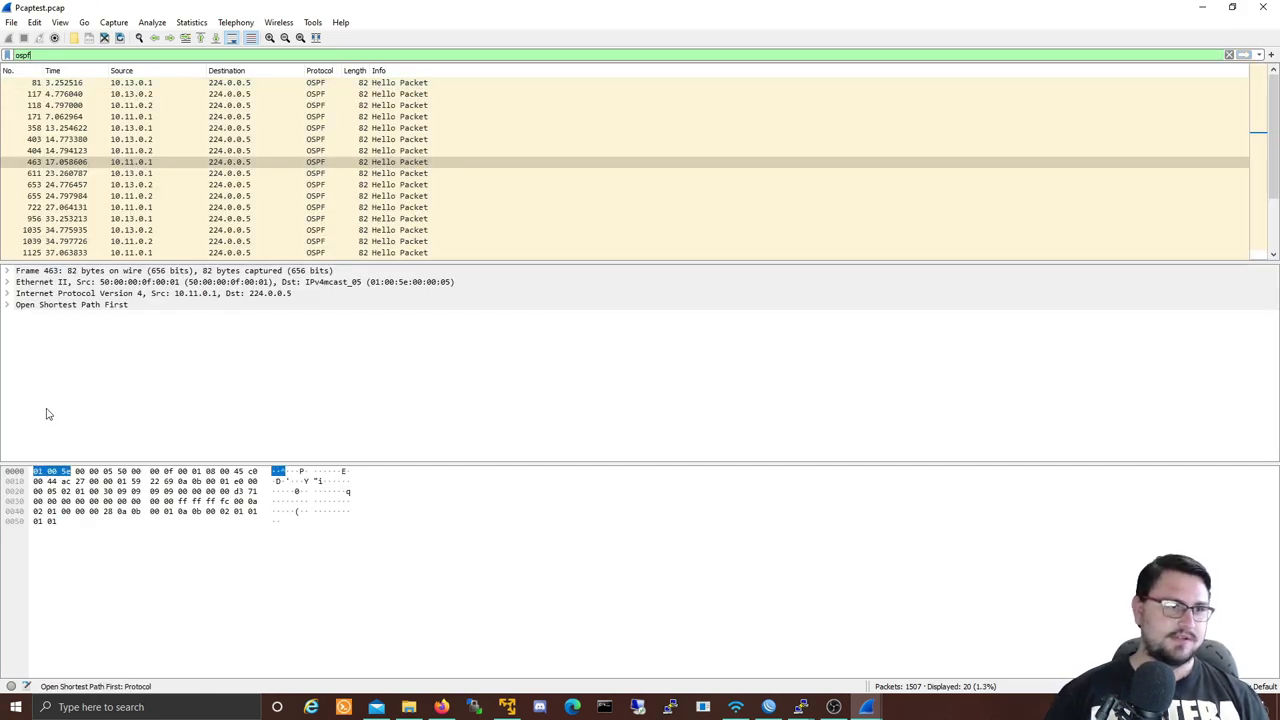
- Select the first OSPF Hello packet from 10.13.0.1 and expand its Open Shortest Path First and OSPF Hello Packet details
click(183, 162)
key(Up)
key(Up)
key(Up)
key(Up)
key(Up)
key(Up)
key(Up)
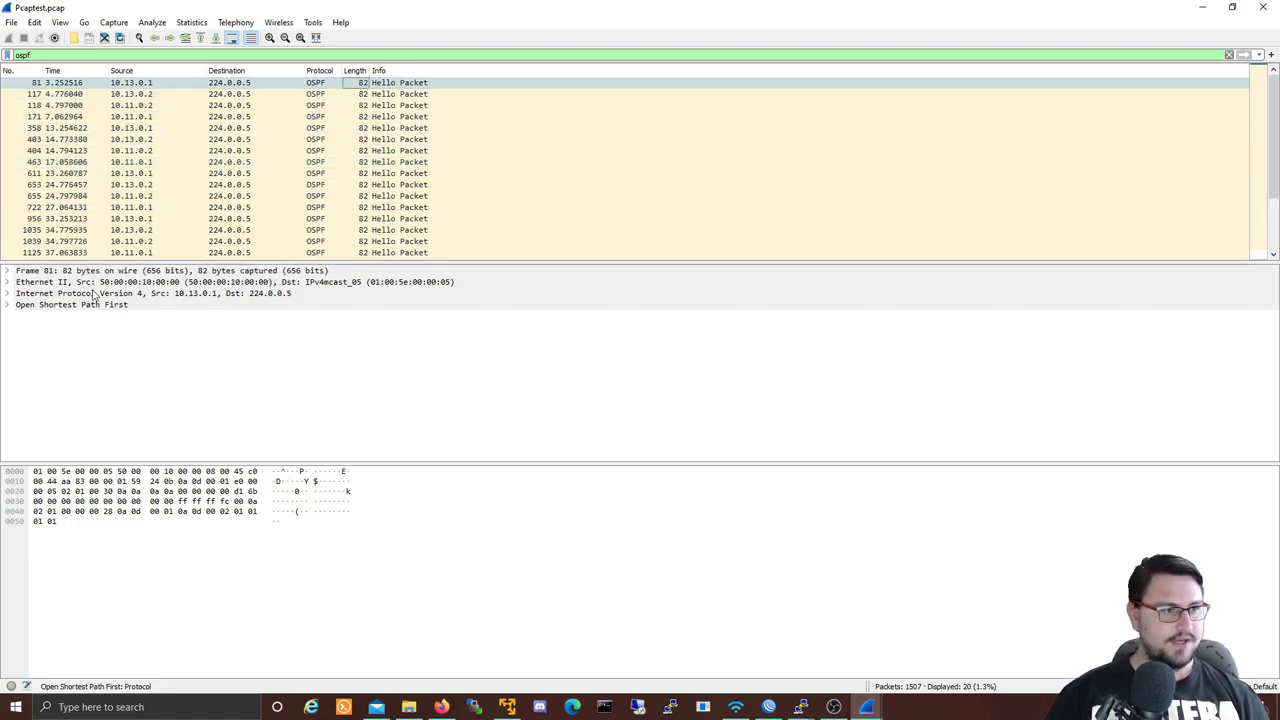
click(7, 304)
click(21, 328)
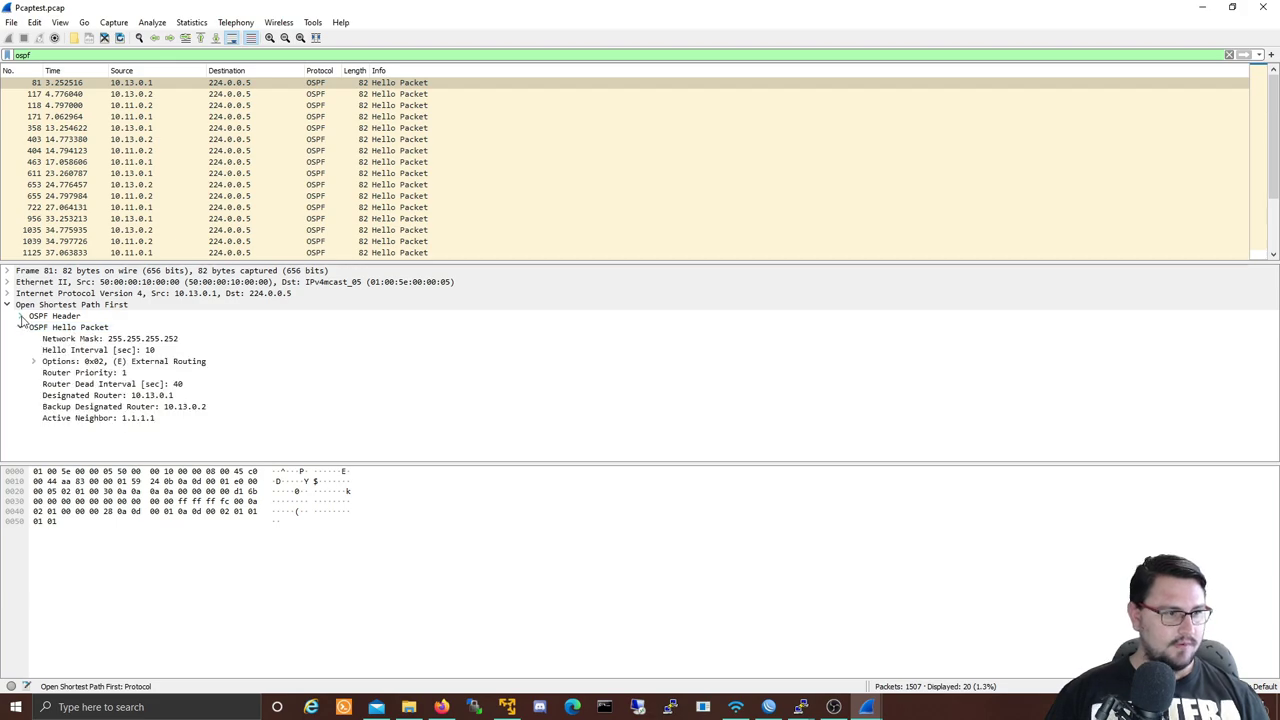
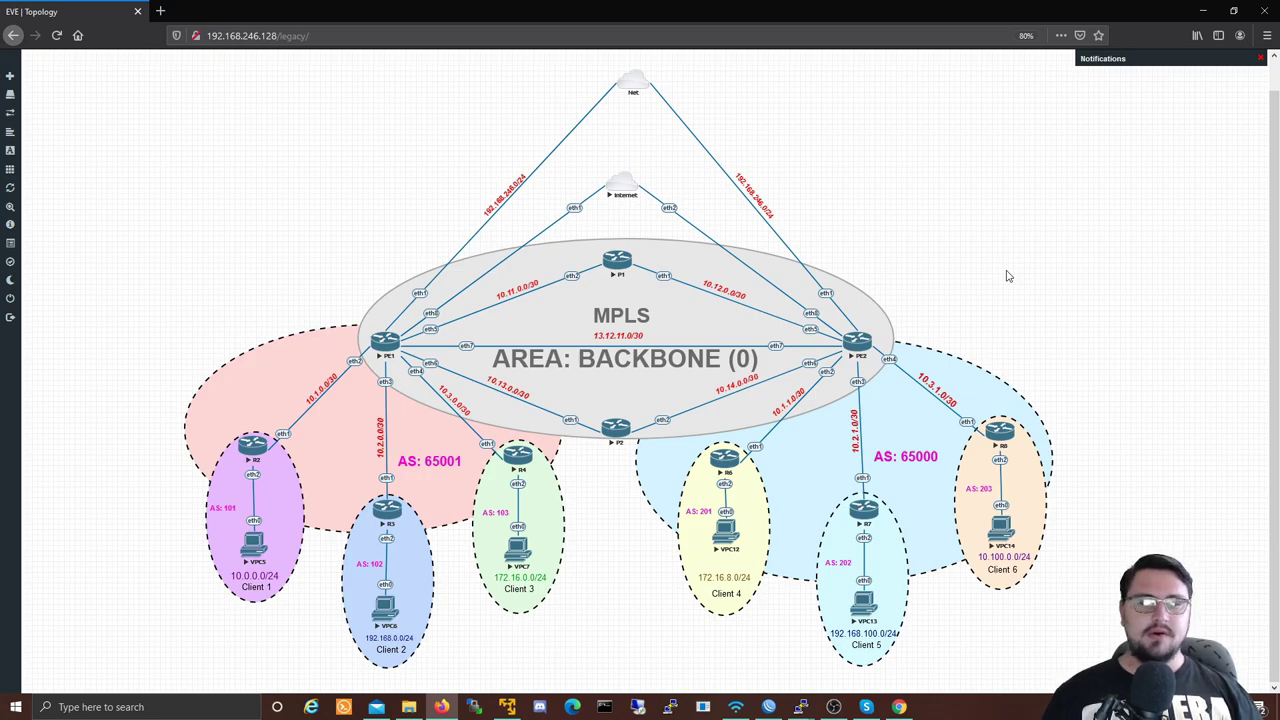
- Switch to Chrome and search Google for Route Reflector MikroTik
click(899, 707)
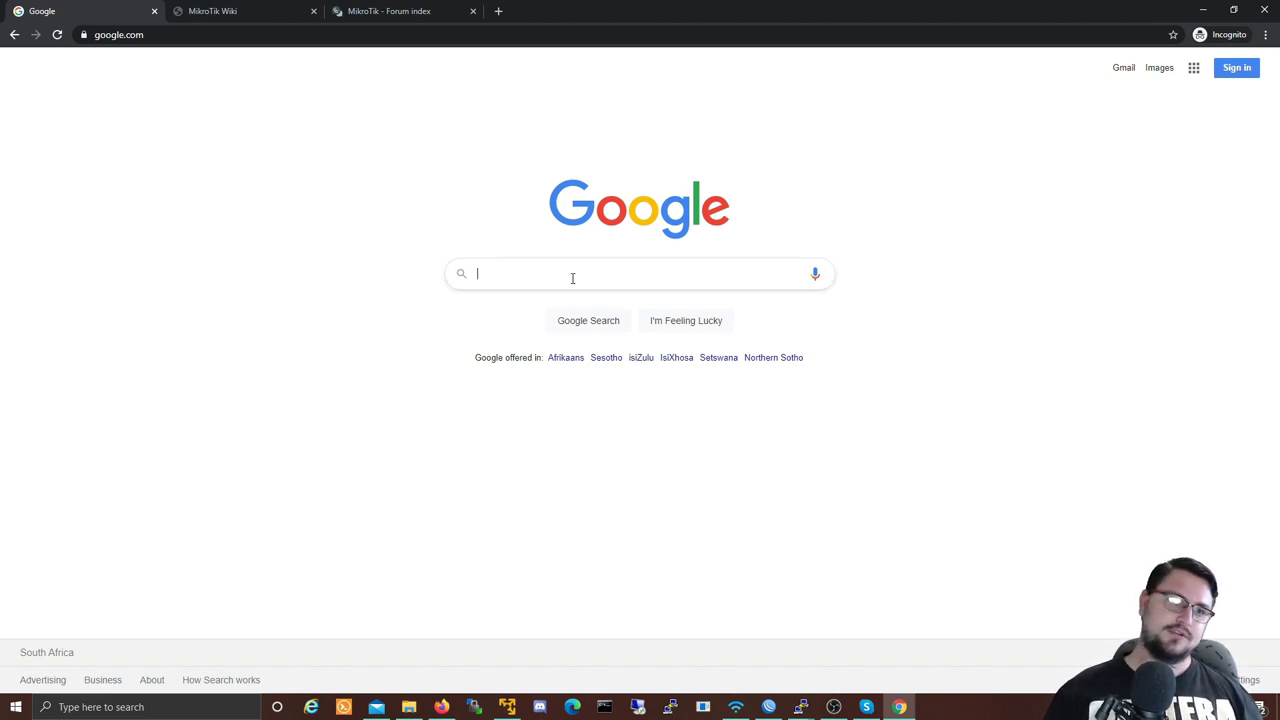
text(Route)
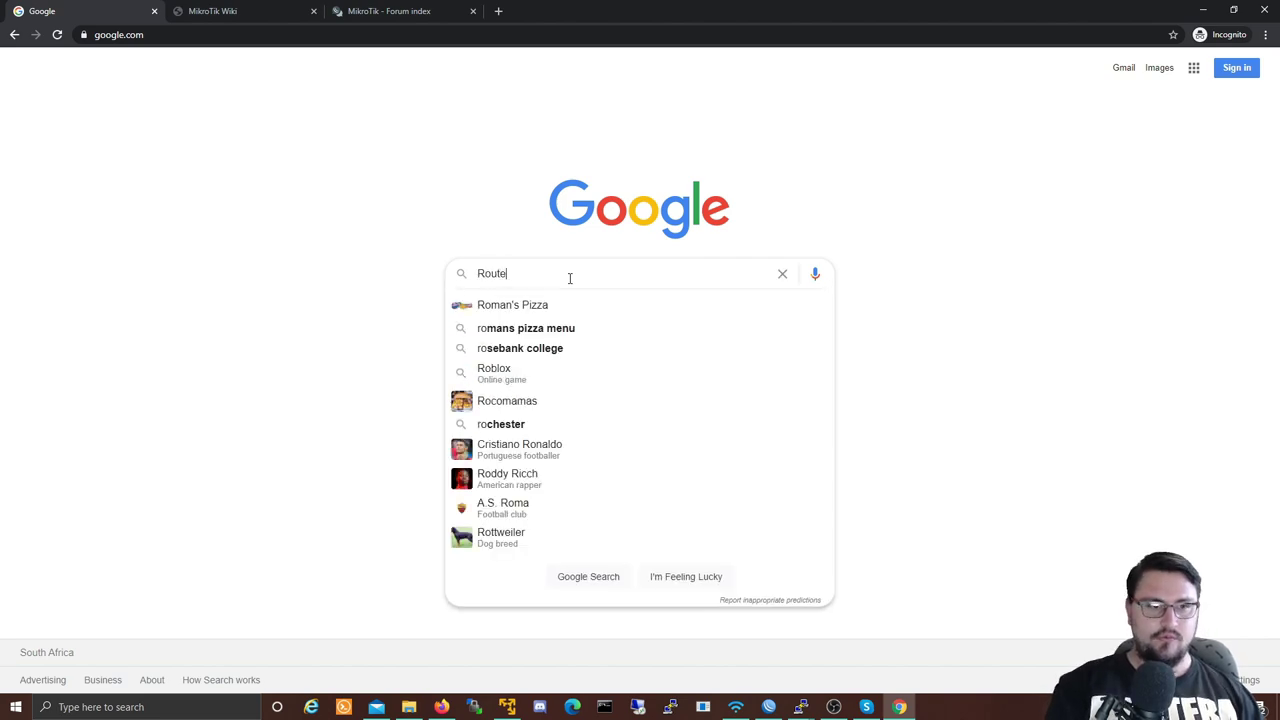
text( Reflector )
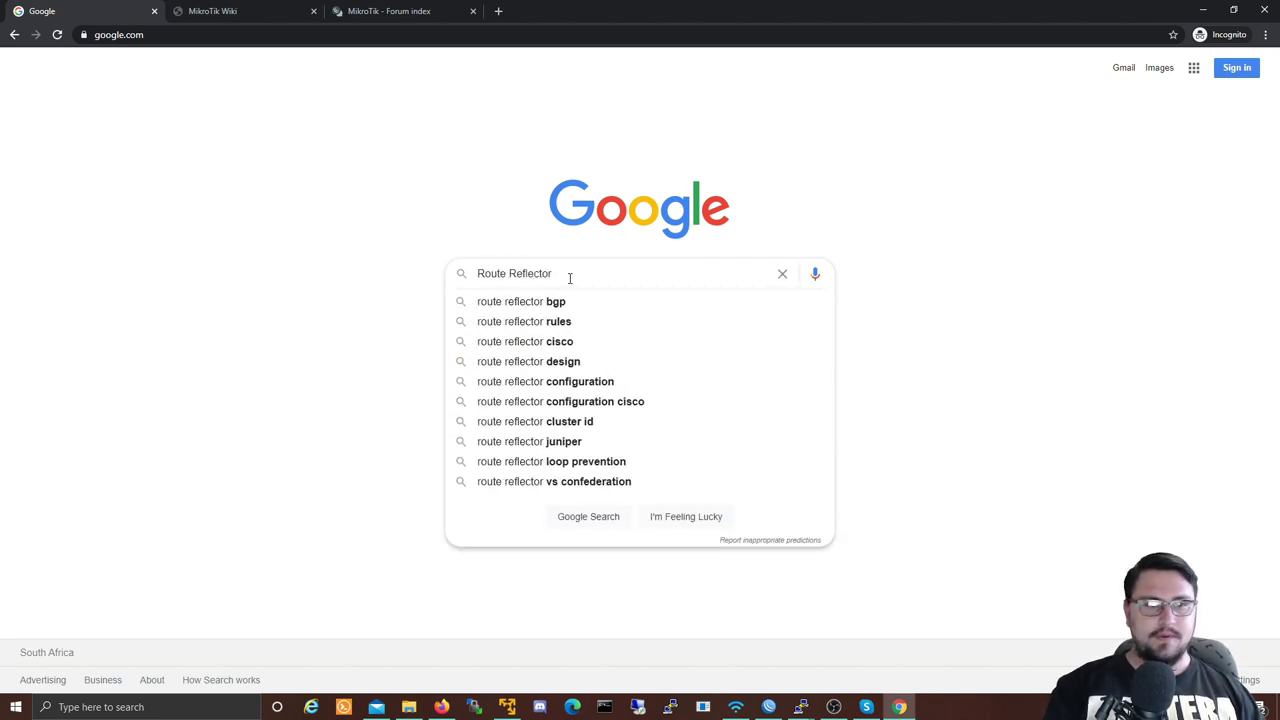
text(MikroTik)
key(Return)
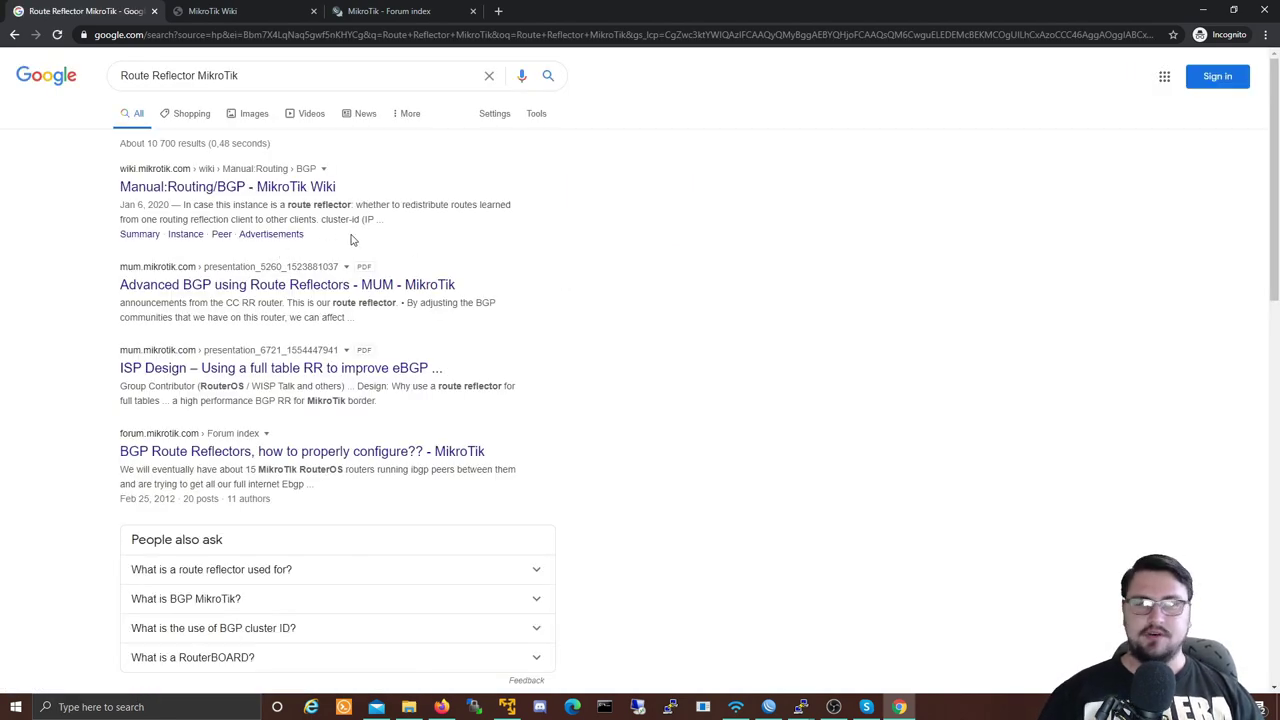
- Examine the search results for MikroTik wiki pages, MUM presentations, forum threads and videos about route reflectors
drag(117, 170, 361, 186)
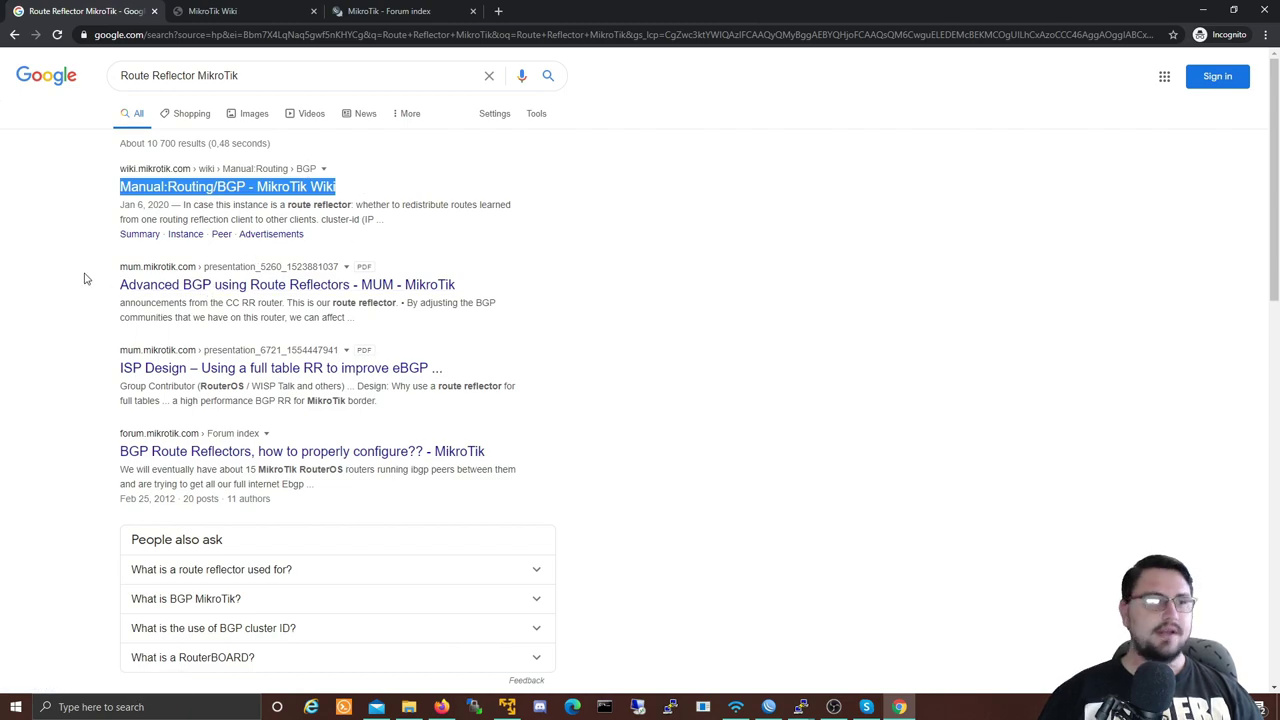
drag(86, 277, 456, 288)
click(490, 243)
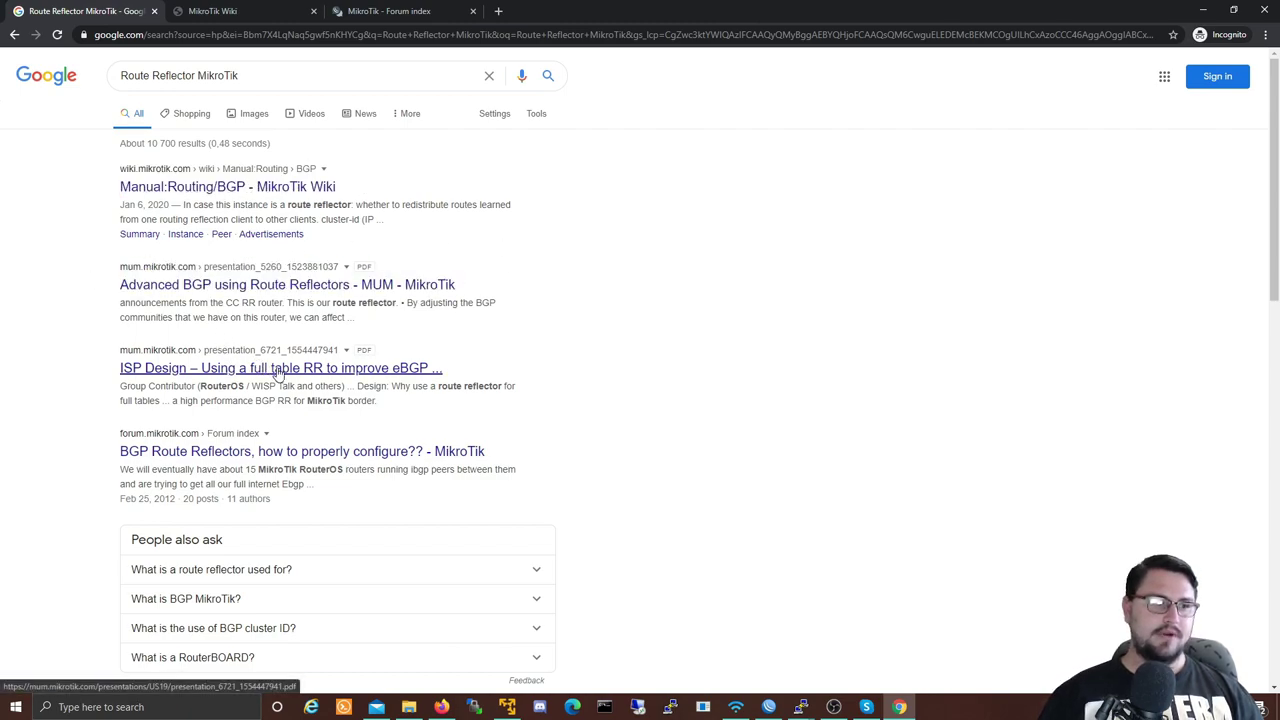
scroll(326, 400, down, 3)
scroll(180, 310, down, 2)
scroll(171, 289, up, 2)
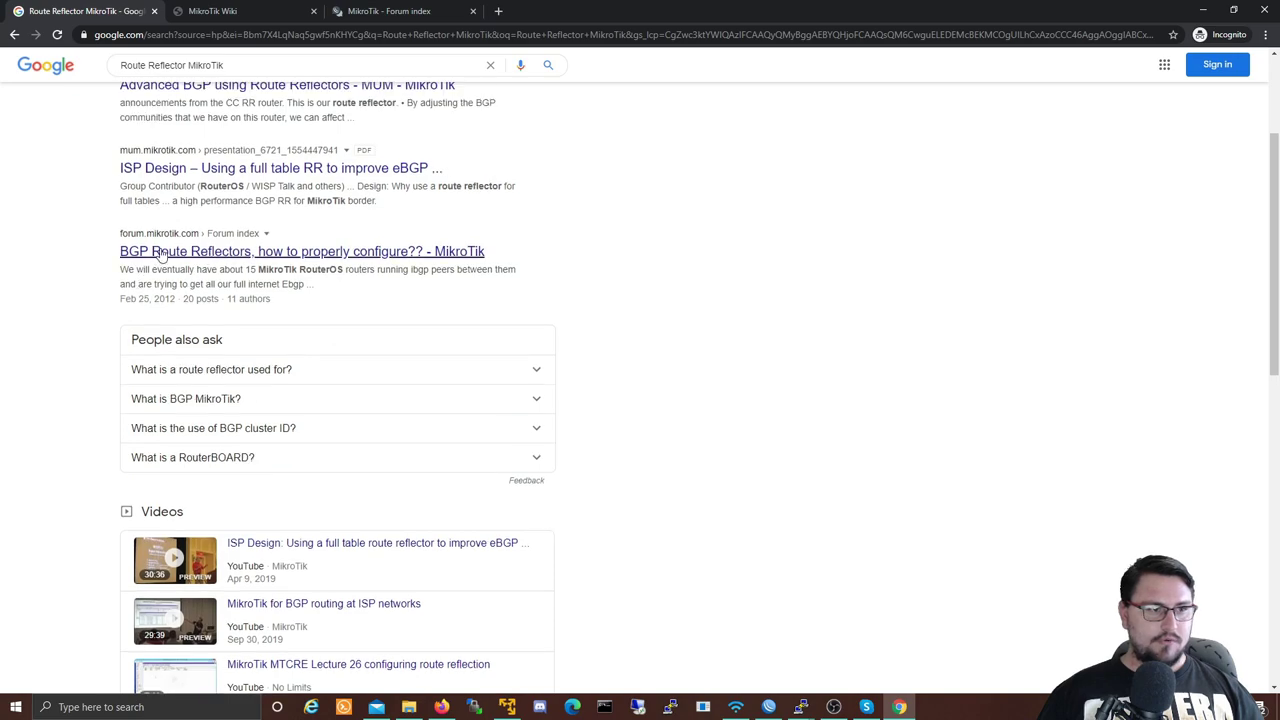
scroll(200, 265, down, 2)
scroll(300, 400, down, 4)
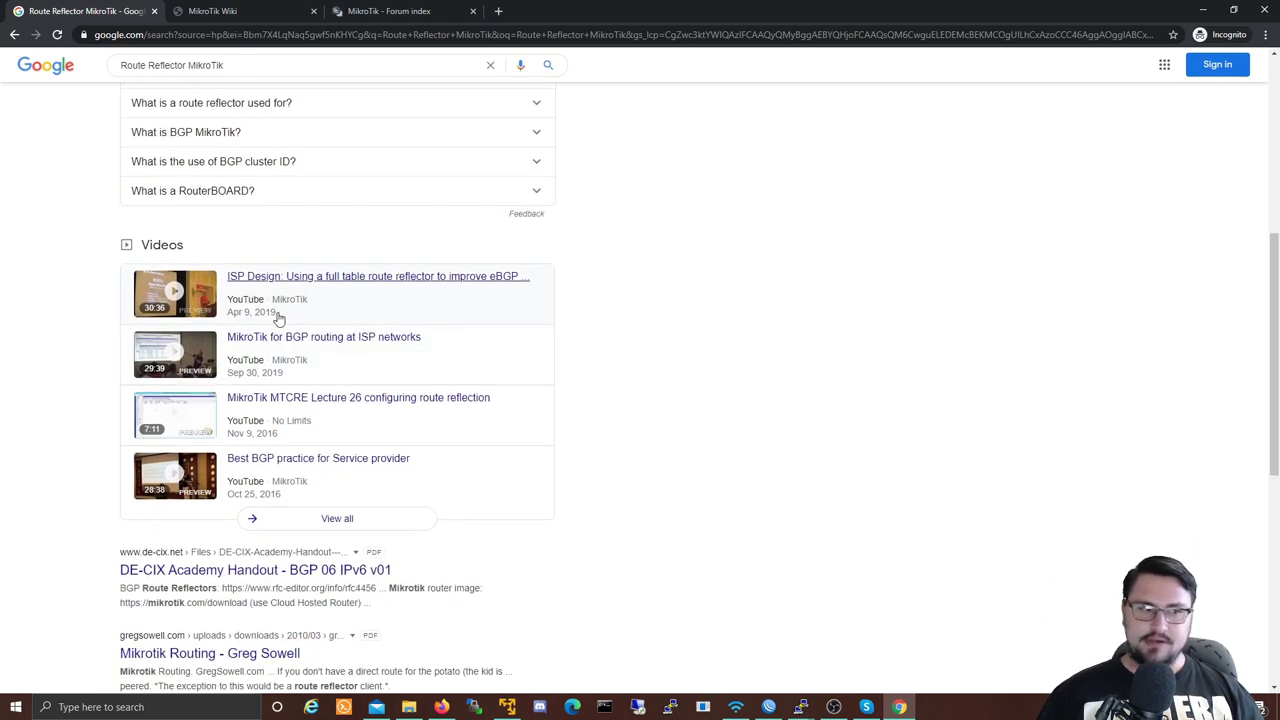
scroll(330, 500, up, 2)
scroll(410, 425, down, 4)
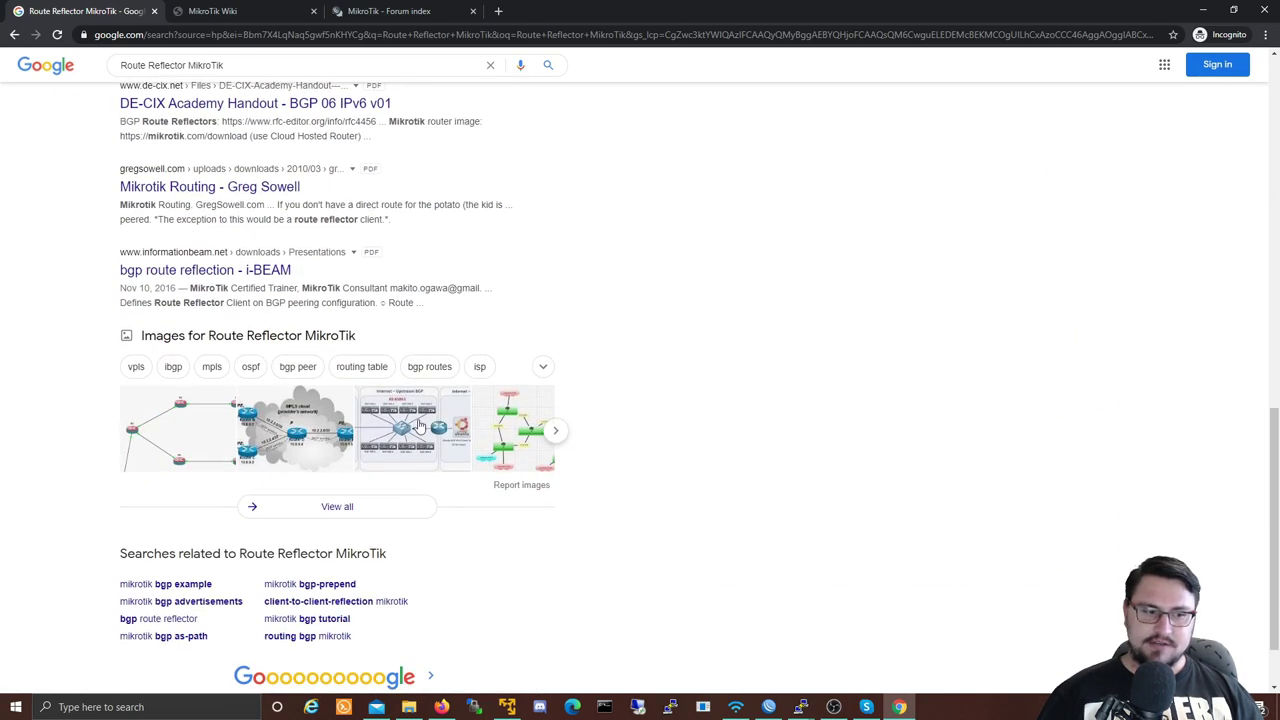
- Review the first Route Reflector MikroTik results covering the wiki manual, MUM presentations and forum thread
scroll(240, 393, up, 2)
scroll(240, 393, up, 8)
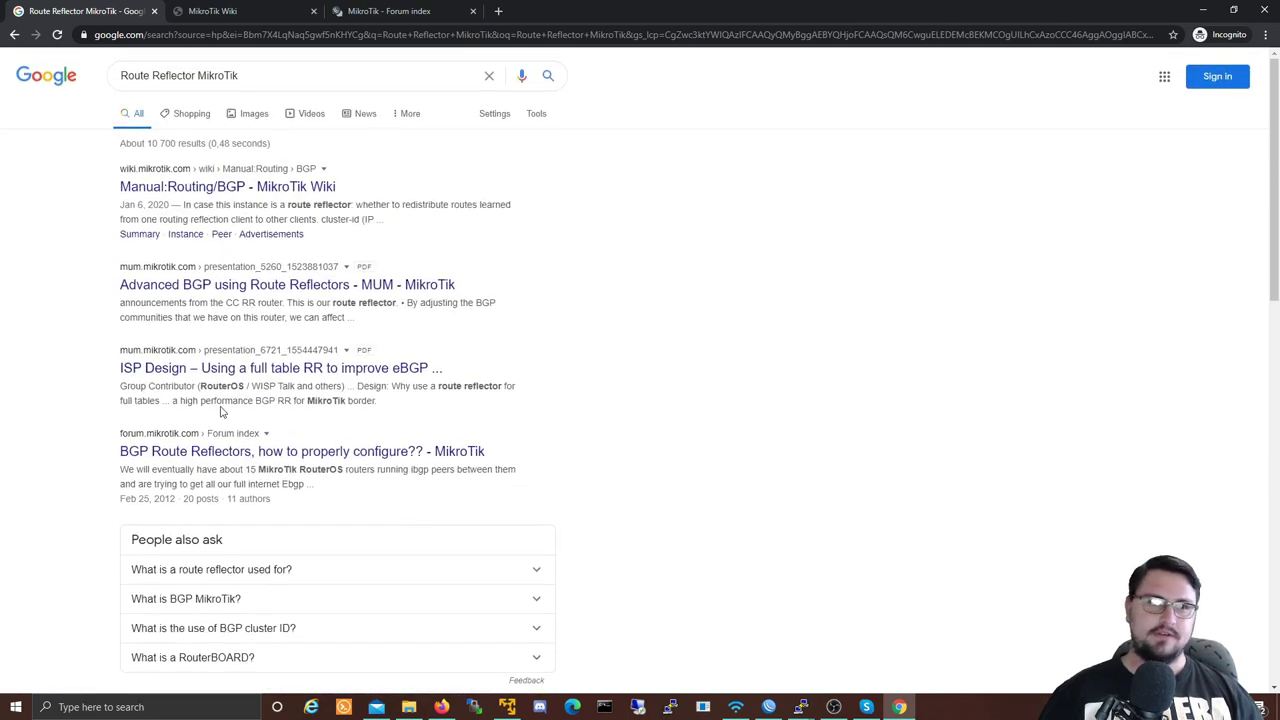
right_click(190, 470)
click(663, 305)
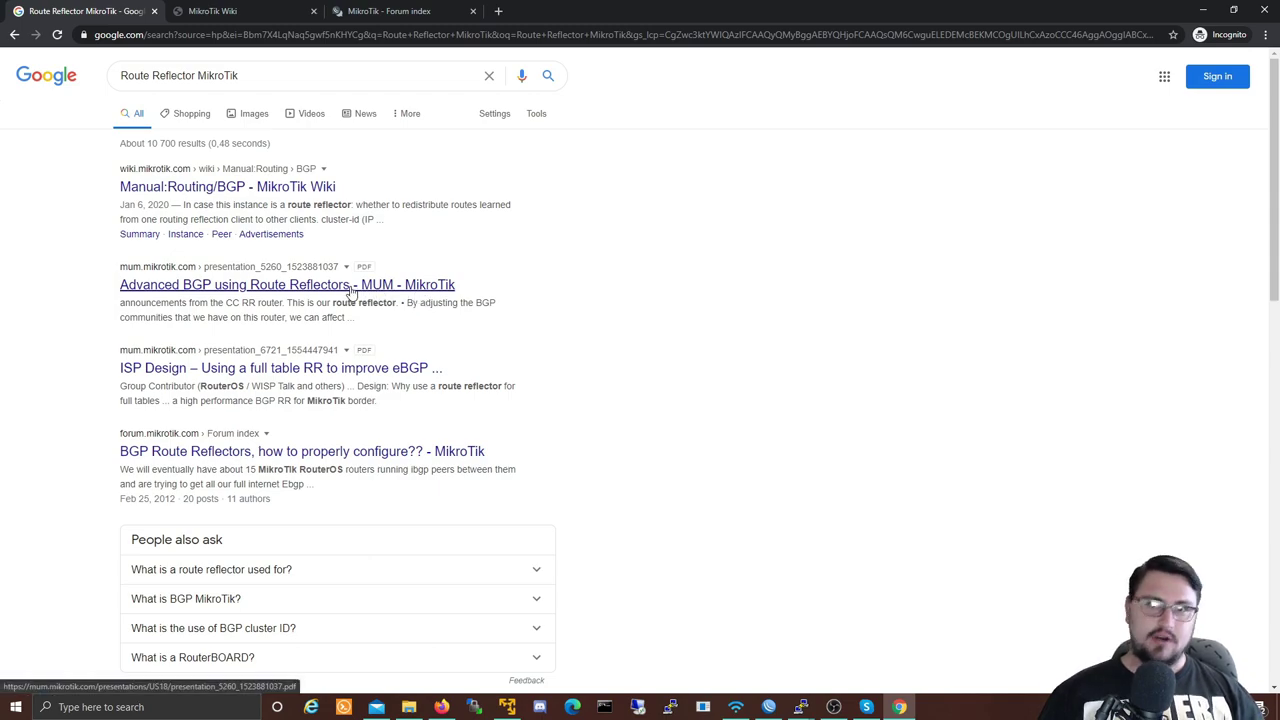
- Move the MikroTik forum page ahead of the MikroTik Wiki page and display the forum index
click(236, 12)
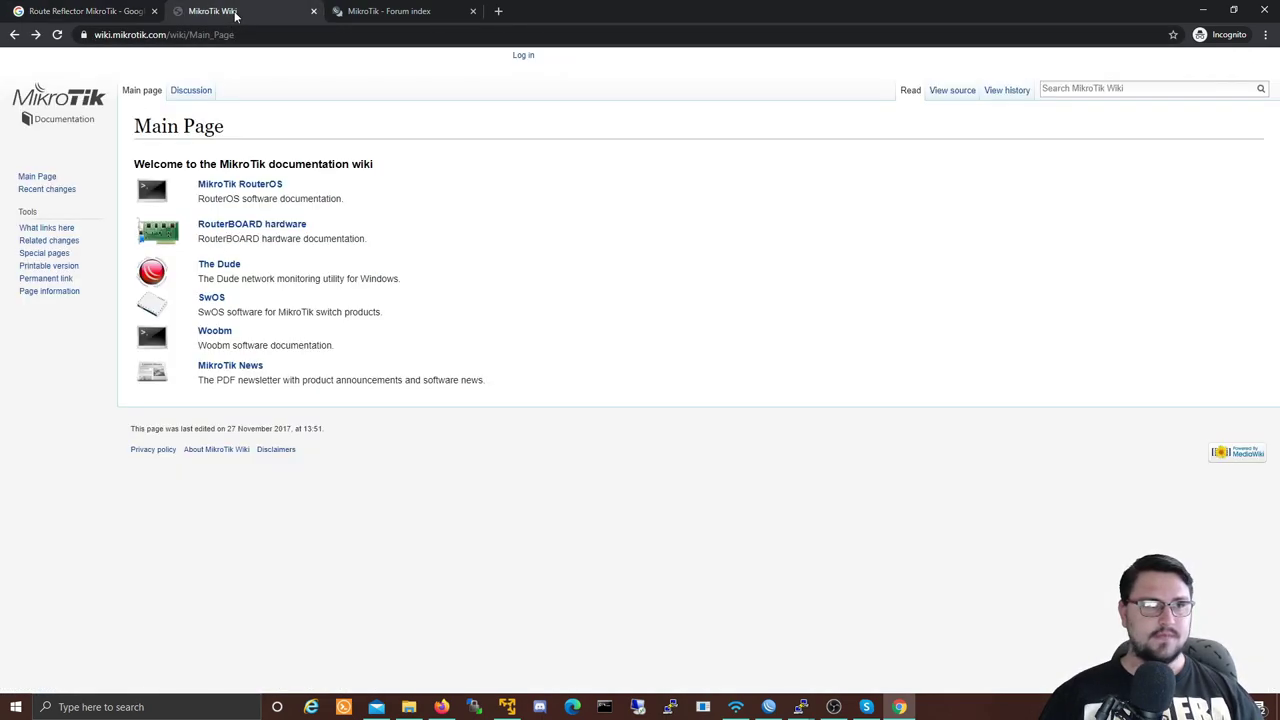
click(479, 6)
drag(479, 6, 311, 10)
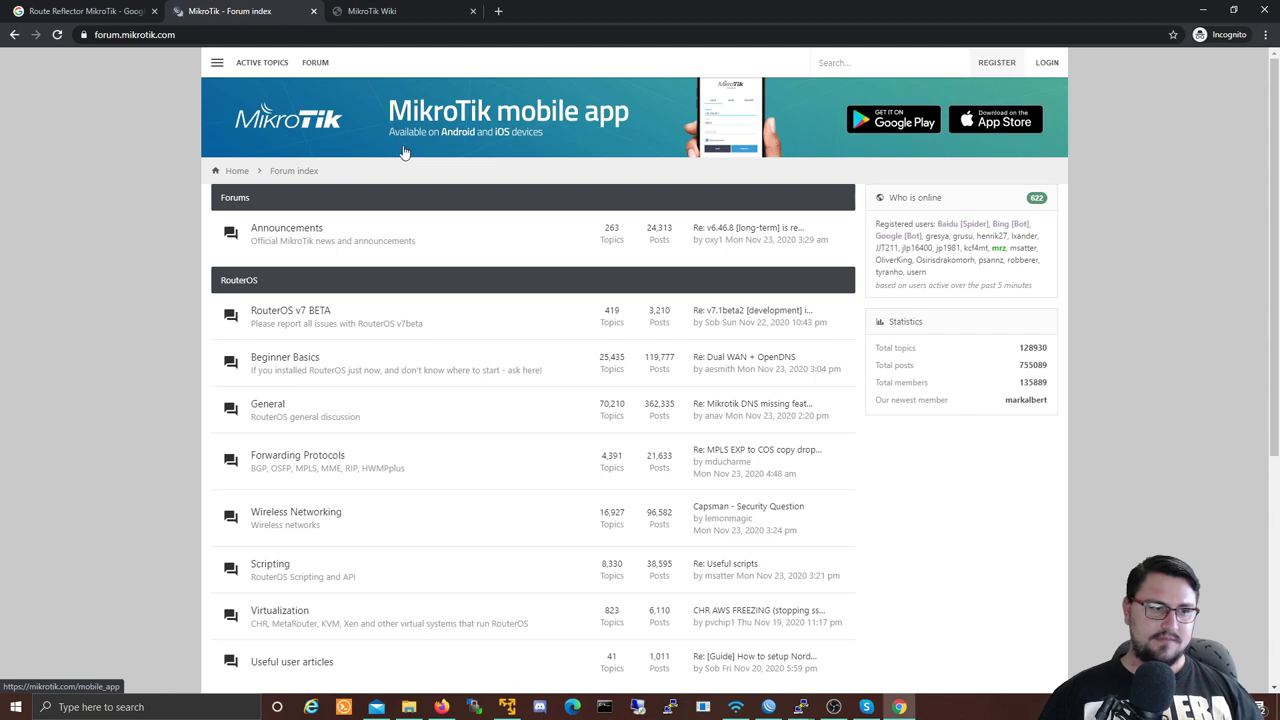
- Examine the forum index for its RouterOS boards and other topic categories
scroll(662, 212, down, 2)
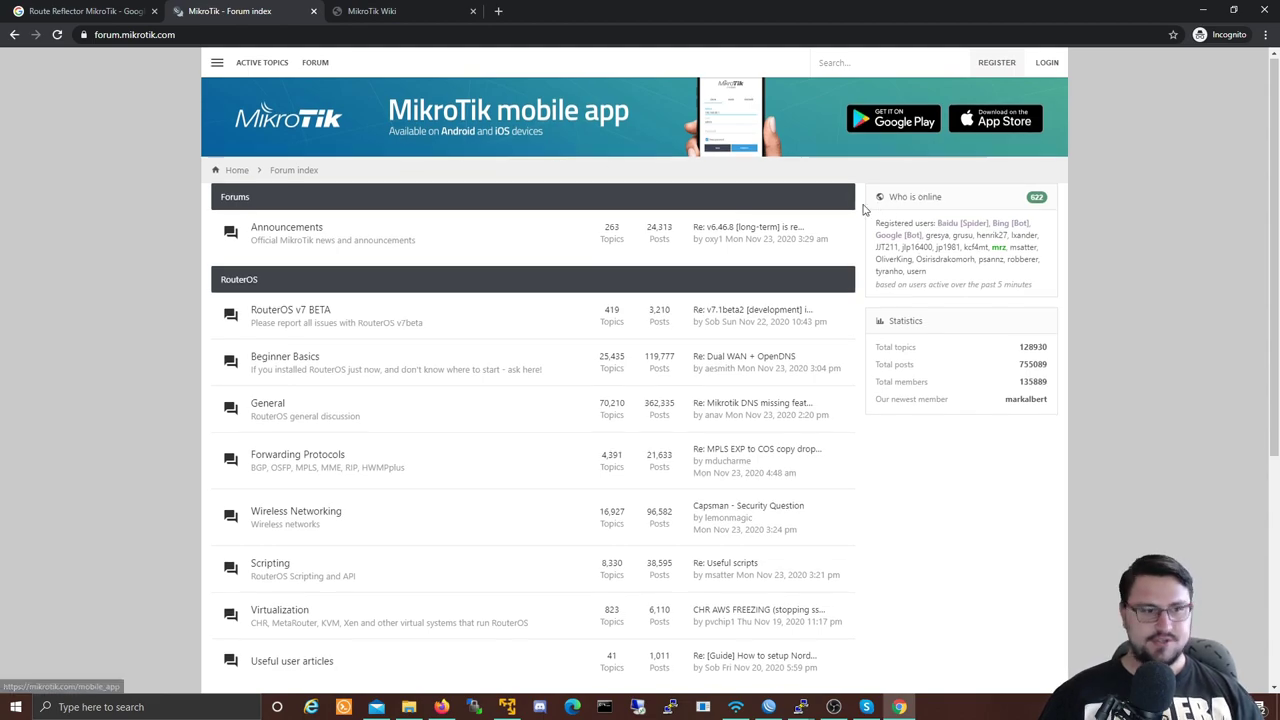
scroll(557, 200, up, 2)
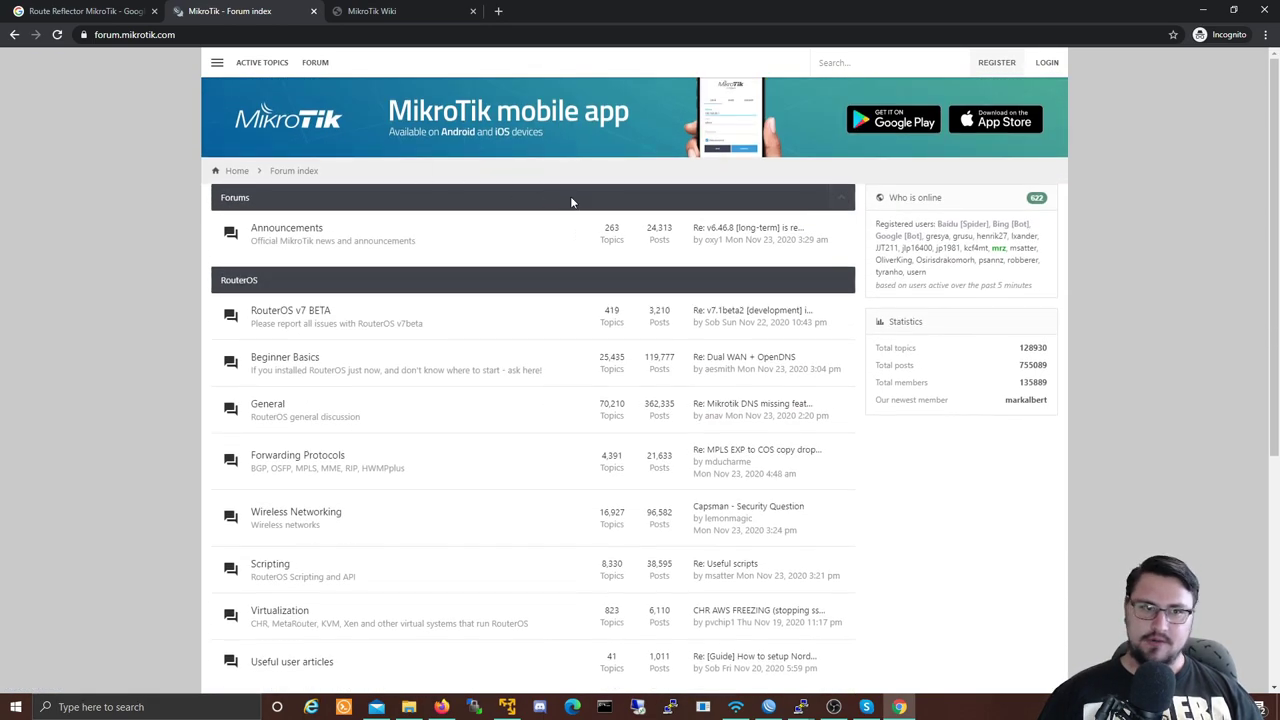
scroll(571, 203, down, 2)
scroll(600, 220, down, 1)
scroll(900, 240, up, 3)
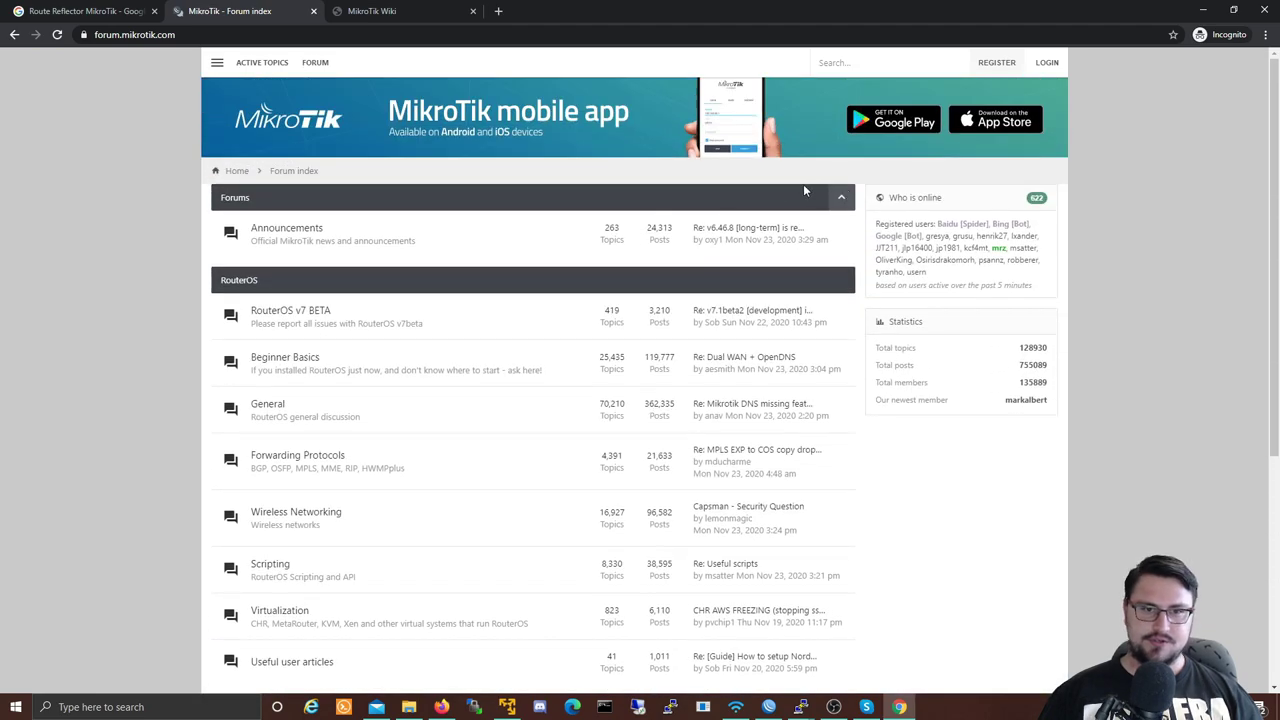
scroll(597, 243, down, 2)
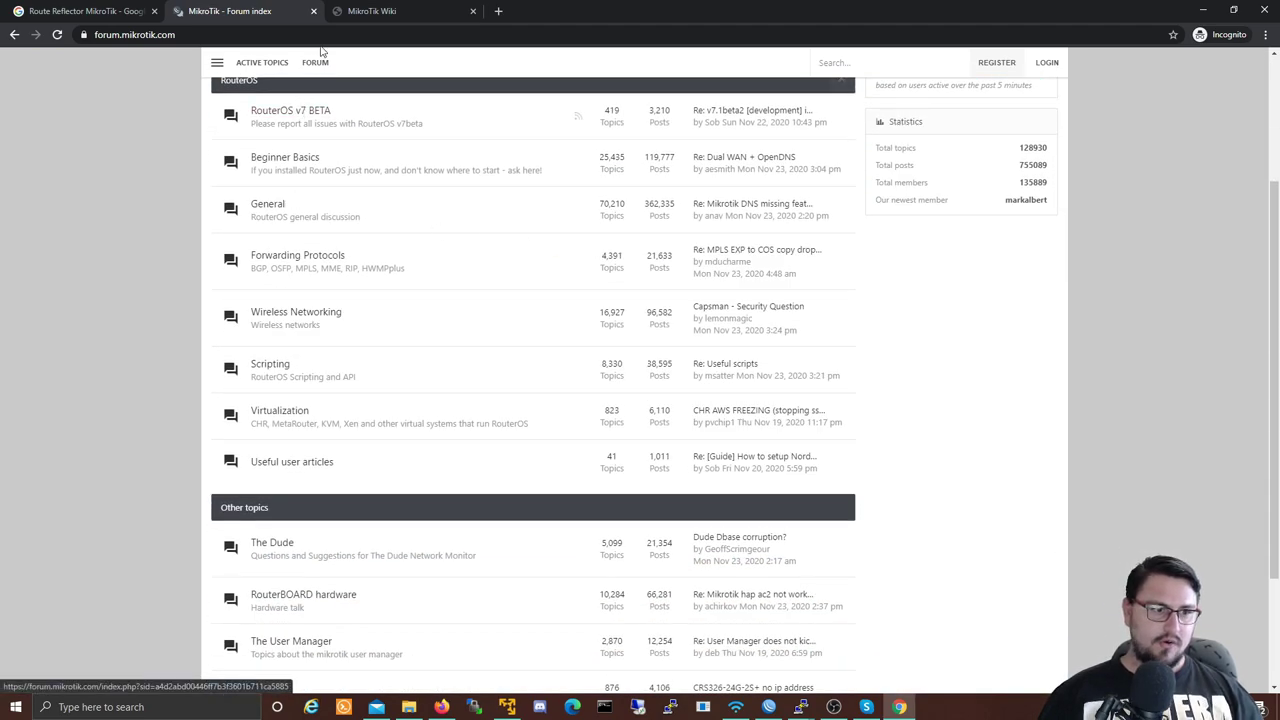
scroll(313, 126, down, 2)
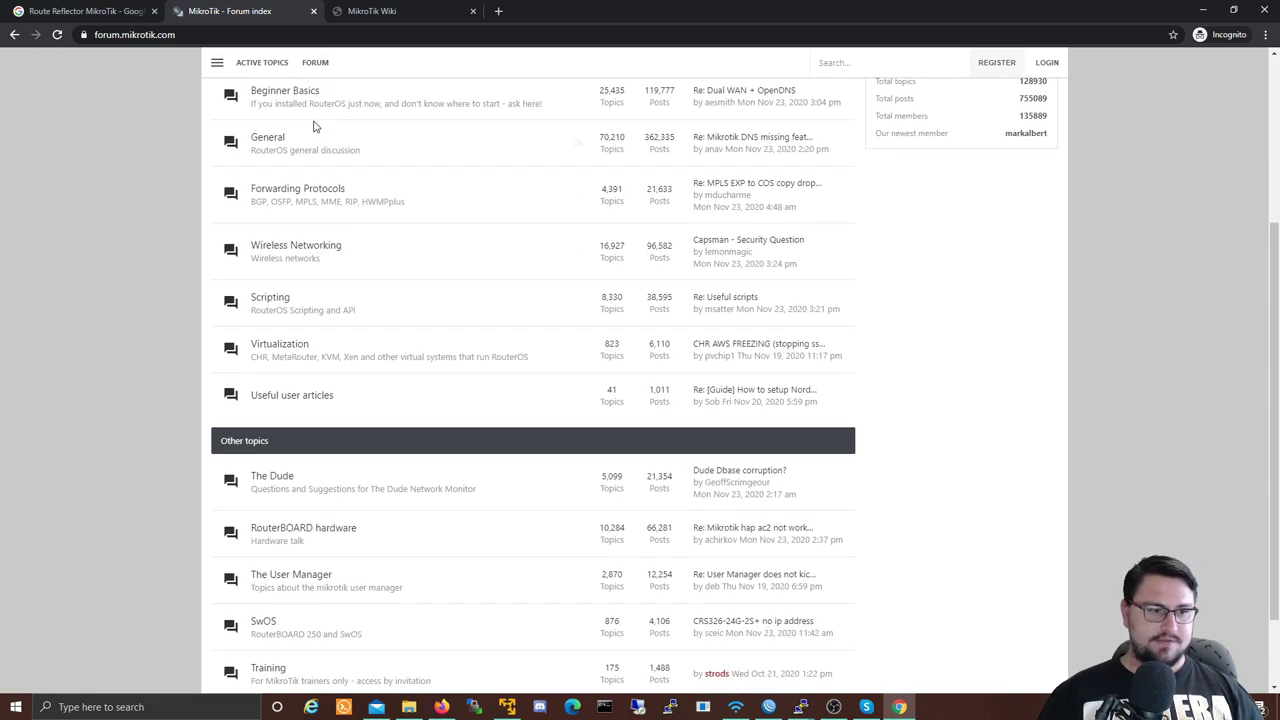
scroll(317, 131, up, 3)
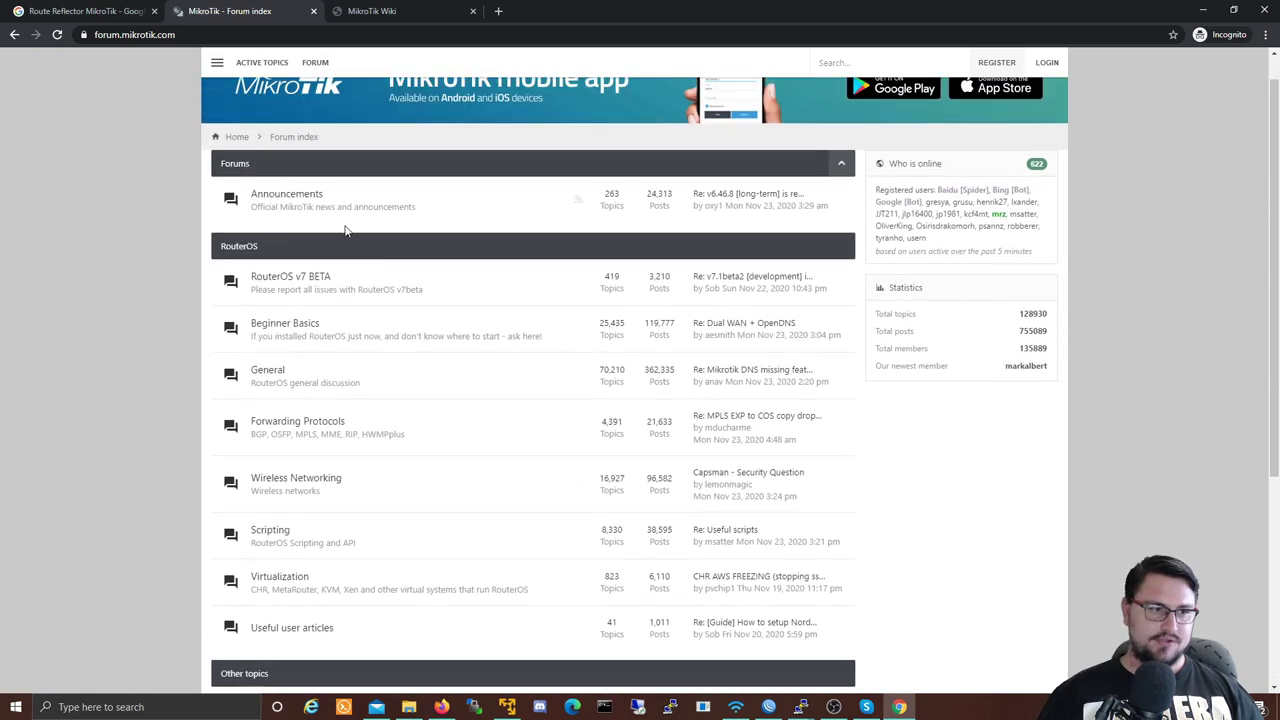
- Open the Beginner Basics forum, try to start a new topic, and return to the forum's topic list
click(283, 327)
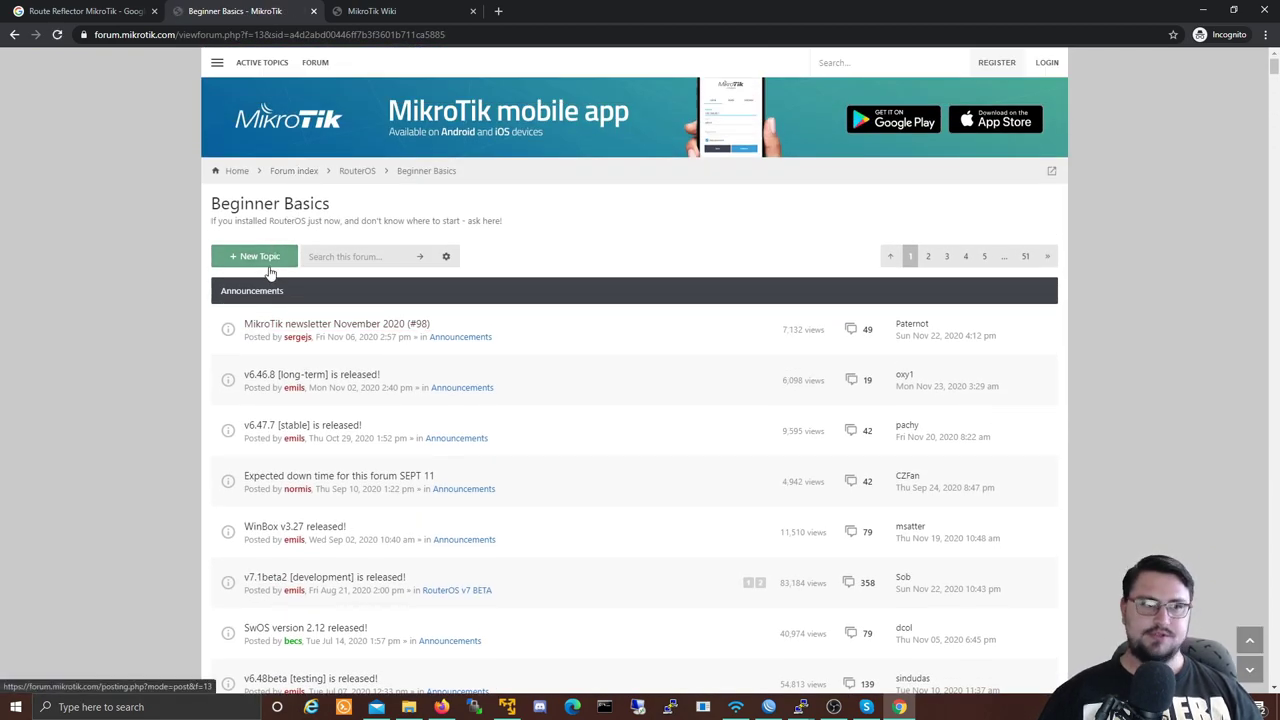
click(269, 268)
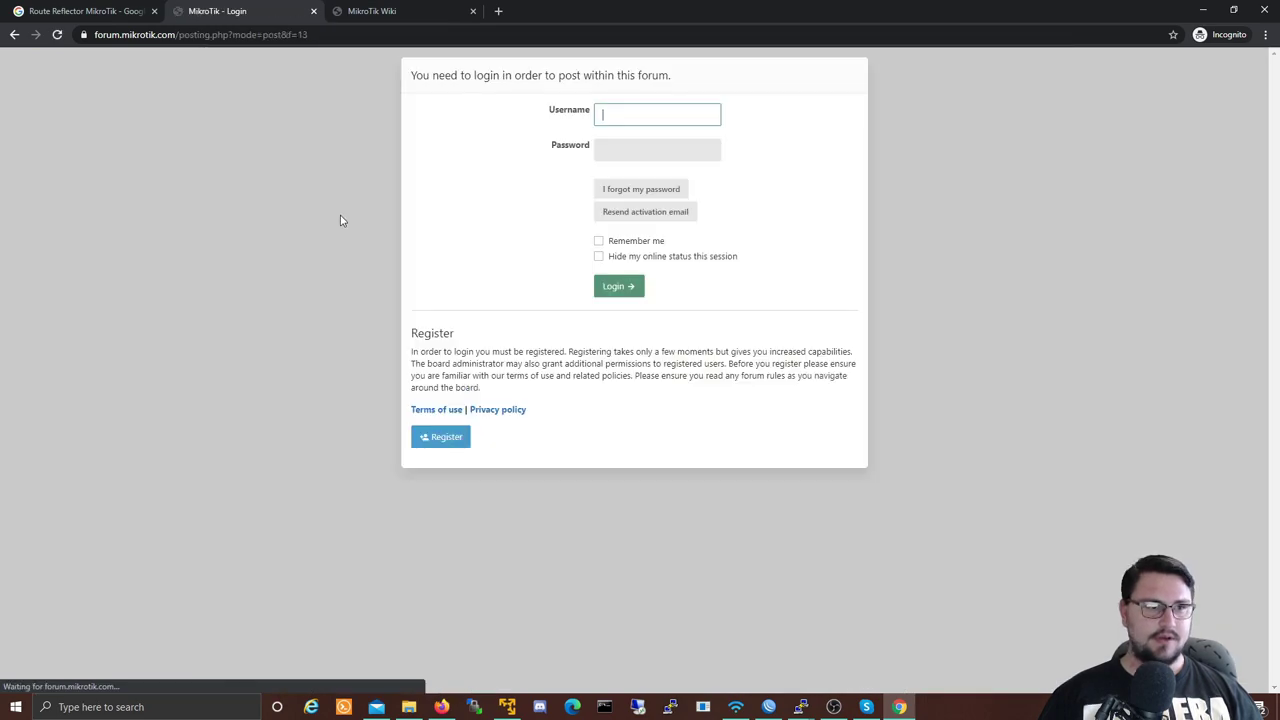
click(14, 34)
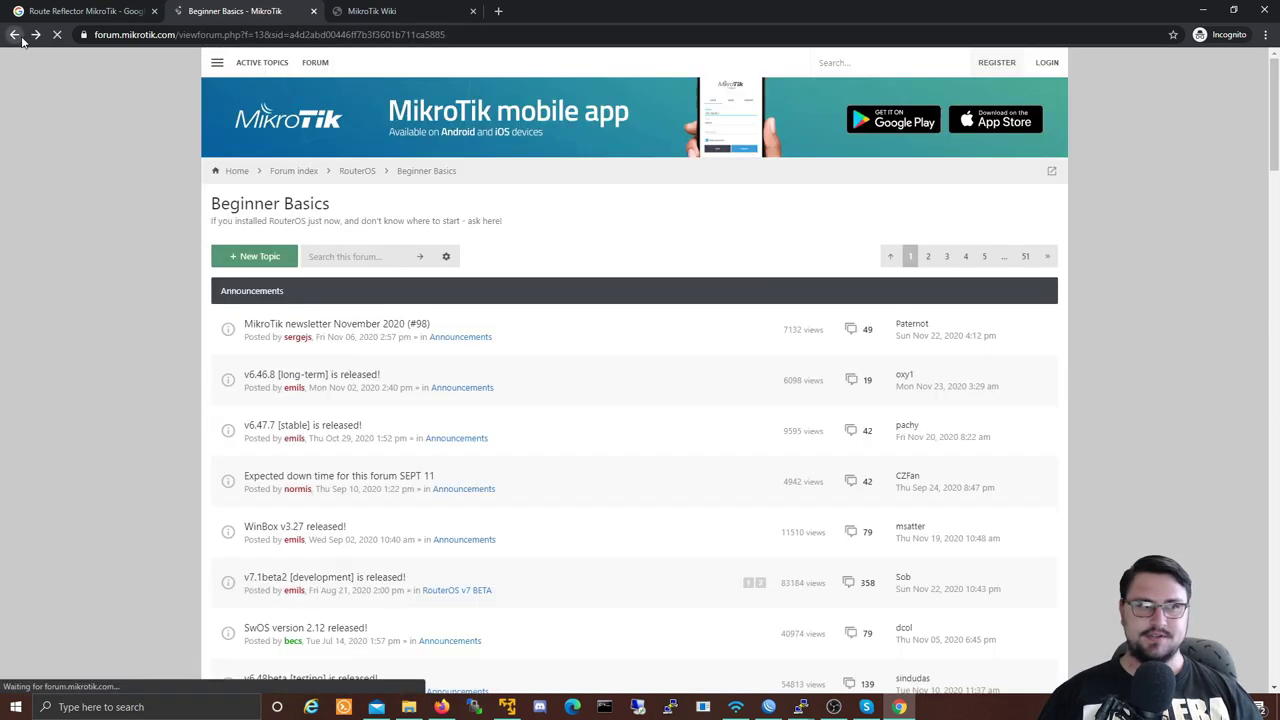
- Examine the announcements and user topics posted in the Beginner Basics forum
scroll(250, 330, down, 5)
scroll(285, 312, down, 2)
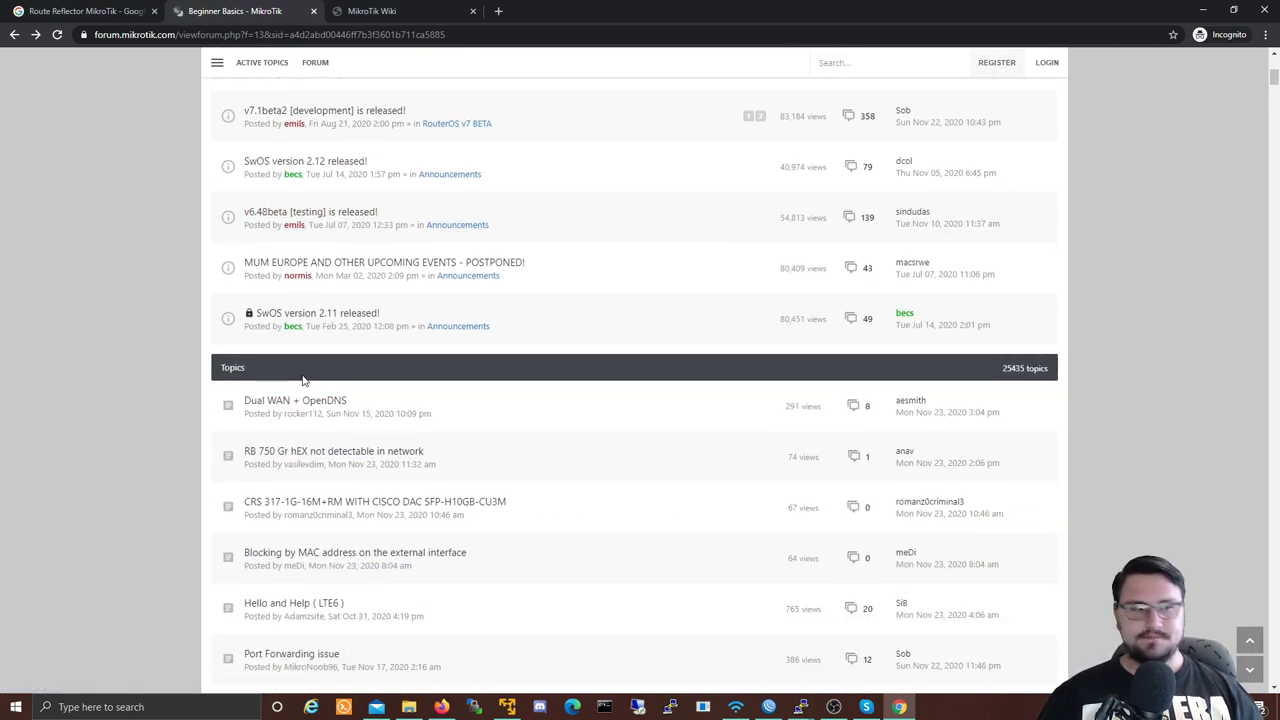
scroll(291, 349, down, 3)
scroll(291, 349, up, 2)
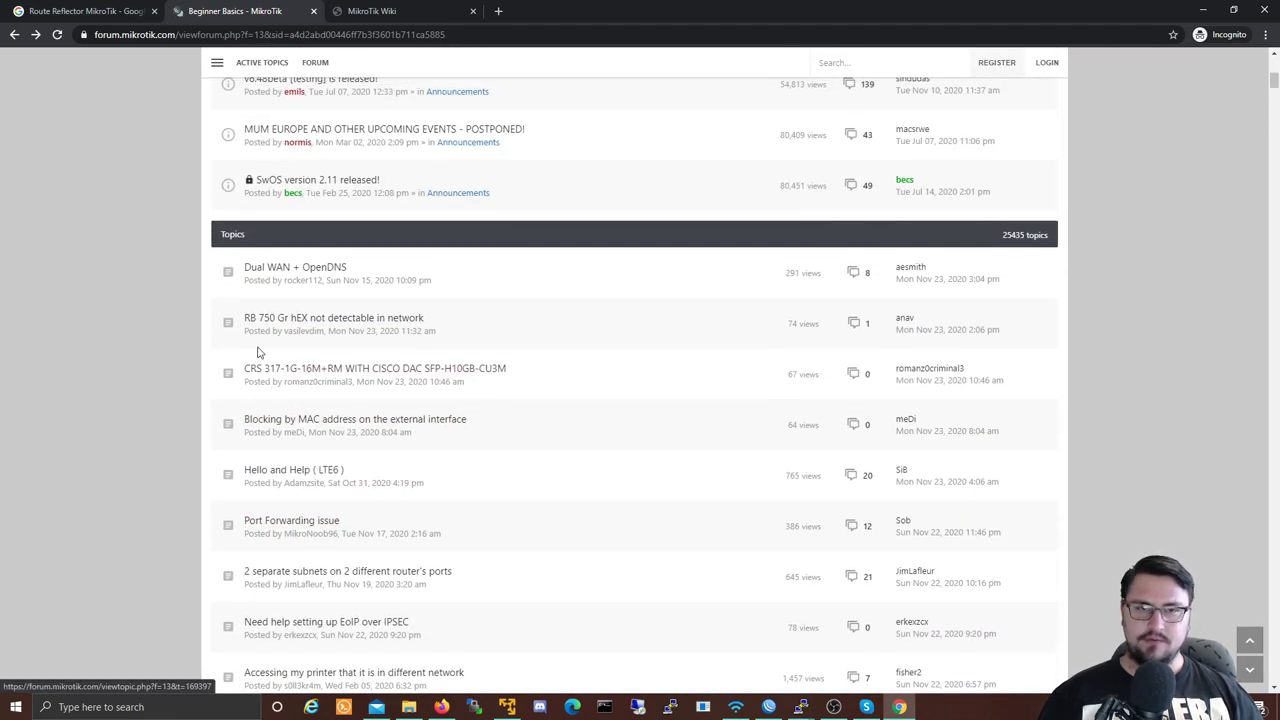
scroll(294, 386, down, 1)
scroll(300, 389, up, 6)
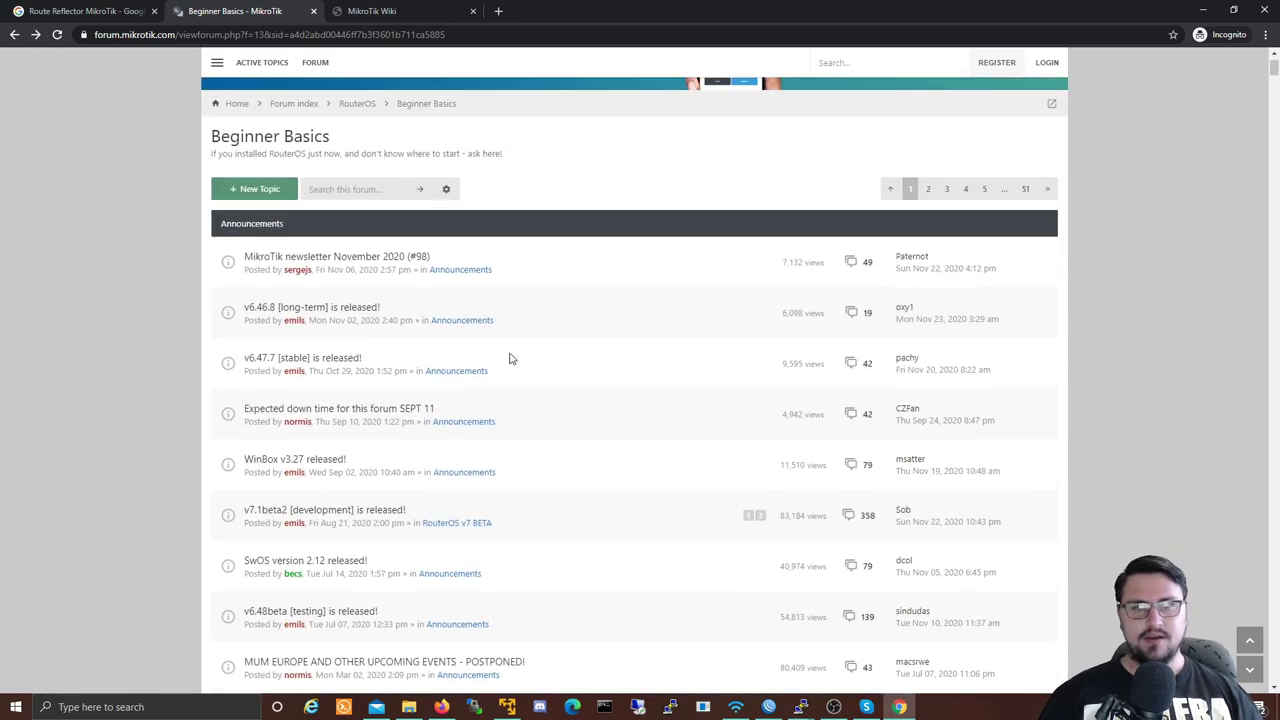
scroll(509, 358, up, 1)
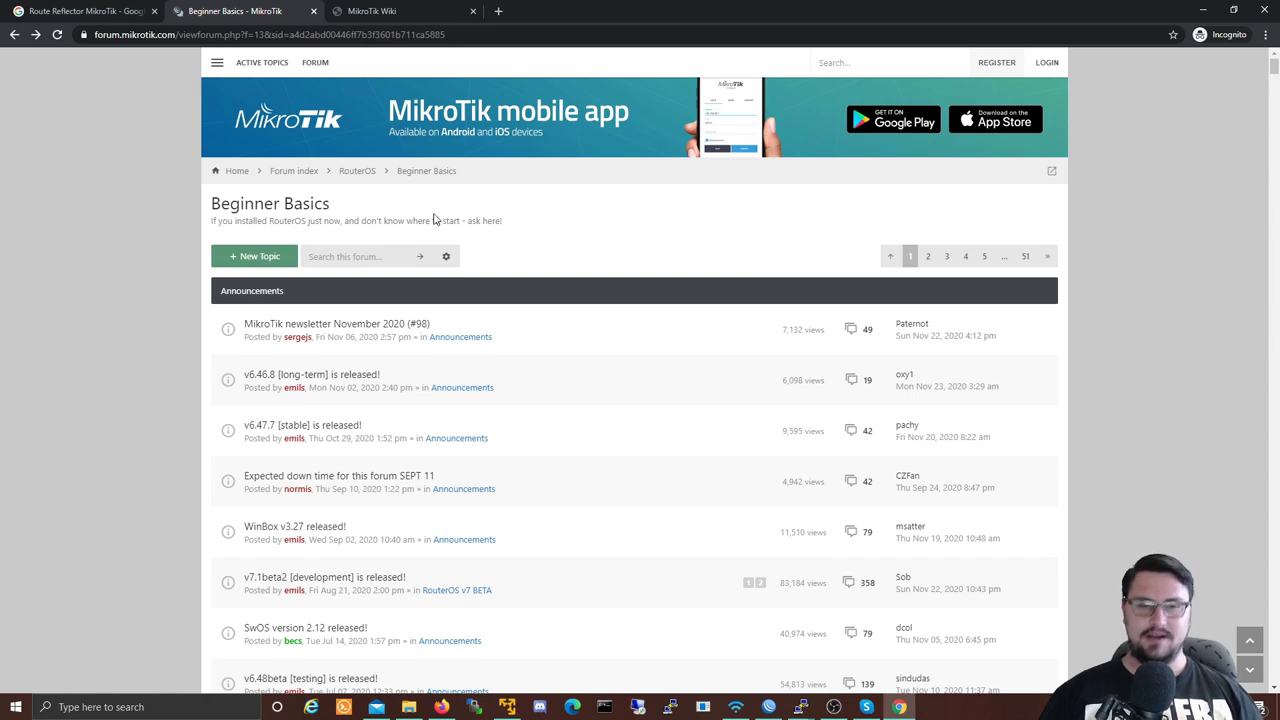
- Search the Beginner Basics forum for WAN and look through the matching posts
click(341, 254)
text(Du)
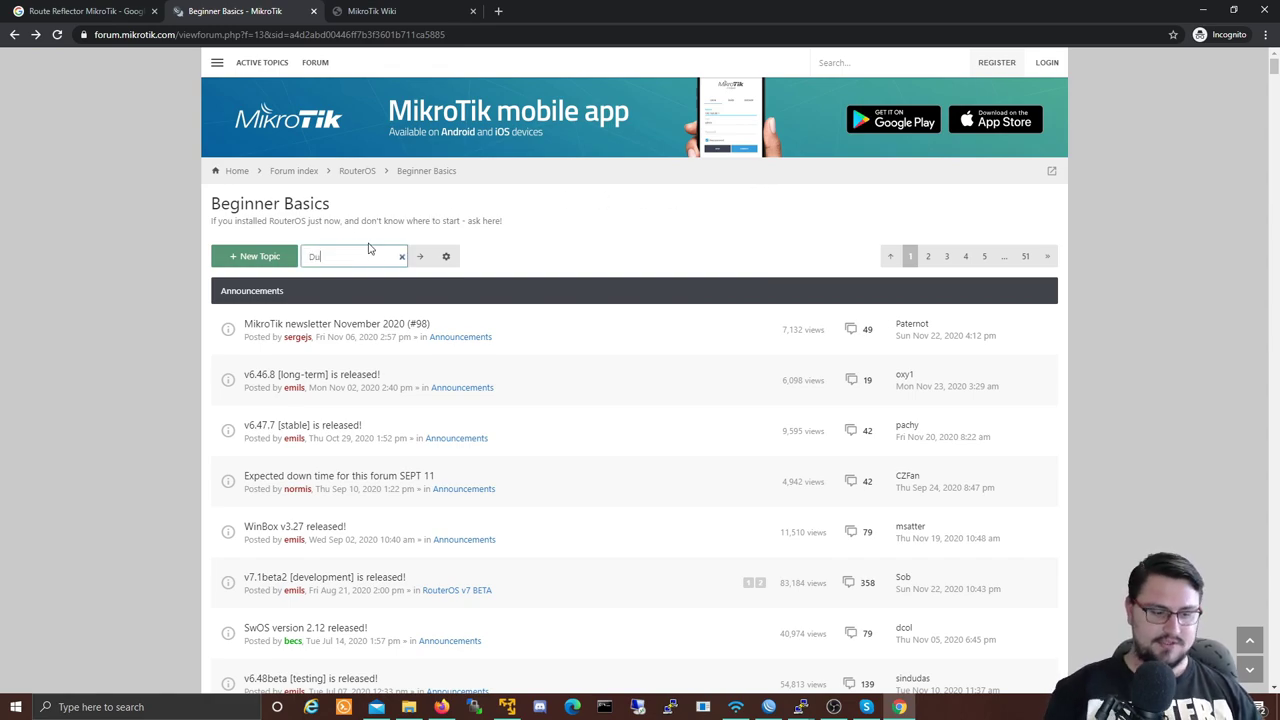
key(Return)
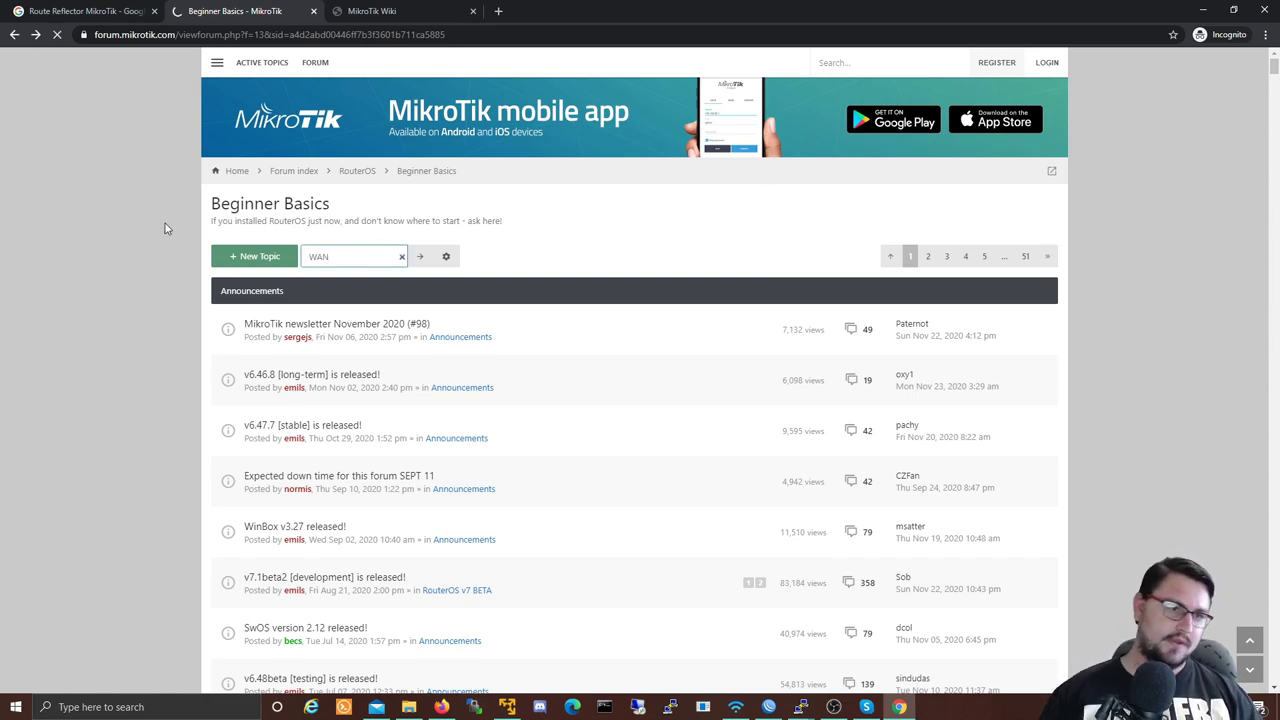
click(421, 258)
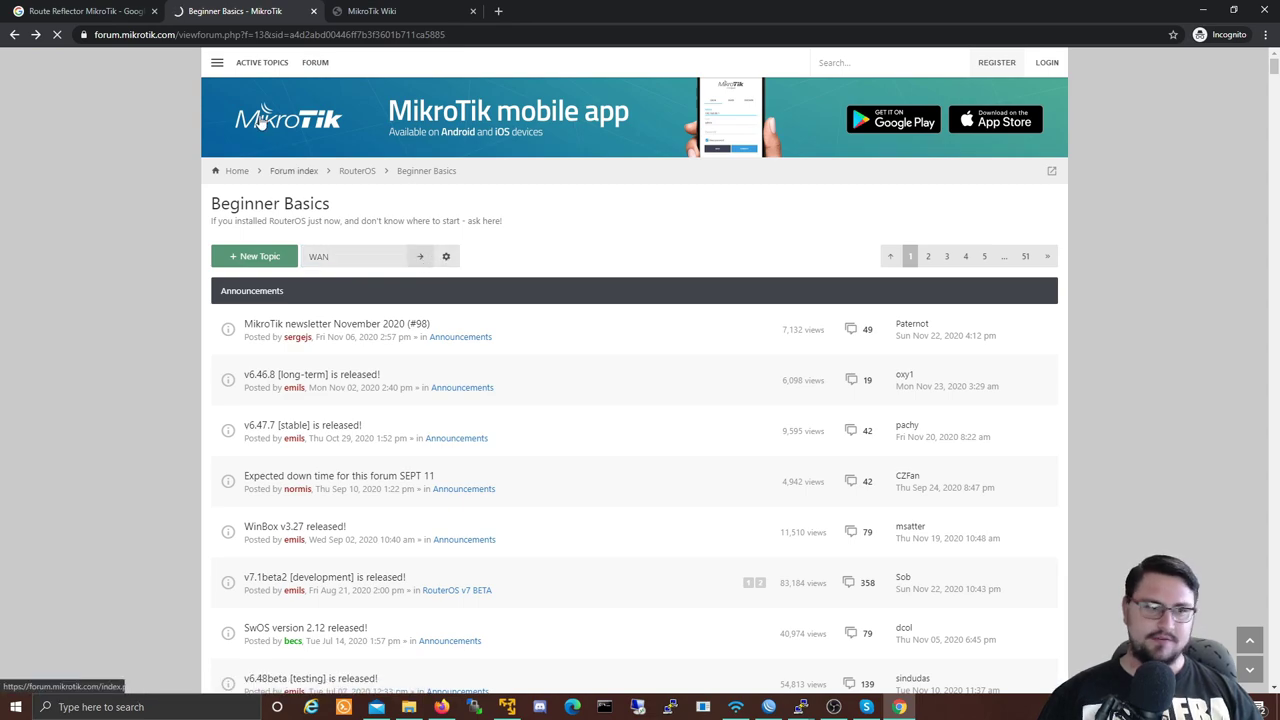
scroll(374, 294, down, 1)
scroll(374, 294, down, 5)
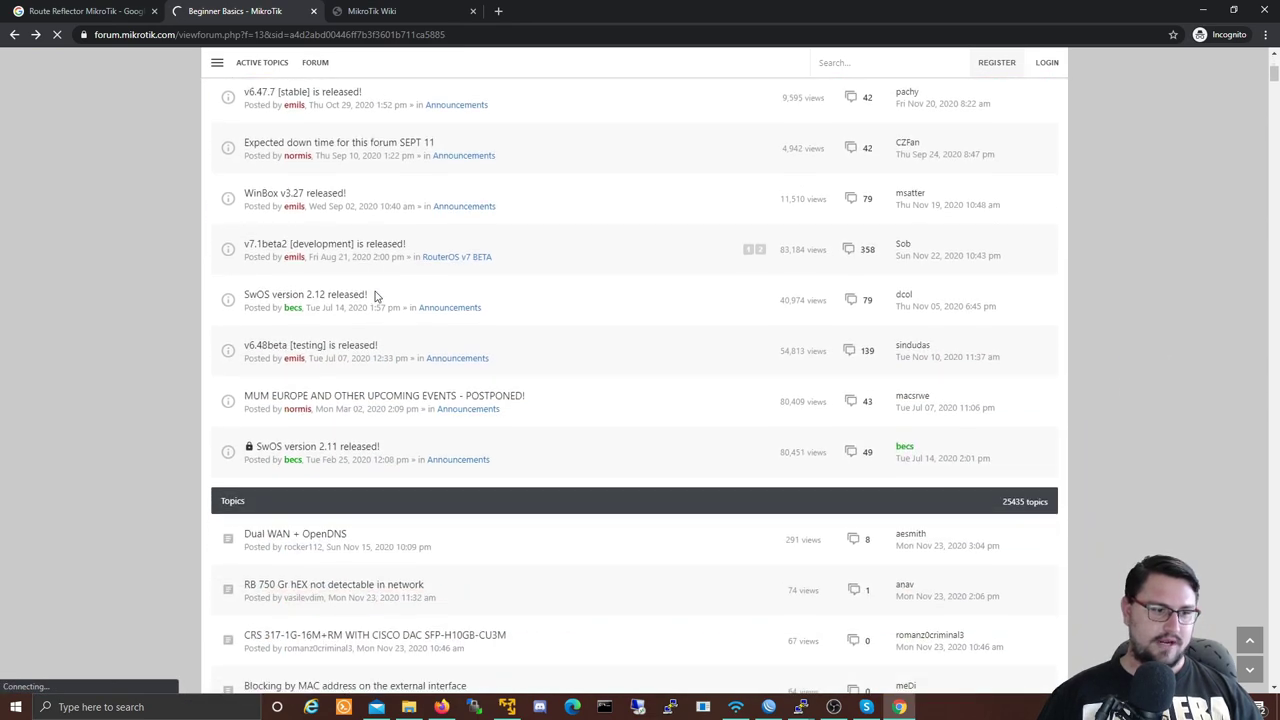
scroll(304, 293, down, 7)
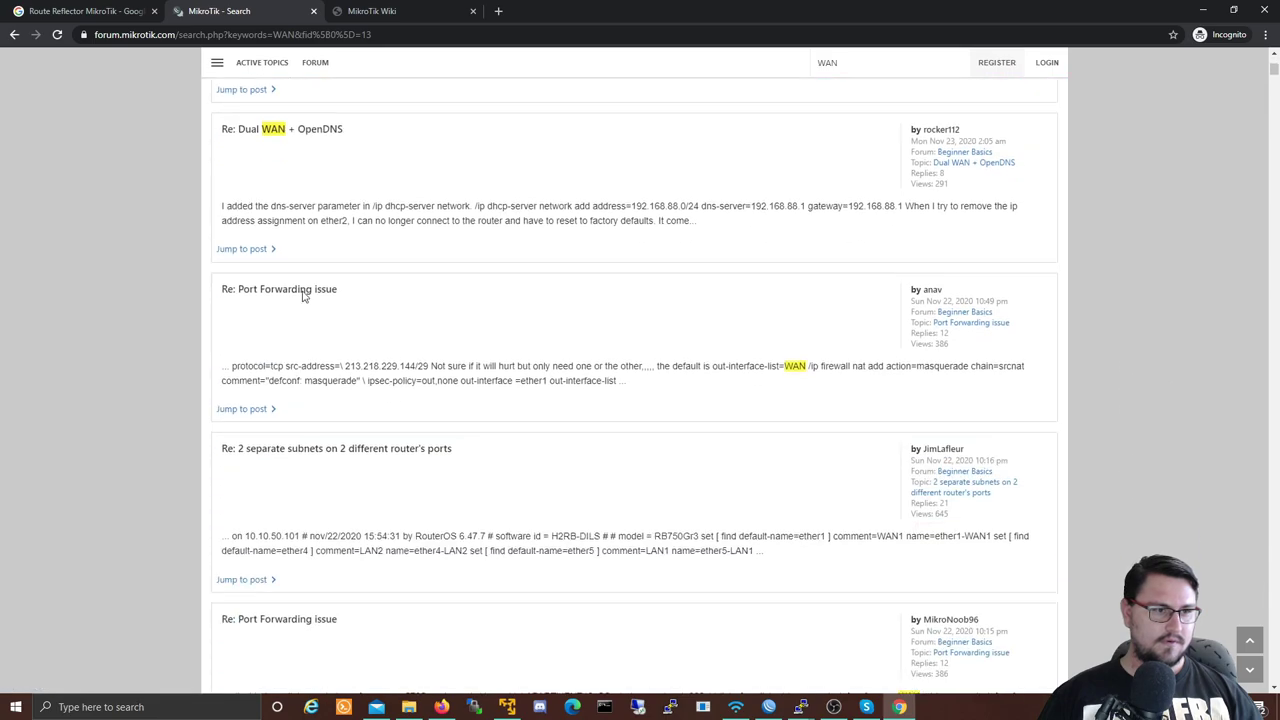
scroll(304, 293, up, 7)
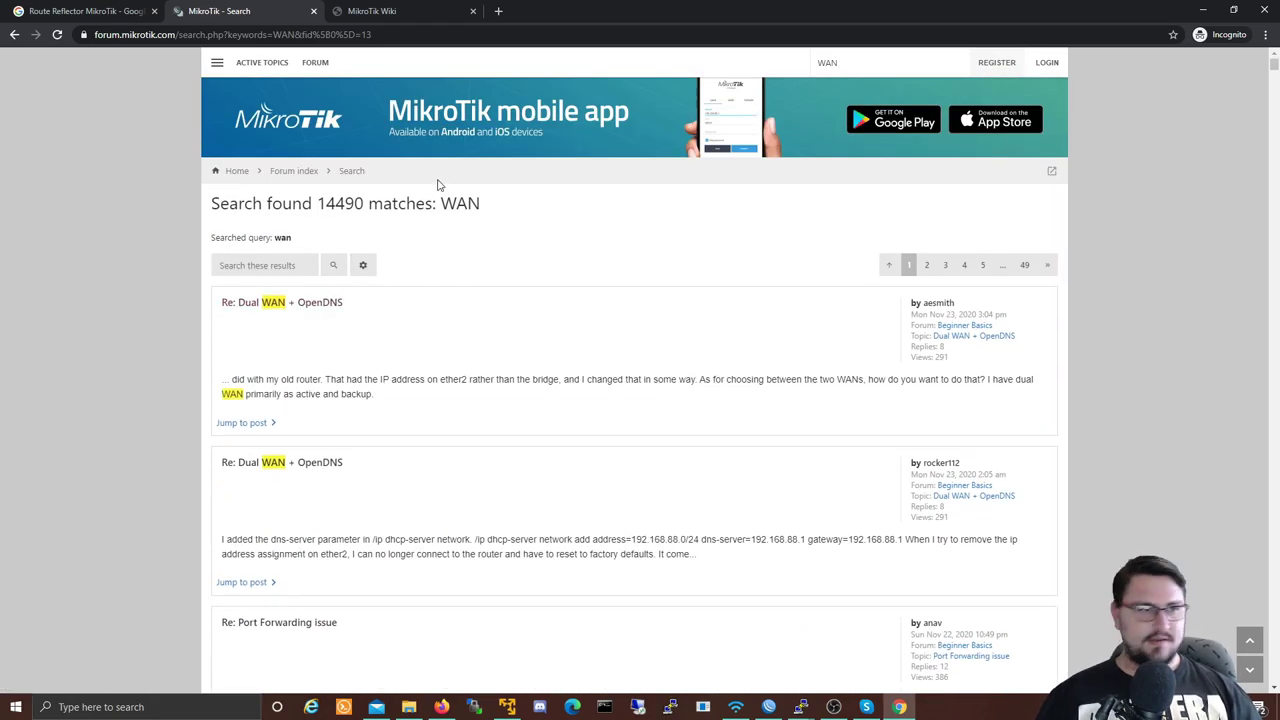
- Go to the MikroTik Wiki's Manual:TOC page and open the EoIP reference from the Interface section
click(371, 14)
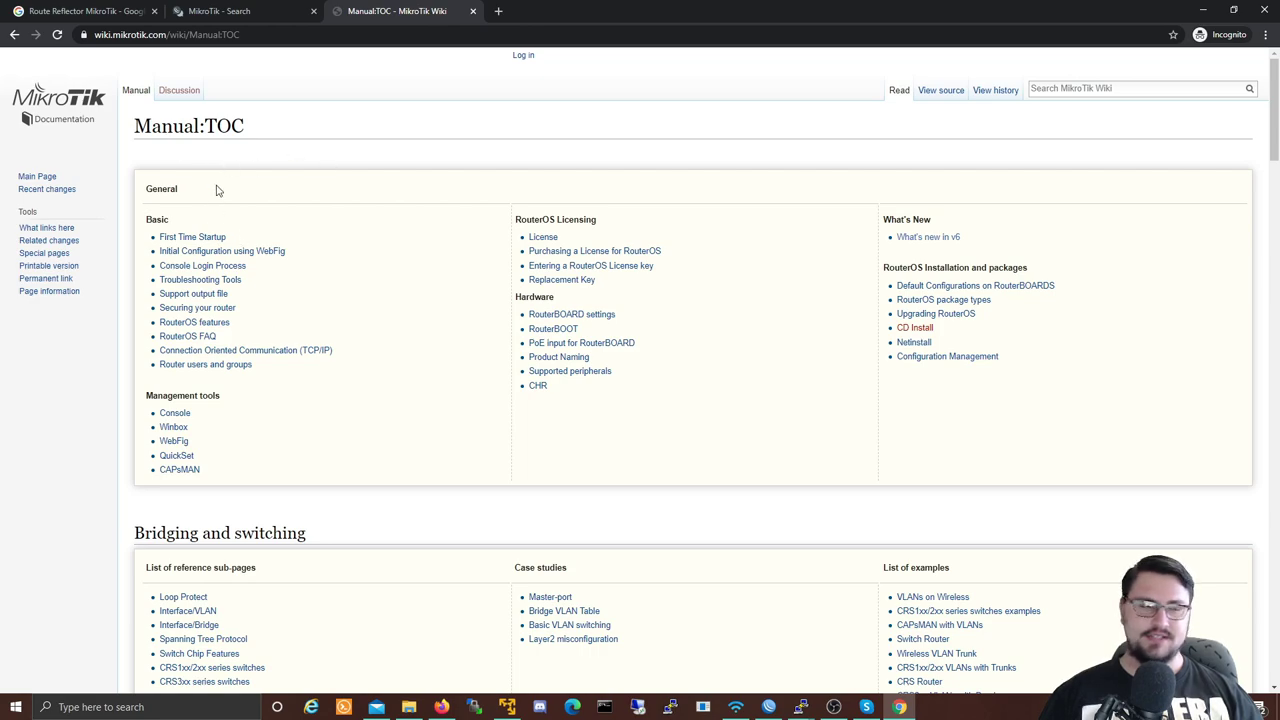
scroll(280, 149, down, 1)
scroll(302, 146, up, 1)
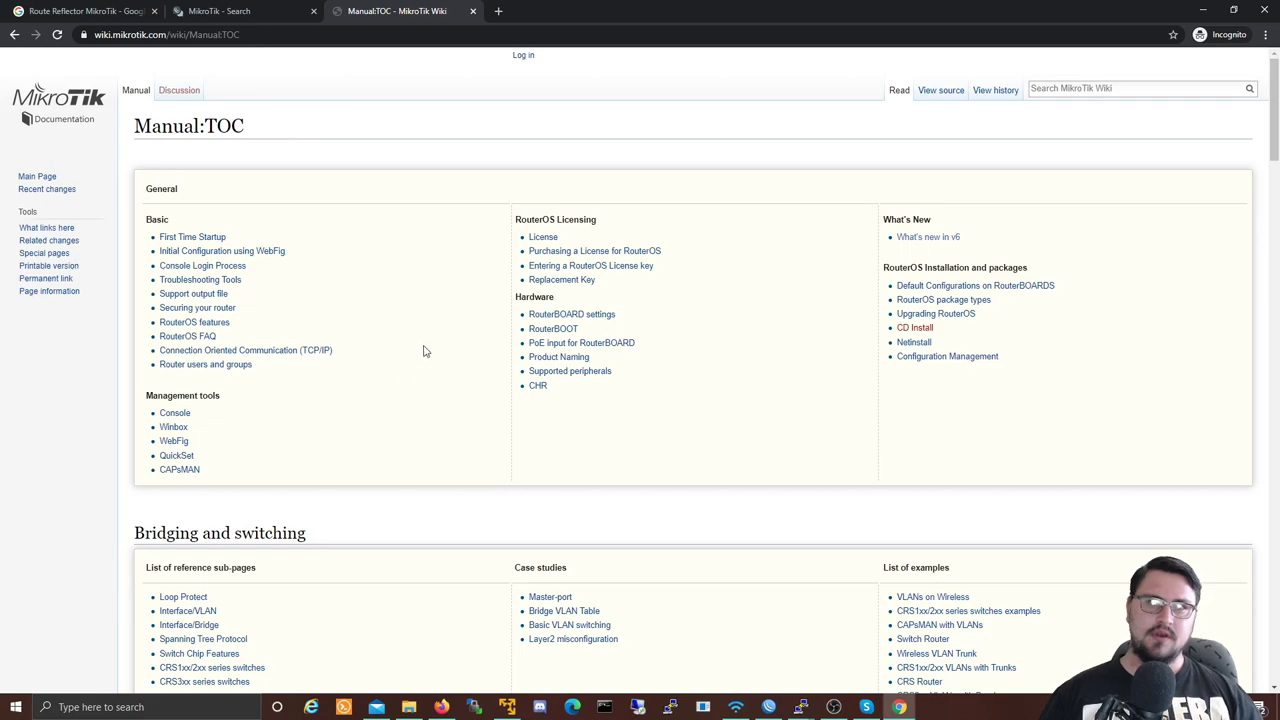
scroll(493, 314, down, 9)
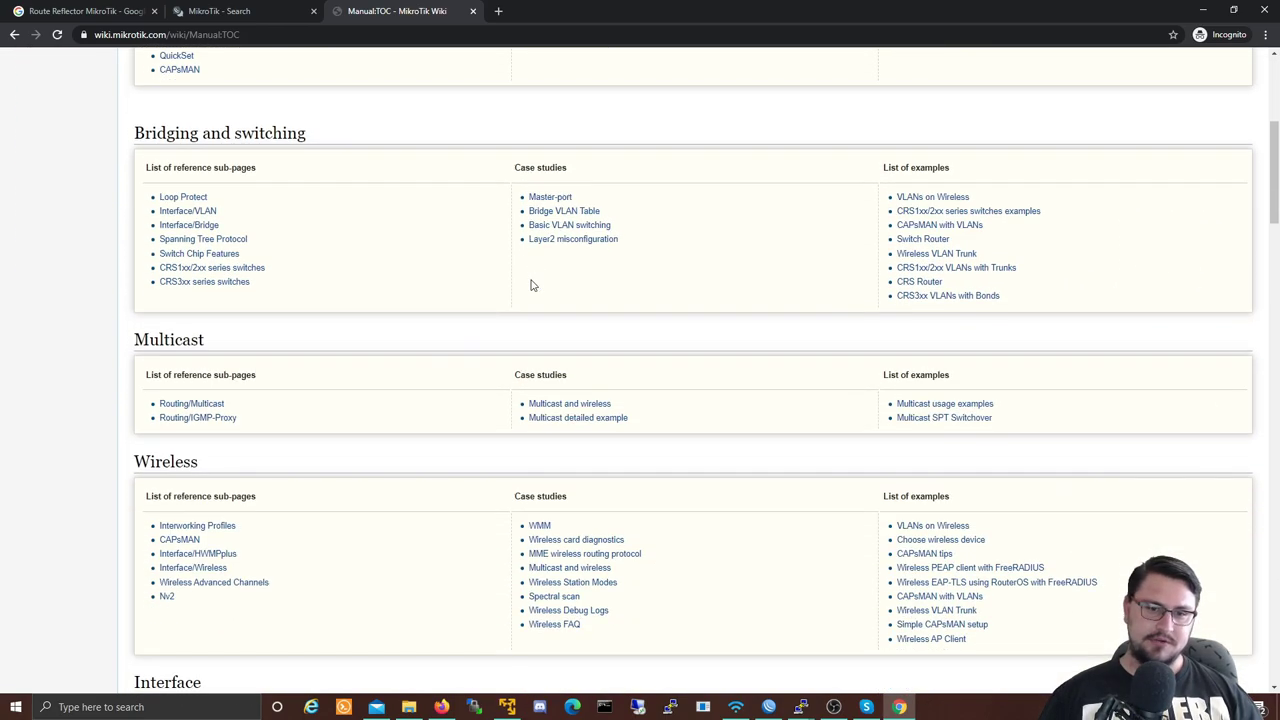
scroll(289, 343, down, 3)
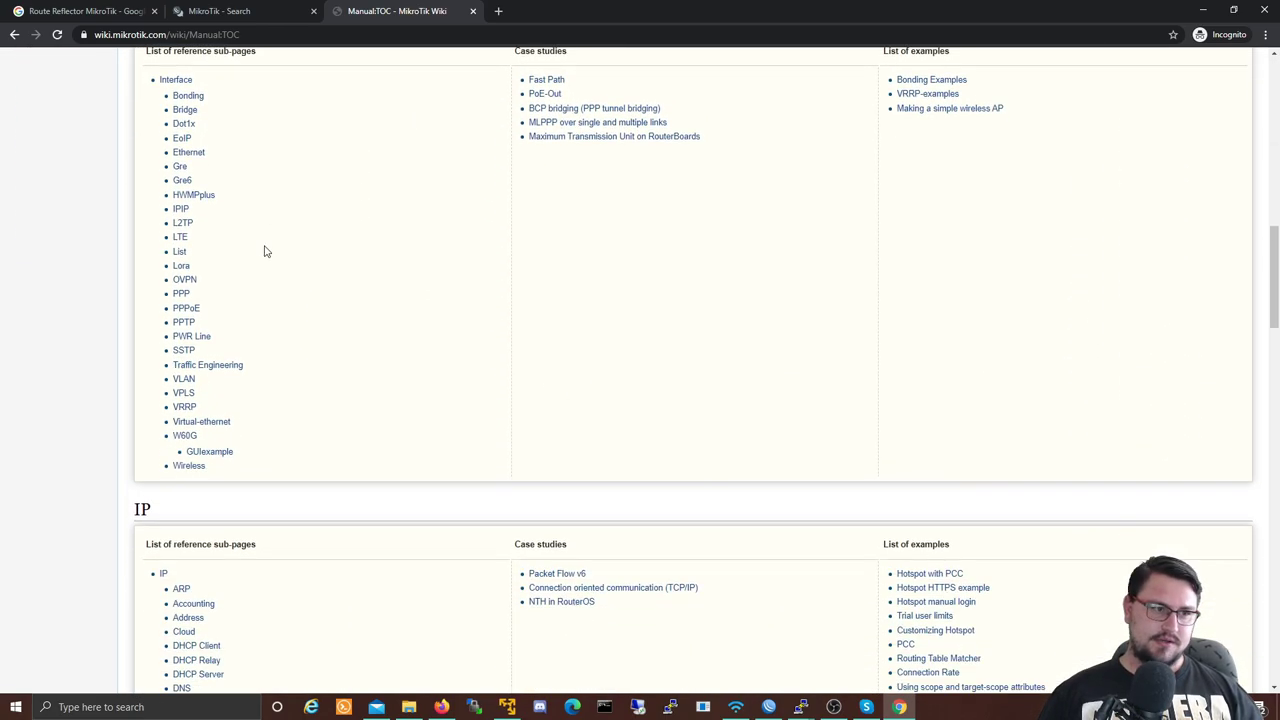
scroll(249, 271, up, 2)
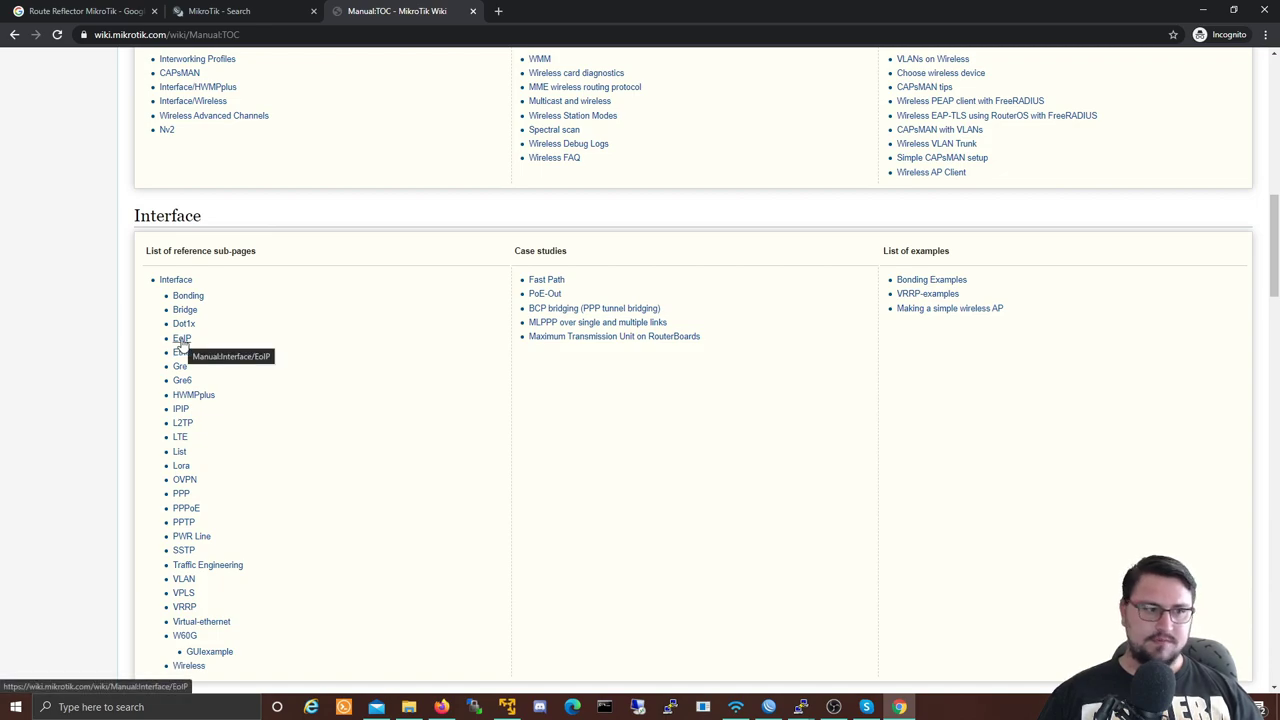
click(181, 340)
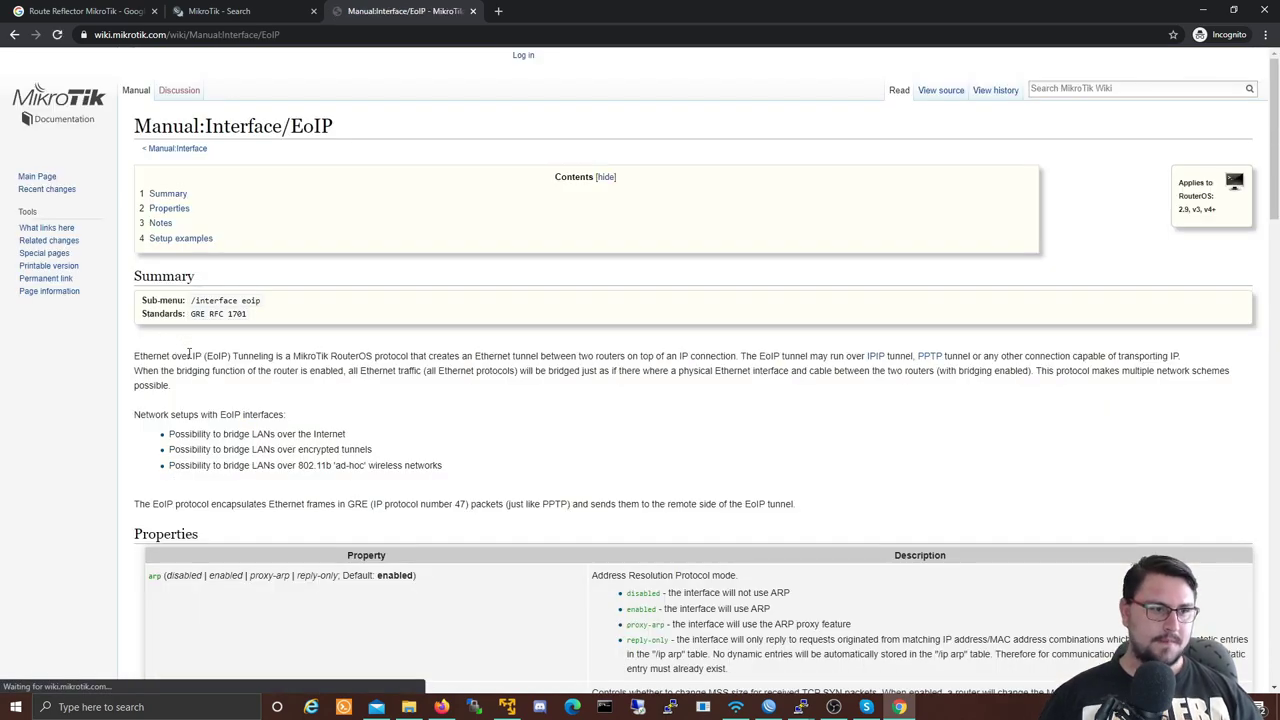
- Read the EoIP manual's summary, properties table and notes on tunnel-id, MTU and MAC addresses
drag(323, 303, 150, 238)
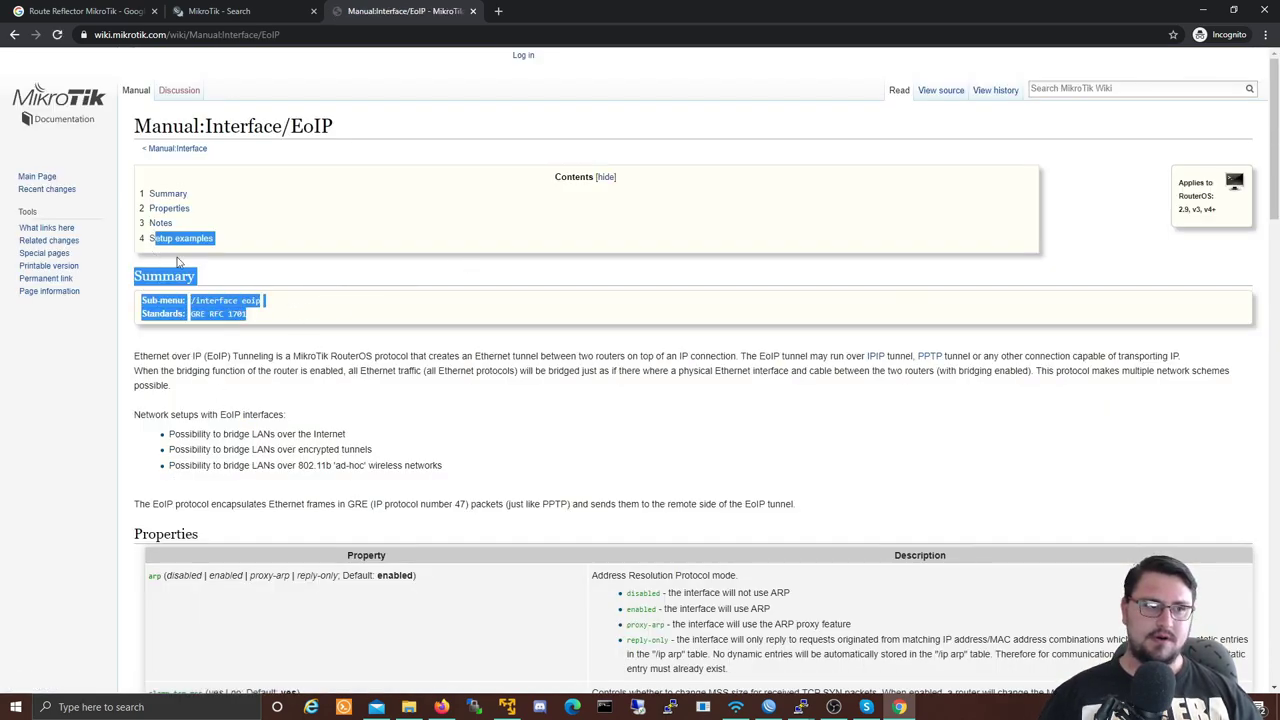
click(311, 294)
scroll(157, 162, down, 3)
drag(155, 162, 833, 560)
scroll(343, 263, down, 2)
scroll(200, 378, down, 3)
drag(200, 378, 432, 410)
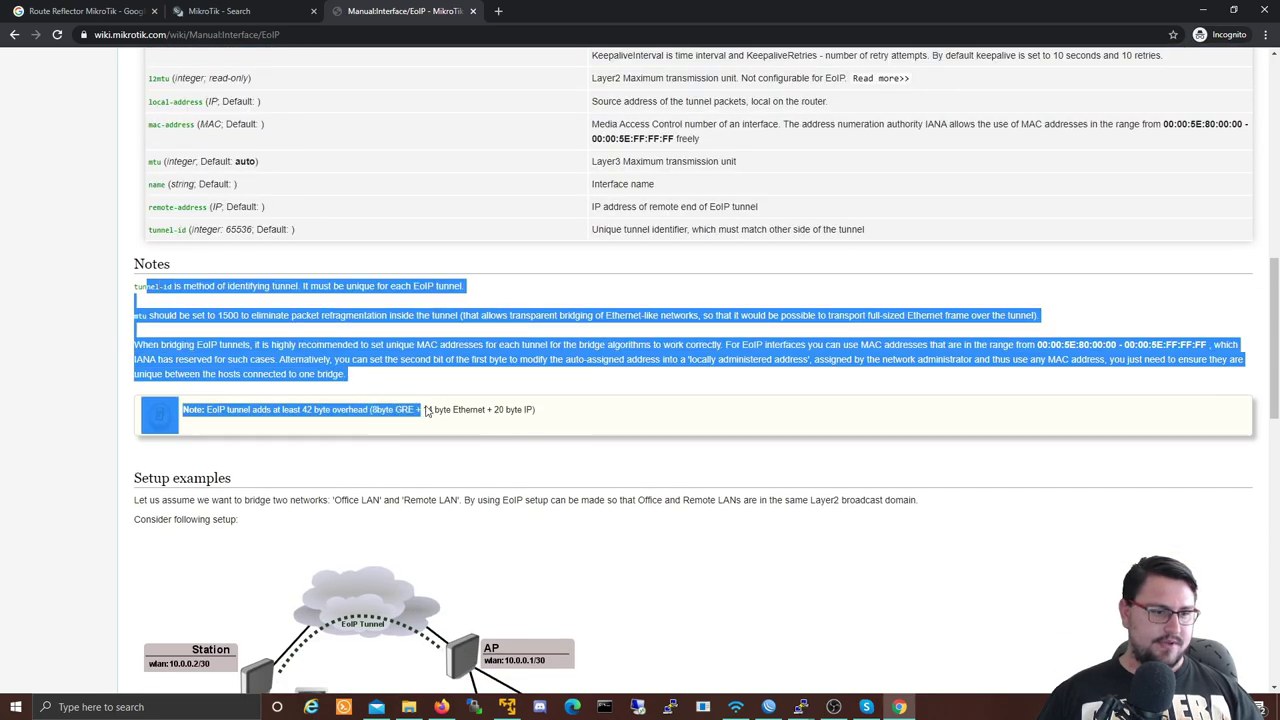
- Examine the EoIP setup example's network diagram at full size and its gateway and remote router configuration commands
scroll(349, 306, down, 3)
drag(136, 164, 592, 408)
click(592, 408)
scroll(597, 383, down, 2)
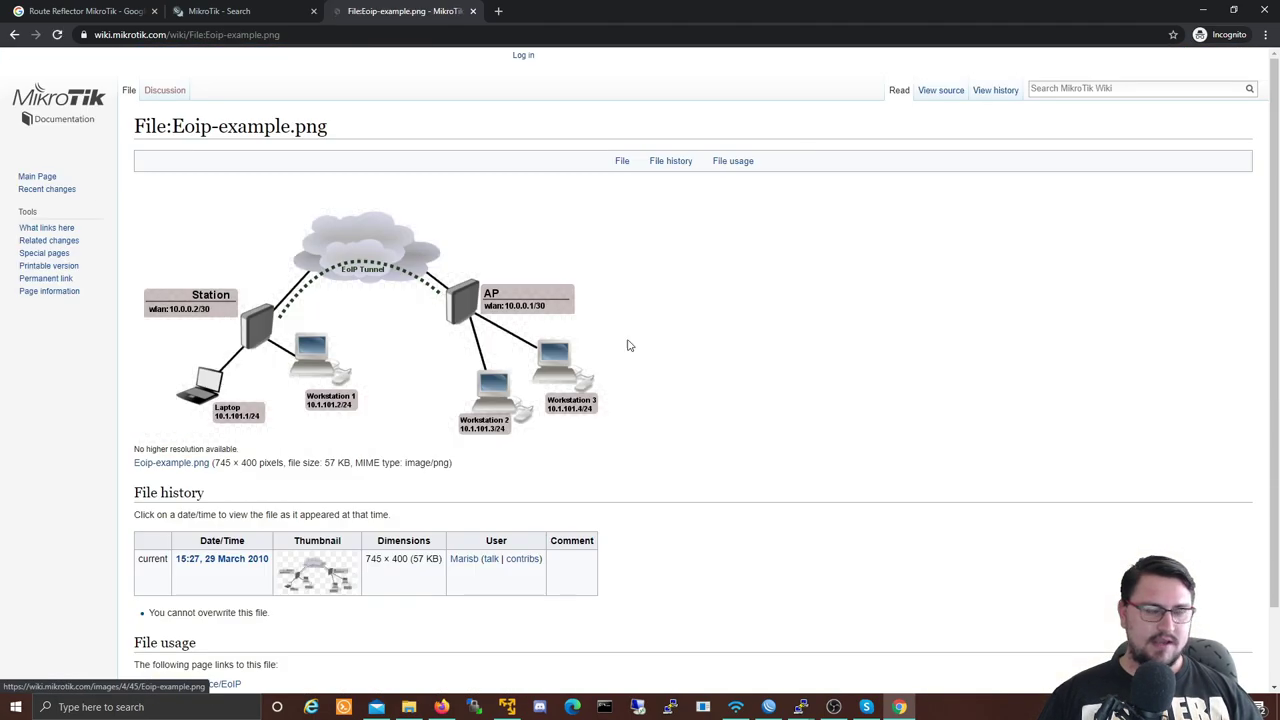
scroll(600, 330, down, 1)
key(alt+Left)
scroll(338, 198, down, 5)
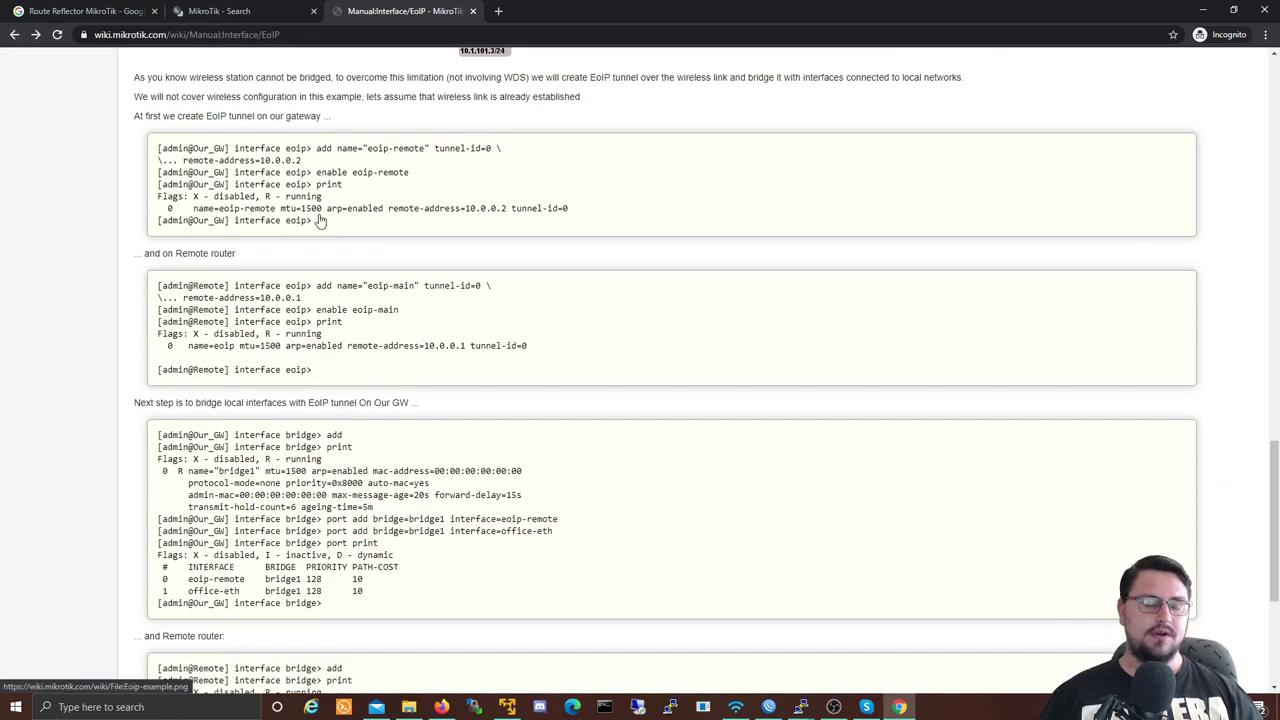
scroll(352, 343, up, 1)
scroll(352, 343, up, 20)
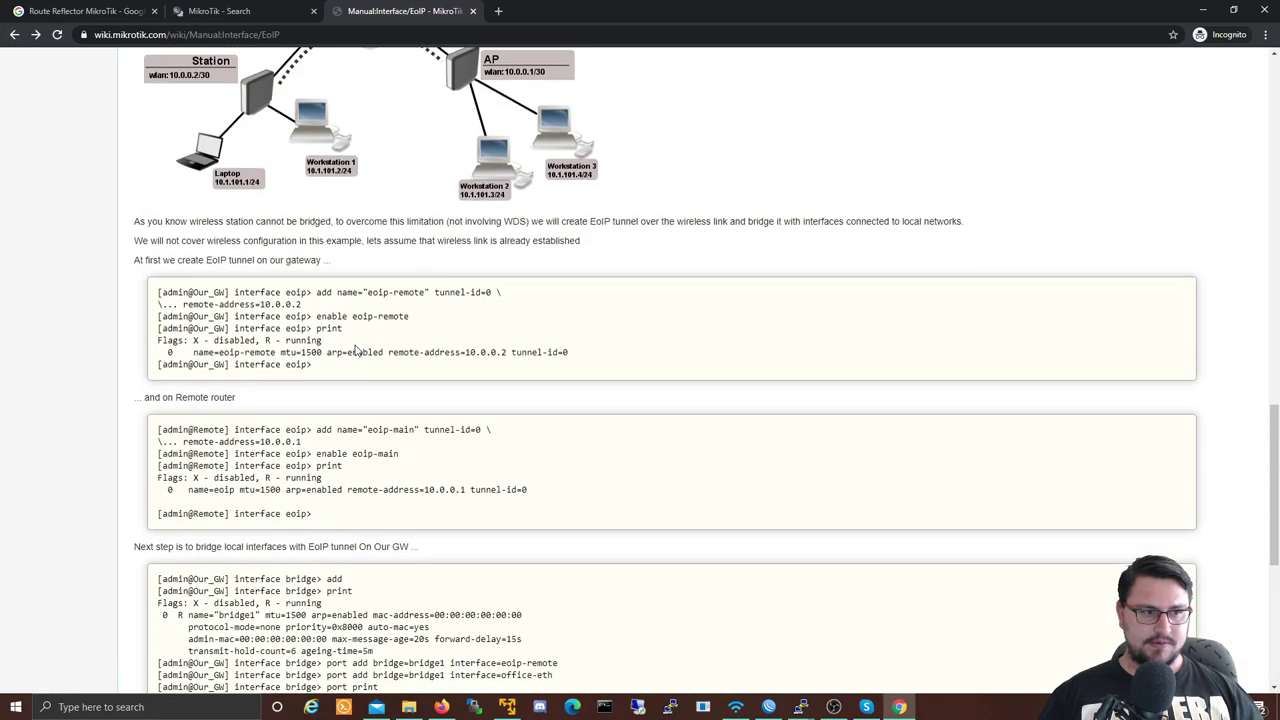
scroll(348, 347, up, 3)
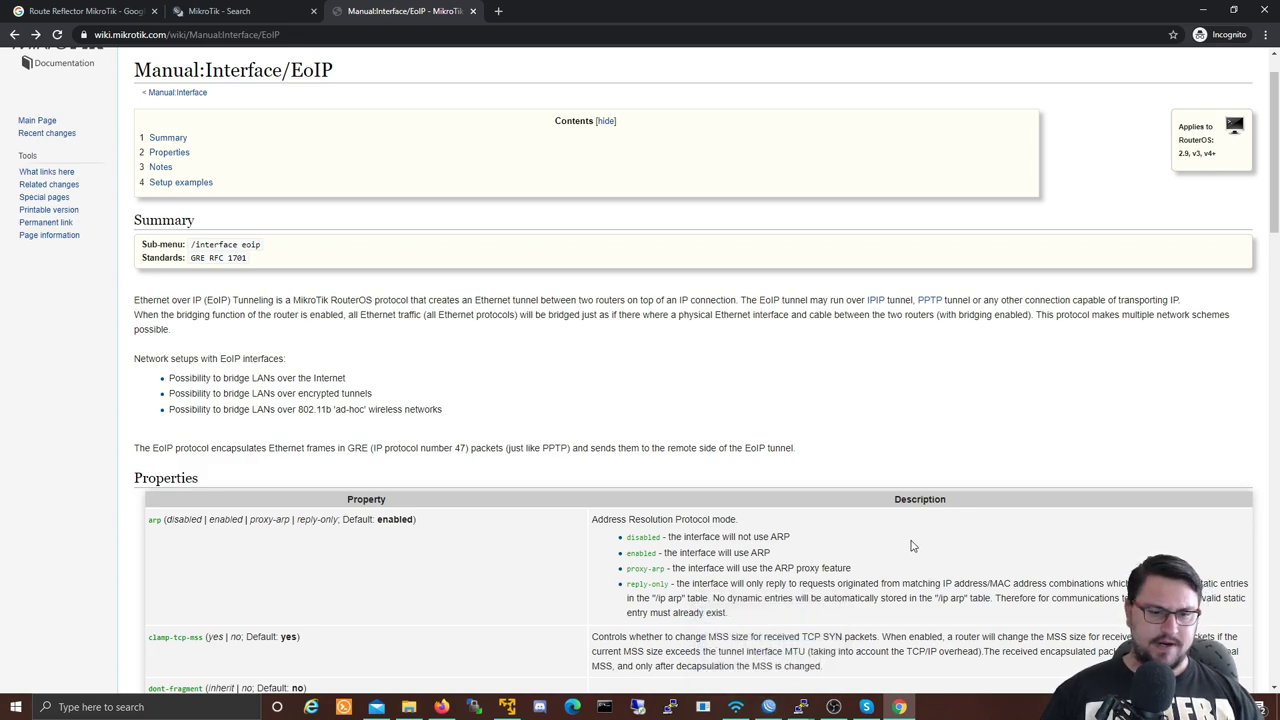
- Switch to the PE1 WinBox session and generate a support output file named supout.rif
click(768, 707)
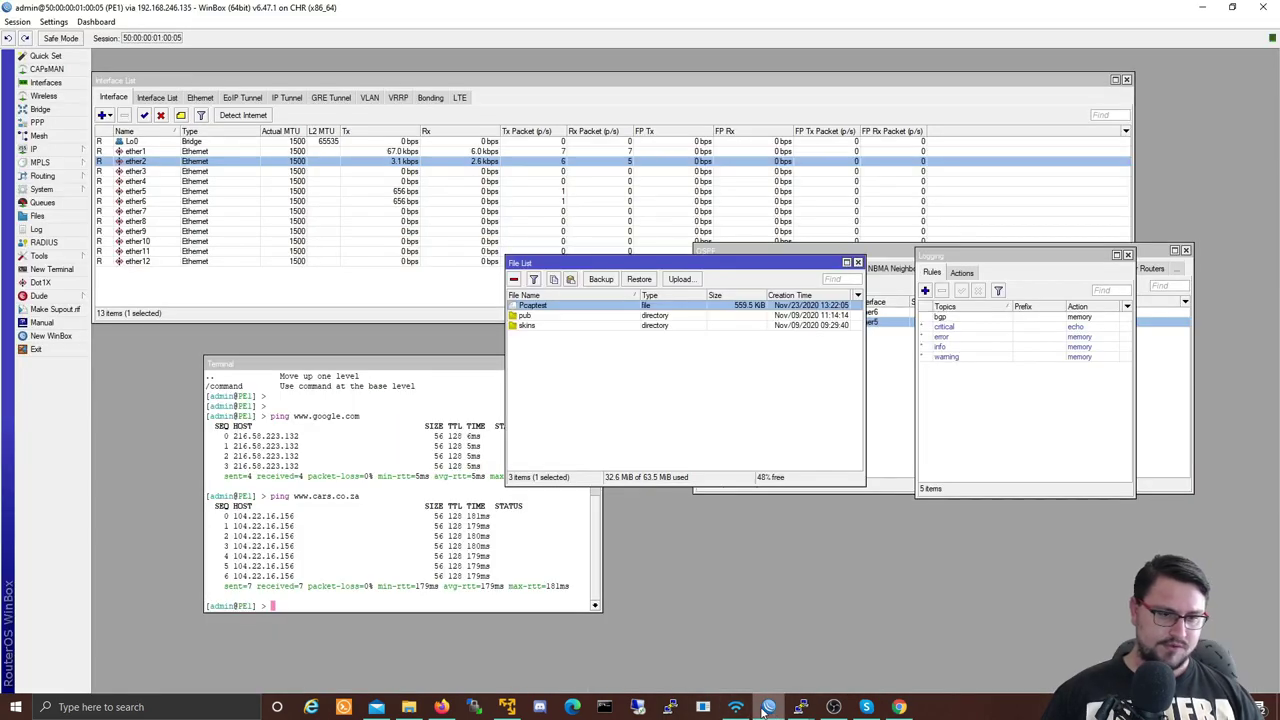
click(57, 314)
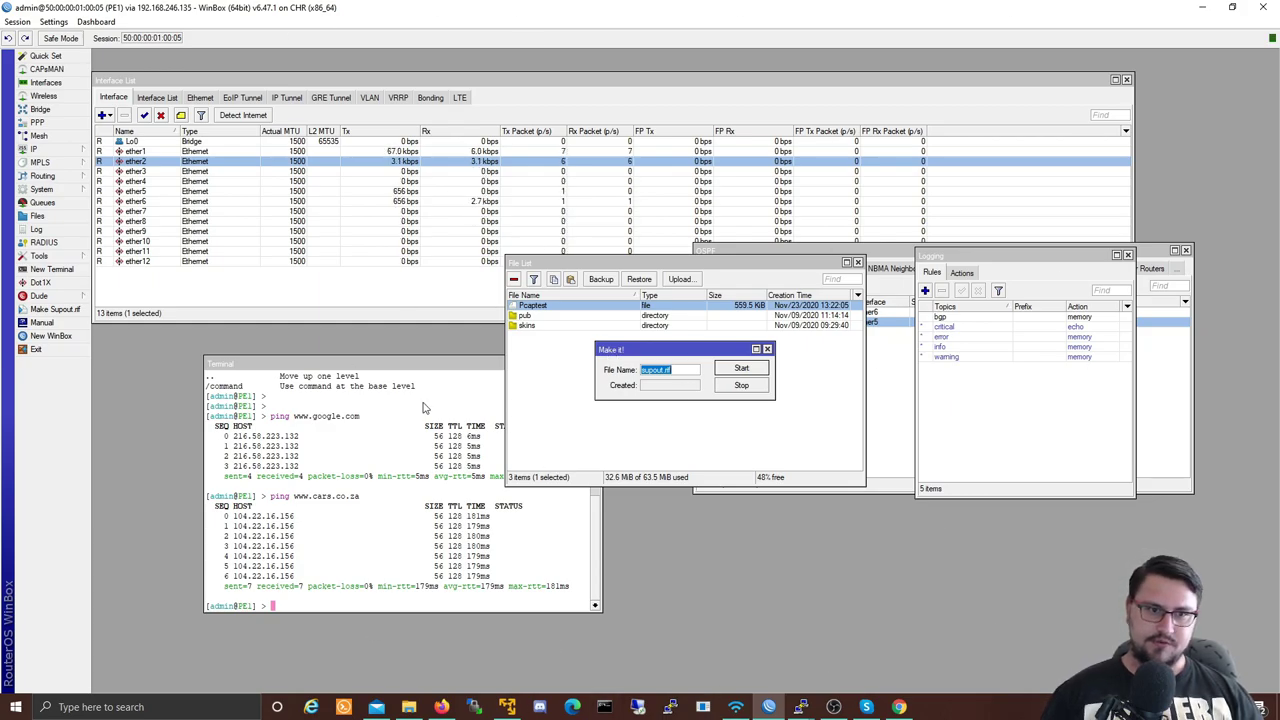
click(741, 369)
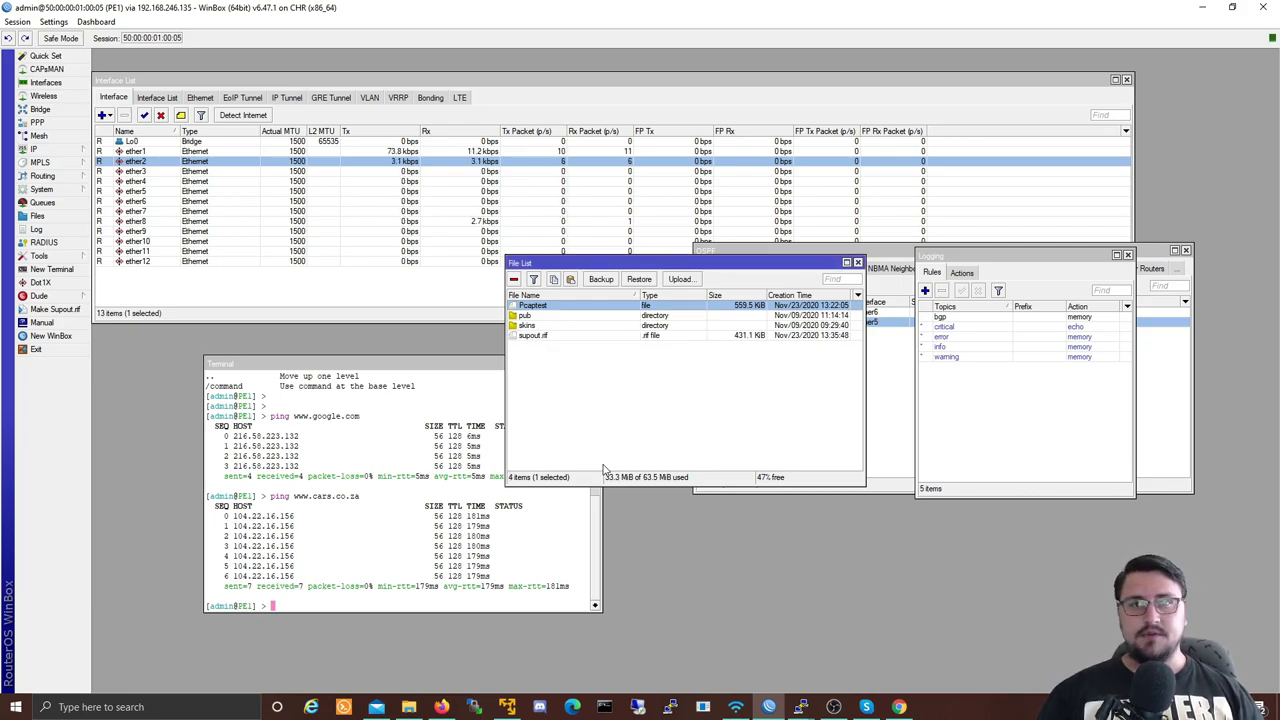
- Minimise WinBox and the wiki browser window to return to the EVE topology
click(1202, 7)
click(1202, 9)
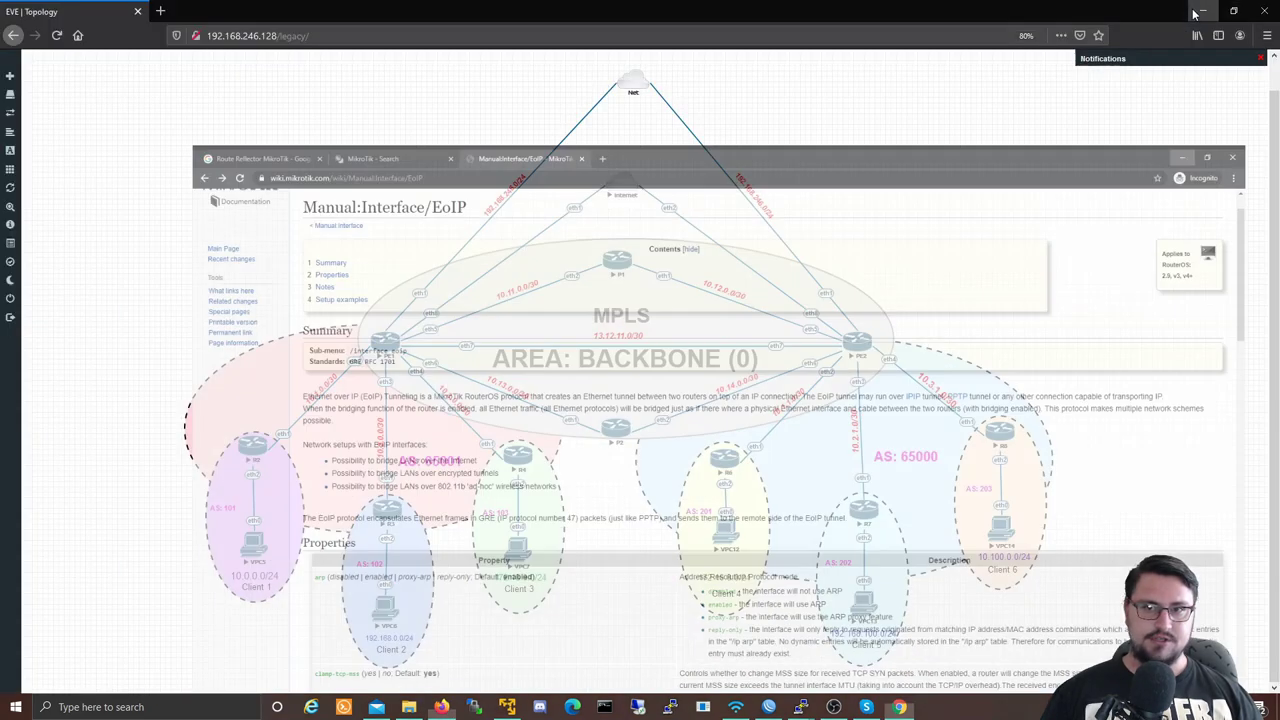